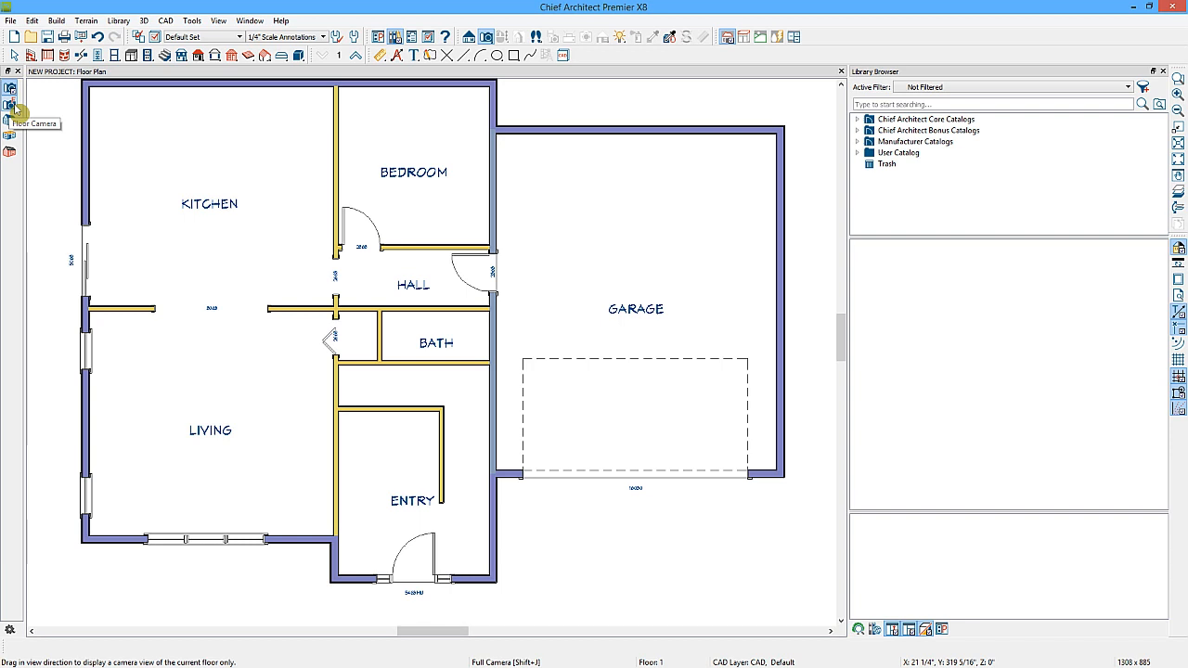
Step: Generate a Perspective Full Overview of the house, check its camera in the full floor plan, and close the overview
left_click(11, 105)
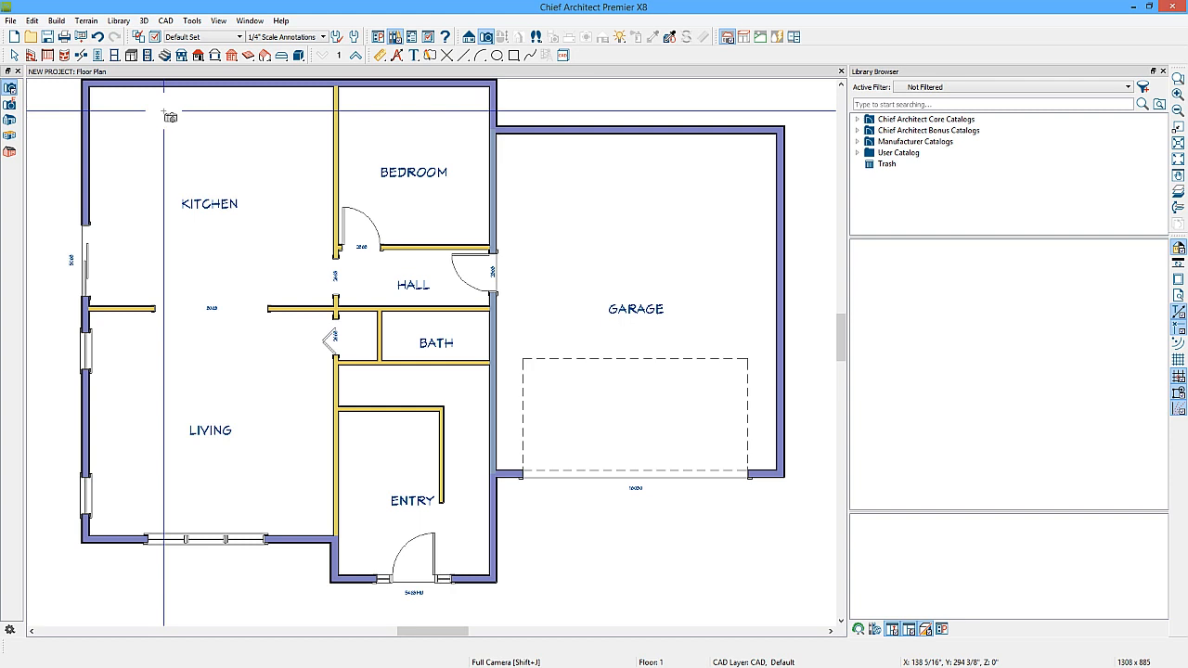
left_click(9, 122)
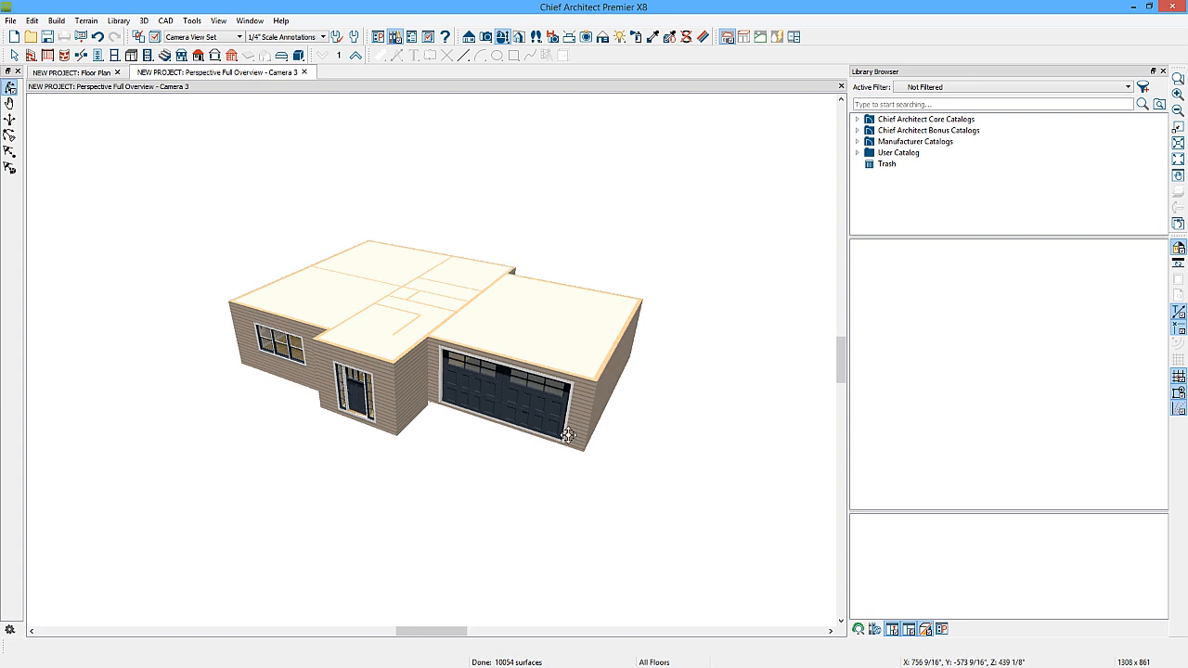
left_click(100, 72)
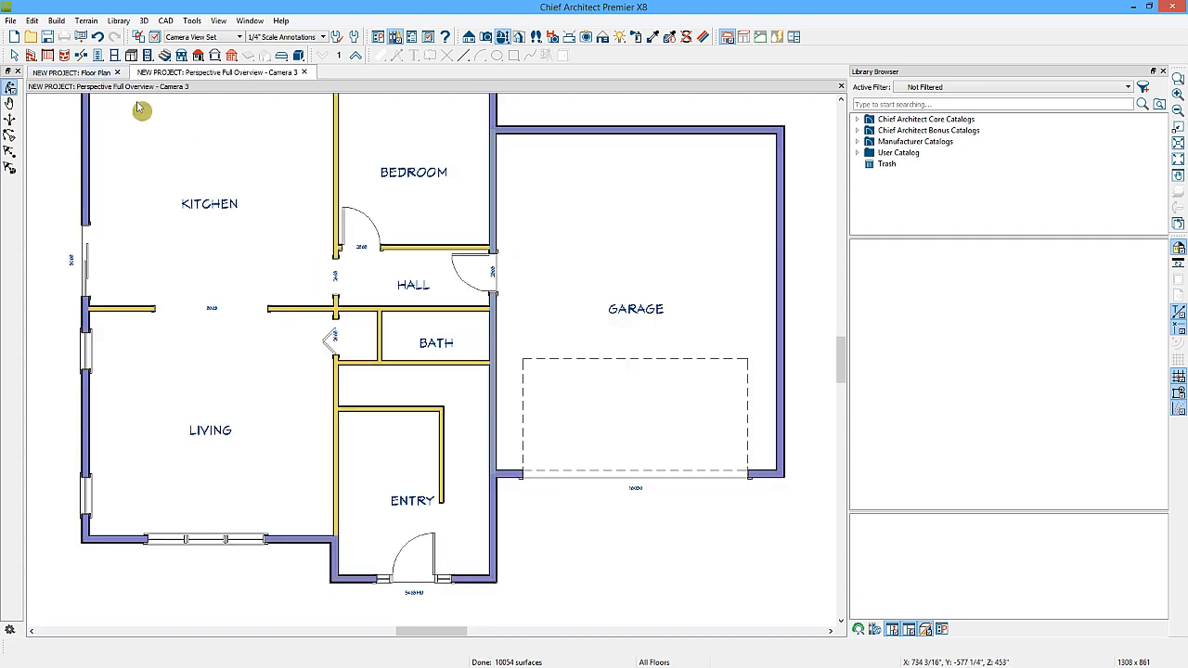
left_click(1177, 159)
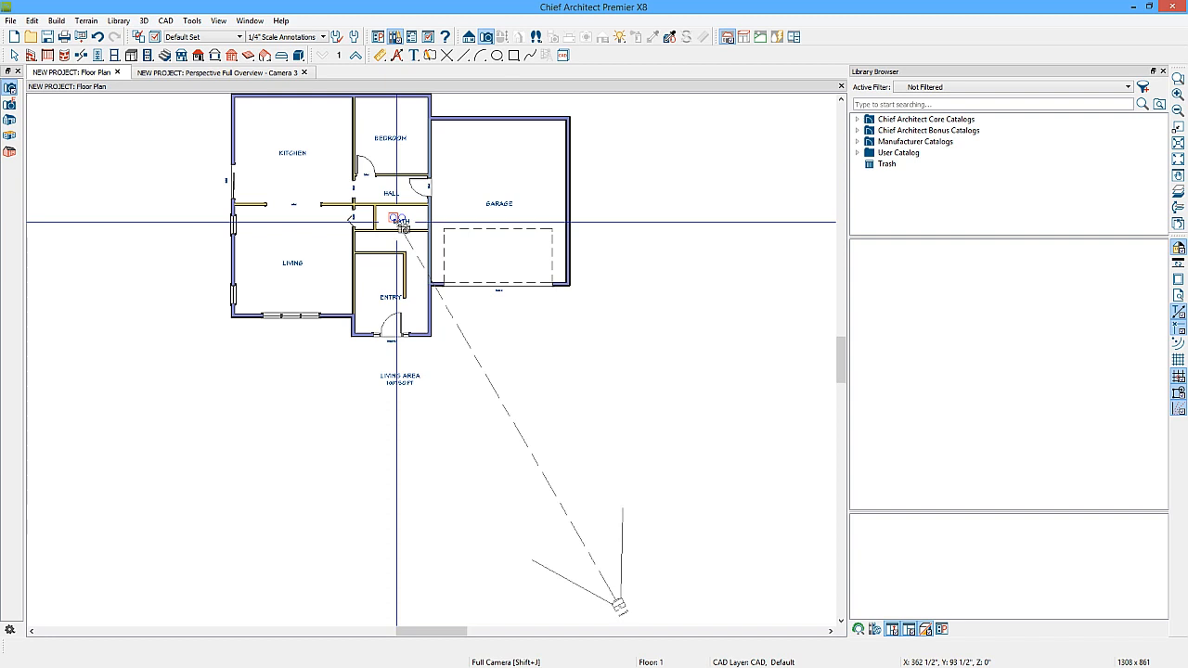
left_click(306, 72)
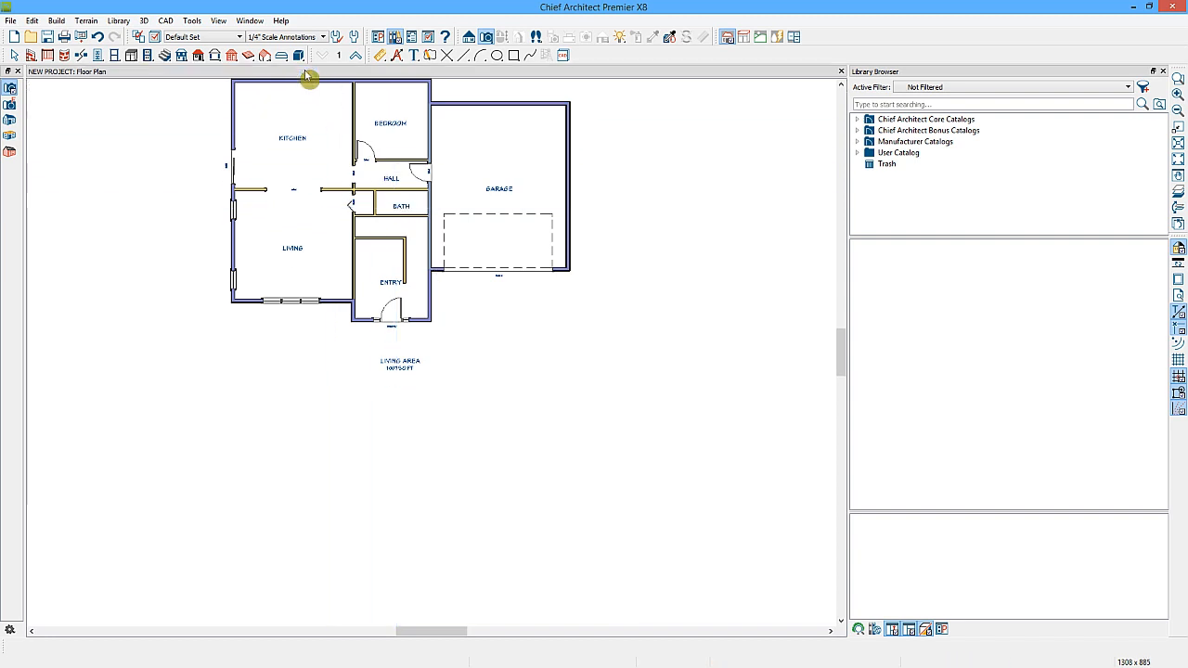
Step: Create a Perspective Floor Overview, orbit down to a lower viewing angle and enlarge the house in the view
left_click(9, 137)
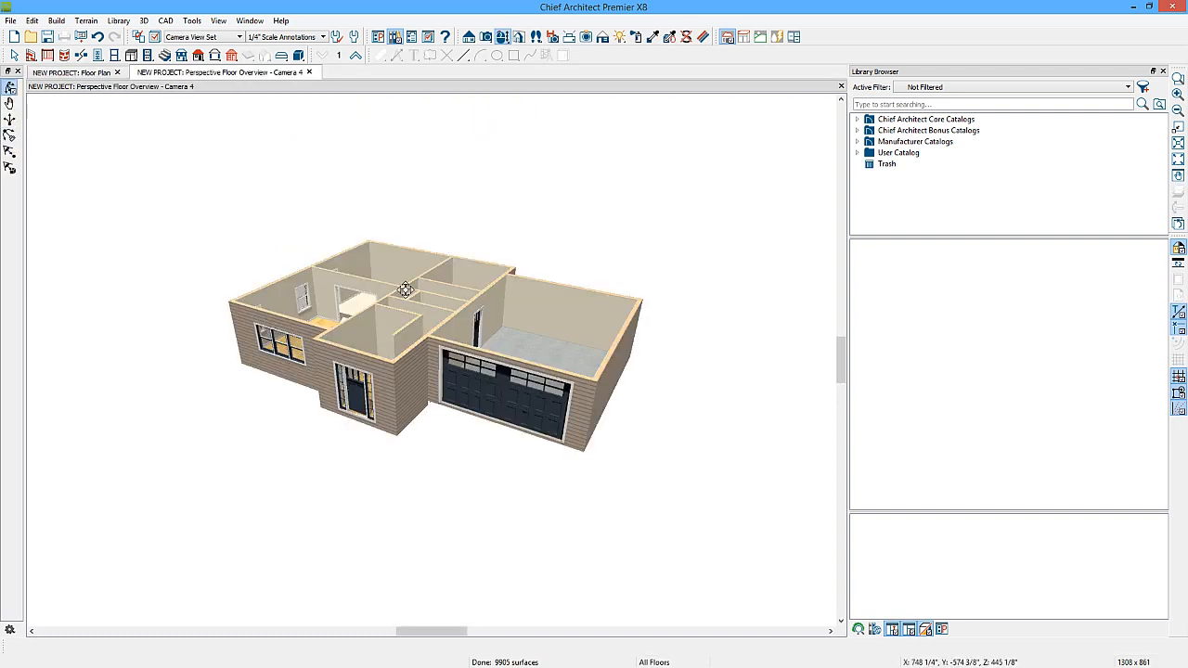
left_click_drag(406, 325, 411, 265)
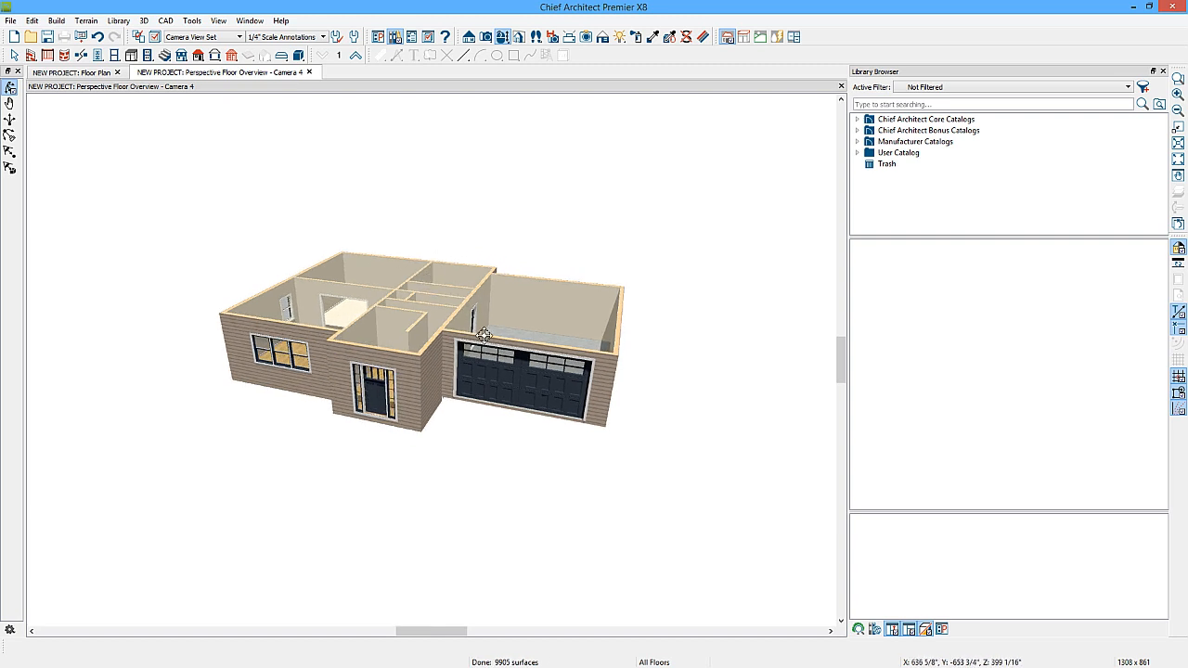
left_click_drag(413, 344, 419, 297)
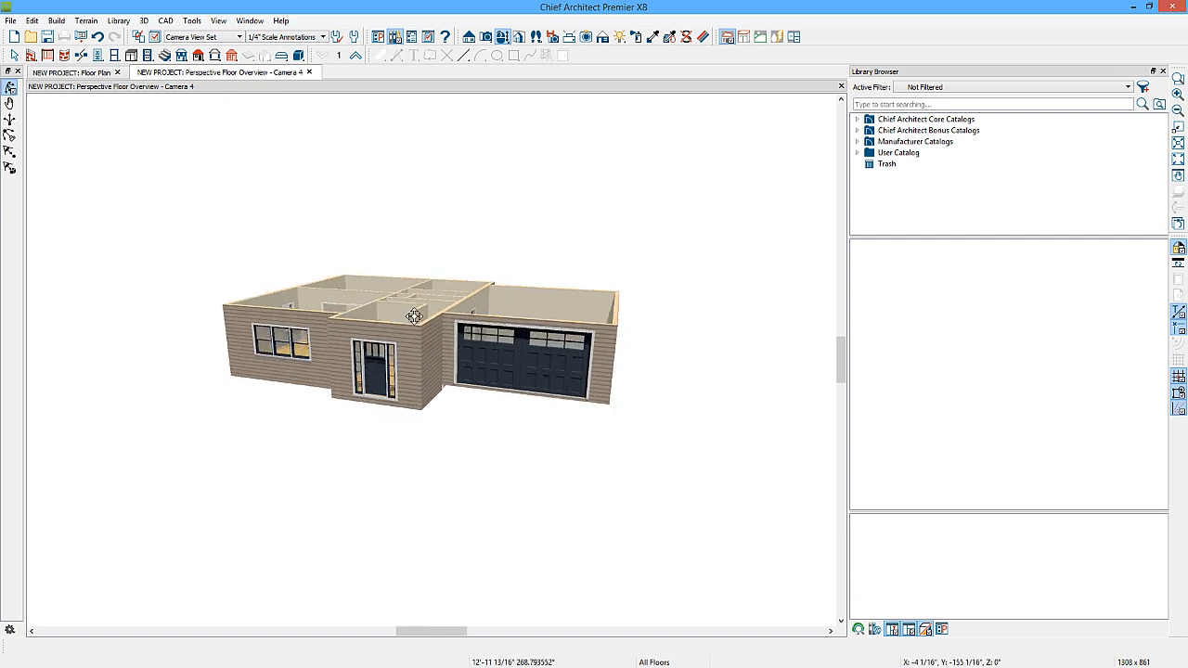
left_click(1181, 81)
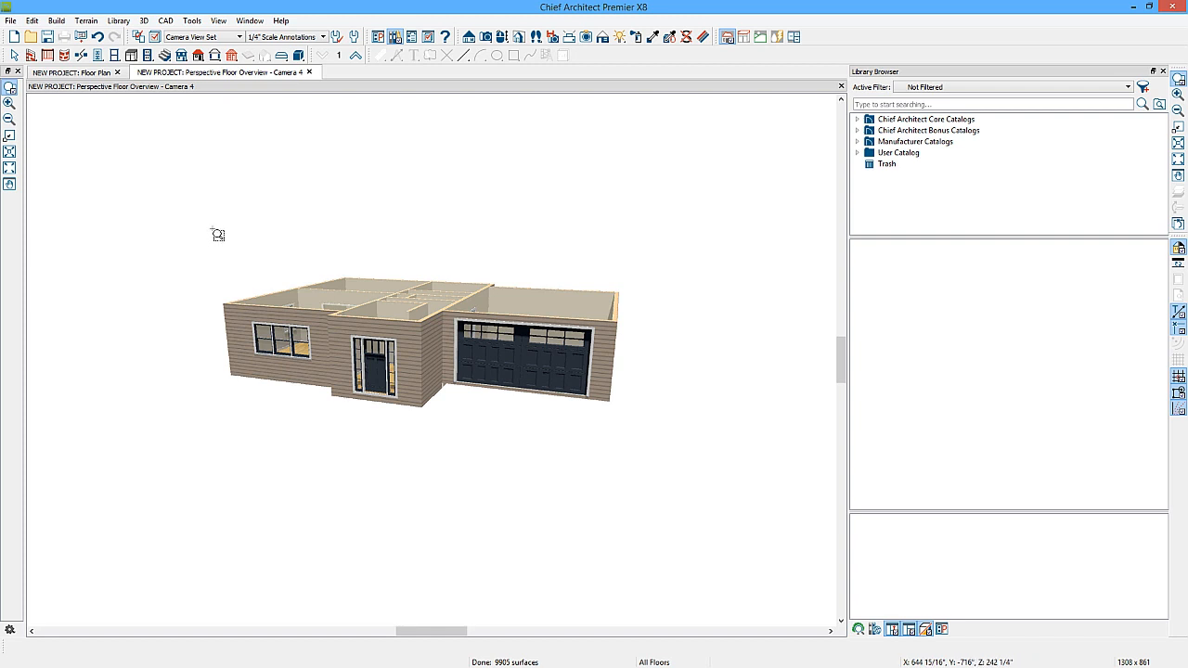
left_click_drag(212, 229, 648, 453)
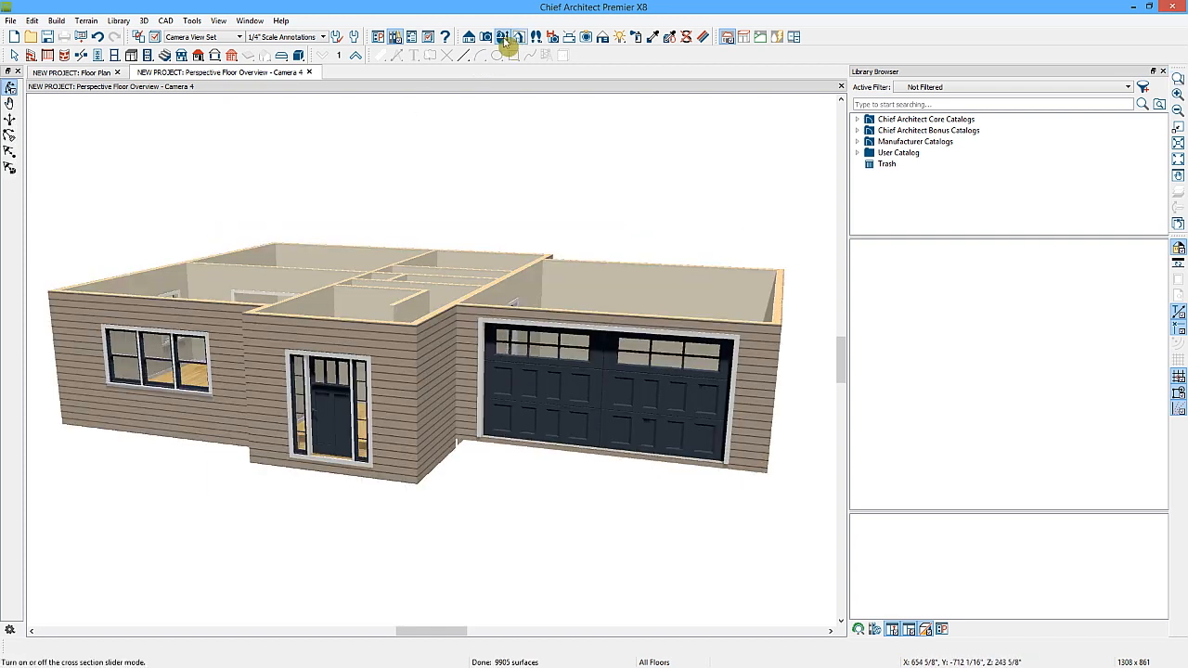
Step: Generate an Orthographic Full Overview of the house and close that view after inspecting it
left_click(471, 39)
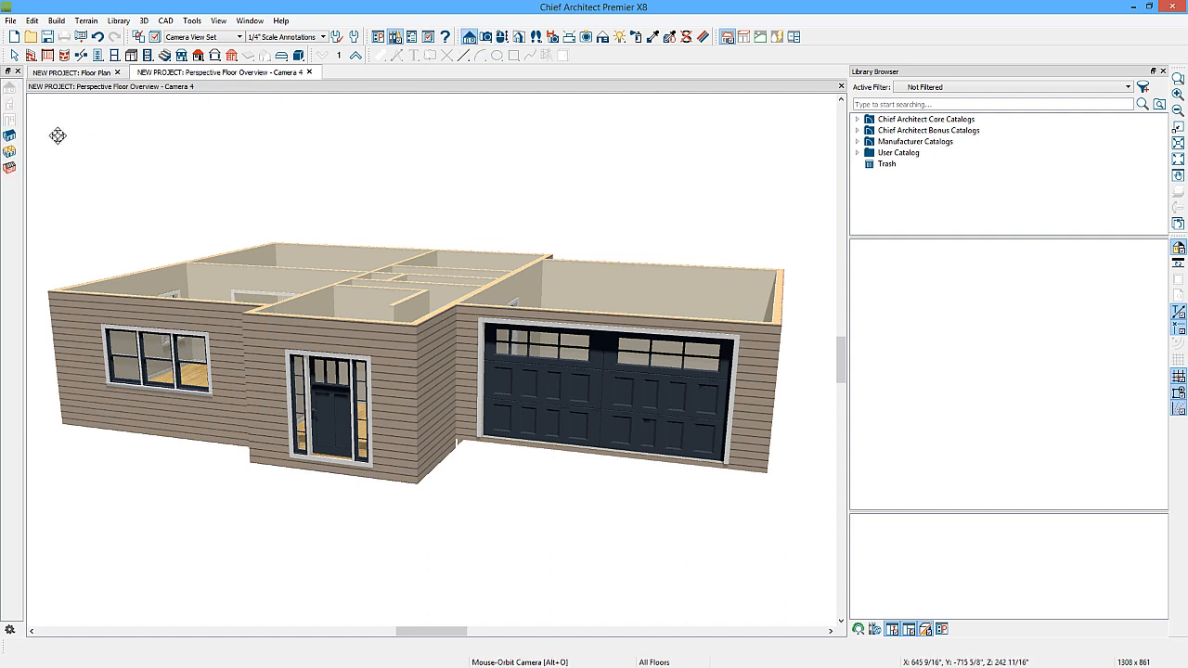
left_click(9, 92)
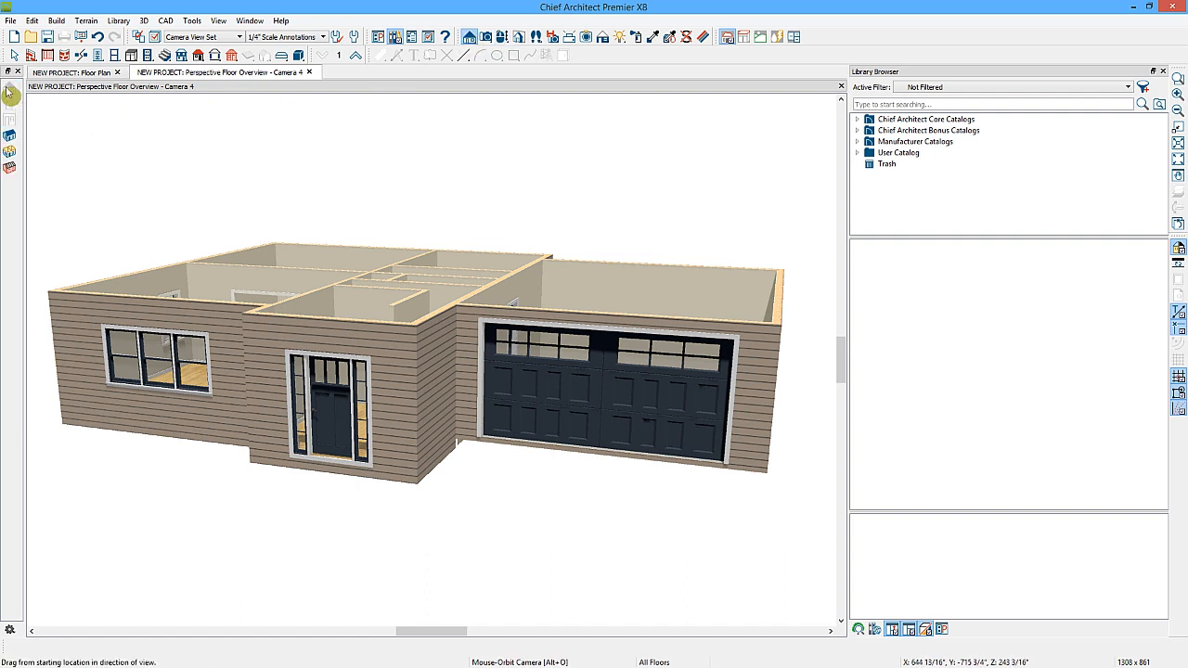
left_click(9, 138)
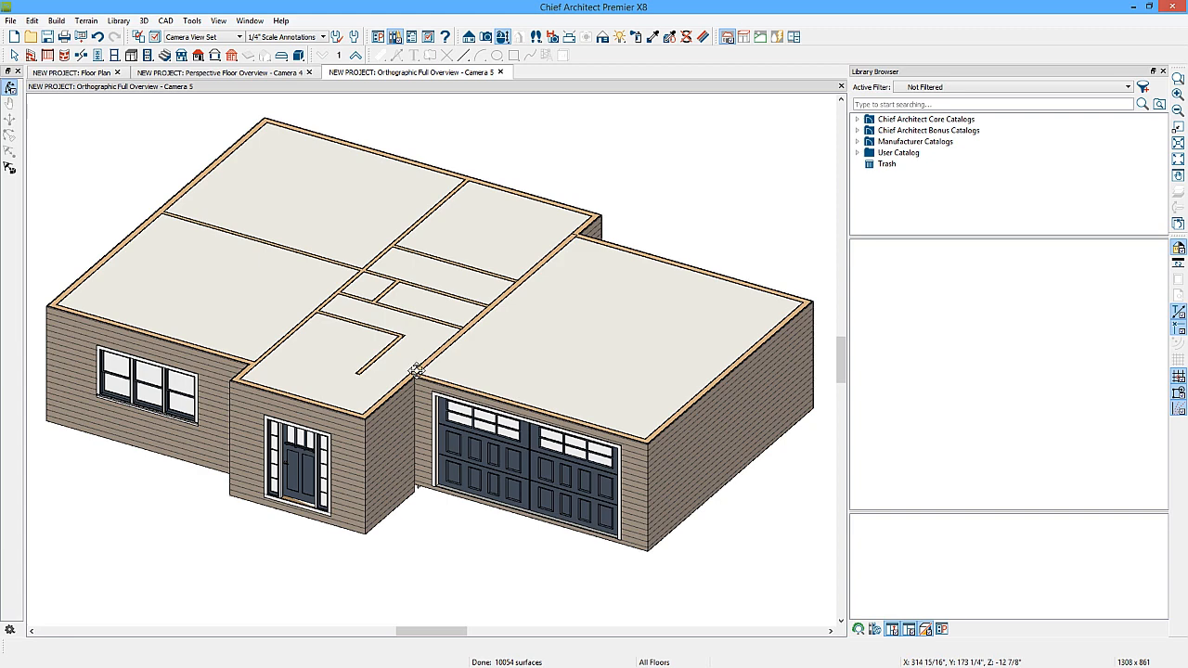
left_click(500, 72)
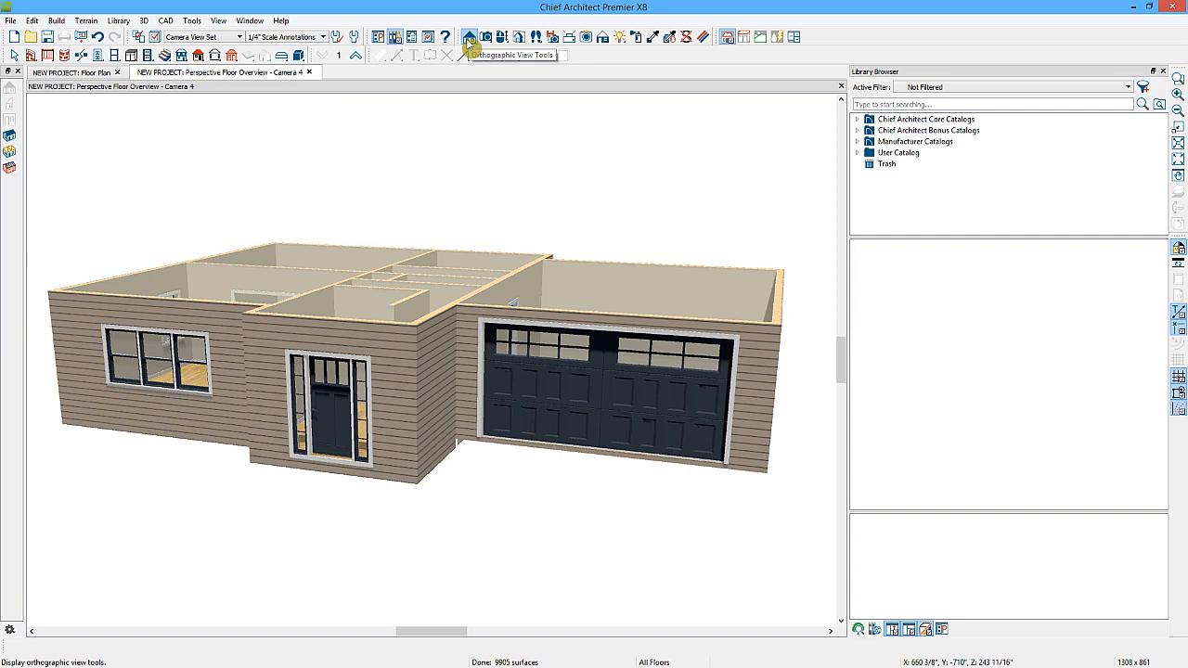
Step: Create an Orthographic Floor Overview, orbit it to a lower angle, and compare it with the Perspective Floor Overview
left_click(11, 152)
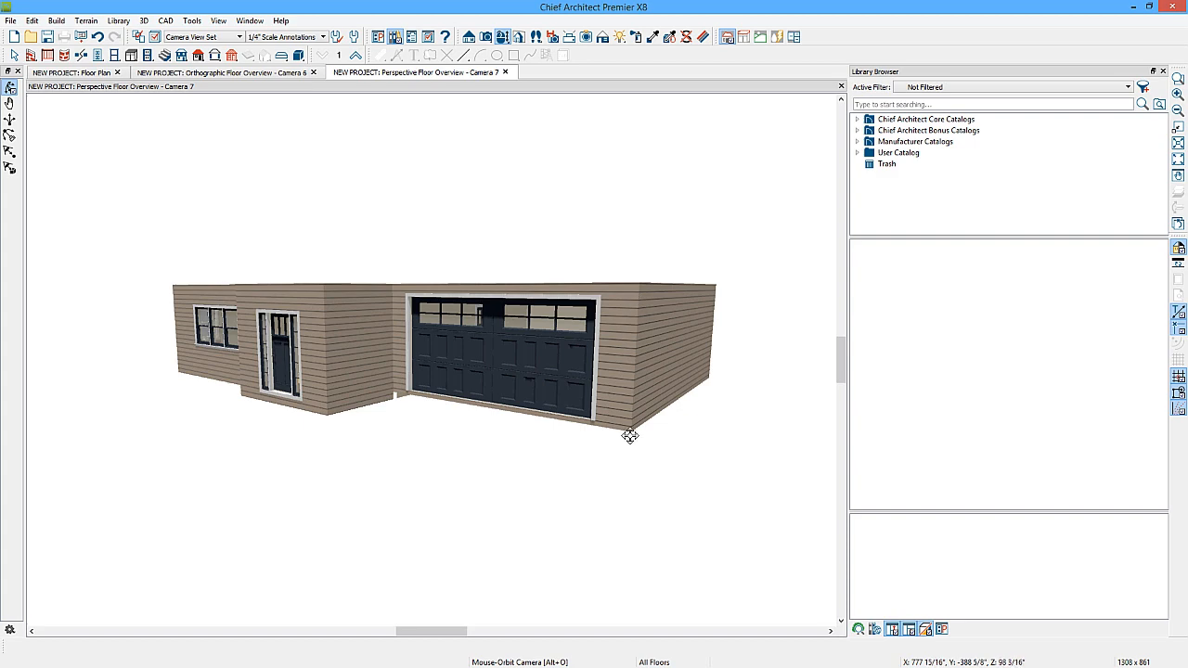
left_click(272, 74)
left_click_drag(641, 479, 652, 417)
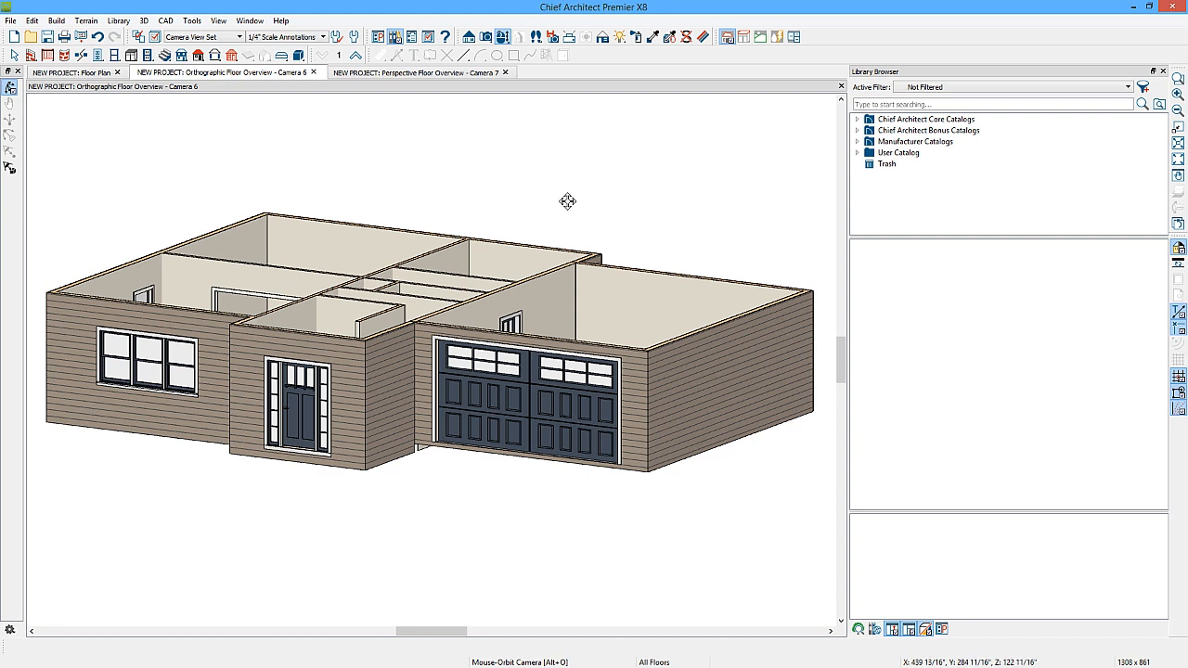
left_click(388, 74)
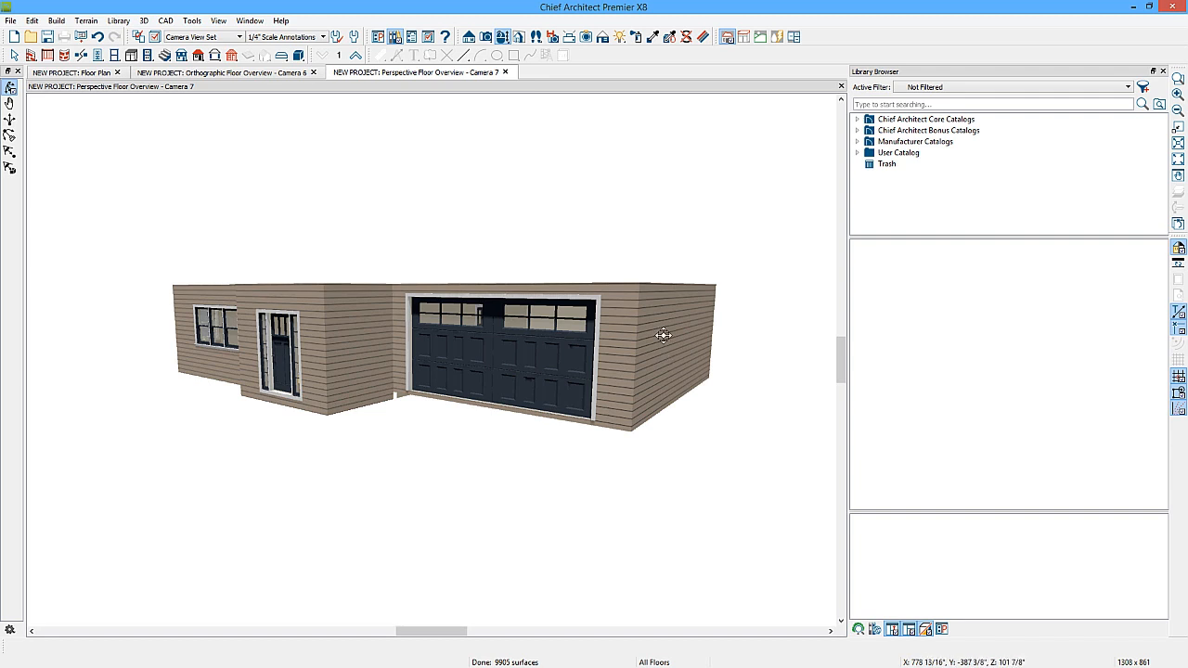
Step: Render the Perspective Floor Overview in Vector View and in Glass House, viewing the glass model from a higher angle
left_click(604, 39)
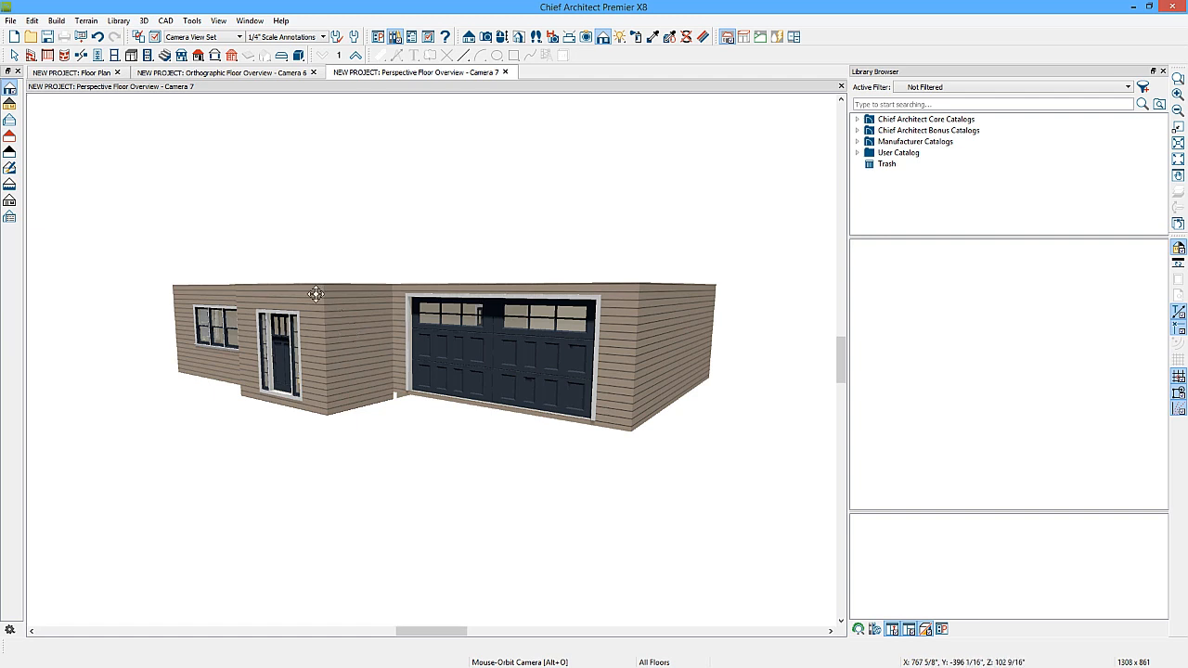
left_click(10, 110)
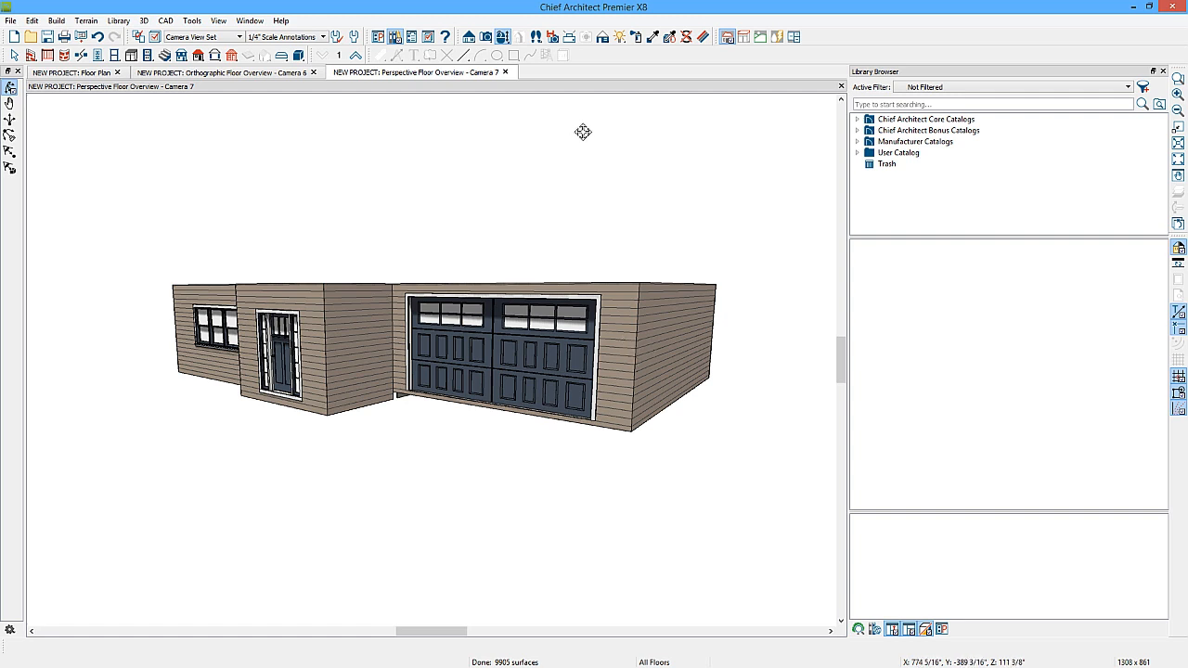
left_click(602, 39)
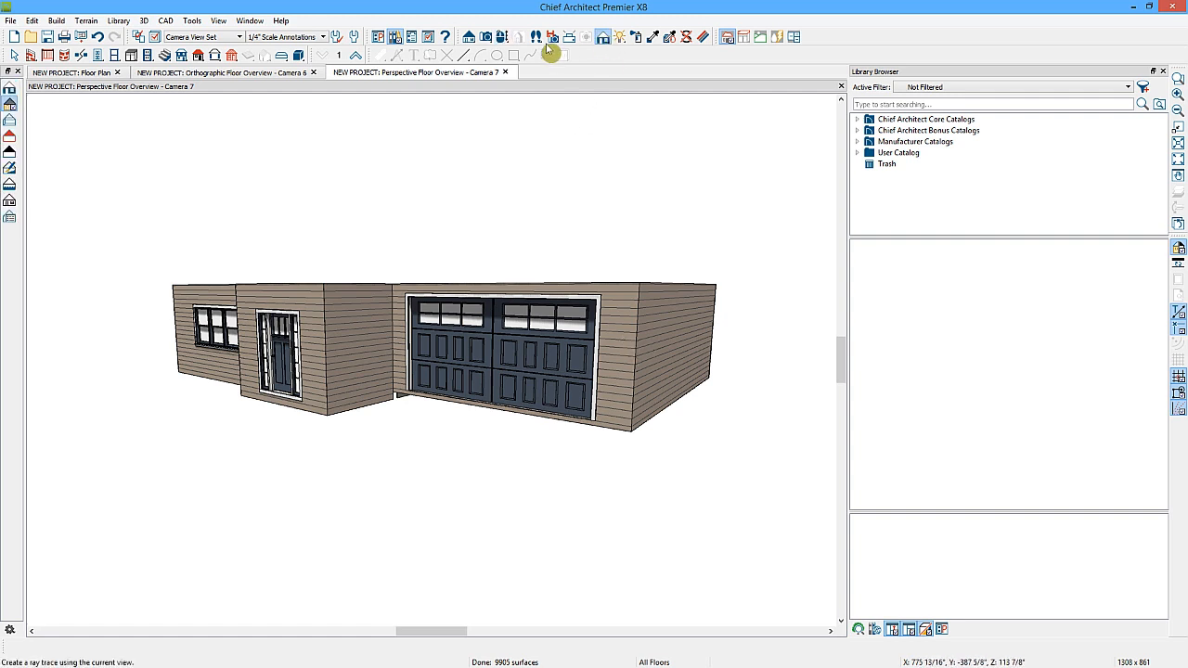
left_click(10, 121)
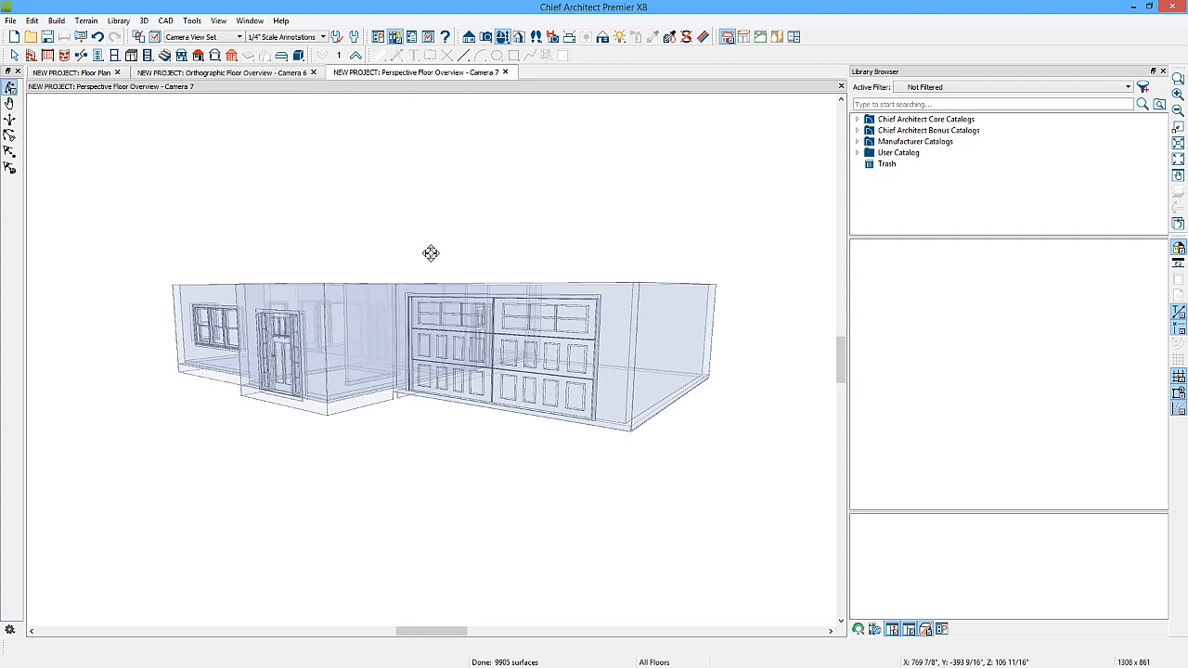
mouse_move(429, 262)
left_mouse_down()
mouse_move(428, 282)
mouse_move(414, 273)
mouse_move(425, 268)
left_mouse_up()
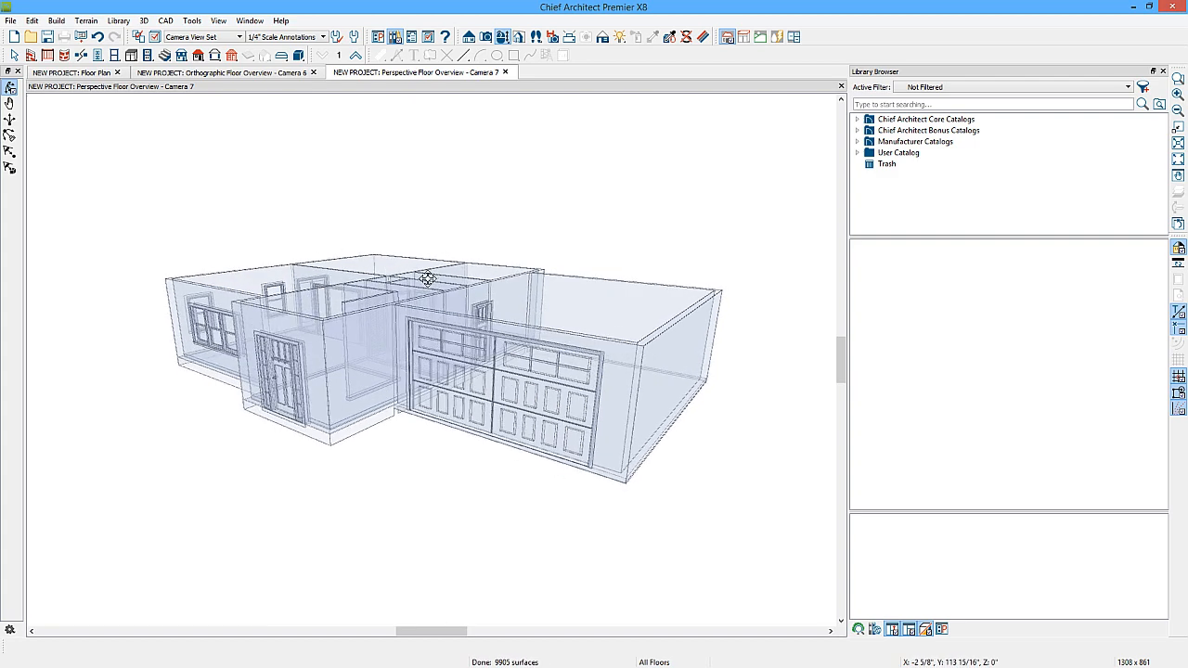
Step: Preview the perspective overview with the Duotone and Technical Illustration rendering techniques
left_click(604, 38)
left_click(9, 139)
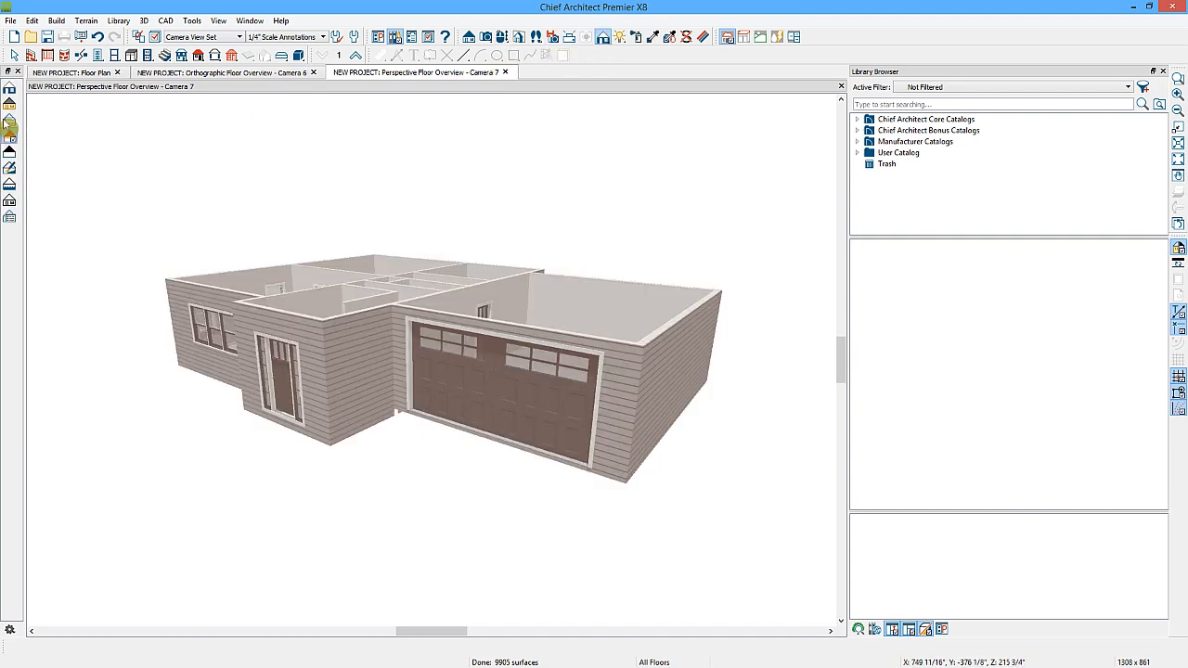
left_click(10, 155)
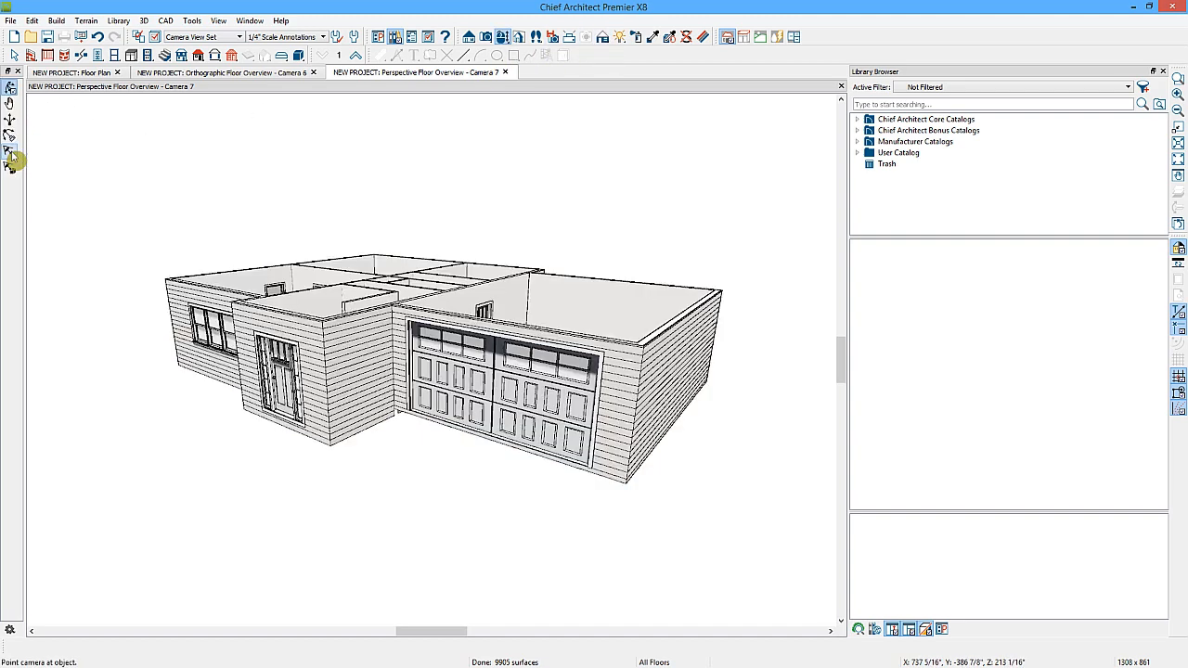
Step: Preview the perspective overview with the Painting, Watercolor and Line Drawing rendering techniques
left_click(604, 37)
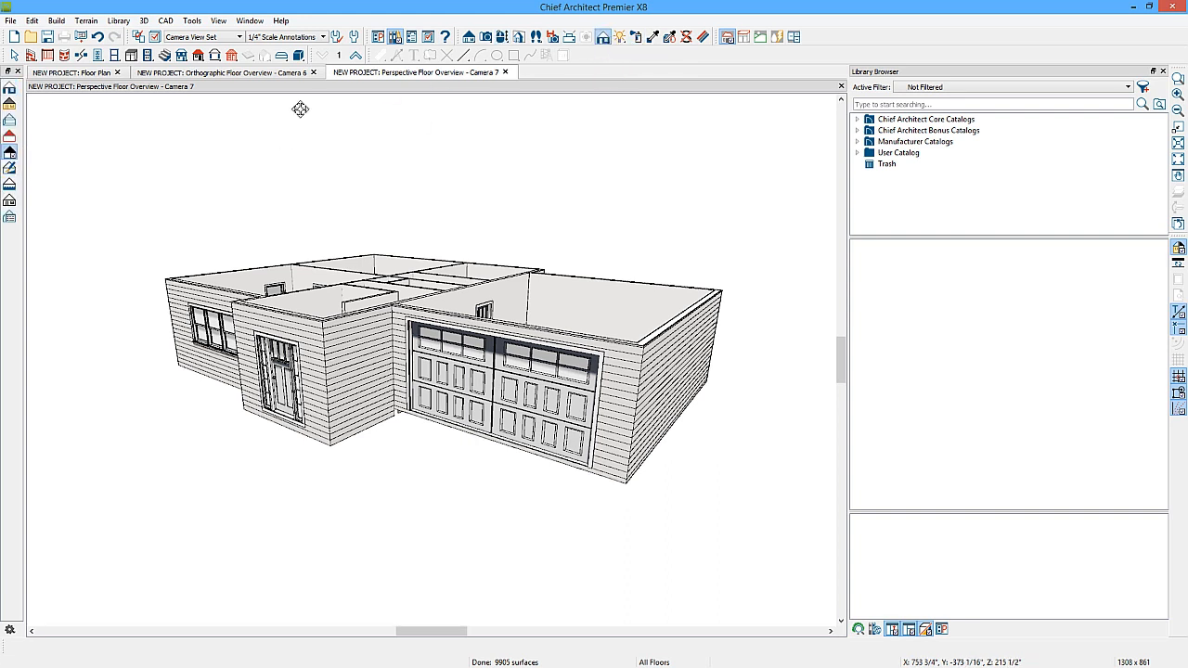
left_click(10, 171)
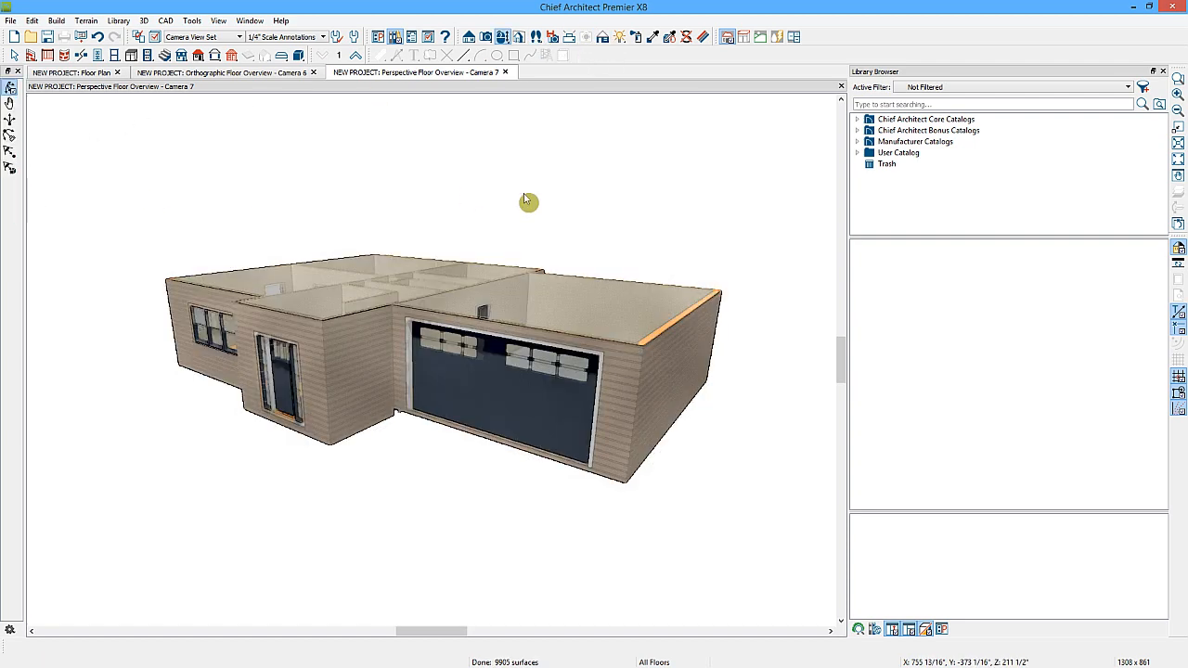
left_click(602, 38)
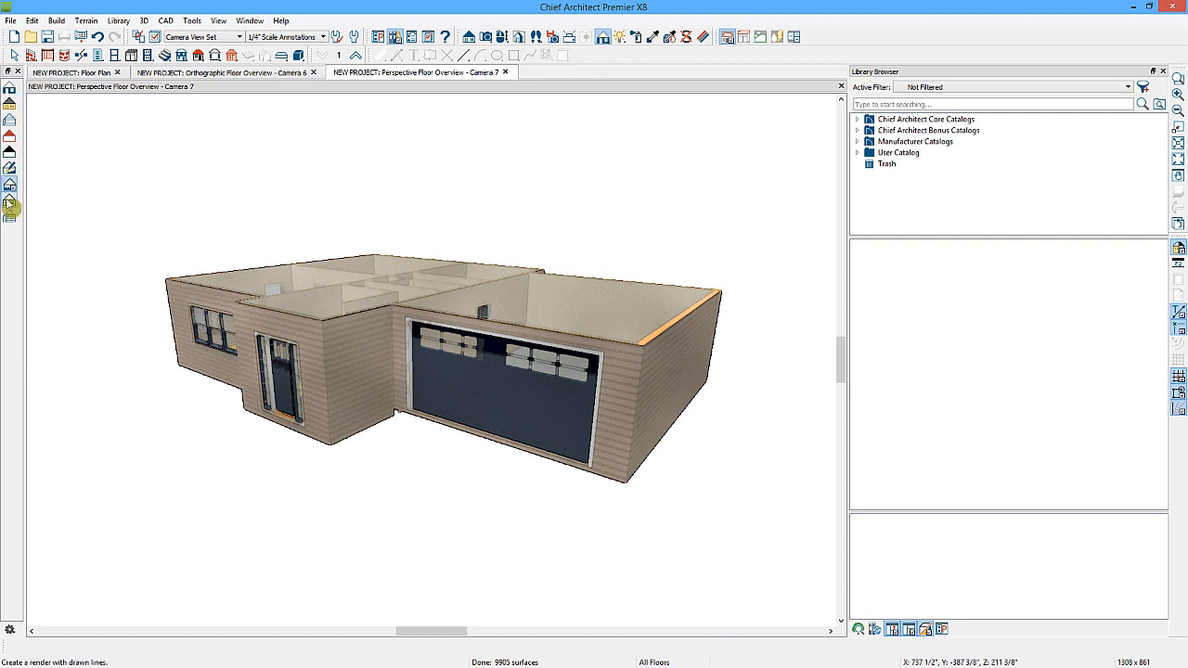
left_click(9, 206)
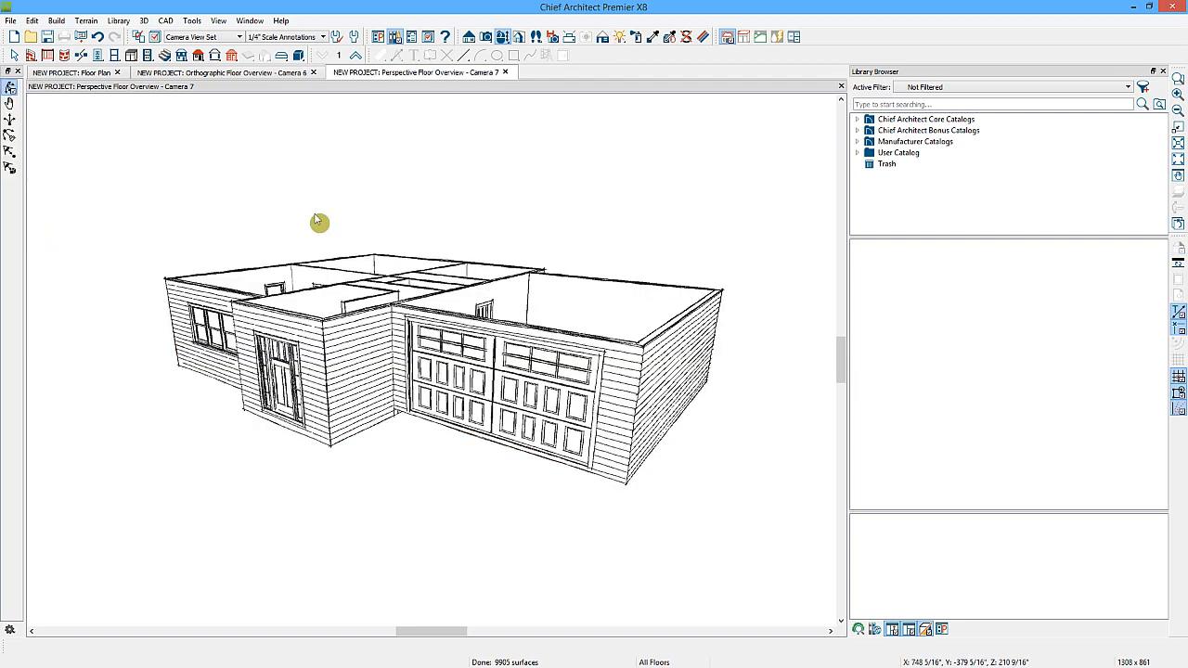
Step: Render the perspective overview in Watercolor and enable Line Drawing on Top in its rendering technique options
left_click(602, 37)
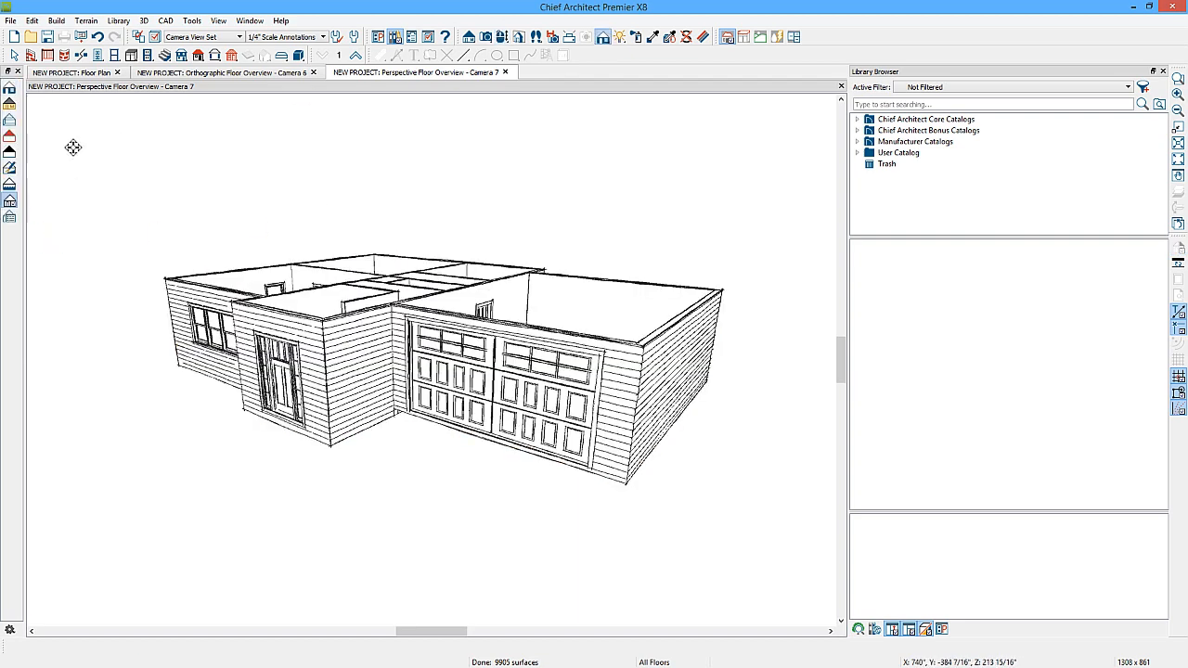
left_click(9, 187)
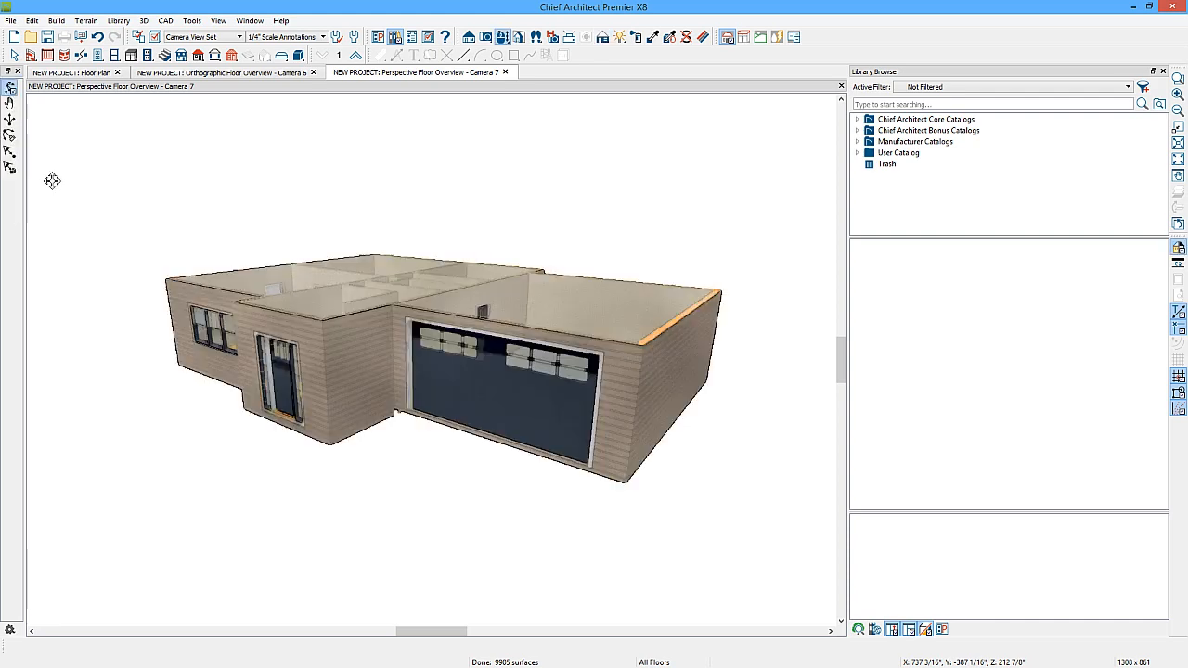
left_click(602, 38)
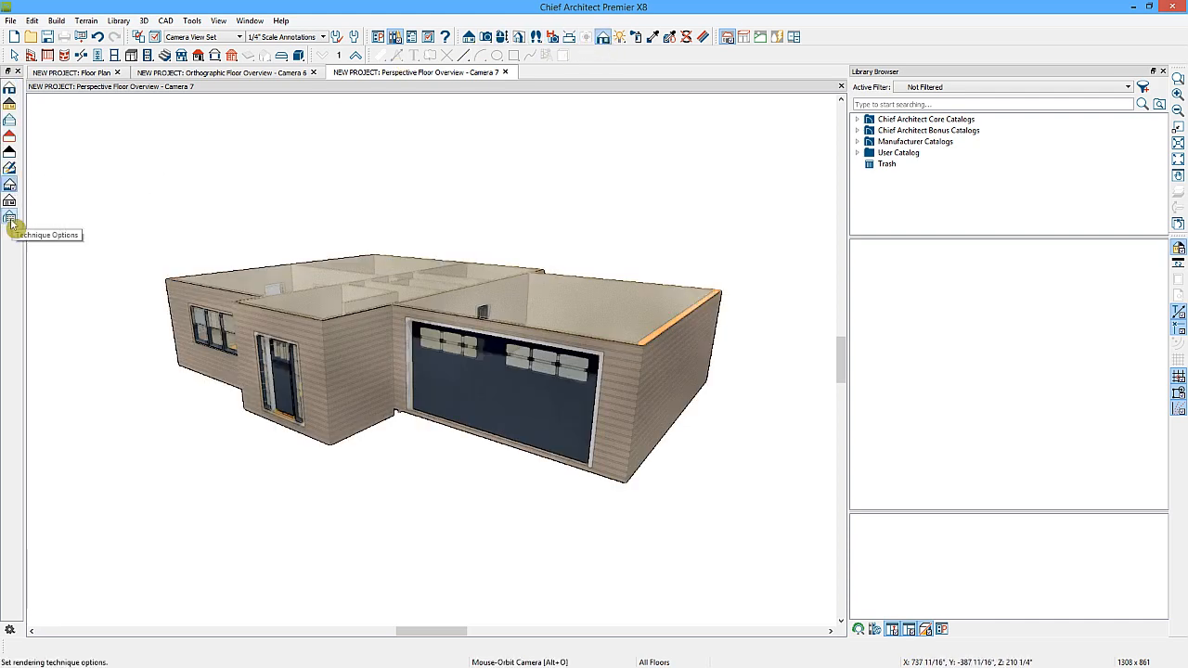
left_click(11, 221)
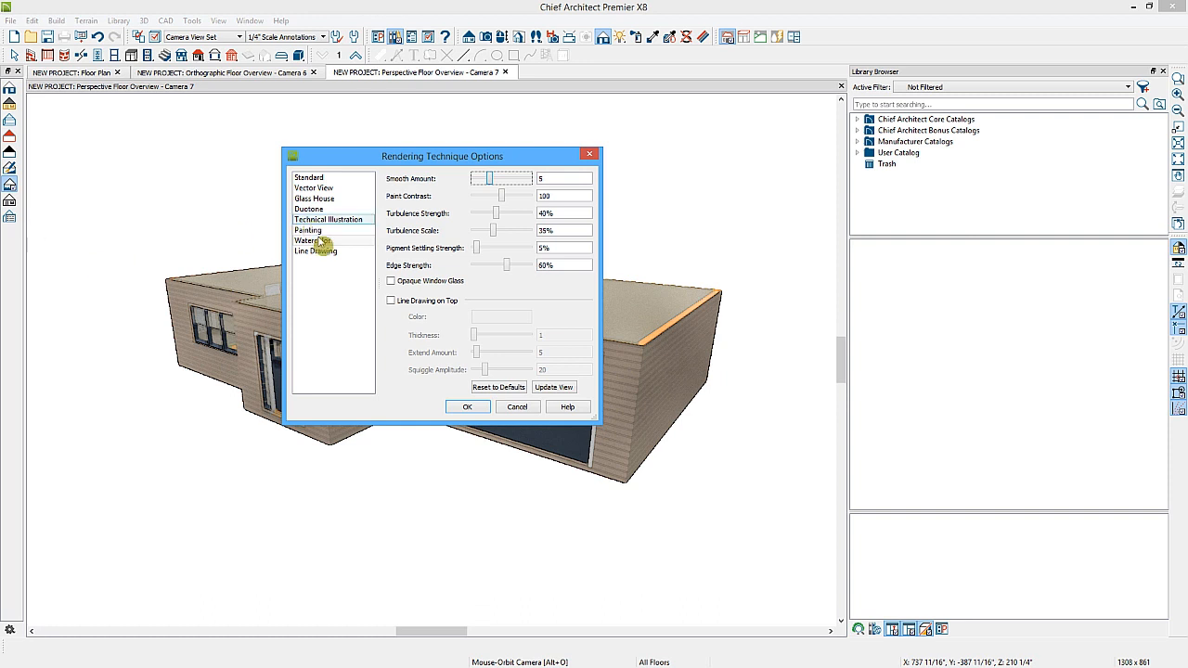
left_click(309, 241)
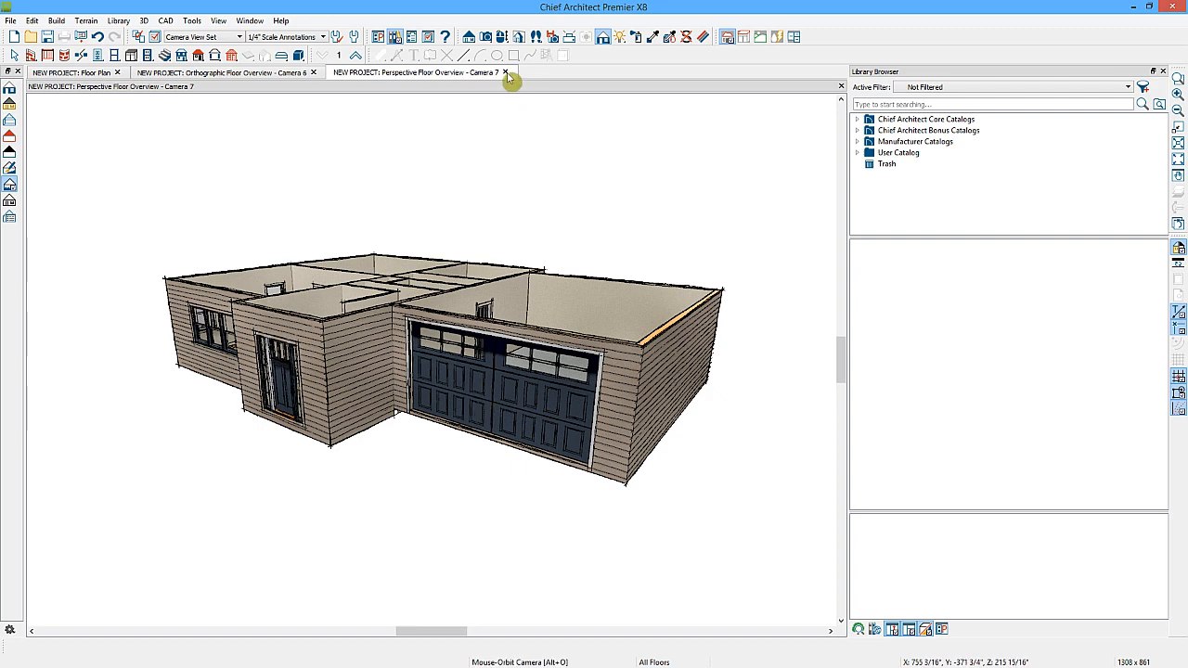
Step: Close the perspective and orthographic floor overviews to return to the floor plan
left_click(506, 72)
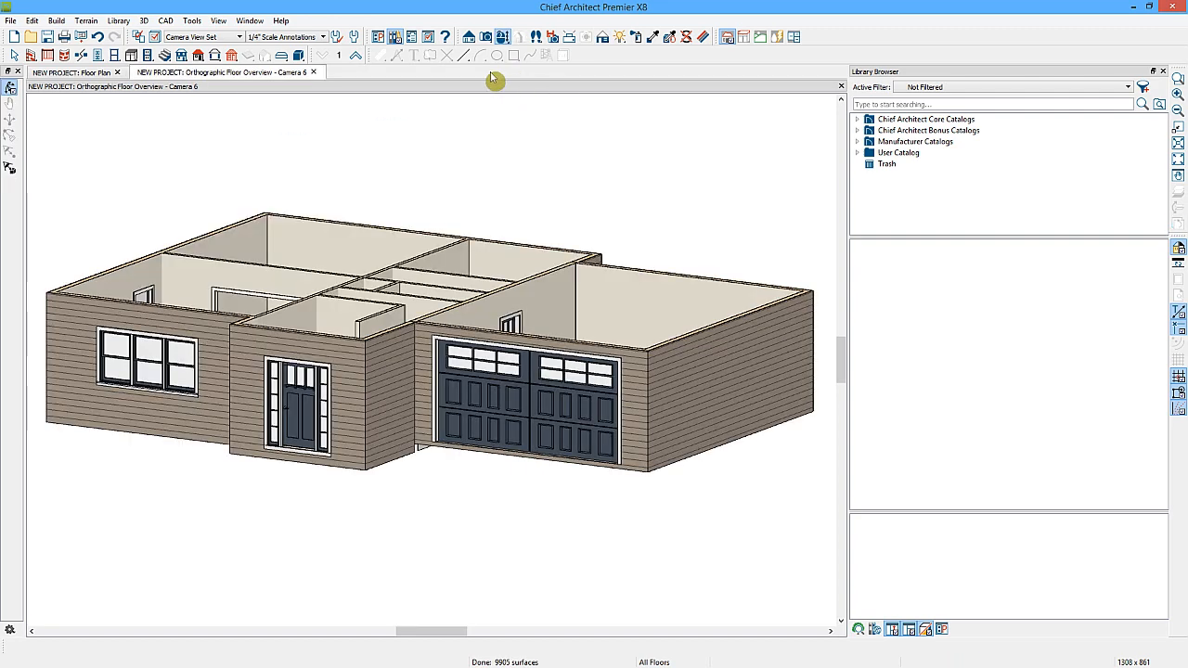
left_click(315, 73)
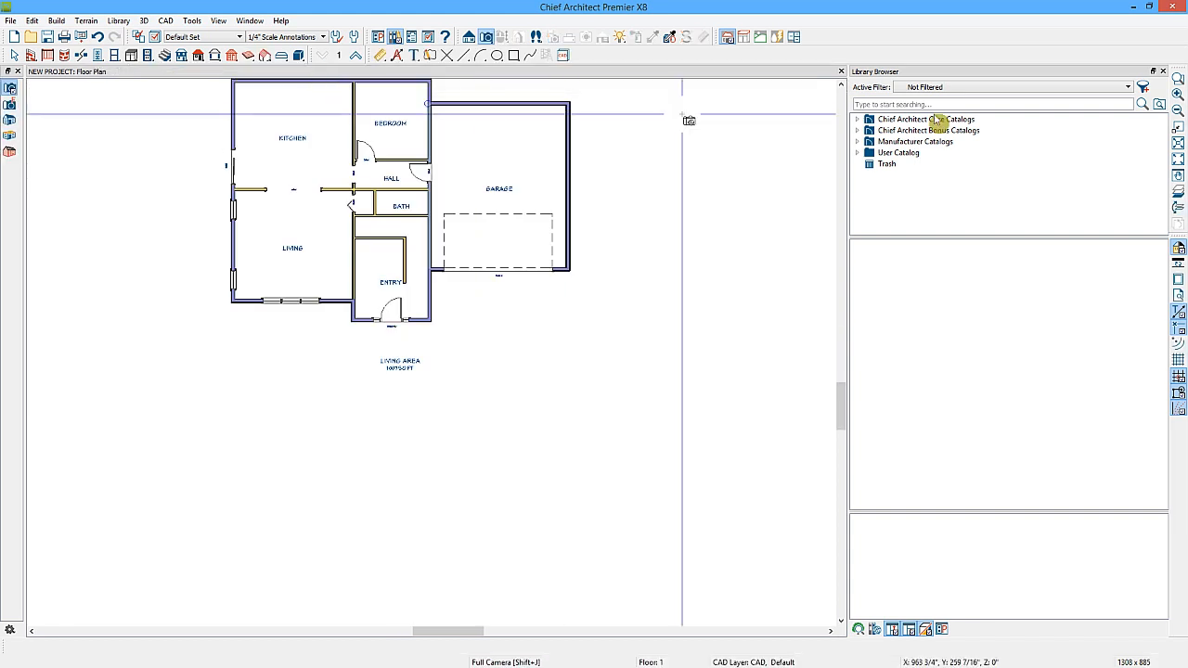
Step: Close the Library Browser and fit the whole building in the enlarged floor plan window
left_click(1176, 143)
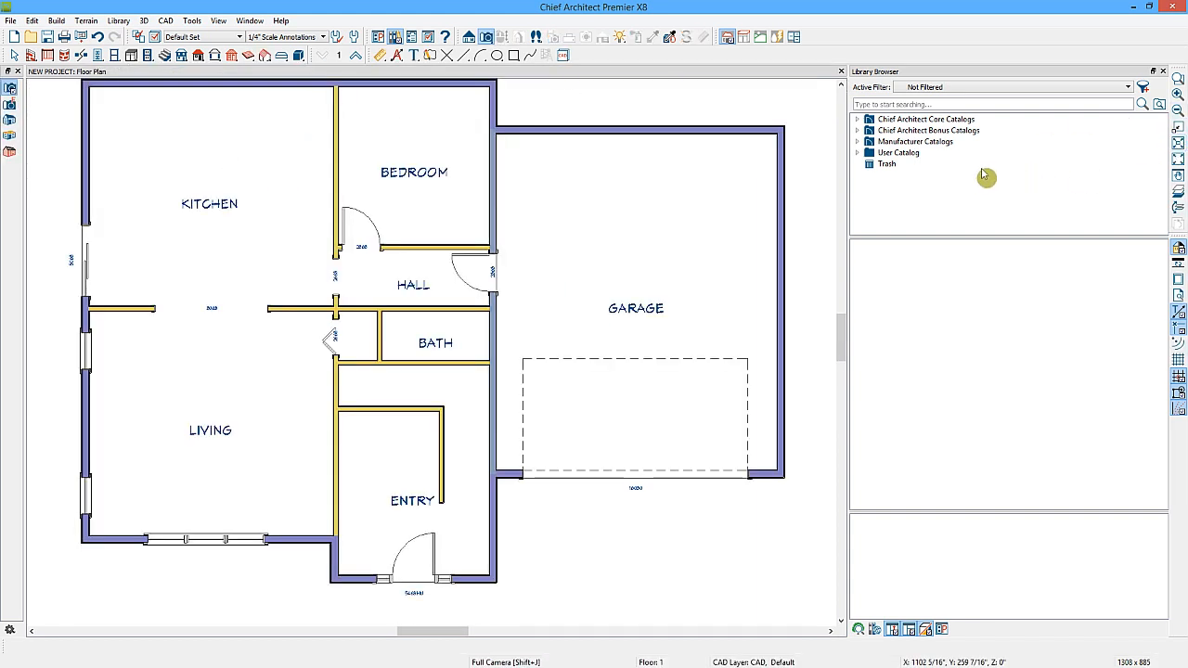
left_click(1164, 72)
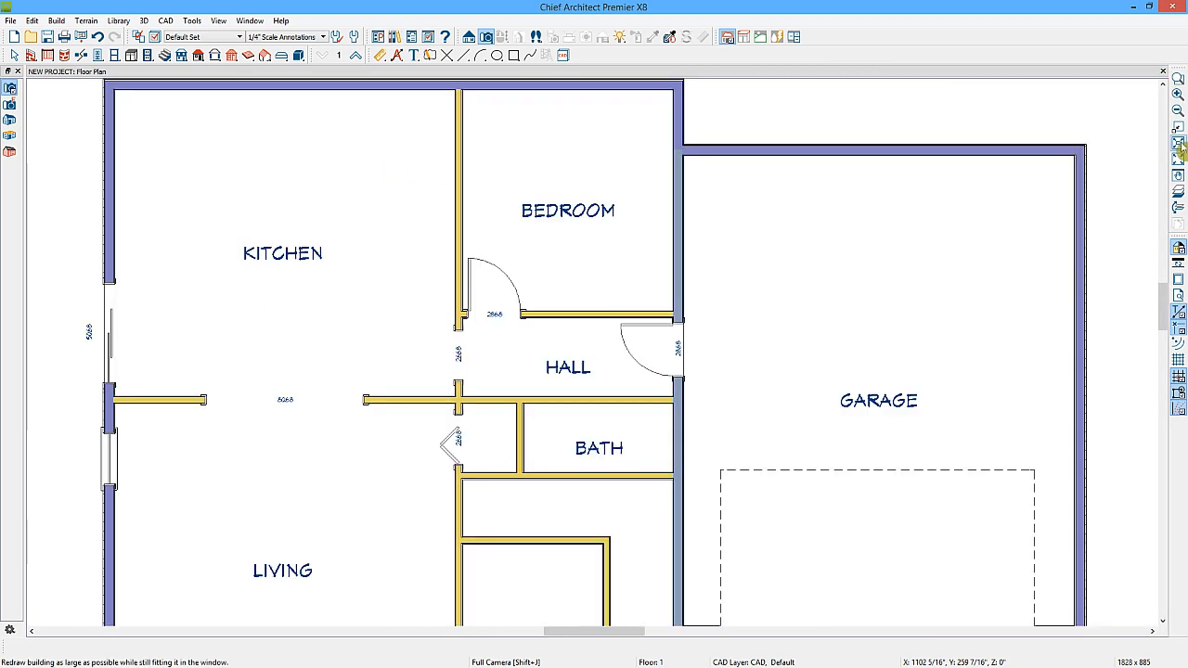
left_click(1177, 143)
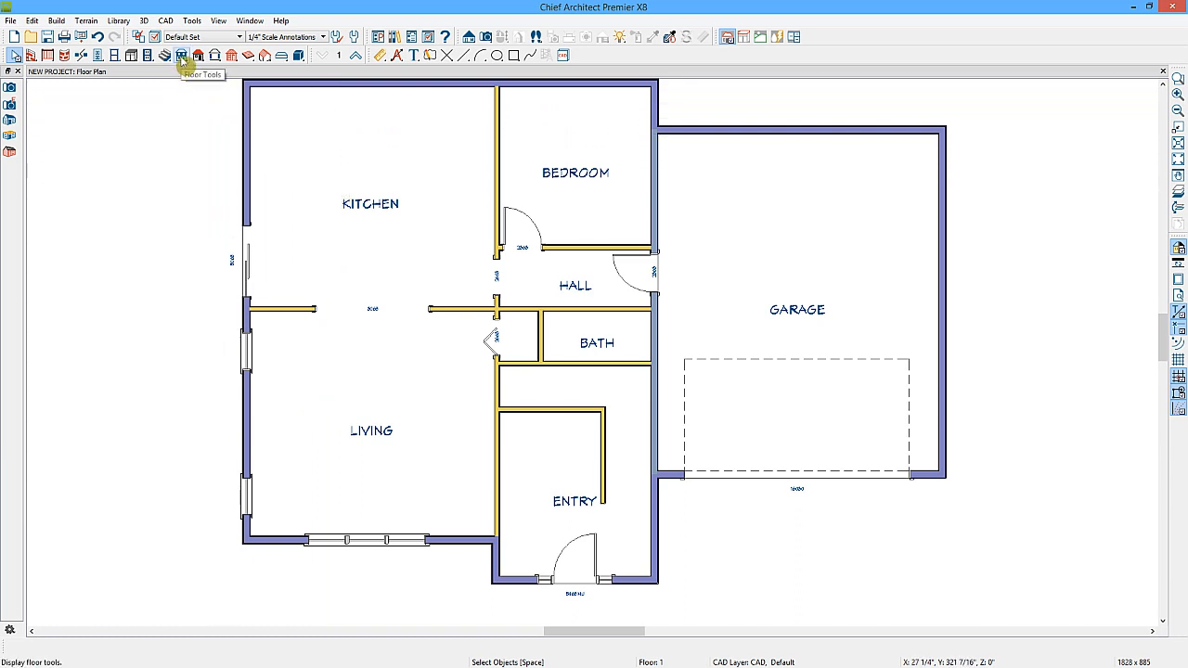
Step: Build a second floor derived from the first floor plan, keeping the default Floor 2 settings
left_click(57, 21)
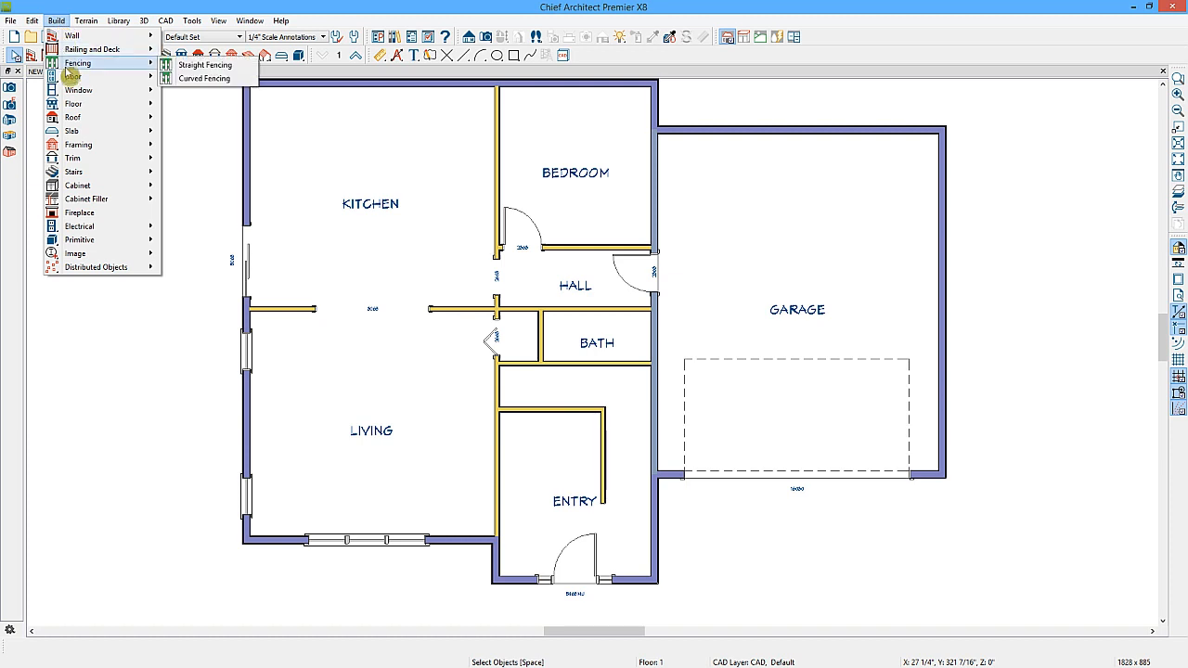
mouse_move(72, 107)
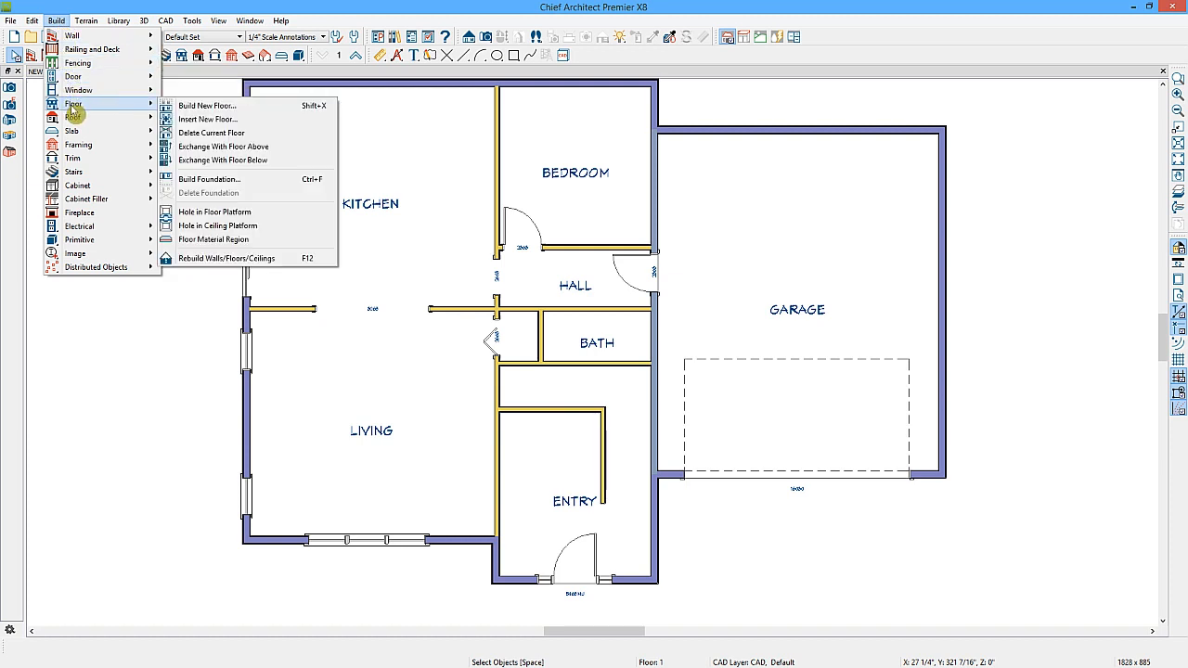
left_click(197, 72)
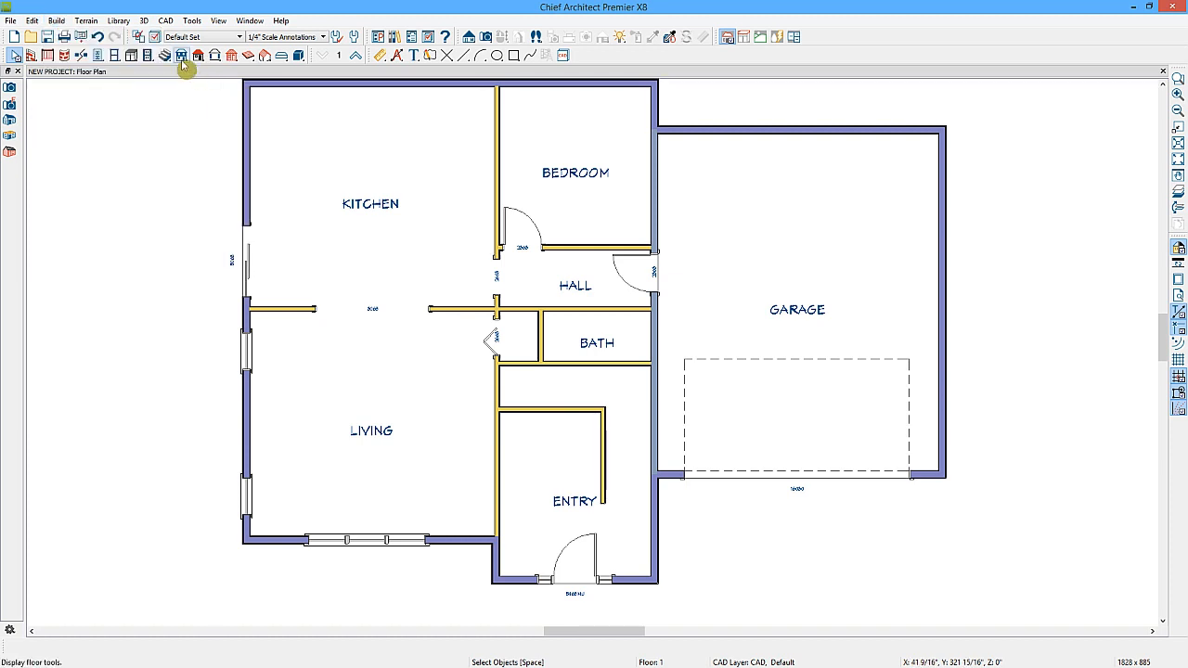
left_click(182, 56)
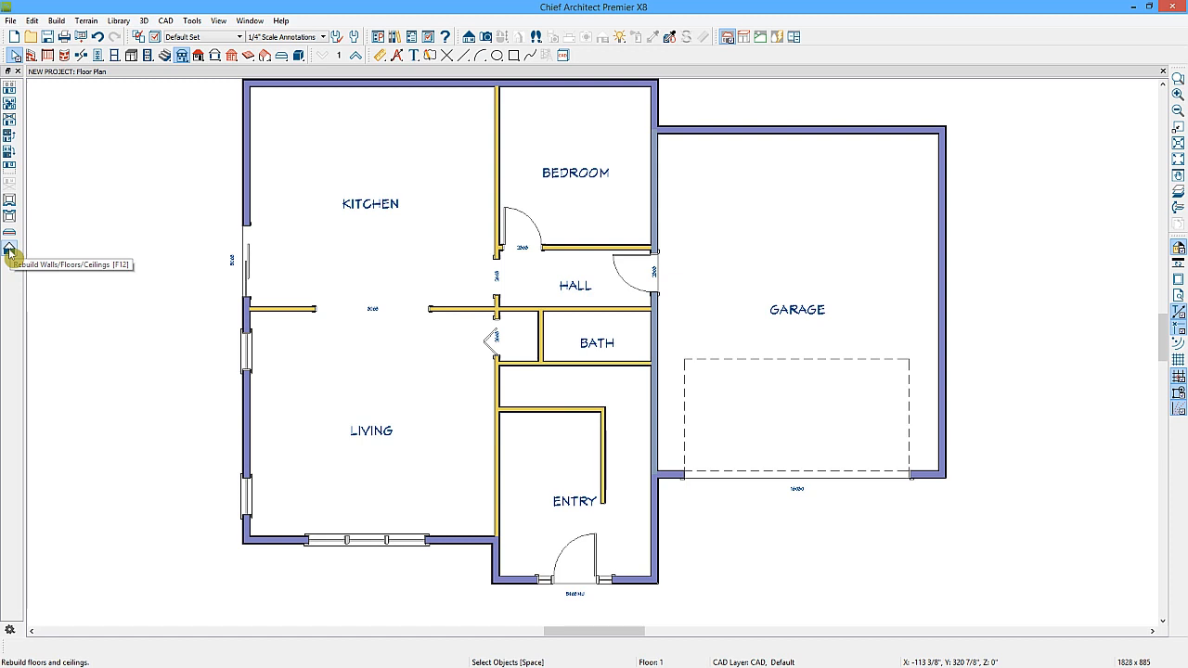
left_click(10, 89)
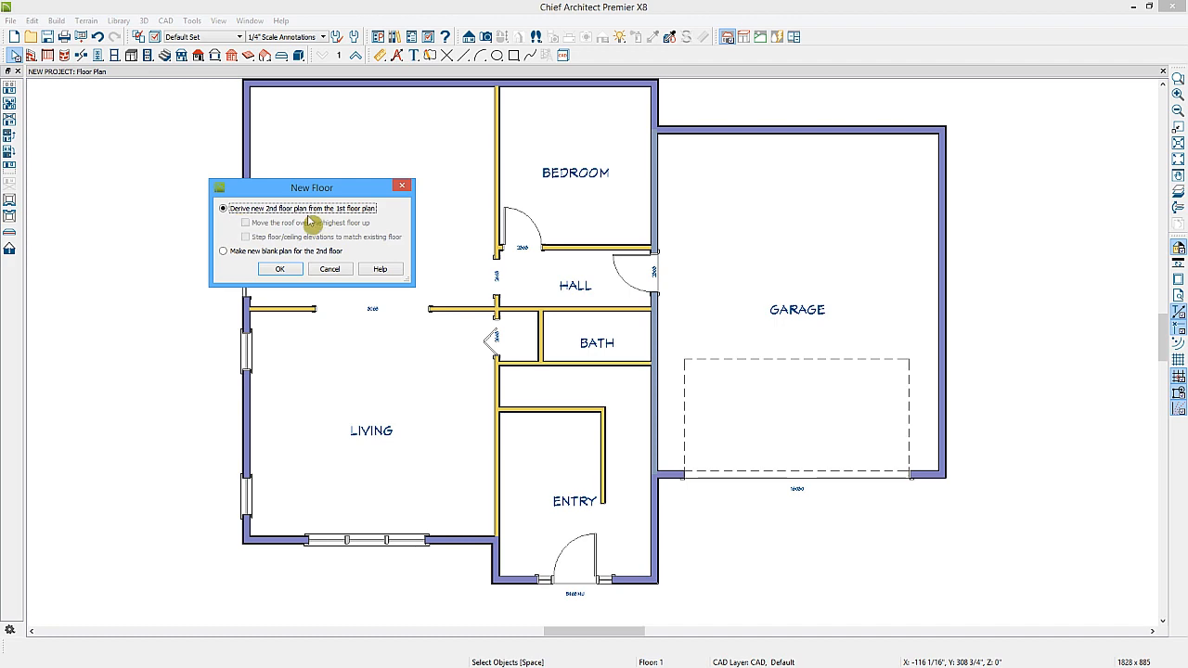
left_click(279, 268)
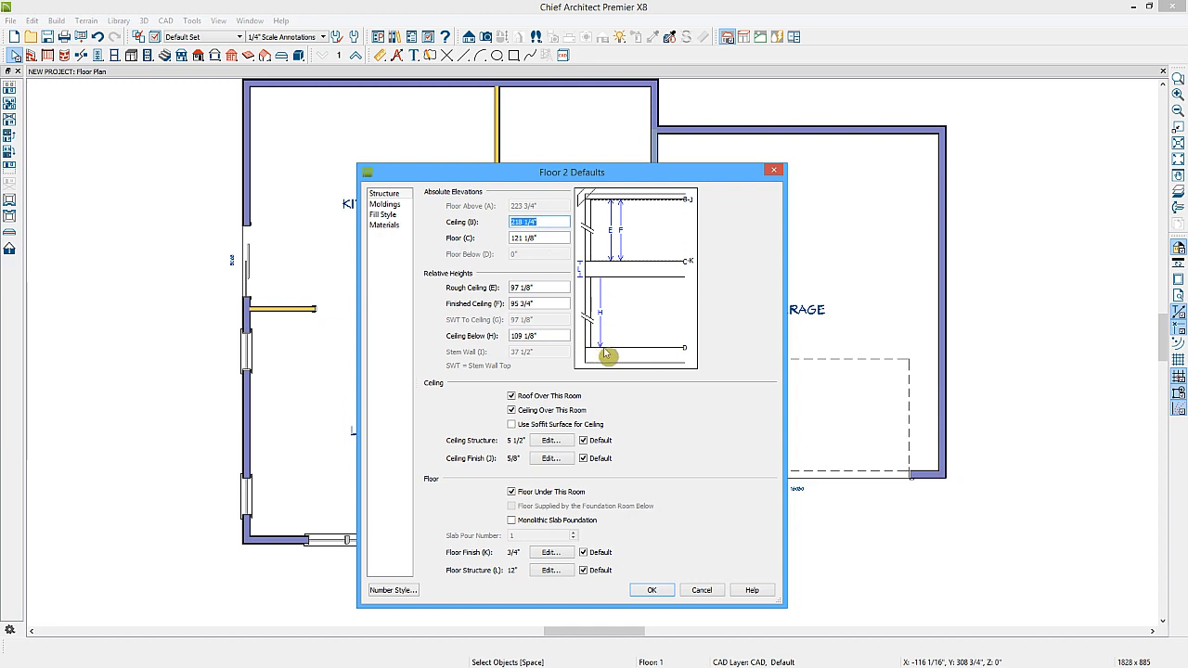
left_click(665, 591)
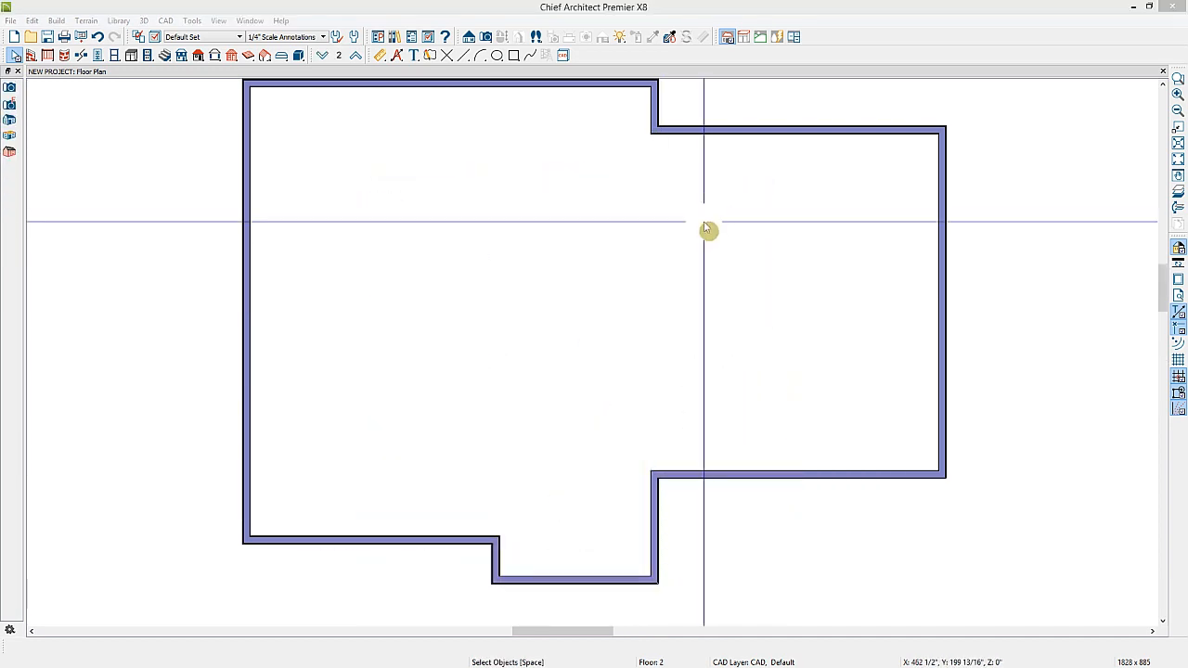
Step: Compare the first and second floor plans, and create a perspective full overview of the house, orbited to show its front and side
left_click(324, 58)
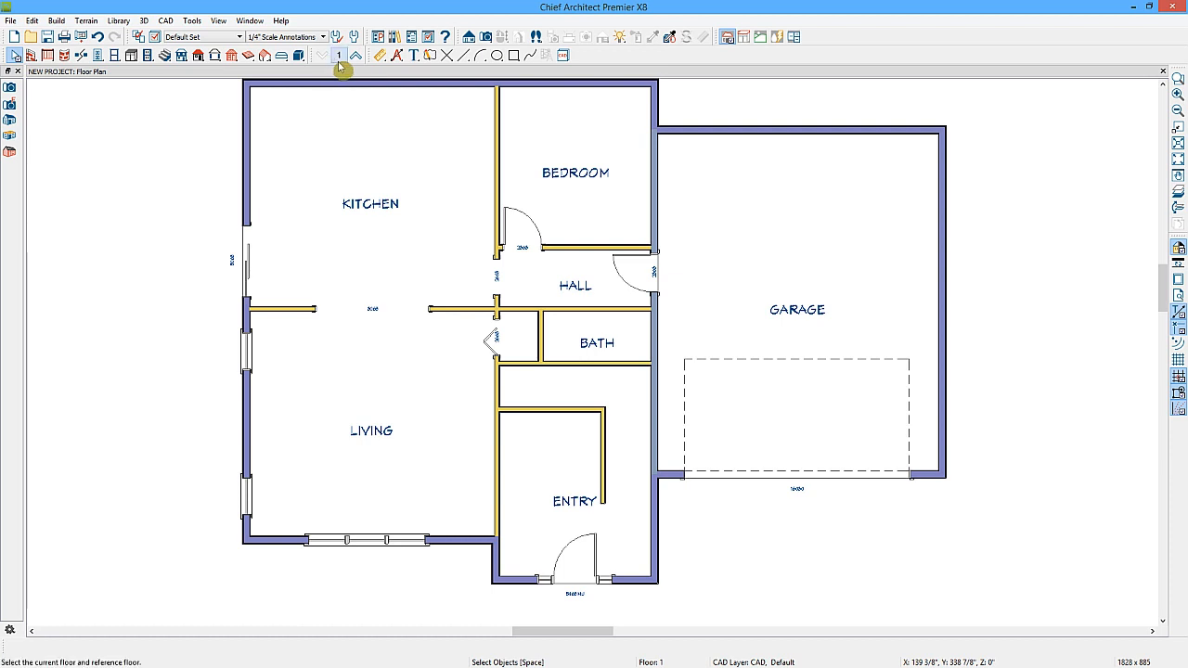
left_click(355, 57)
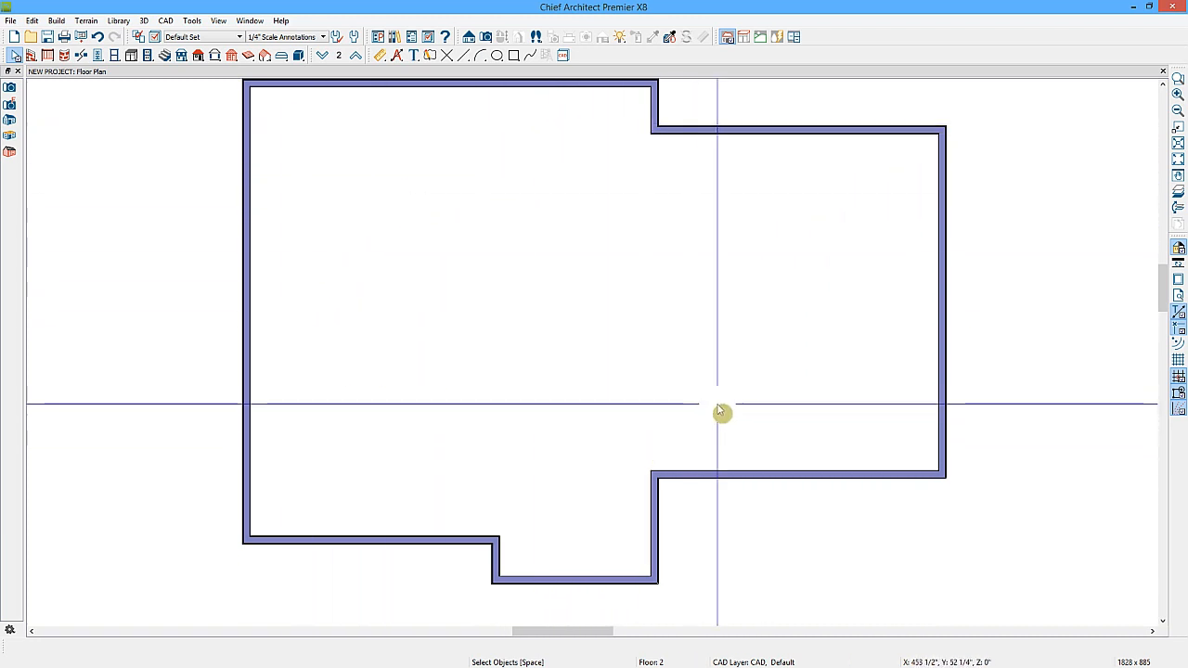
left_click(485, 37)
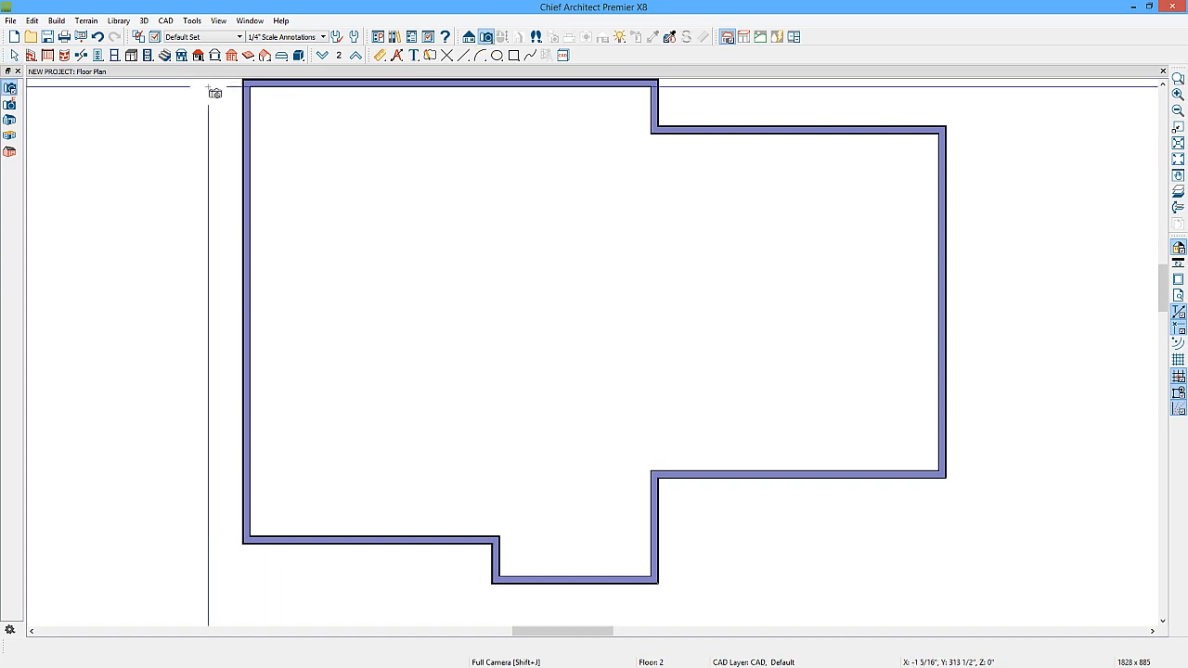
left_click(9, 119)
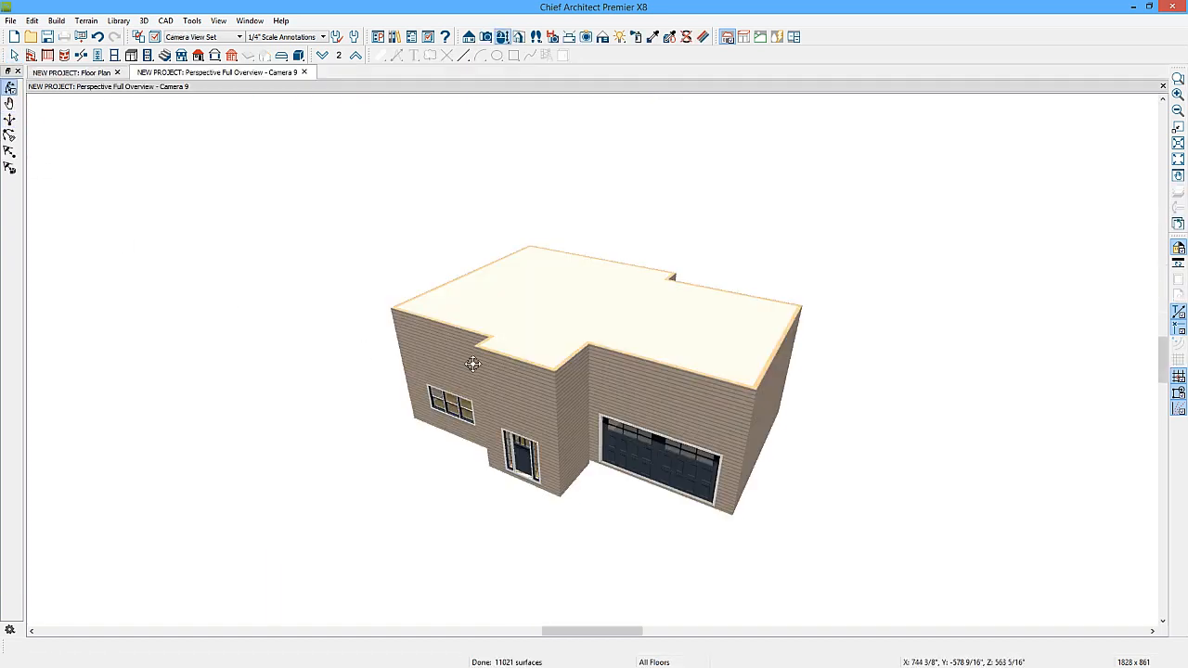
left_click_drag(392, 340, 542, 287)
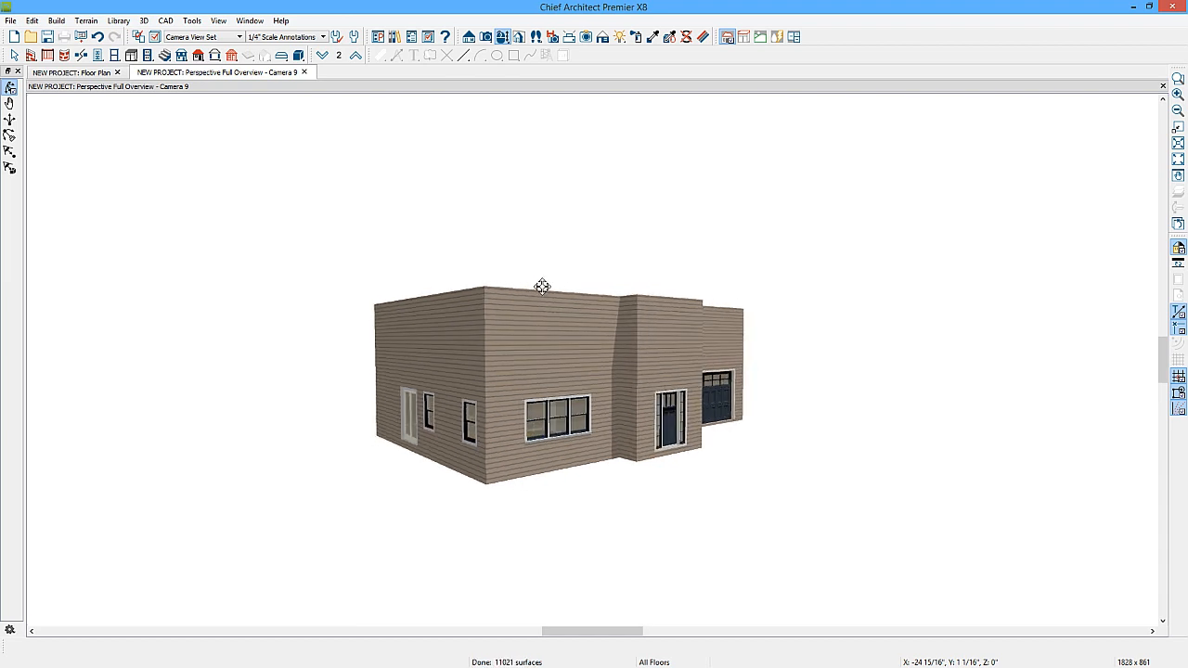
Step: Move the second floor's projecting front entry wall back in line with the adjoining front wall
left_click(93, 73)
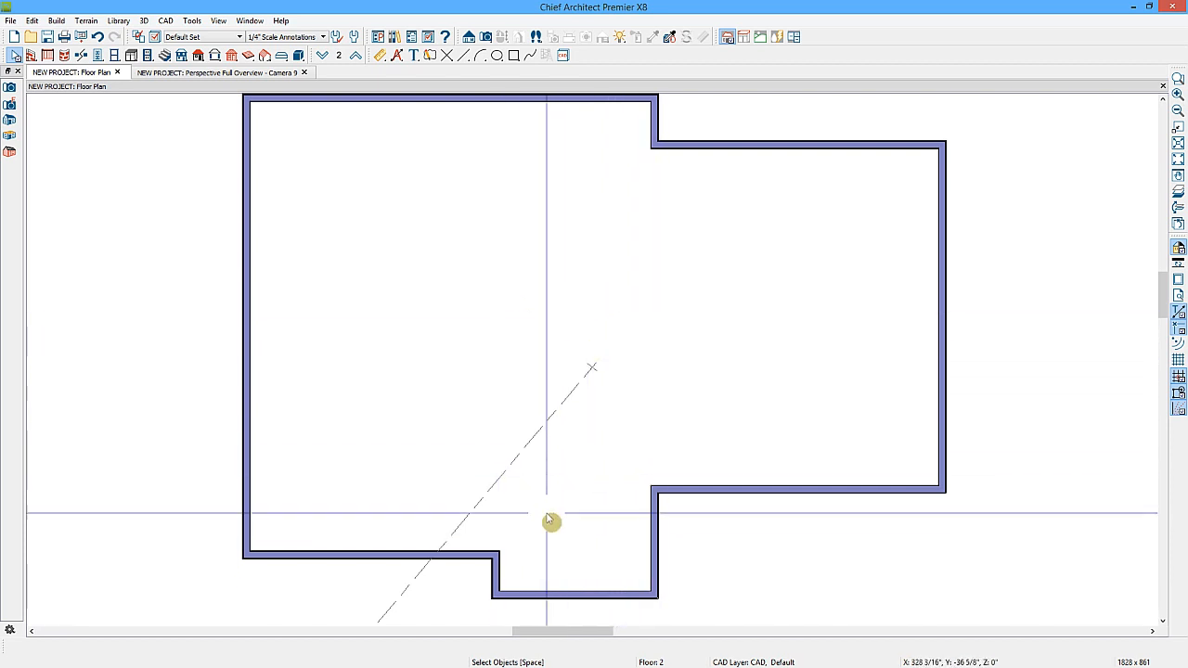
left_click(563, 594)
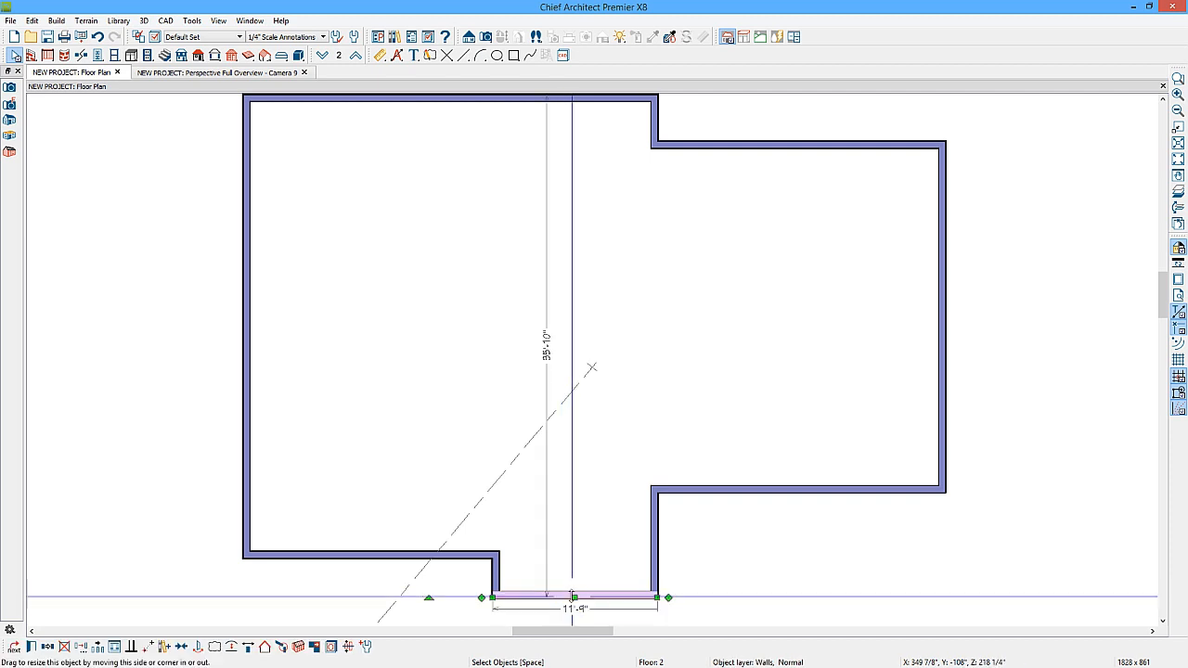
left_click_drag(573, 596, 501, 558)
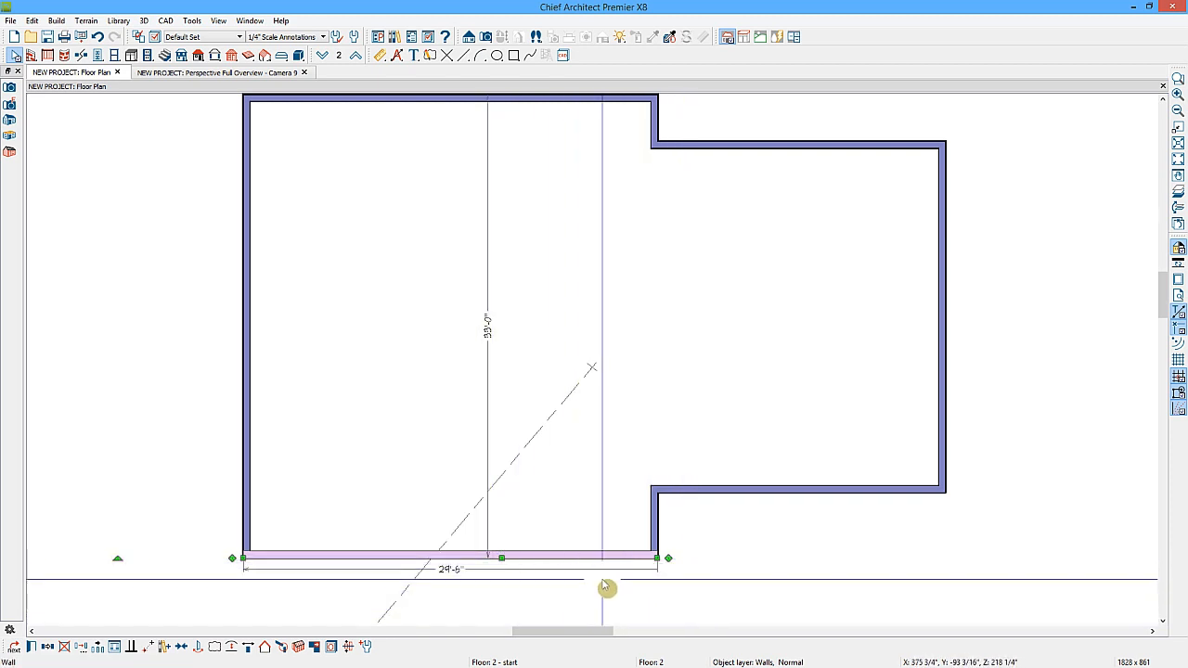
Step: Move the second floor's outer garage wall inward to line up with the main house's side wall
left_click(944, 371)
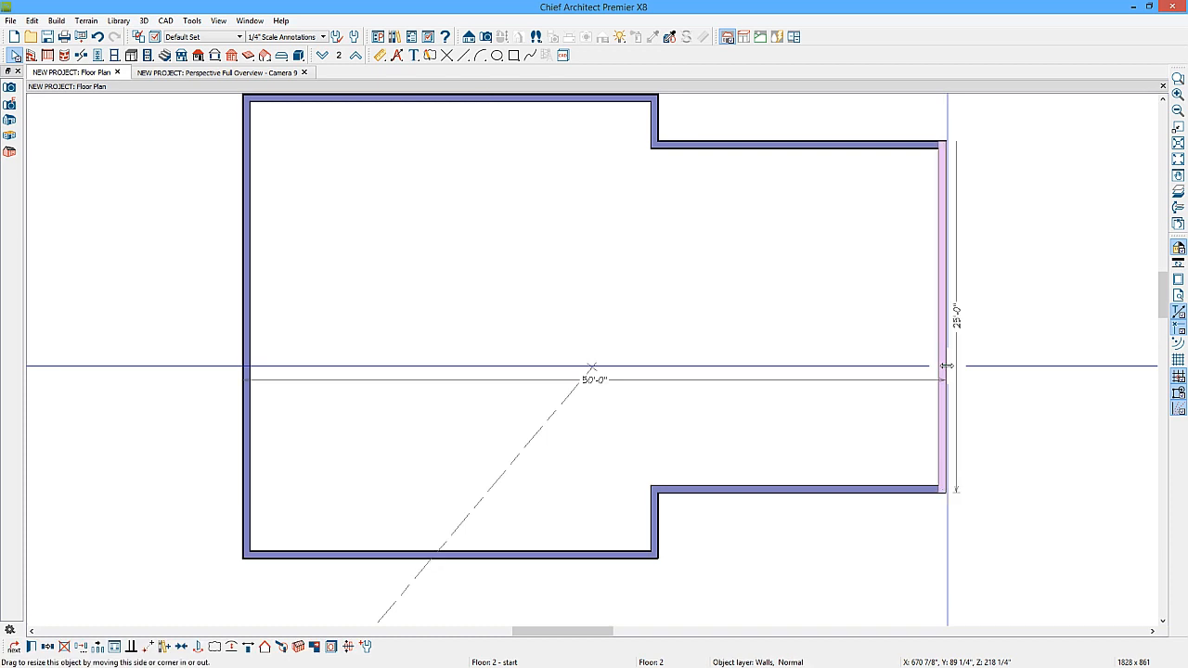
left_click_drag(944, 371, 653, 484)
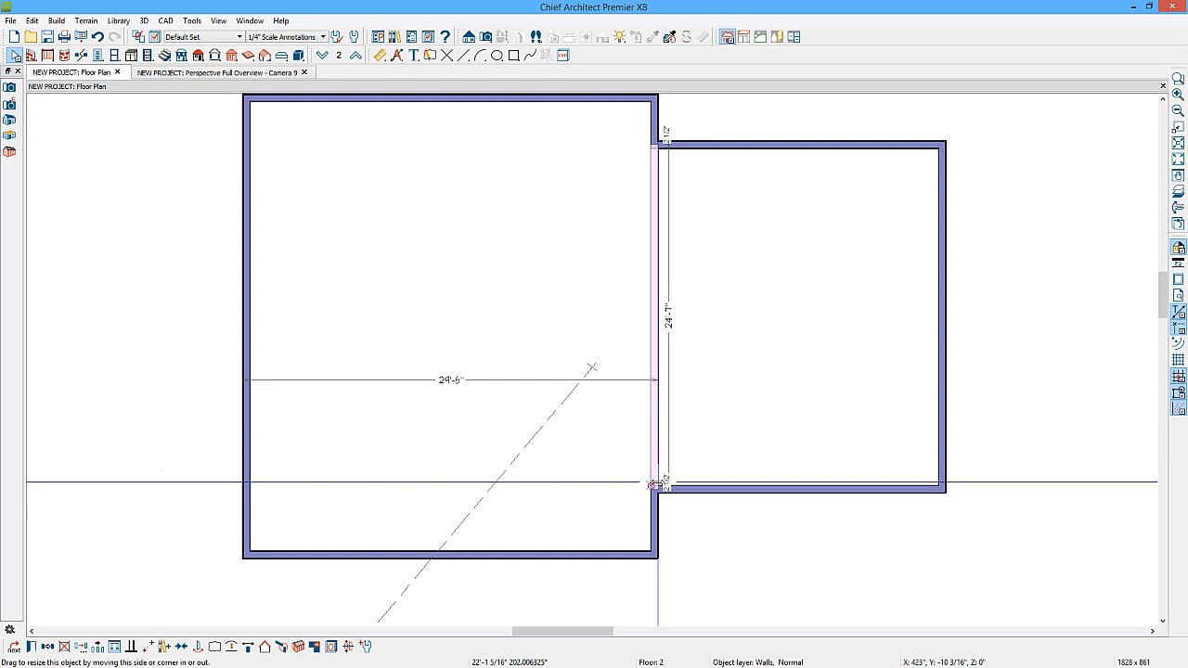
left_click_drag(654, 485, 655, 485)
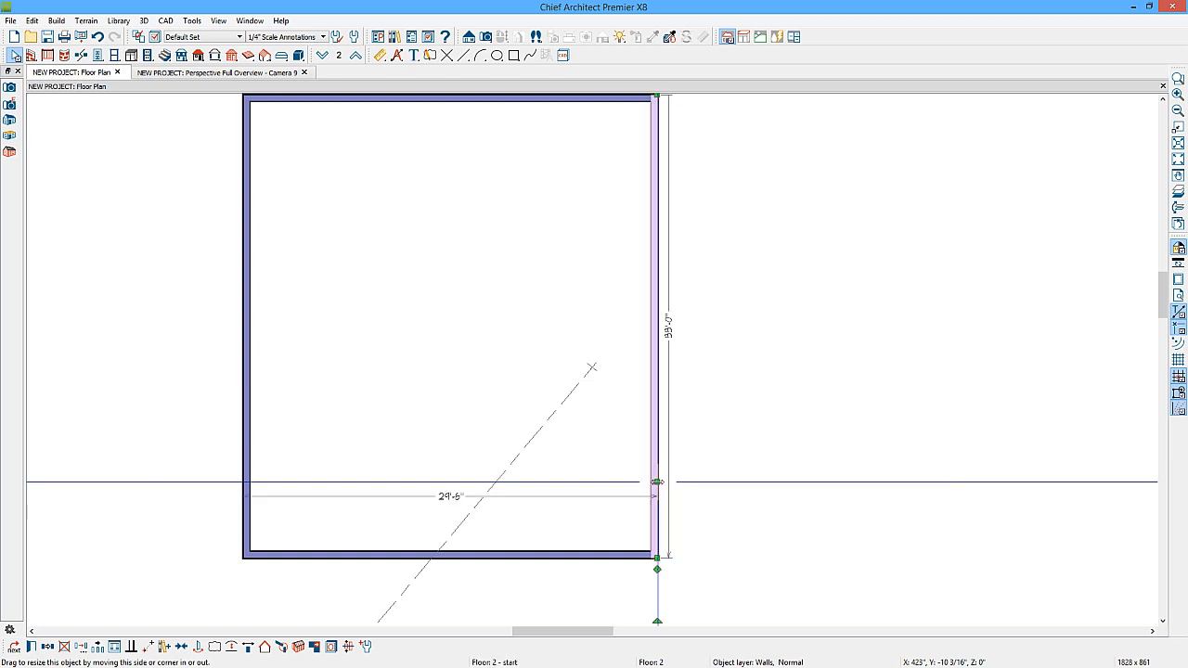
Step: Orbit the perspective full overview to inspect the smaller second floor, and return to the floor plan
left_click(227, 74)
left_click_drag(737, 323, 571, 332)
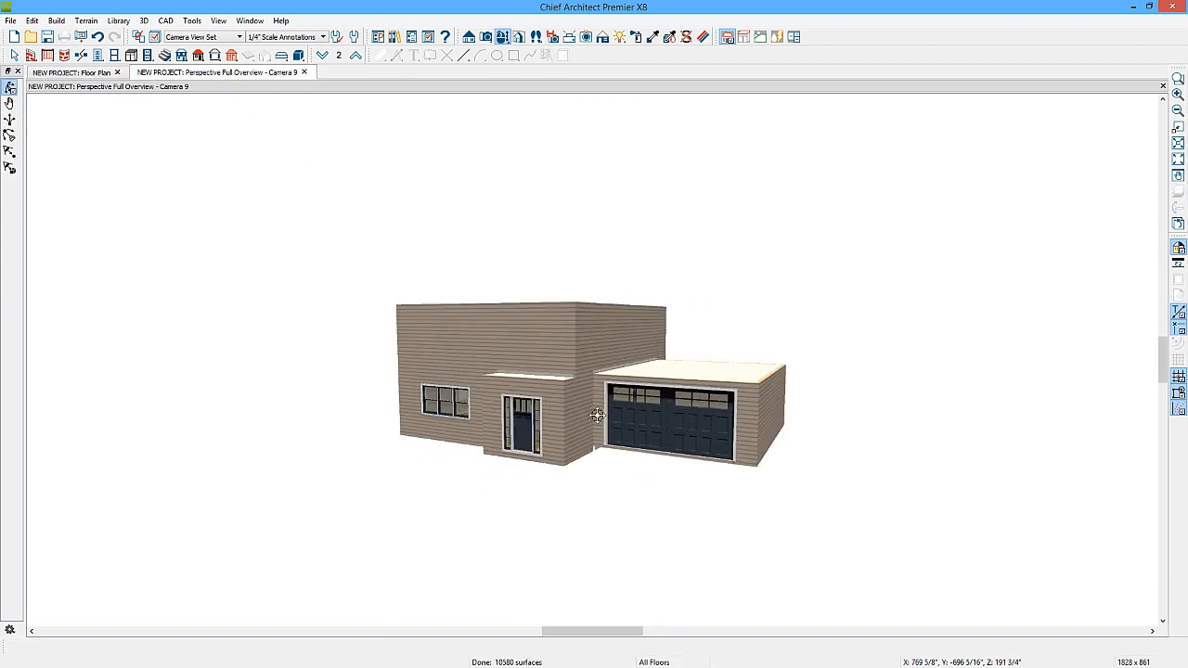
left_click(74, 73)
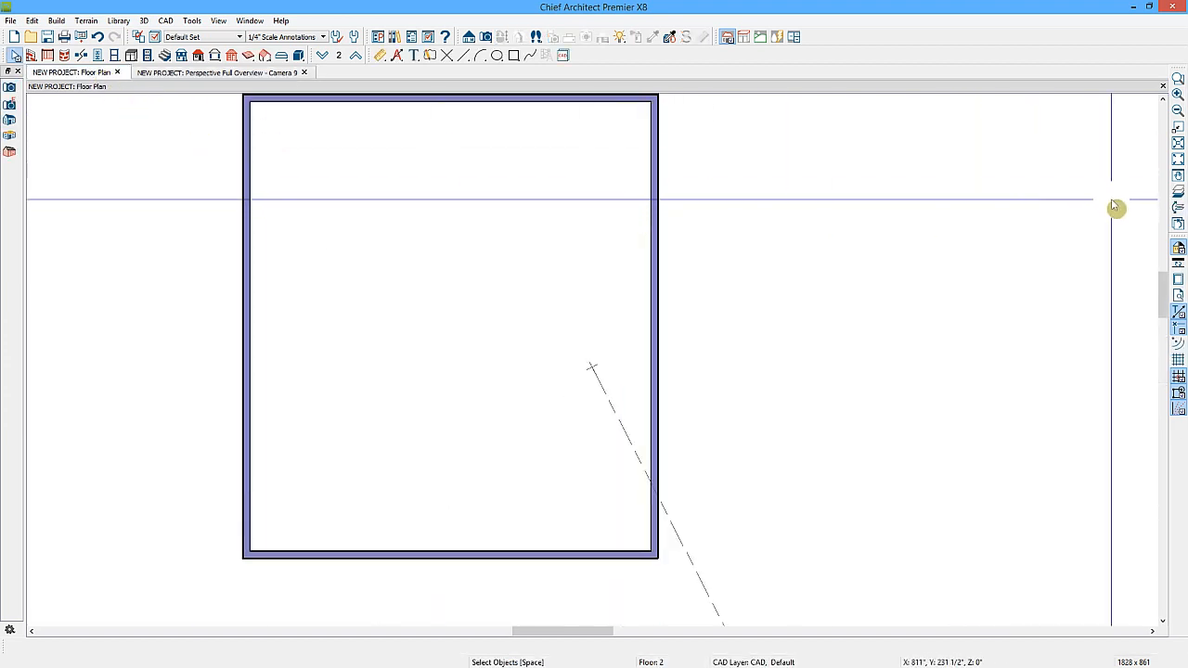
Step: Display the first floor as a reference and draw a straight interior wall across the second floor along the wall between kitchen and living room
left_click(1178, 193)
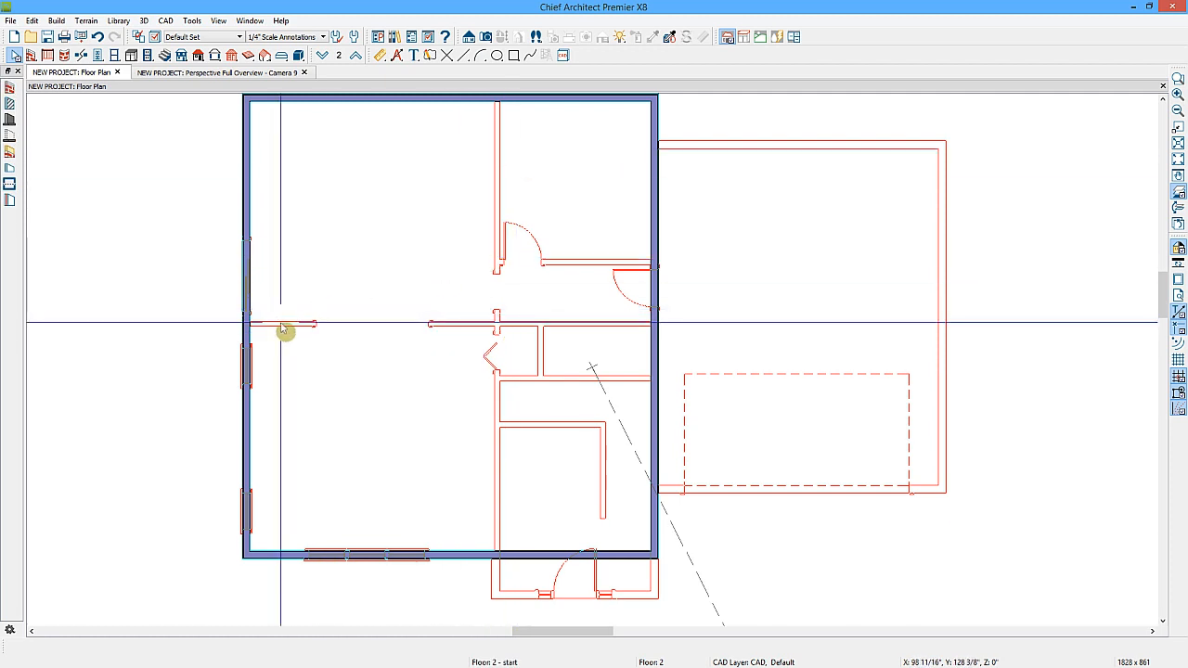
left_click(11, 104)
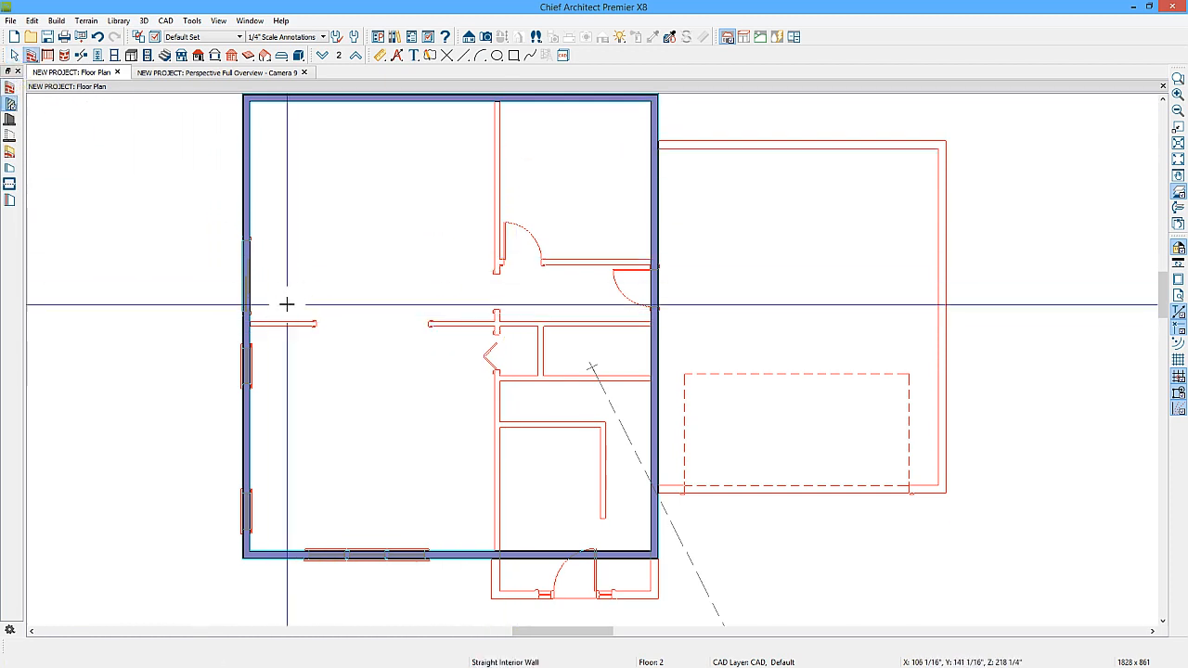
left_click(250, 322)
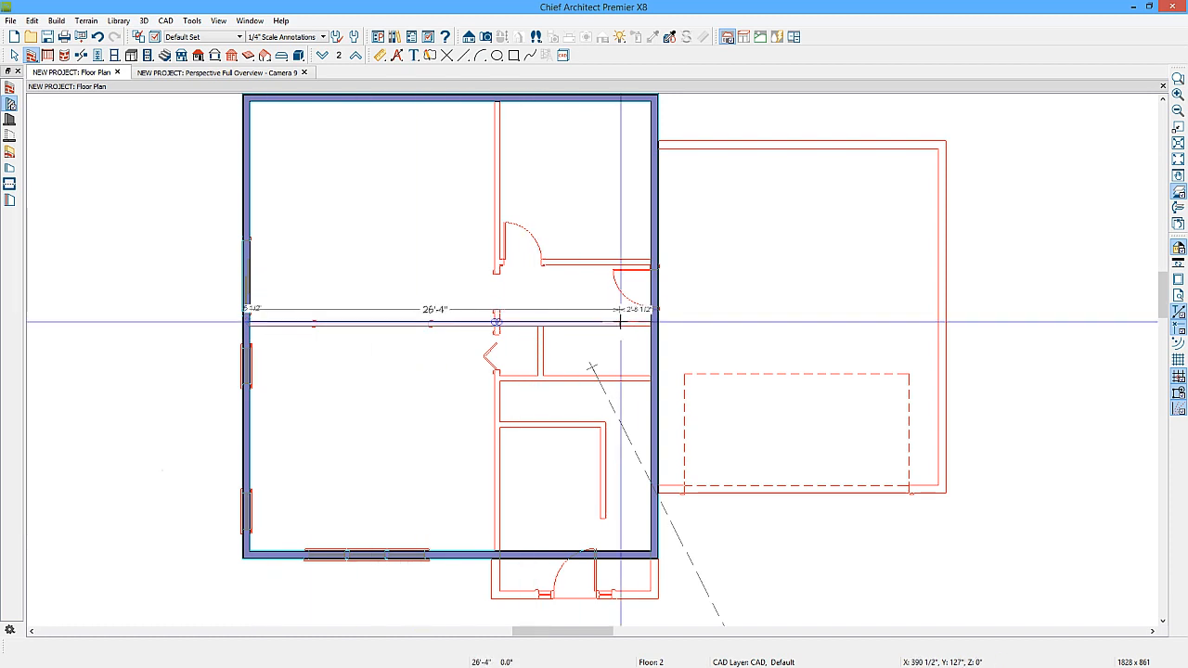
left_click(650, 322)
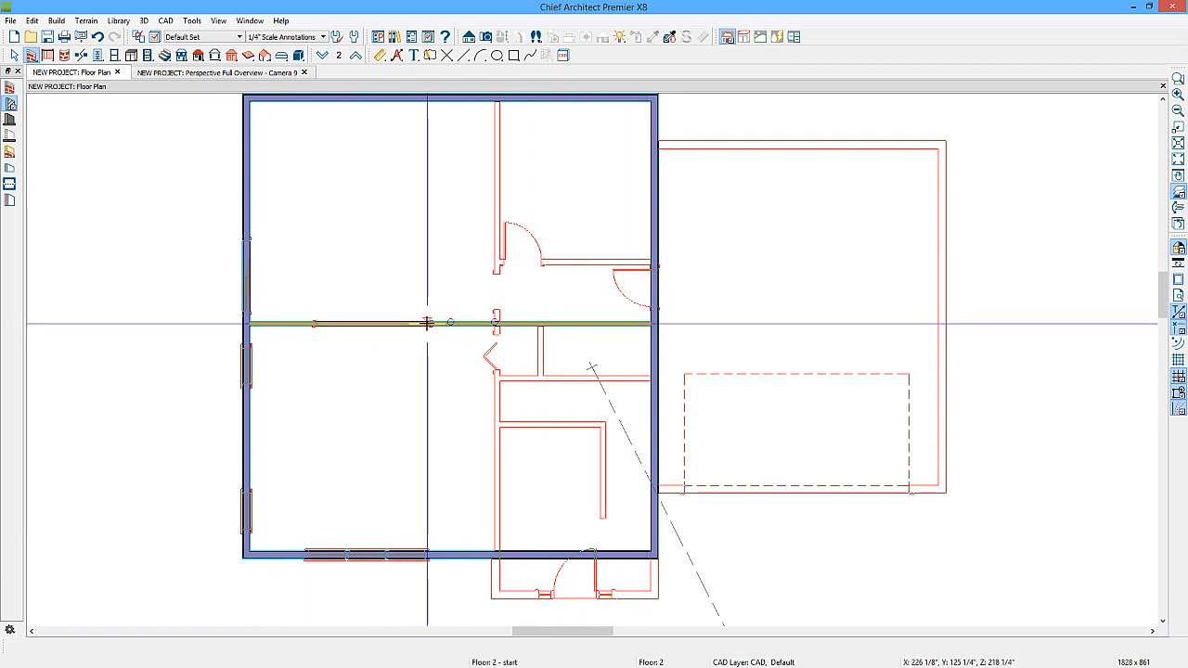
Step: Shift the new interior wall slightly off the reference wall on the floor below
scroll(427, 322, "up", 5)
key("space")
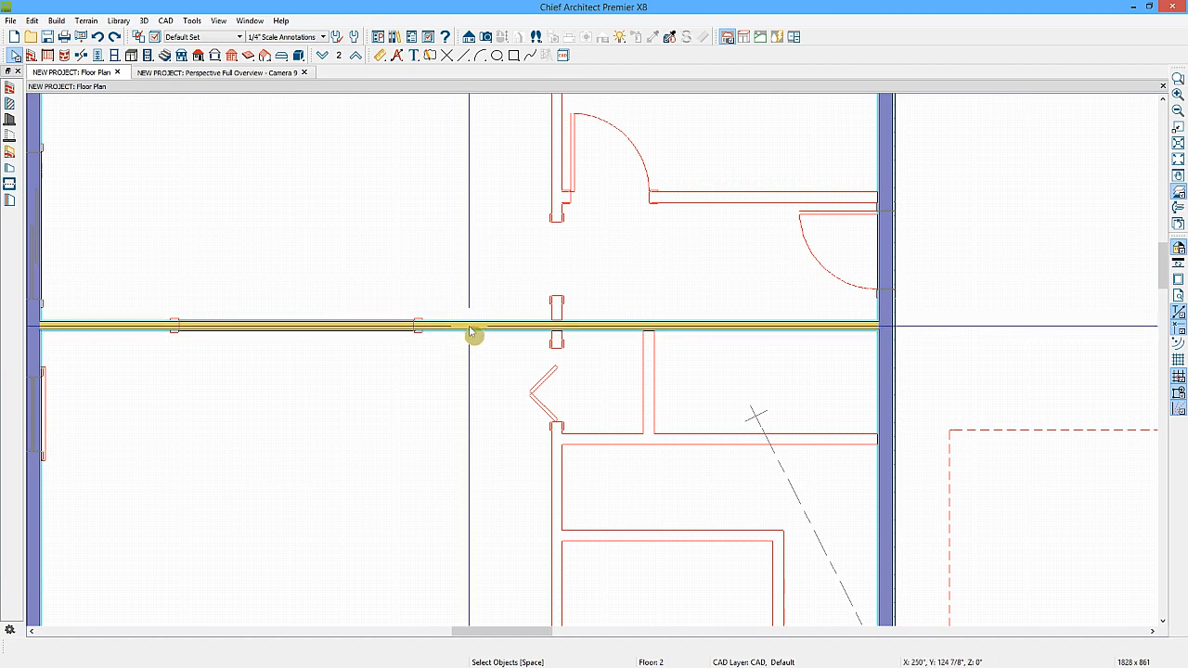
scroll(471, 330, "up", 5)
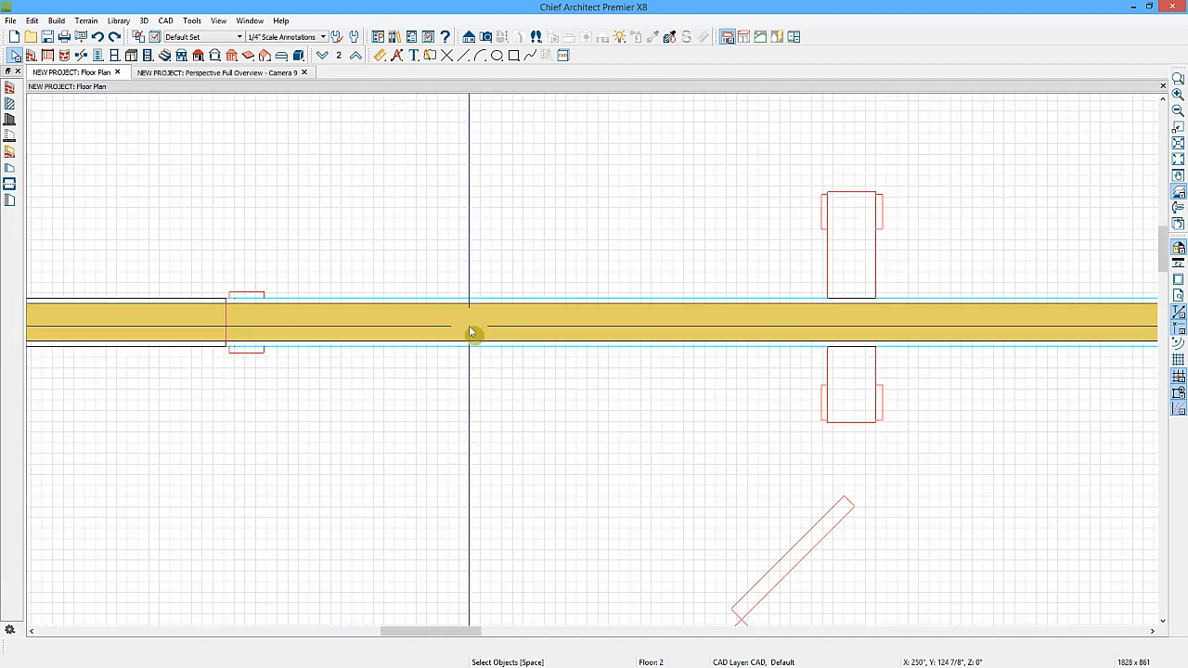
scroll(471, 332, "up", 1)
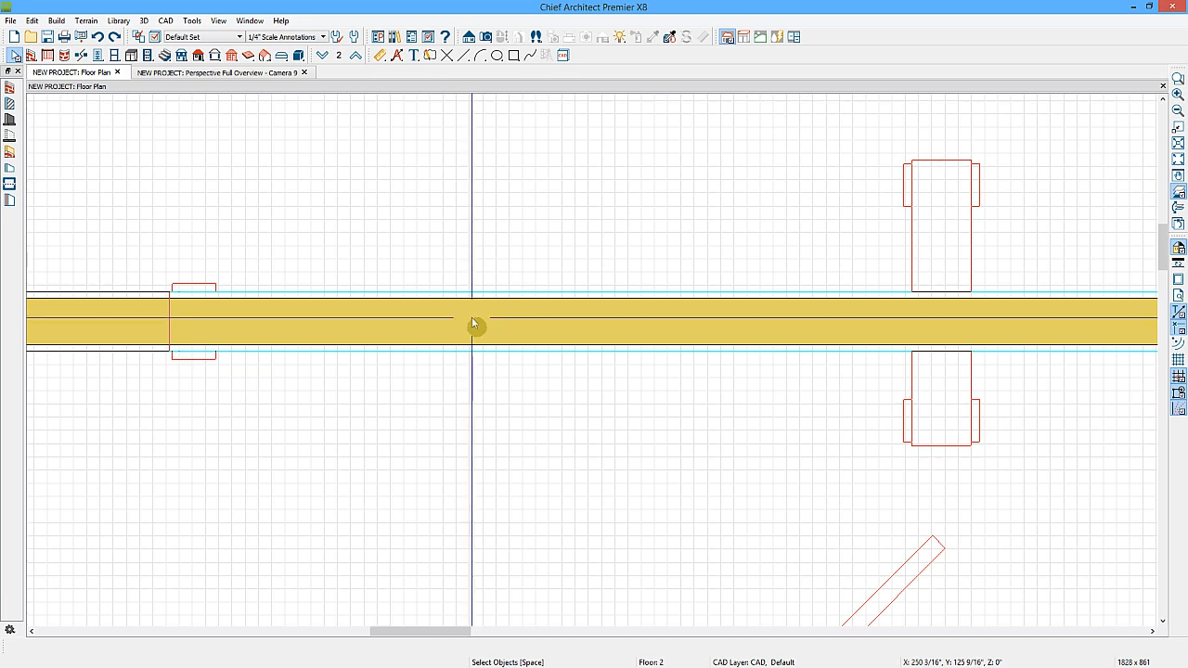
left_click(472, 323)
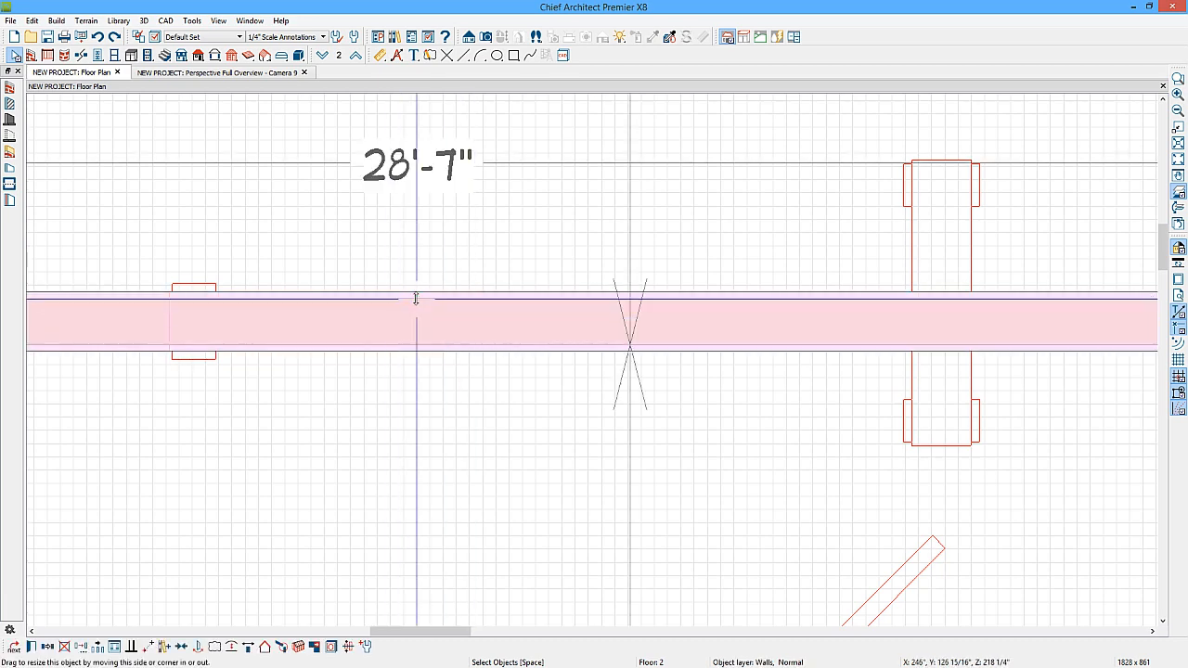
left_click_drag(416, 298, 414, 281)
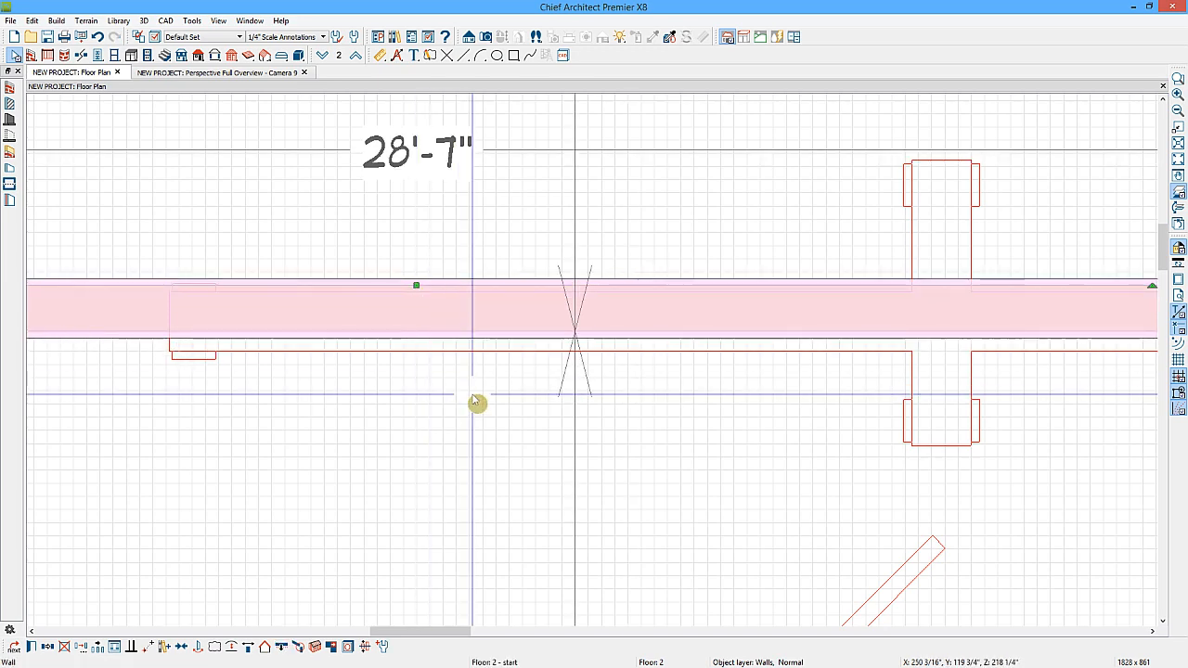
Step: Align the shifted interior wall with the matching wall on the floor below
left_click(473, 398)
left_click(452, 320)
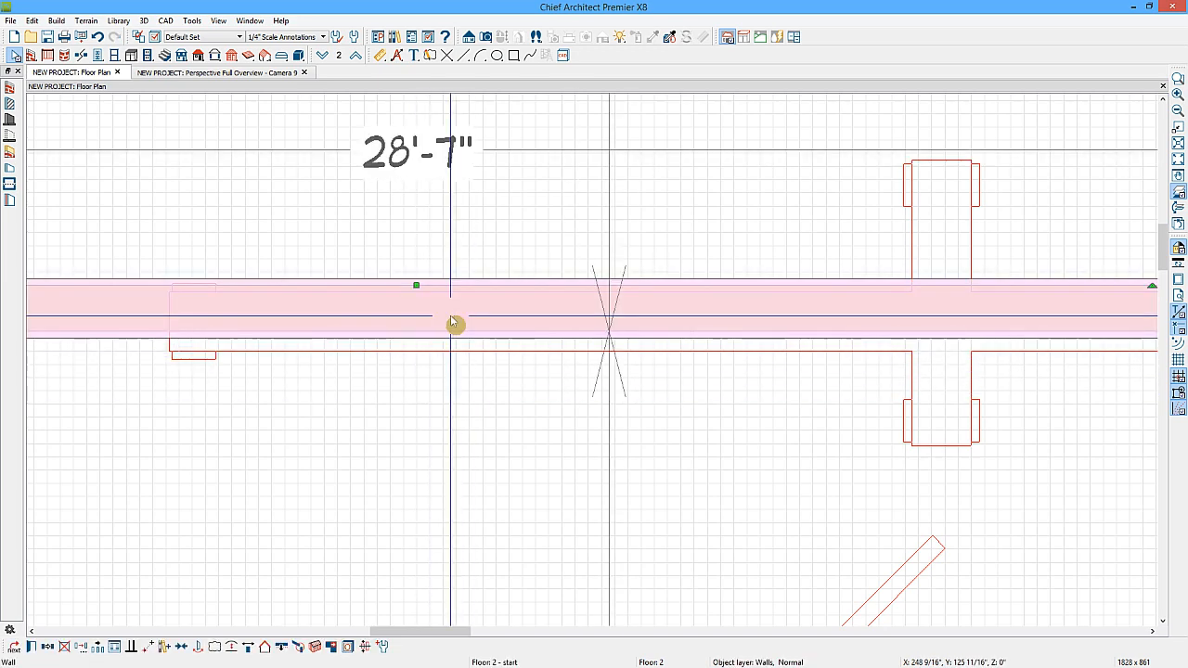
left_click(282, 648)
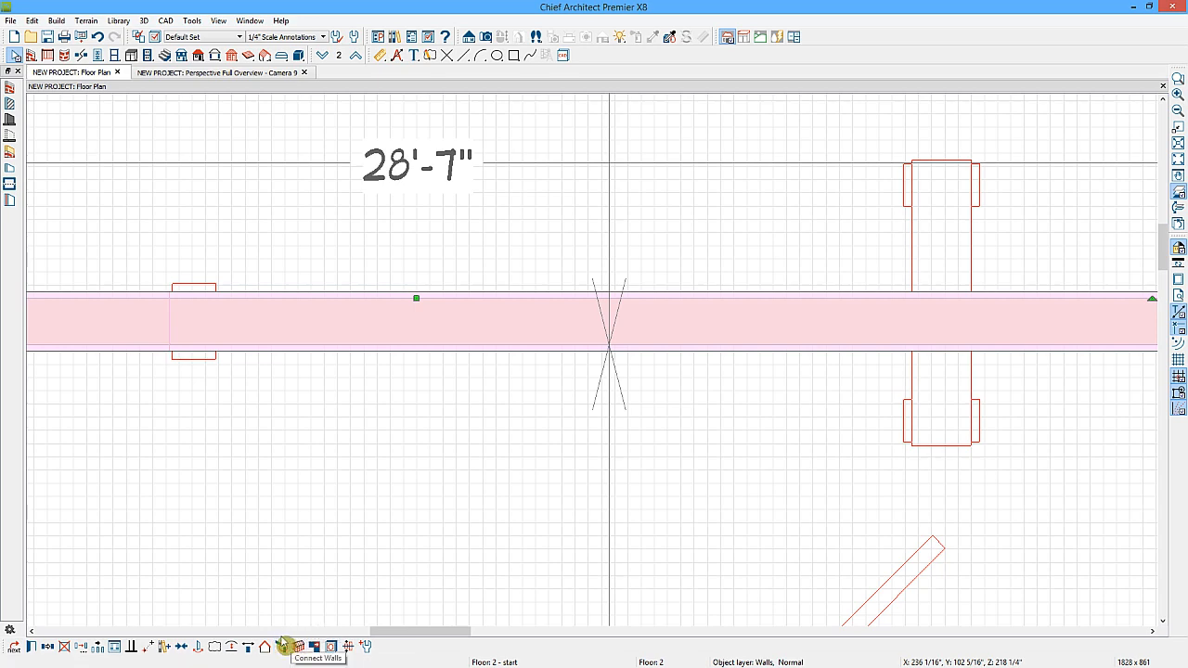
left_click(303, 647)
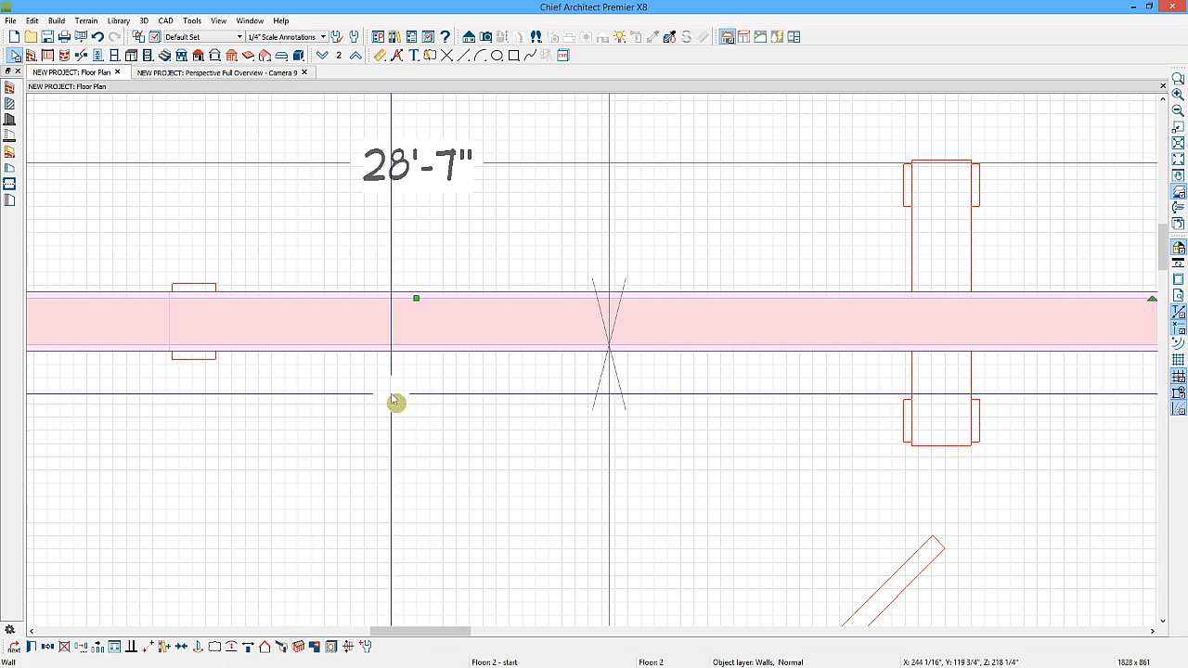
Step: Deselect the interior wall, view the whole plan, and toggle the reference floor display off and on again
left_click(450, 331)
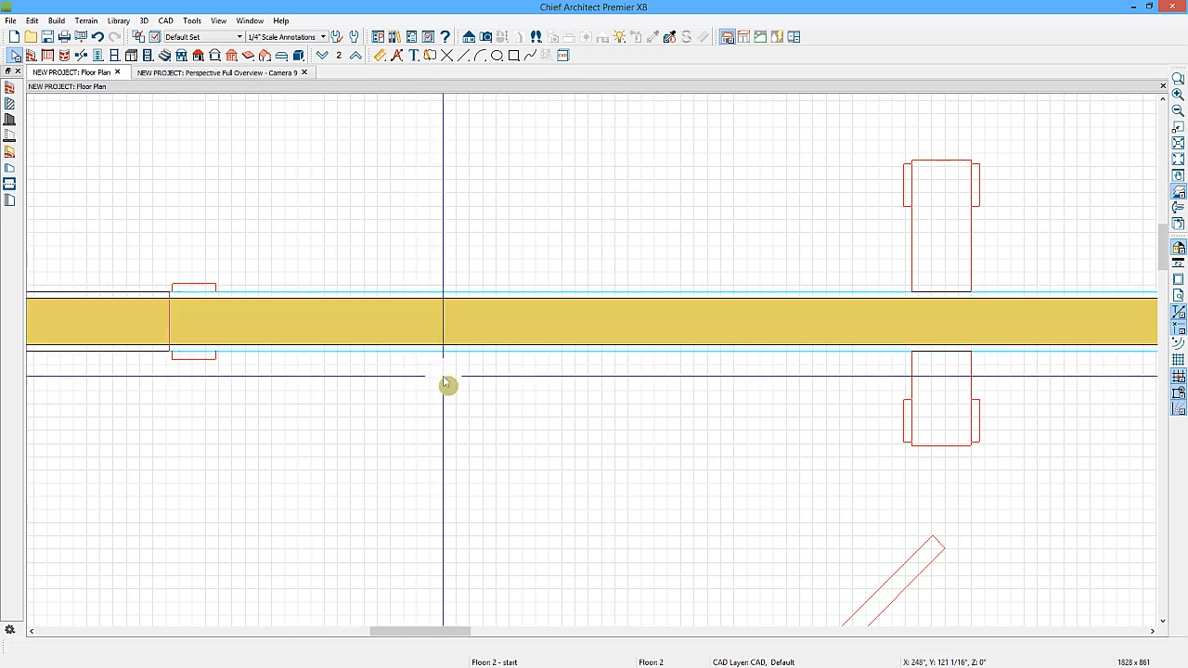
left_click(1177, 144)
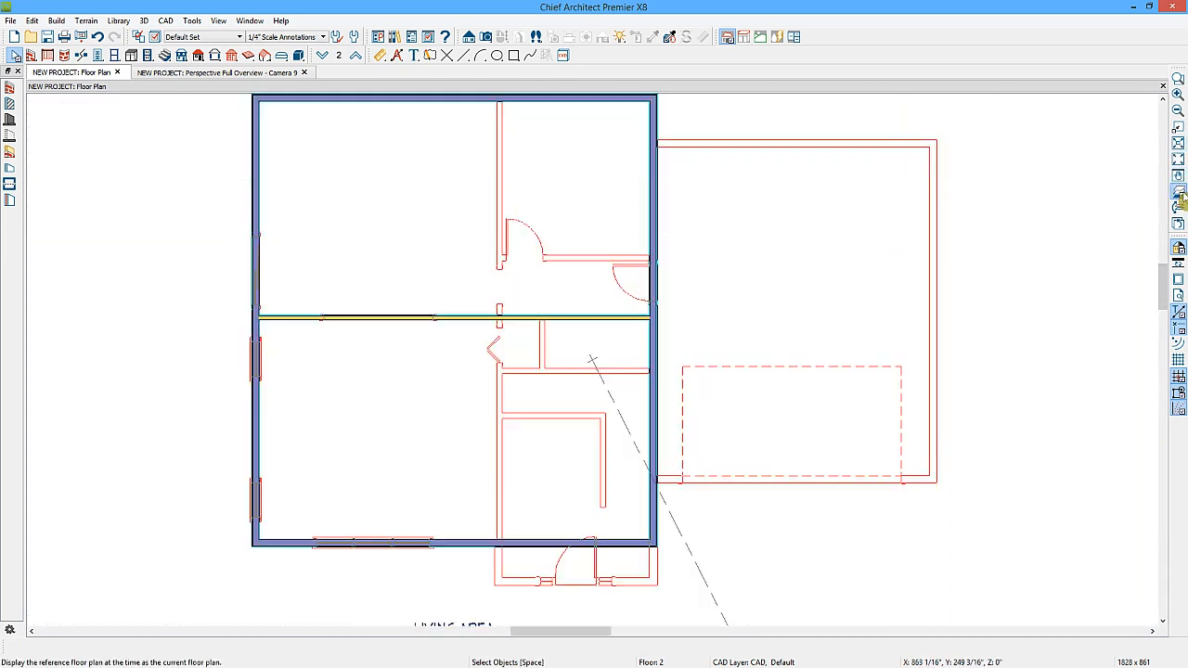
left_click(1179, 192)
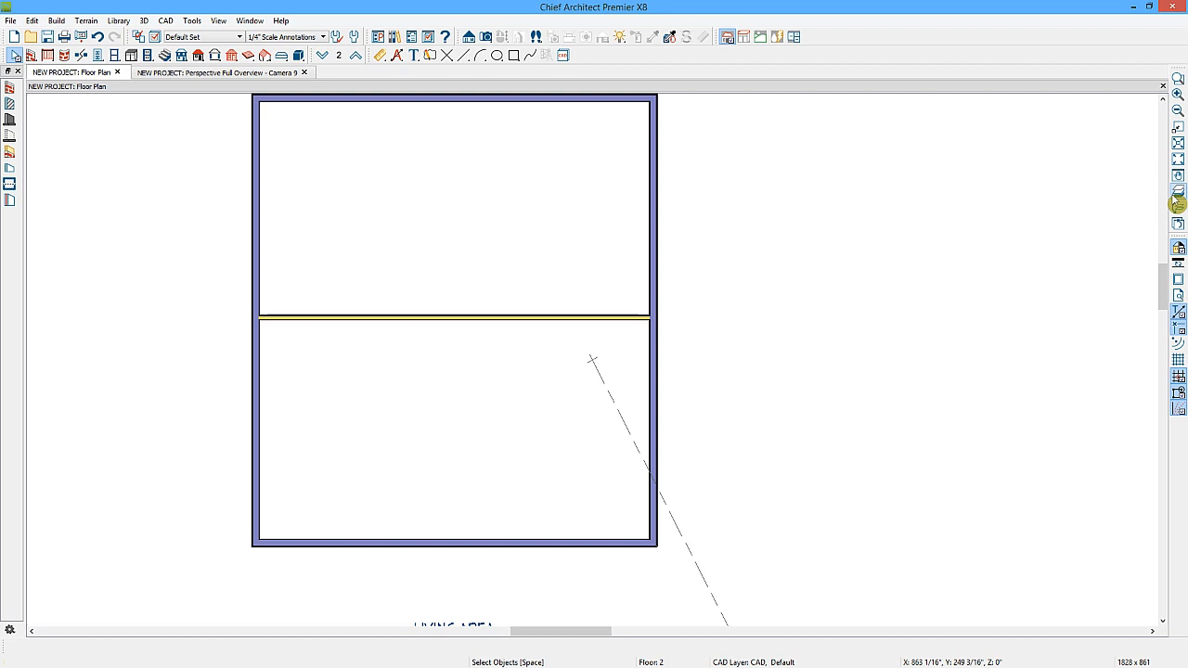
left_click(1179, 192)
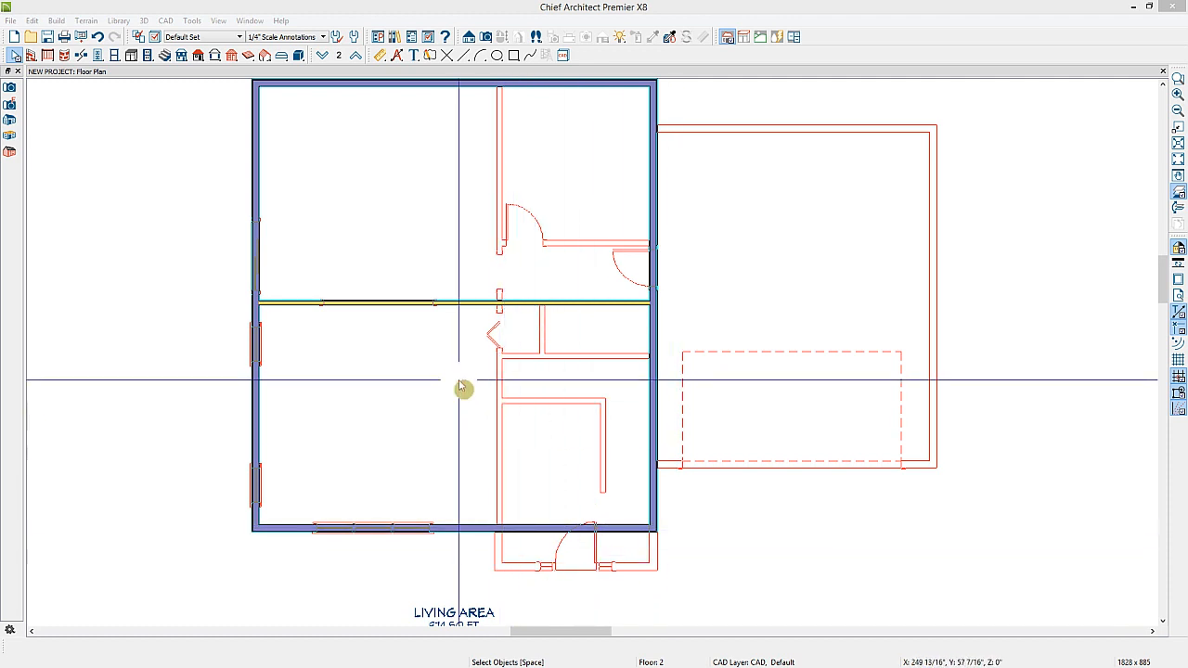
Step: Create a perspective floor overview of the second floor and examine it closely from a higher angle
left_click(485, 37)
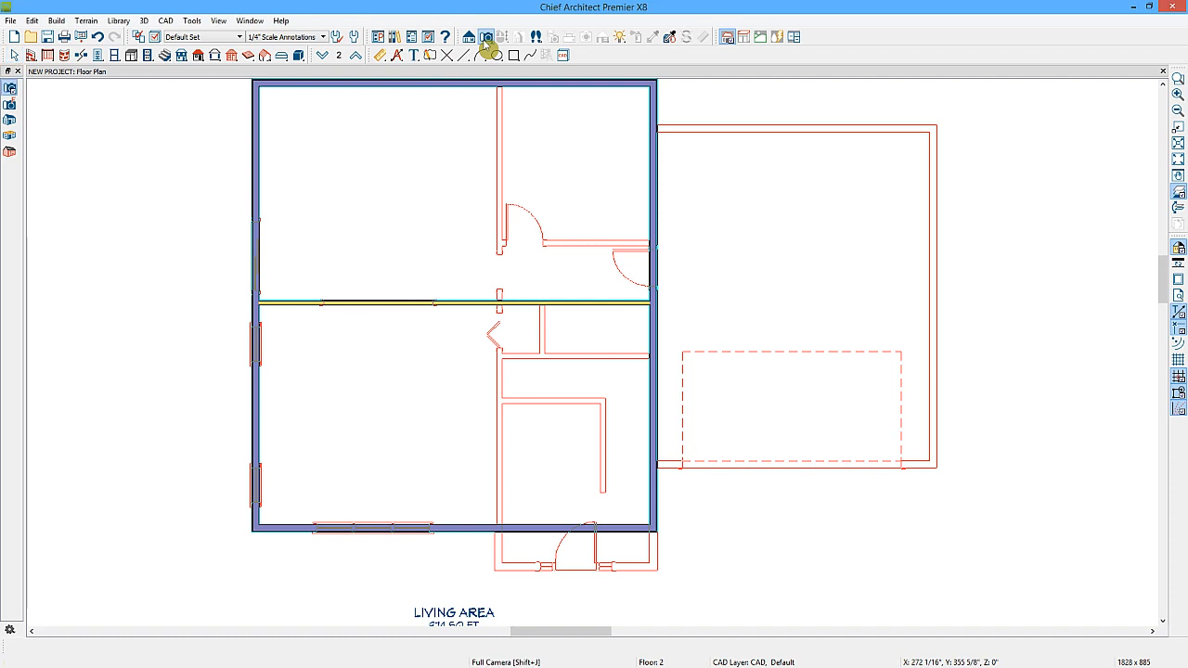
left_click(9, 140)
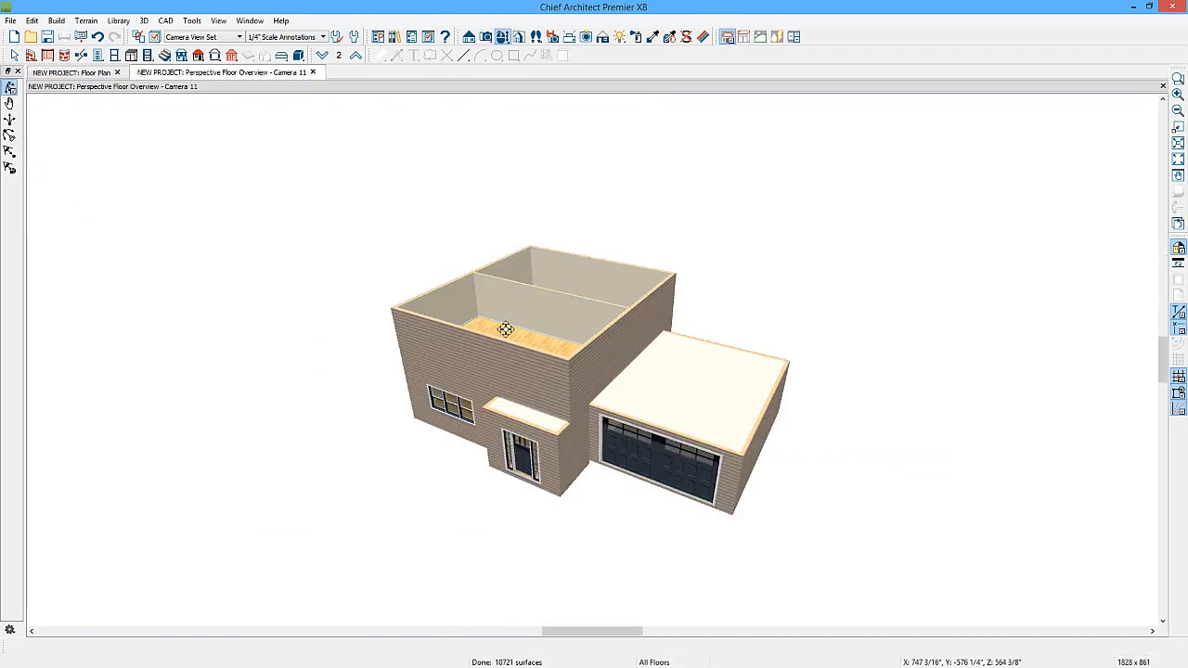
left_click_drag(519, 347, 517, 374)
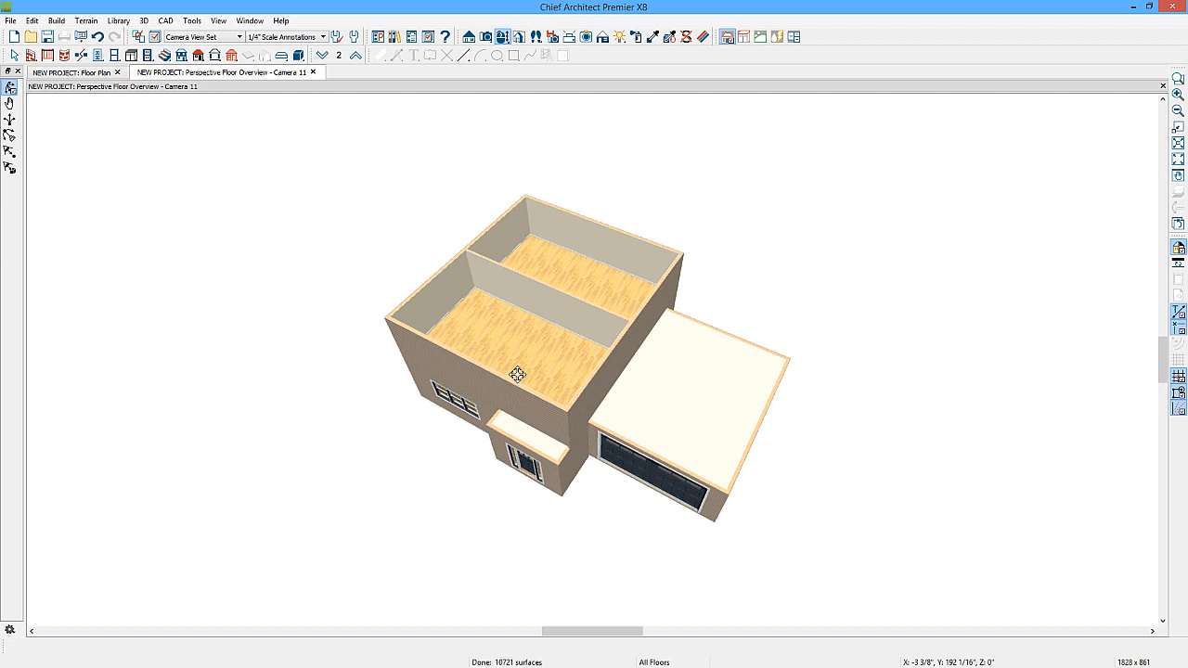
scroll(533, 366, "up", 5)
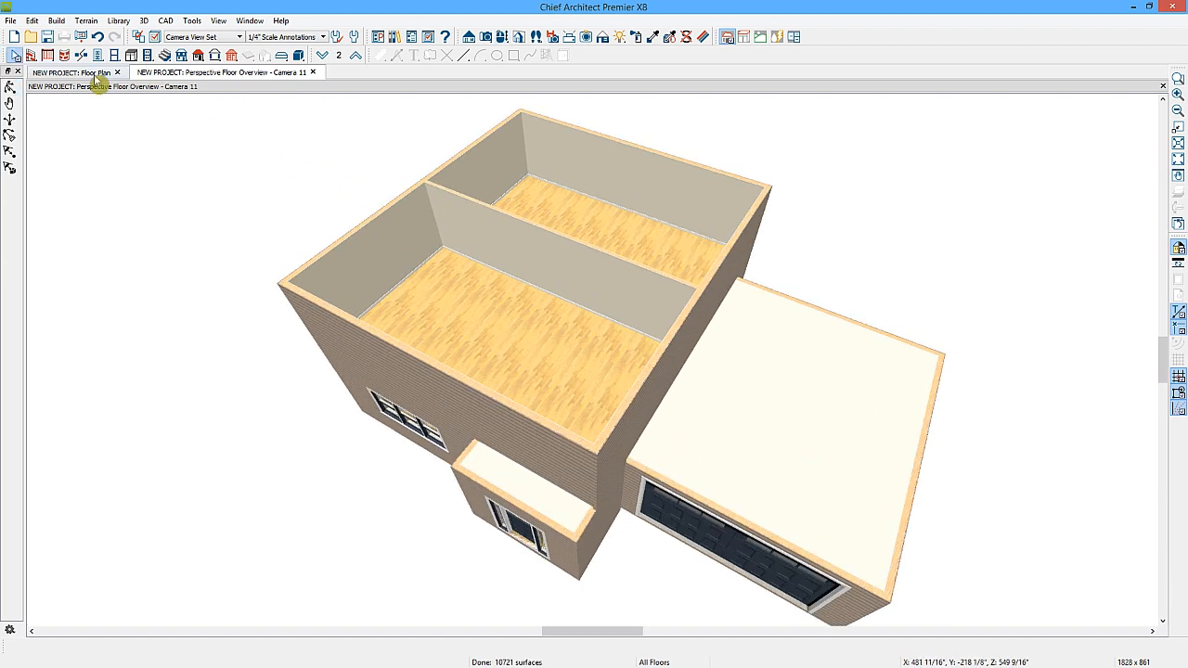
Step: On the second-floor plan, break the front exterior wall beside the entry and move the entry section out to the first floor's front wall
left_click(93, 74)
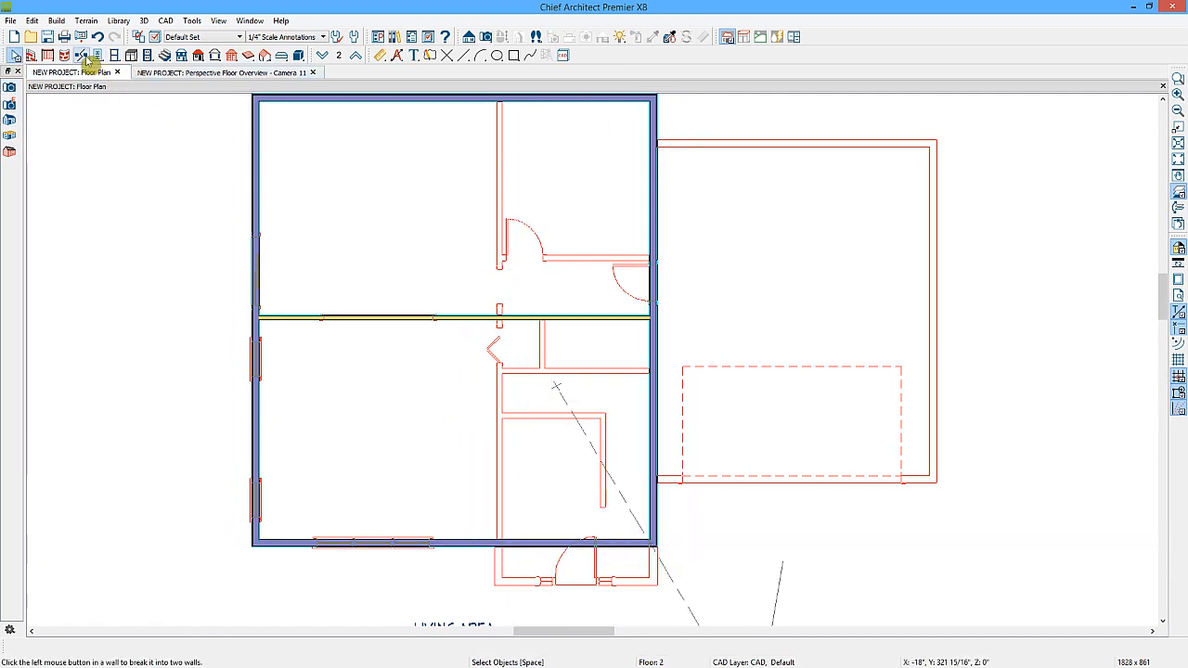
left_click(531, 545)
left_click_drag(531, 545, 530, 583)
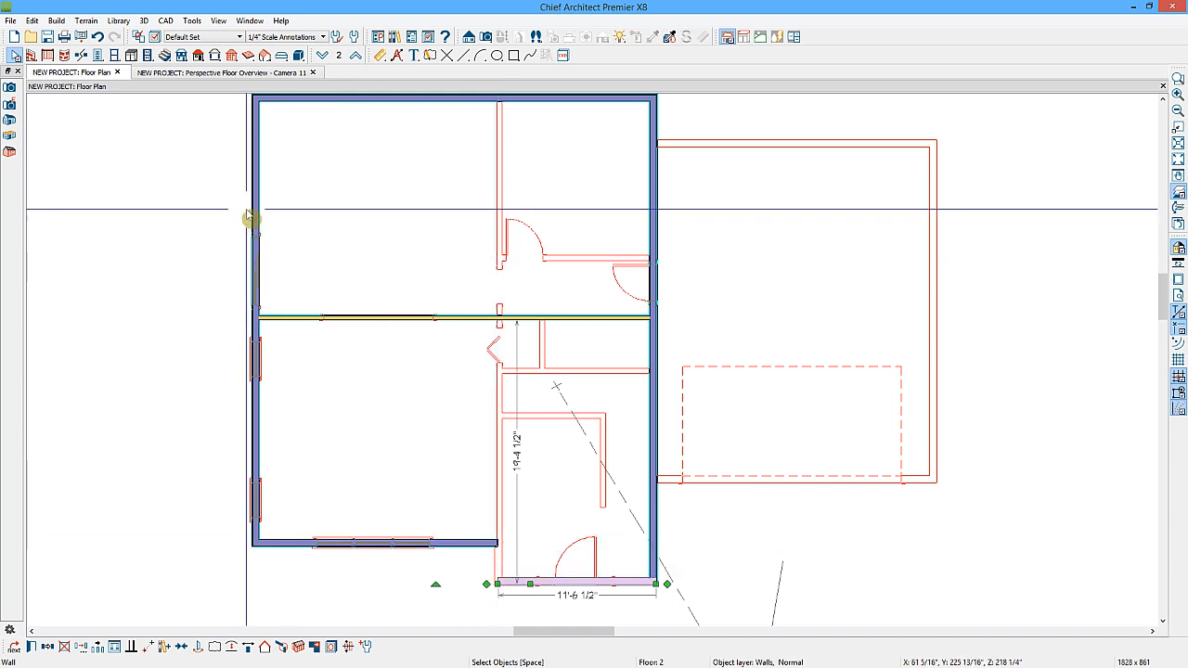
Step: Orbit the floor overview to inspect the gap between the two front wall sections, and return to the floor plan
left_click(239, 75)
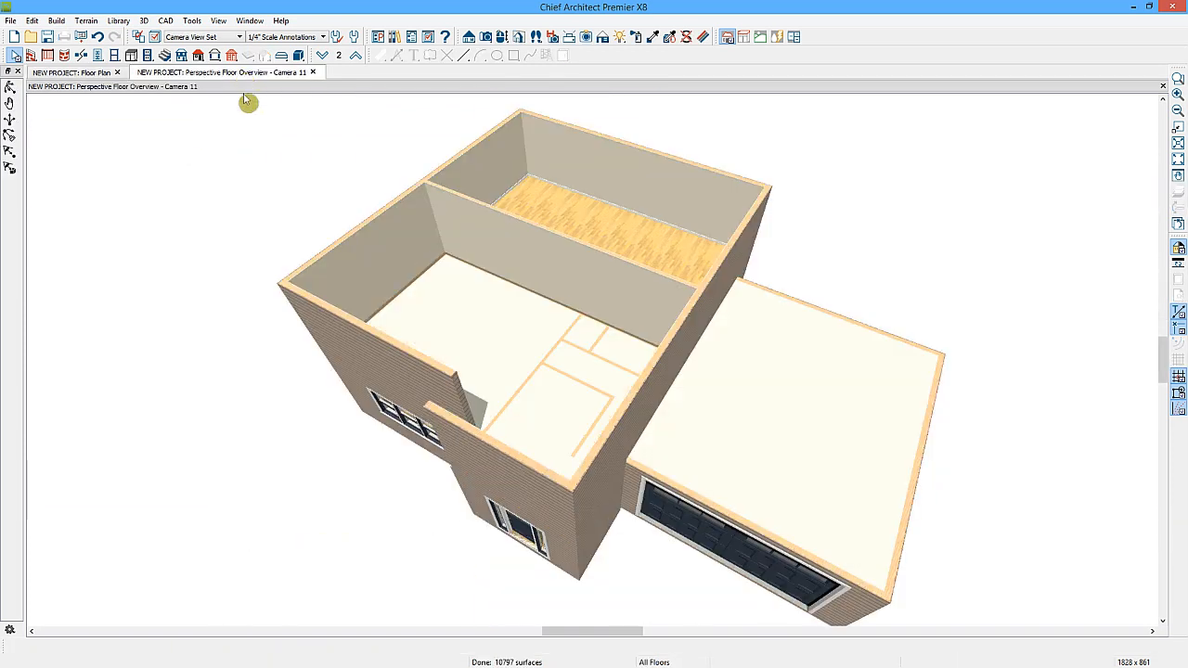
left_click(502, 37)
left_click_drag(556, 220, 520, 253)
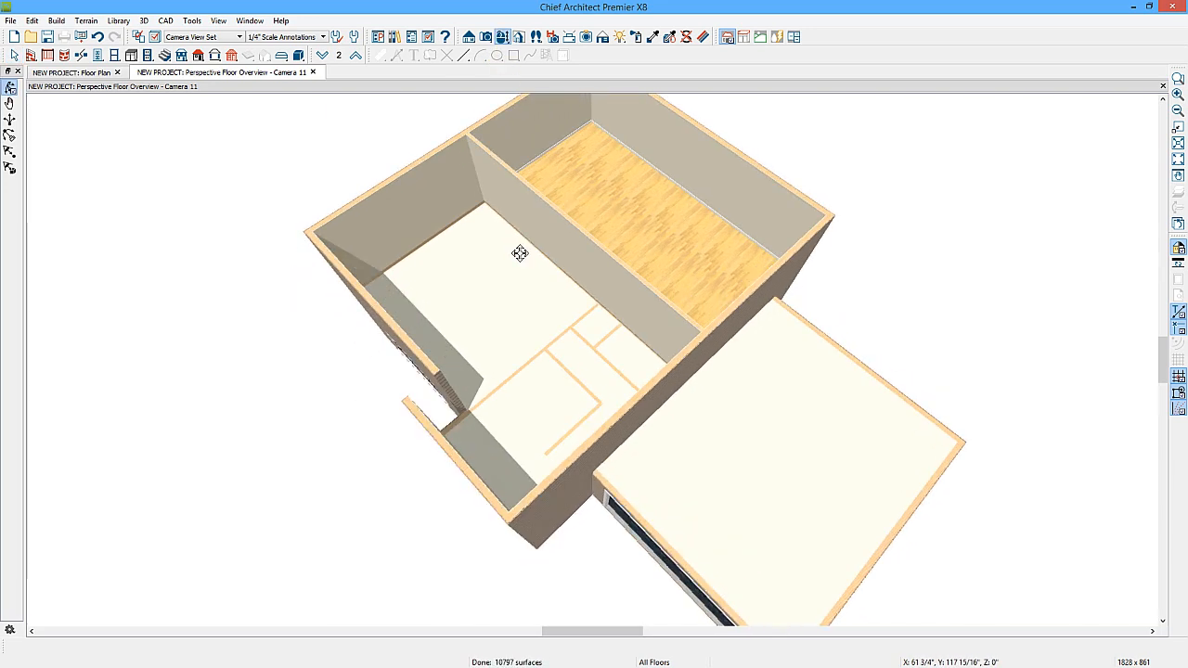
key("space")
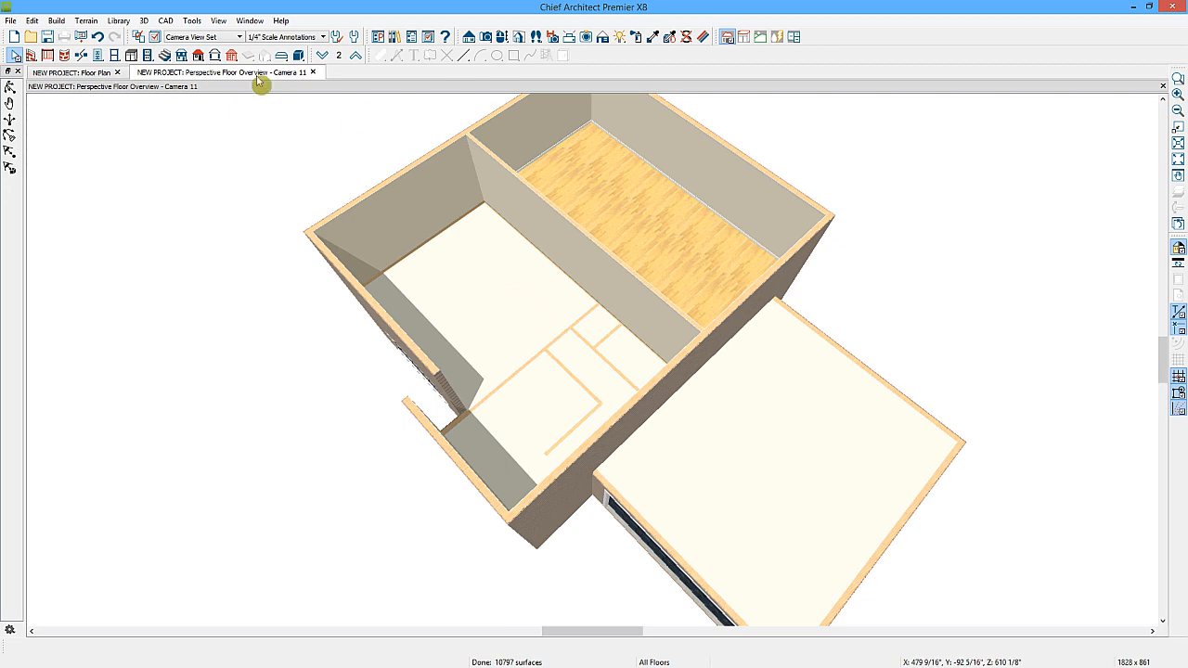
left_click(98, 74)
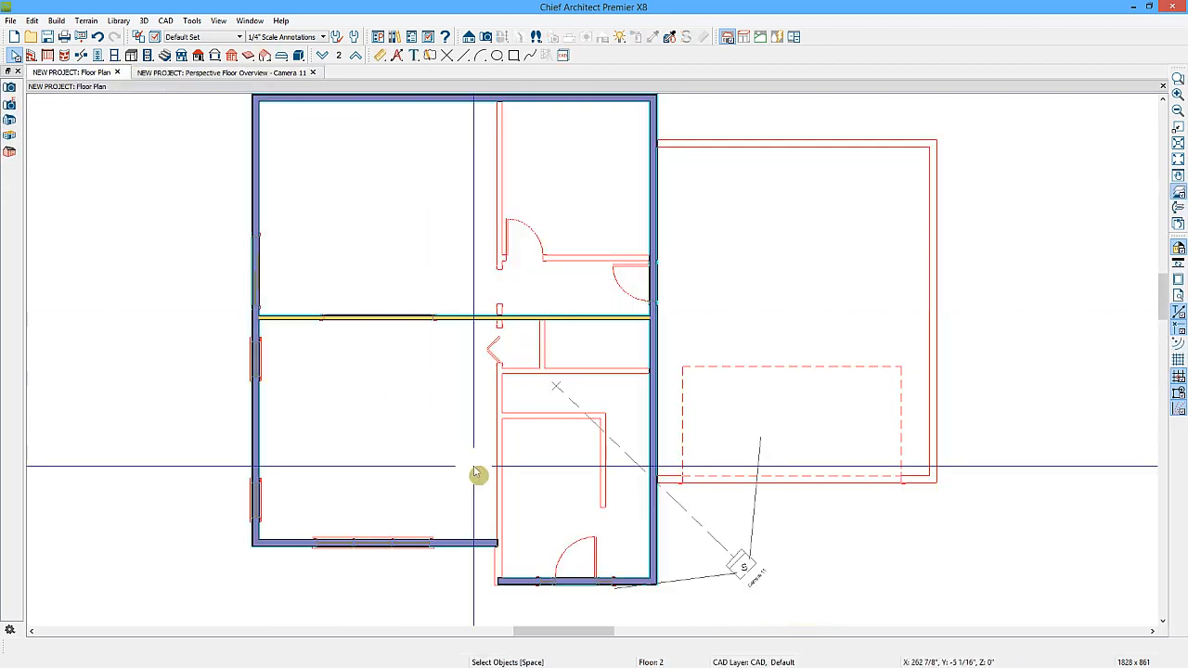
Step: Draw a short exterior wall connecting the two offset front wall sections and align it with the entry's side wall below
left_click(483, 543)
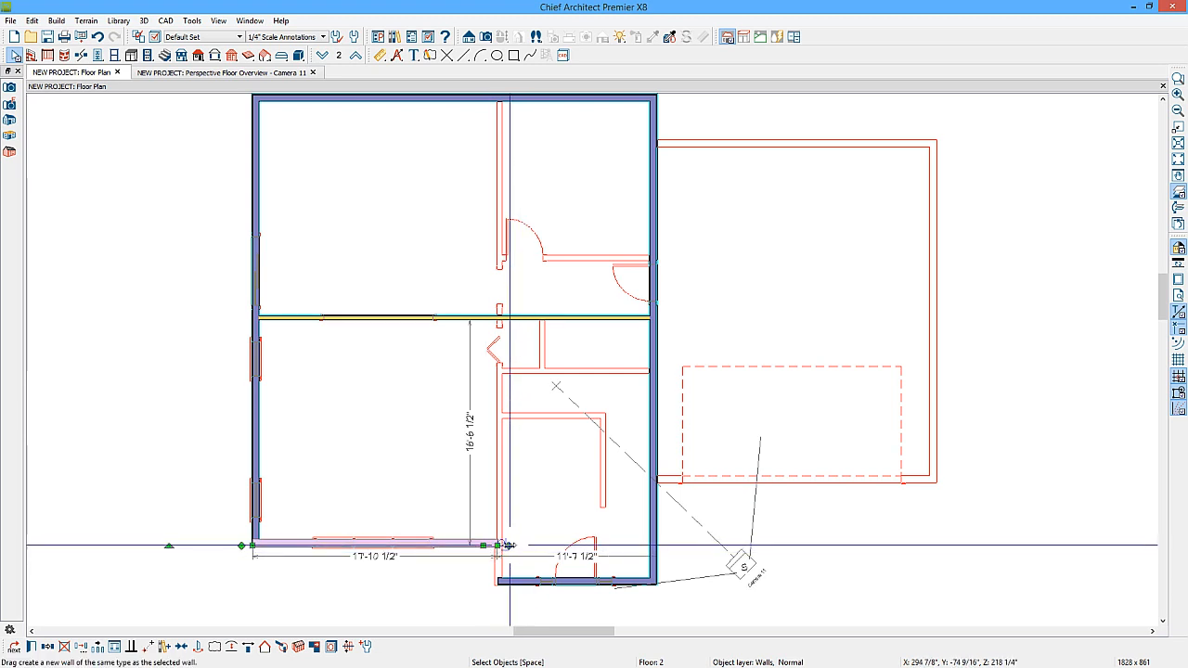
left_click_drag(508, 545, 499, 581)
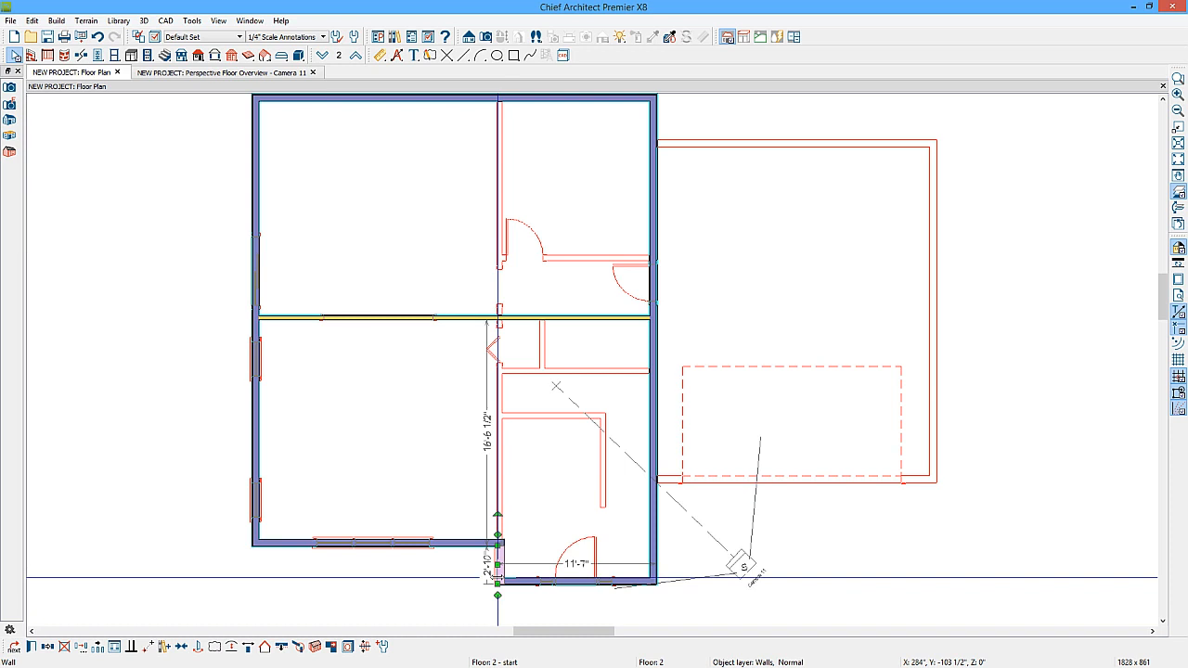
left_click(283, 649)
left_click_drag(502, 564, 497, 568)
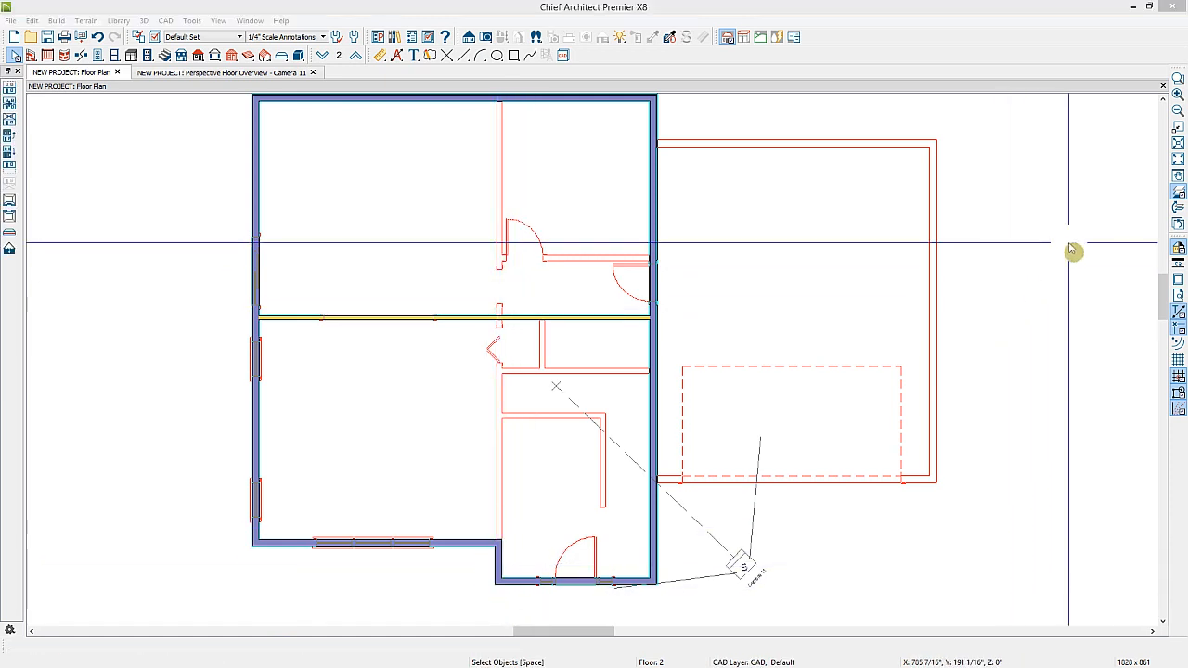
Step: Hide the reference floor display and switch down to the first floor
left_click(1176, 192)
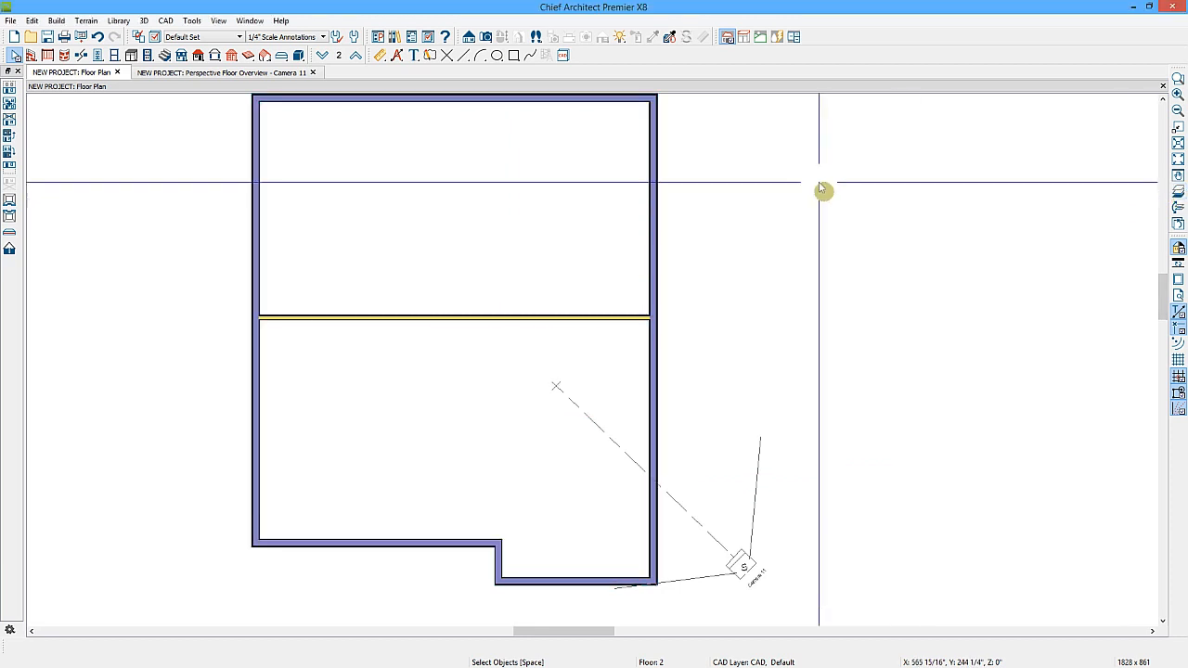
left_click(322, 56)
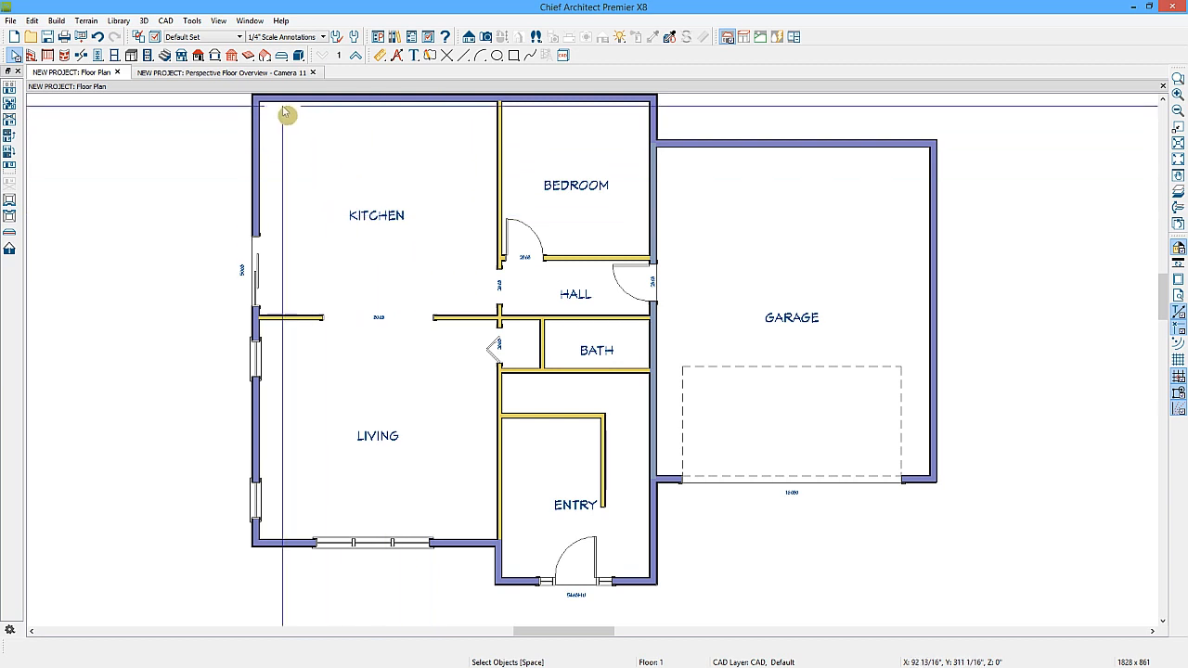
Step: Build a foundation beneath the first floor using the Monolithic Slab type
left_click(182, 56)
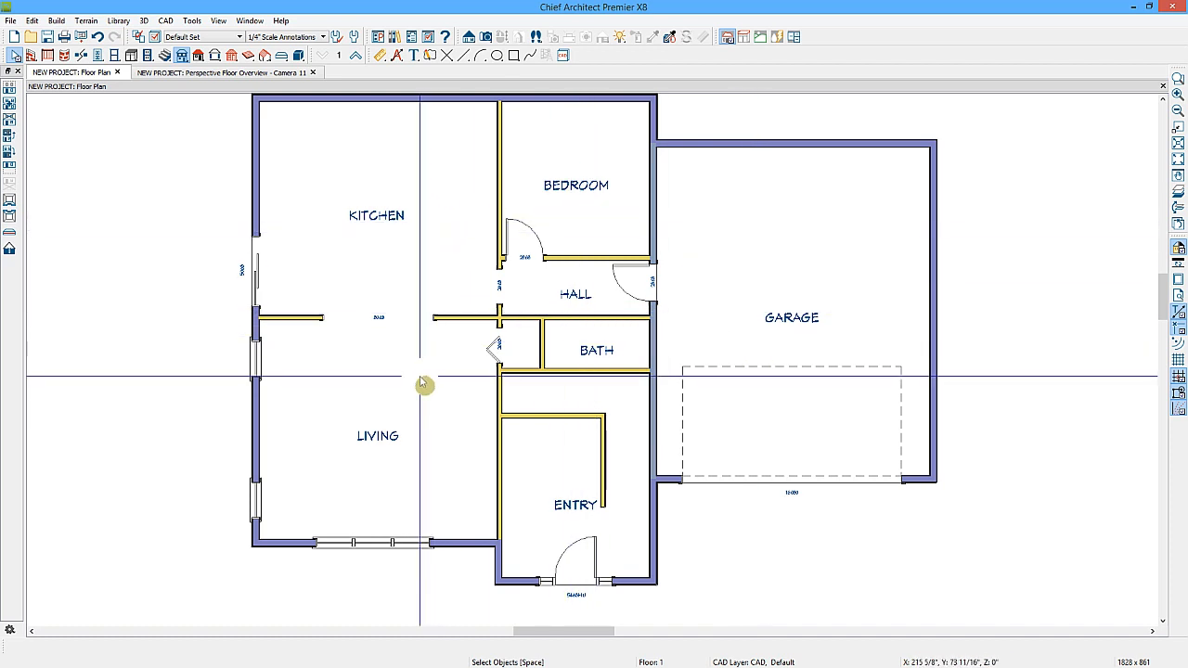
left_click(182, 56)
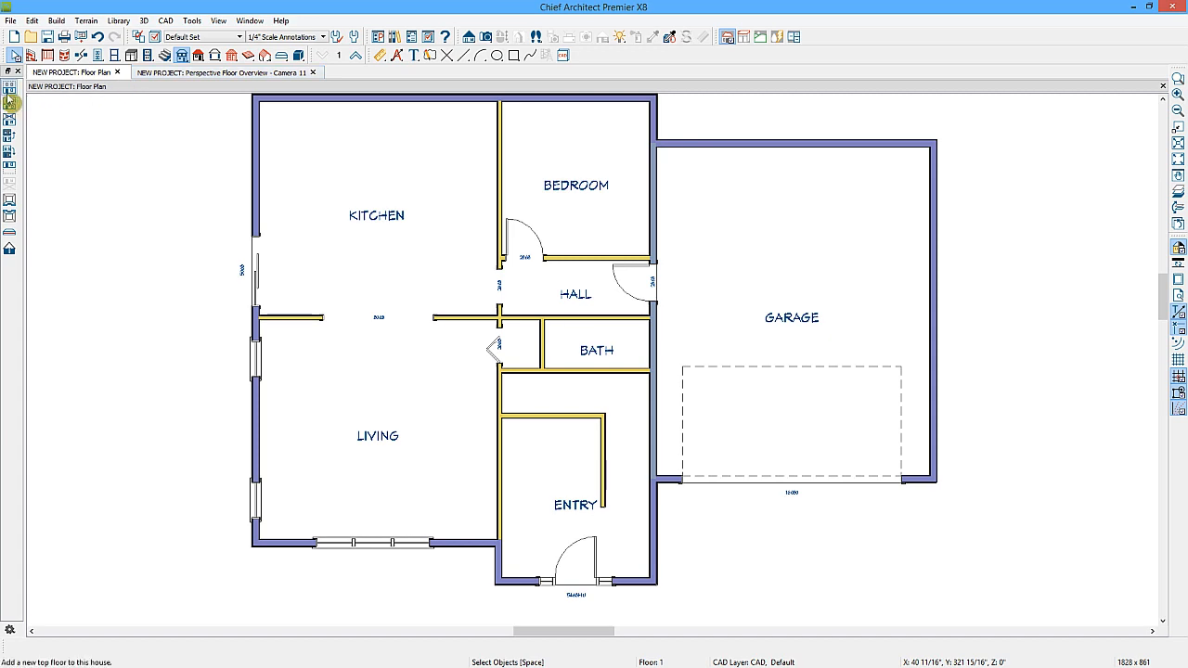
left_click(12, 171)
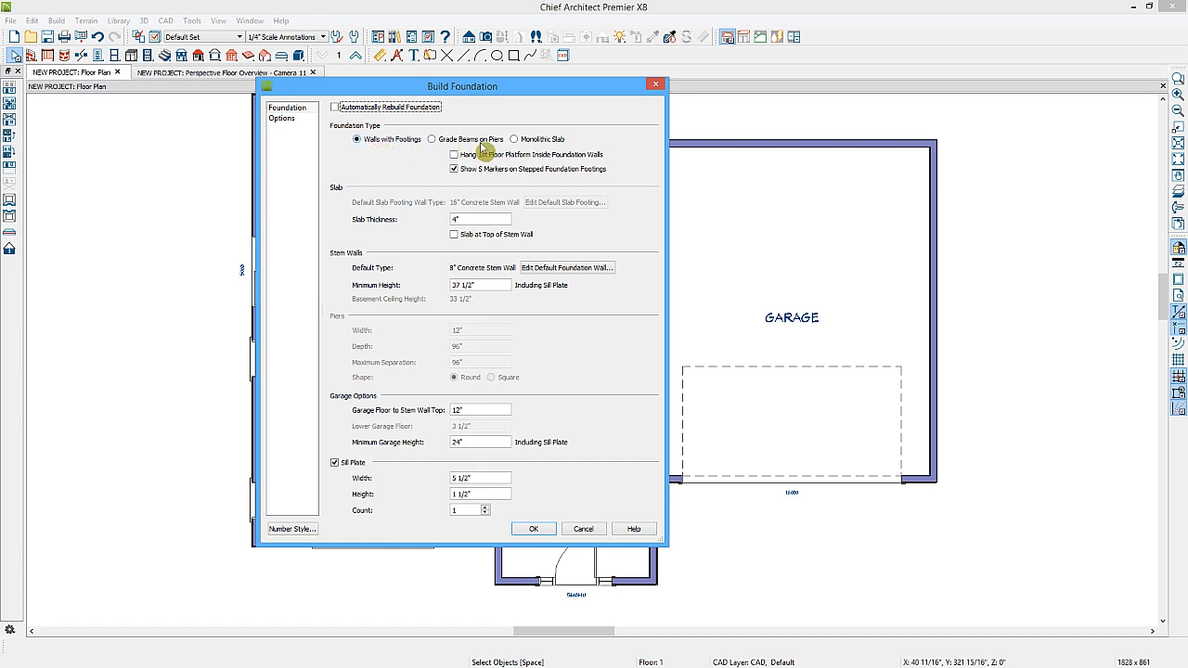
left_click(515, 140)
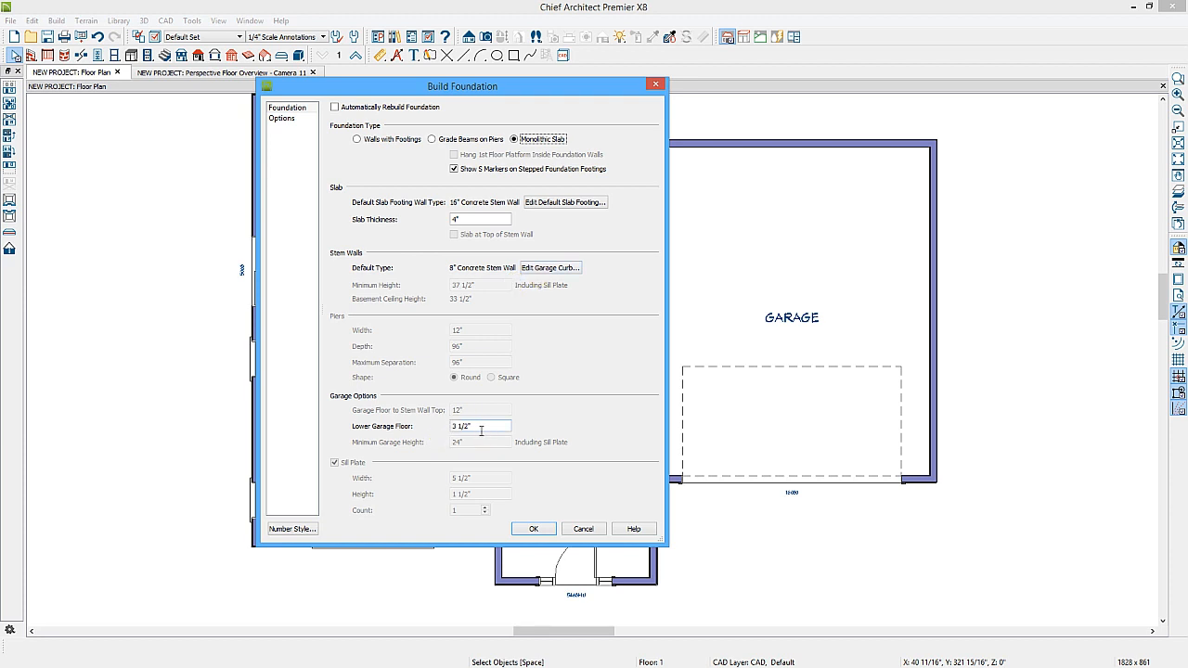
left_click(534, 530)
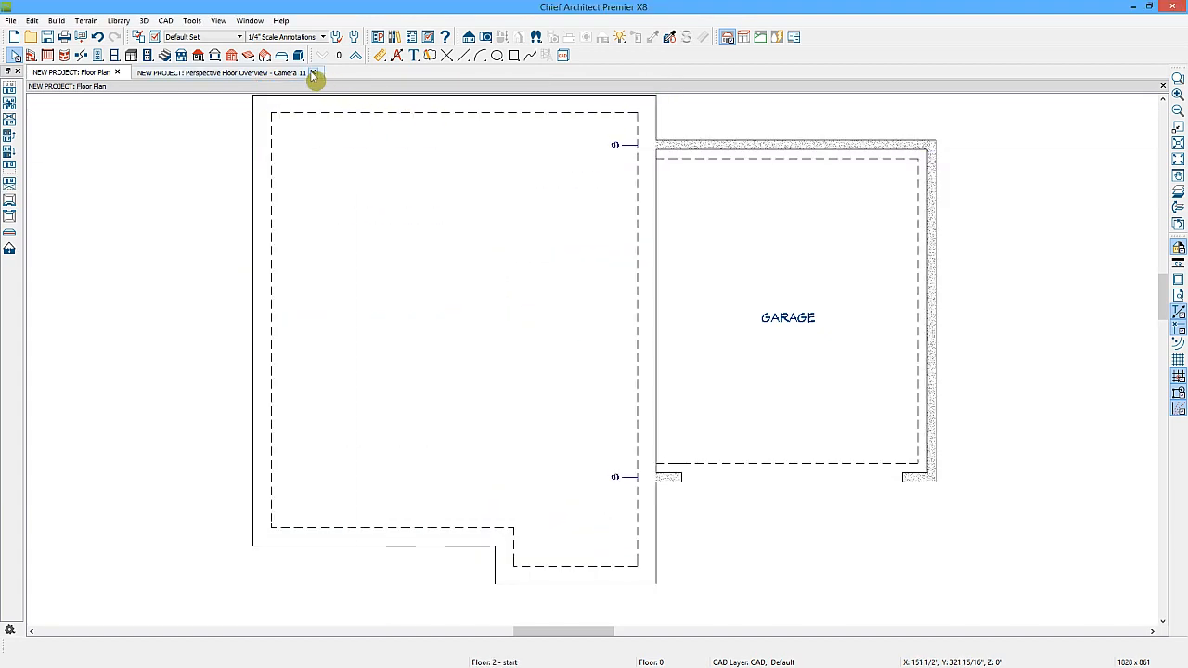
Step: Close the floor overview, then create a perspective full overview and orbit it to examine the slab under the house and garage before closing it
left_click(313, 72)
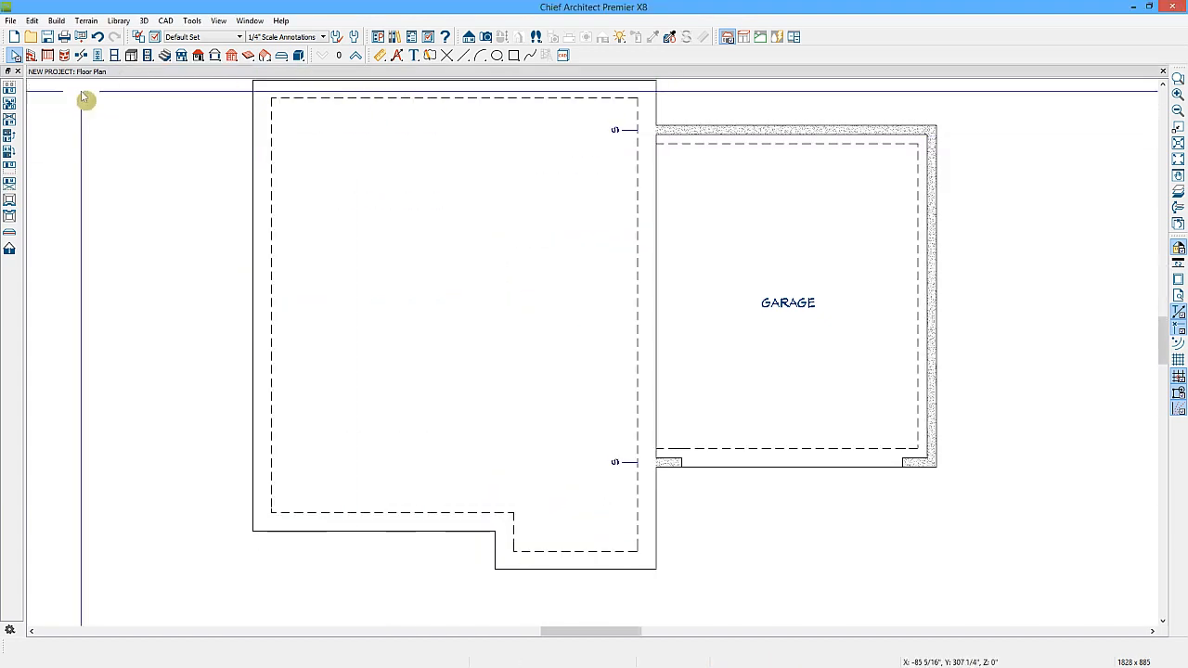
left_click(485, 37)
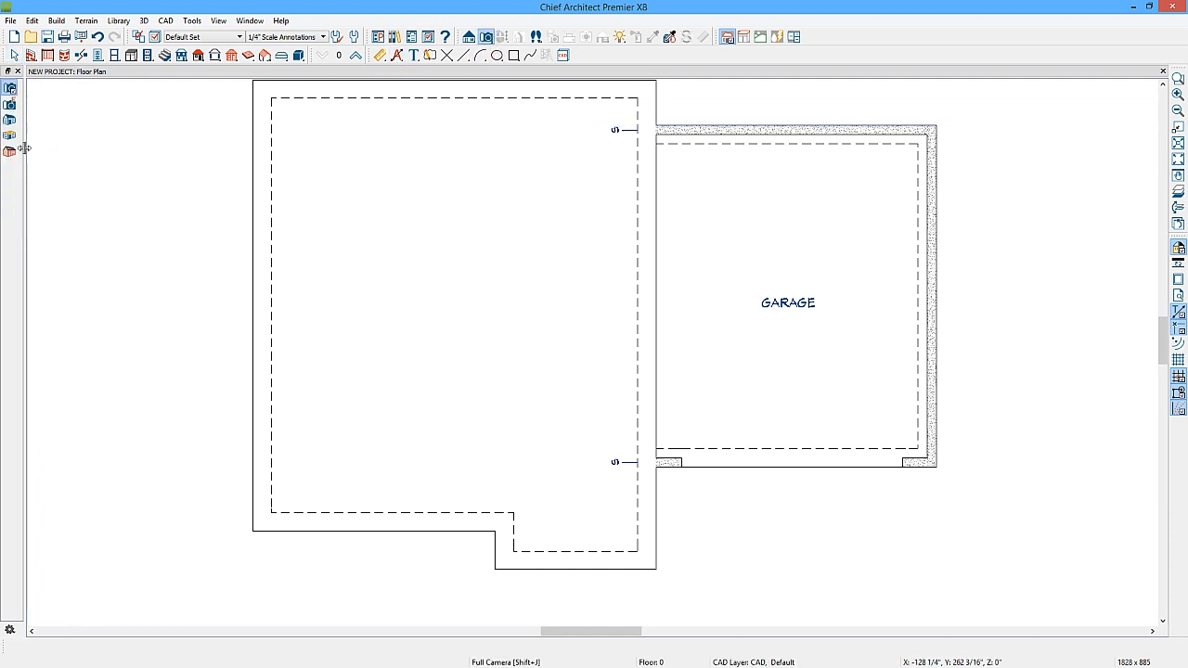
left_click(14, 125)
left_click_drag(545, 388, 540, 354)
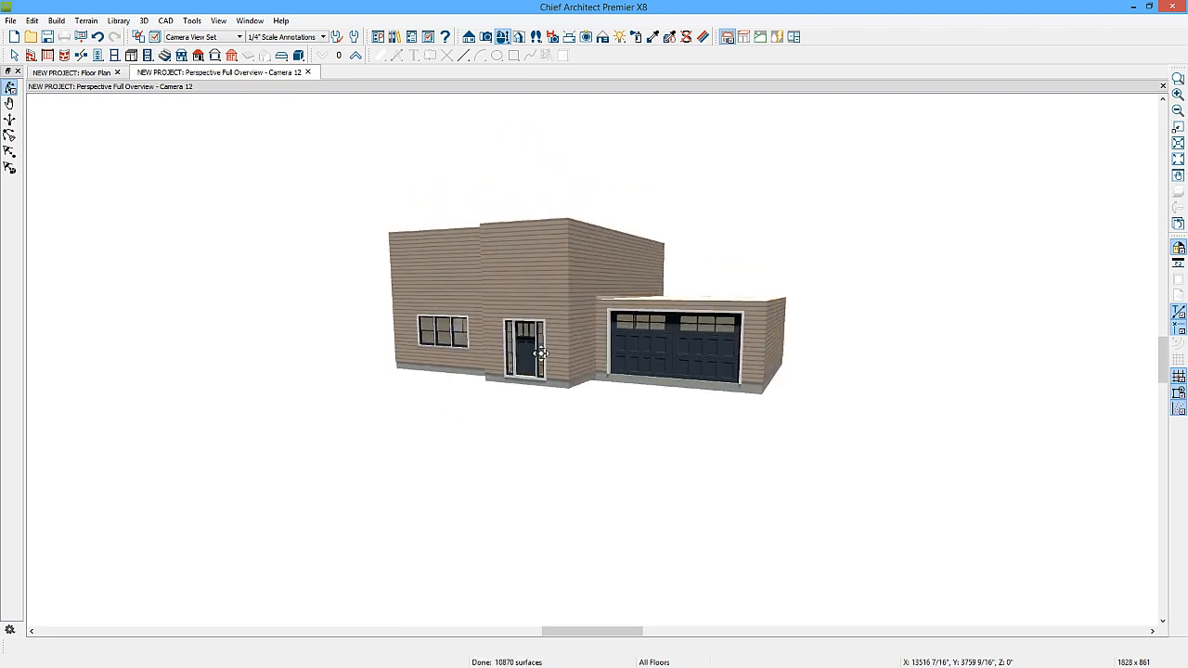
left_click(308, 72)
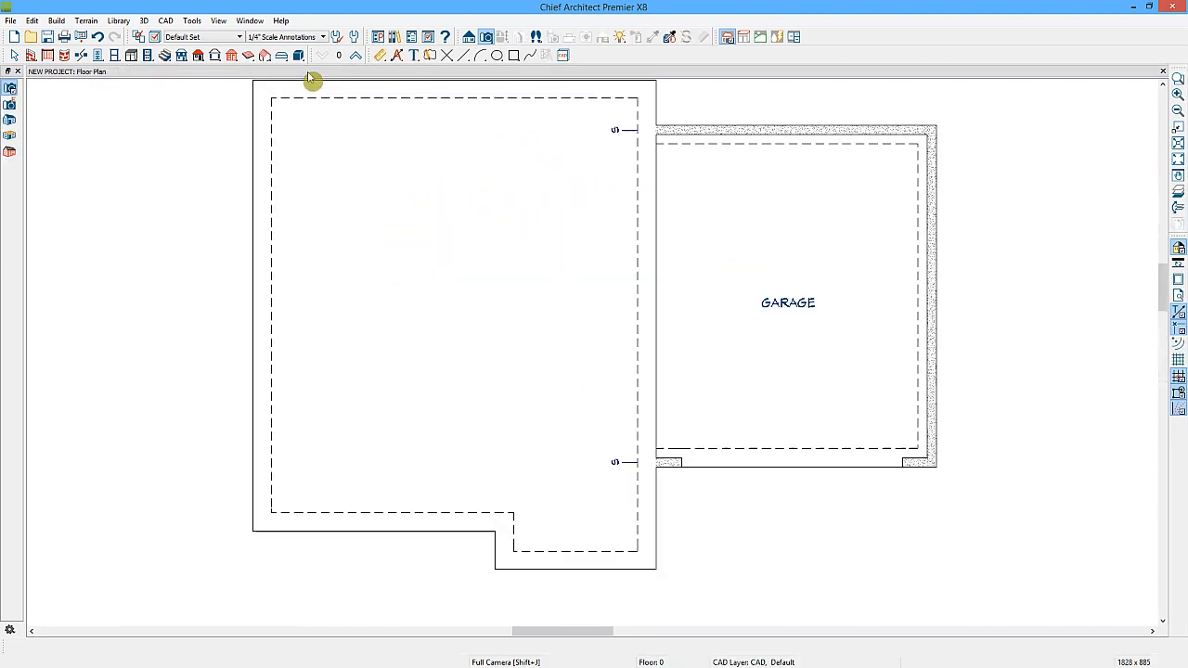
Step: Cut a cross section through the house and garage looking toward the rear, examine the slab and lowered garage floor, and close the view
left_click(471, 37)
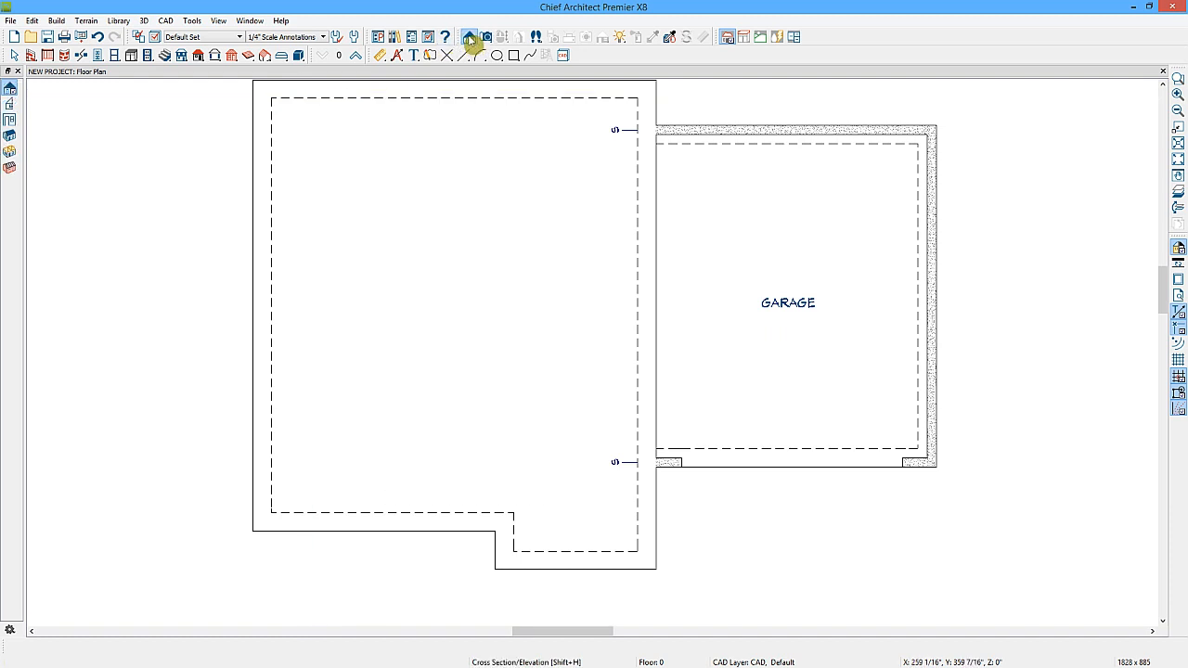
left_click(11, 89)
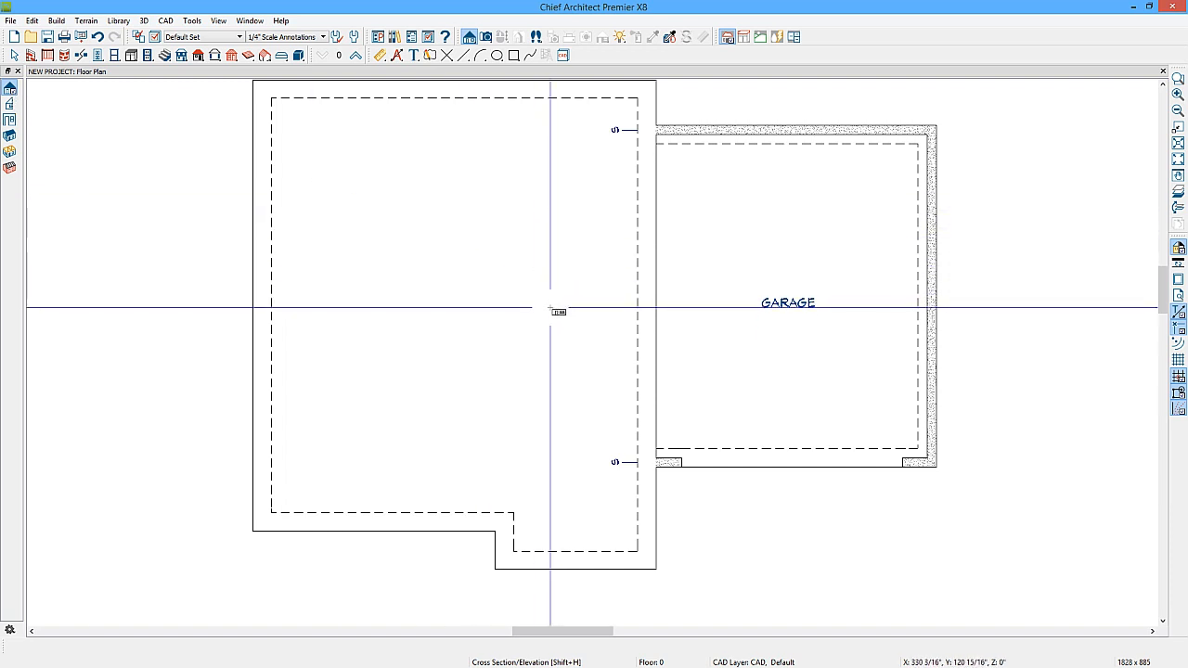
left_click_drag(550, 307, 551, 274)
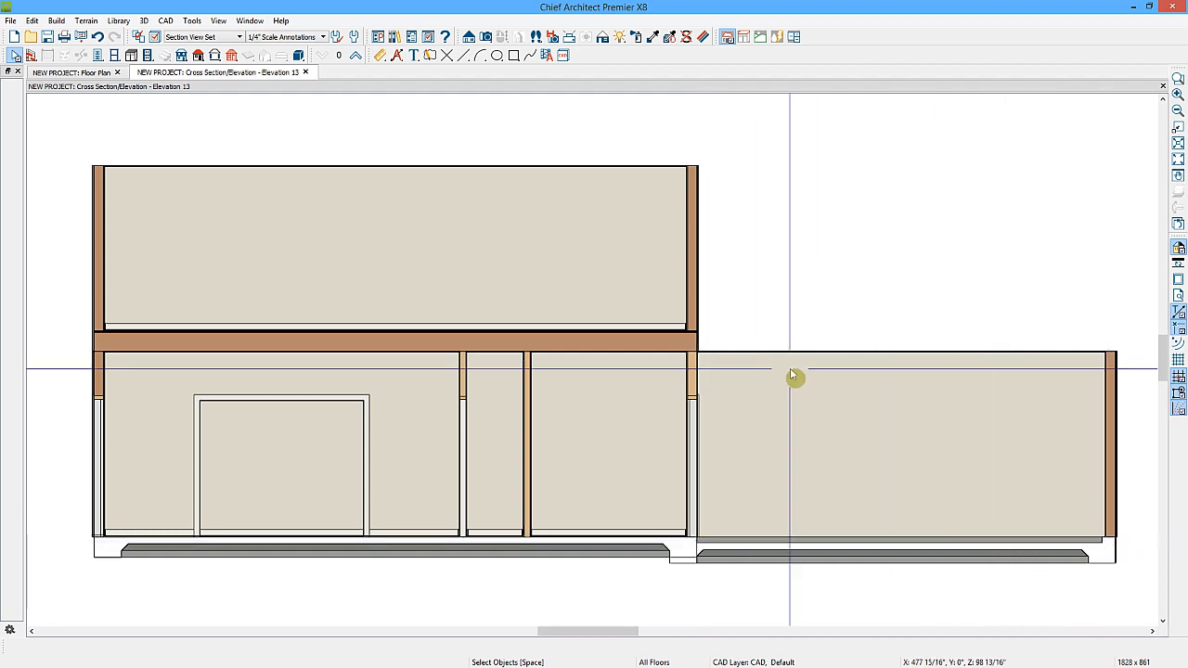
left_click(305, 72)
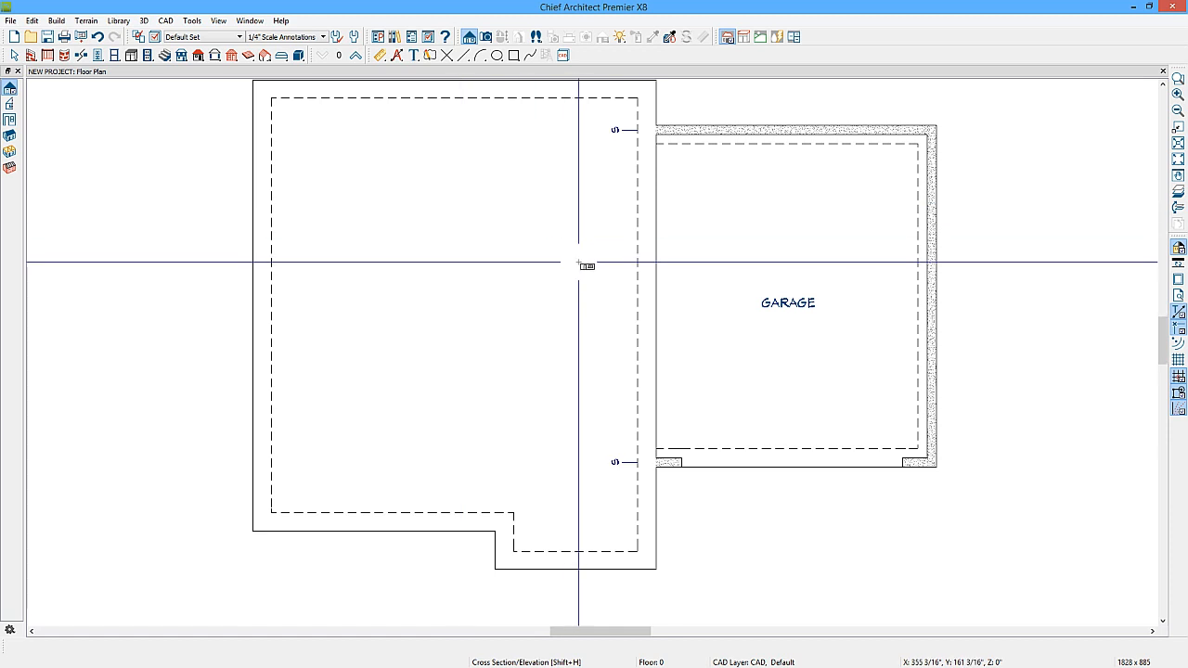
Step: Undo the monolithic slab foundation and return to the first-floor plan
left_click(97, 37)
left_click(98, 38)
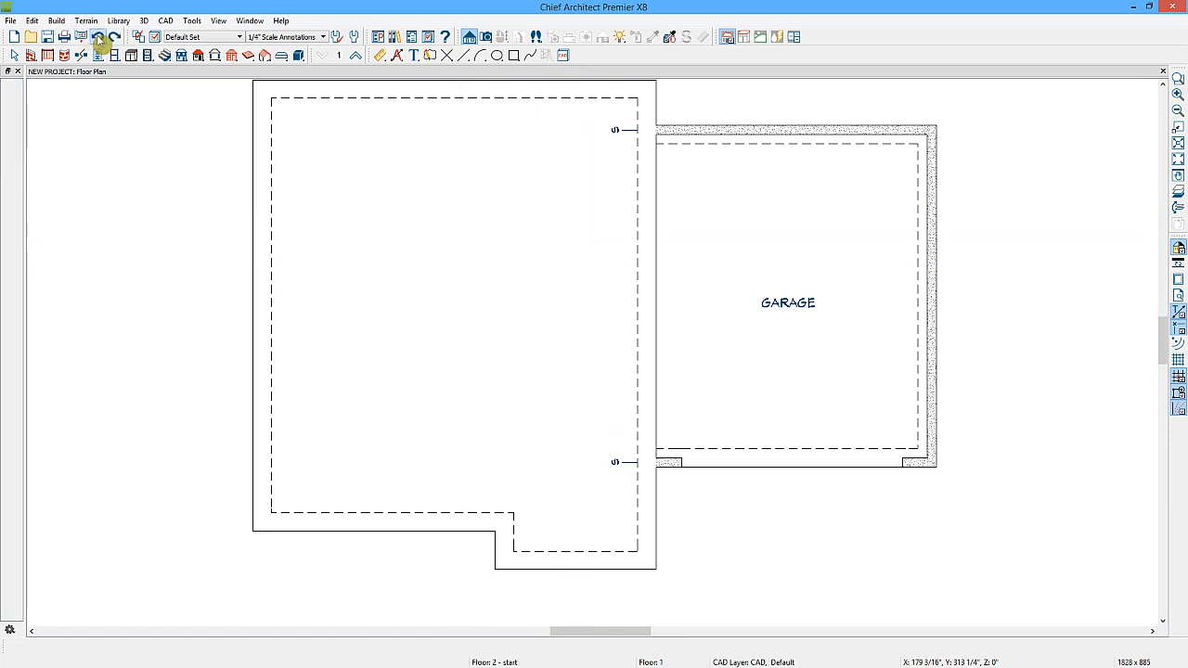
Step: Build a foundation using the Grade Beams on Piers type, deriving its plan from the first floor
left_click(183, 56)
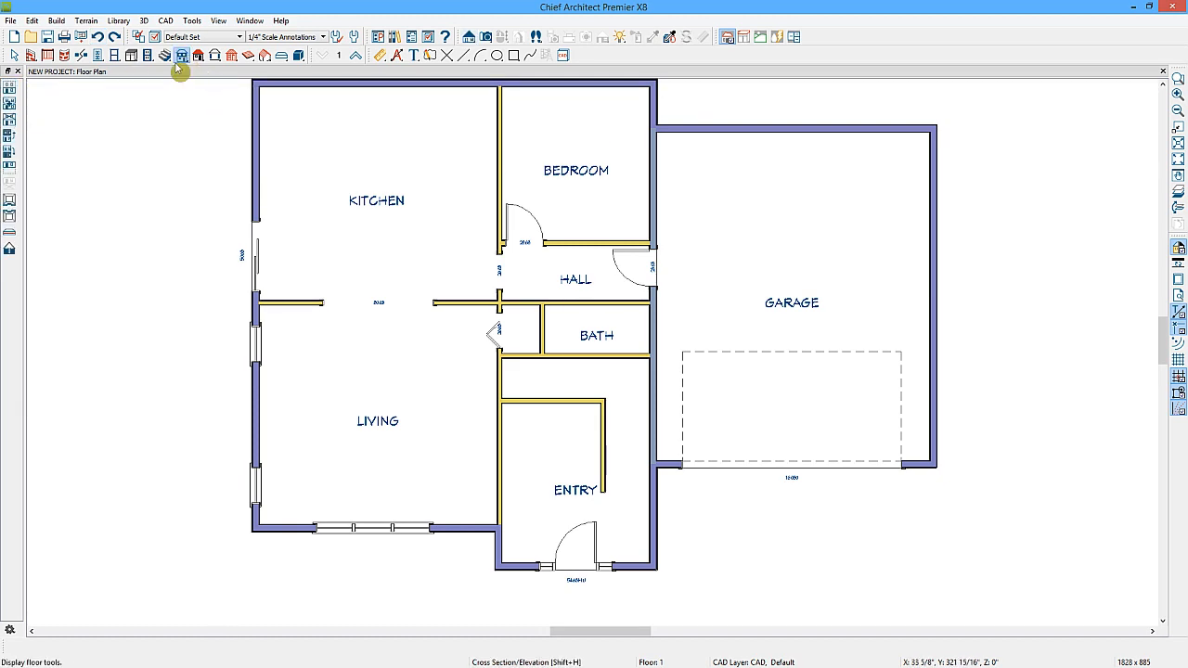
left_click(9, 169)
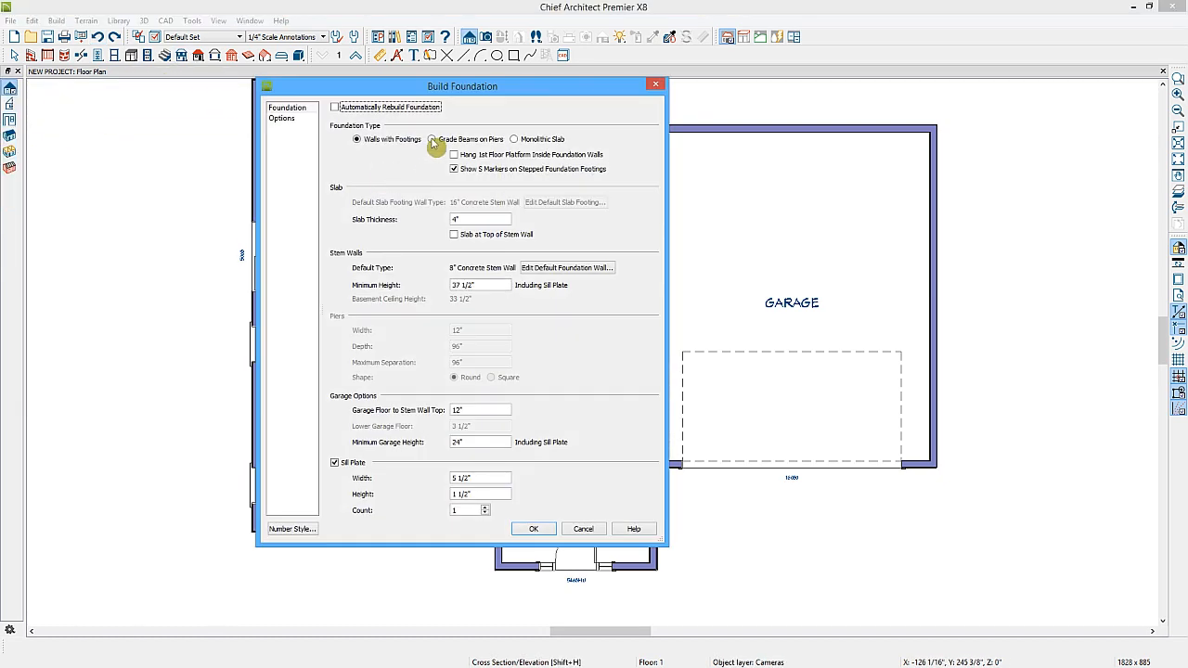
left_click(431, 140)
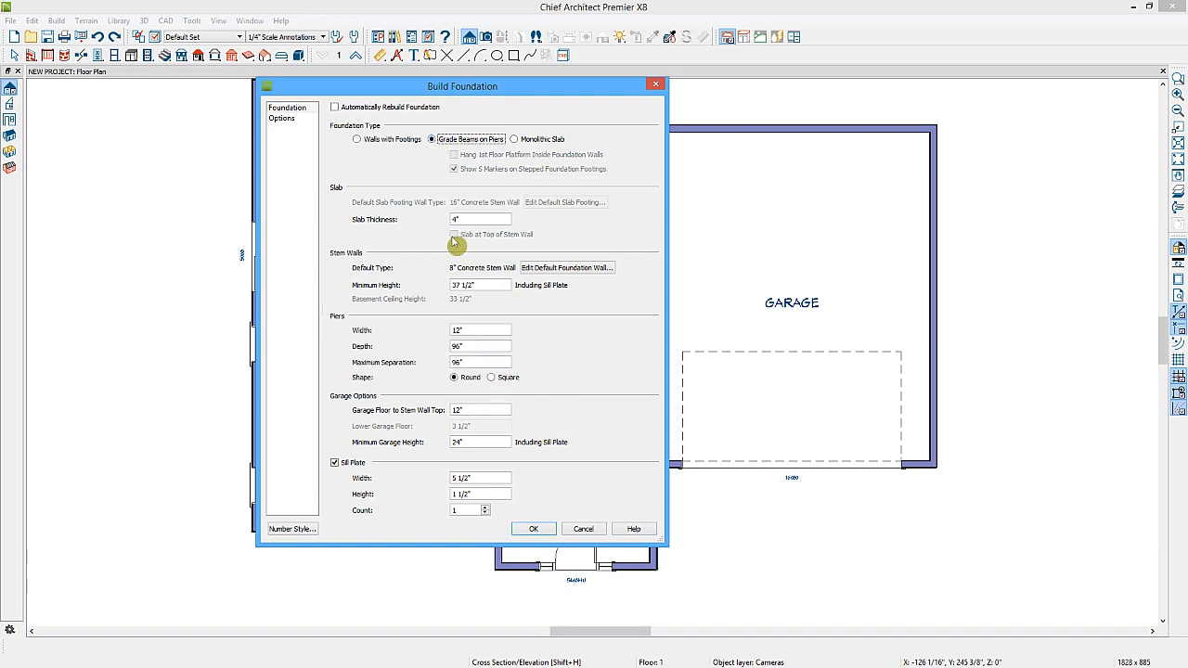
left_click(535, 531)
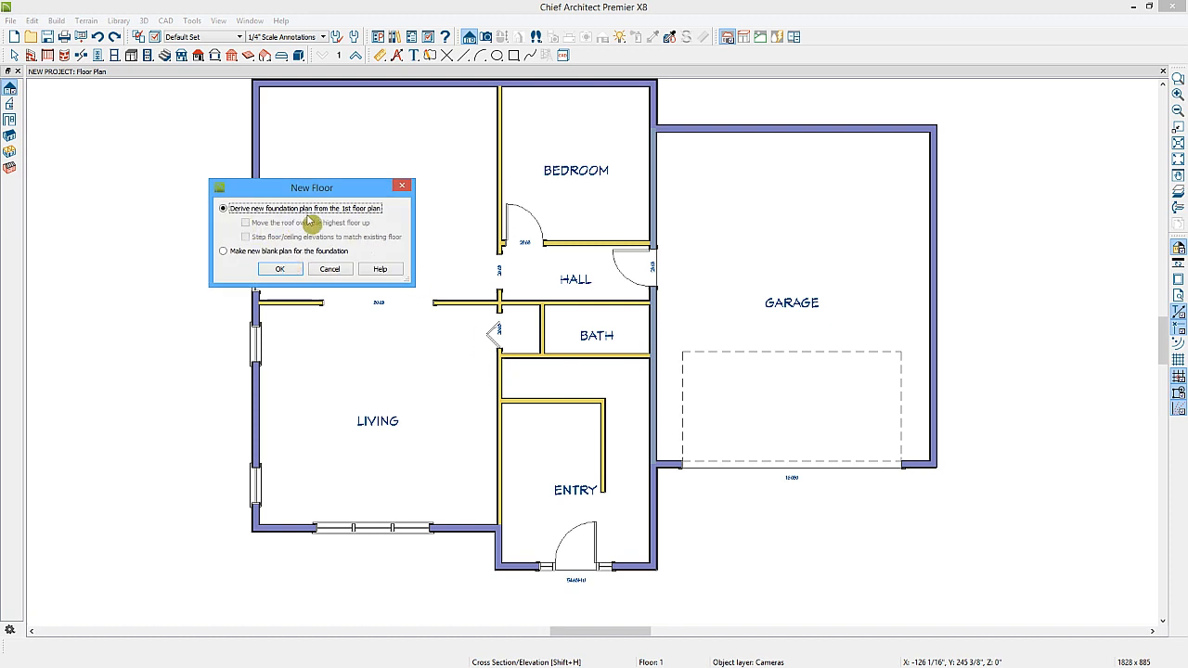
left_click(281, 270)
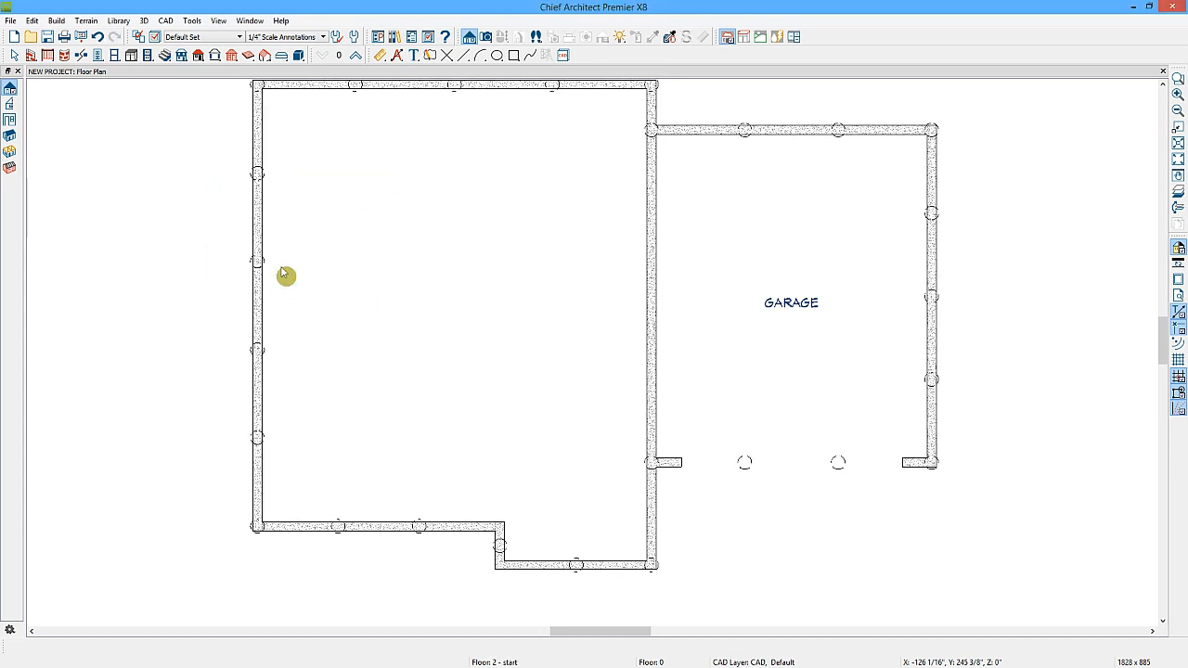
Step: Create a perspective full overview, orbit it to examine the piers and grade beams under the house and garage, and close the view
key("space")
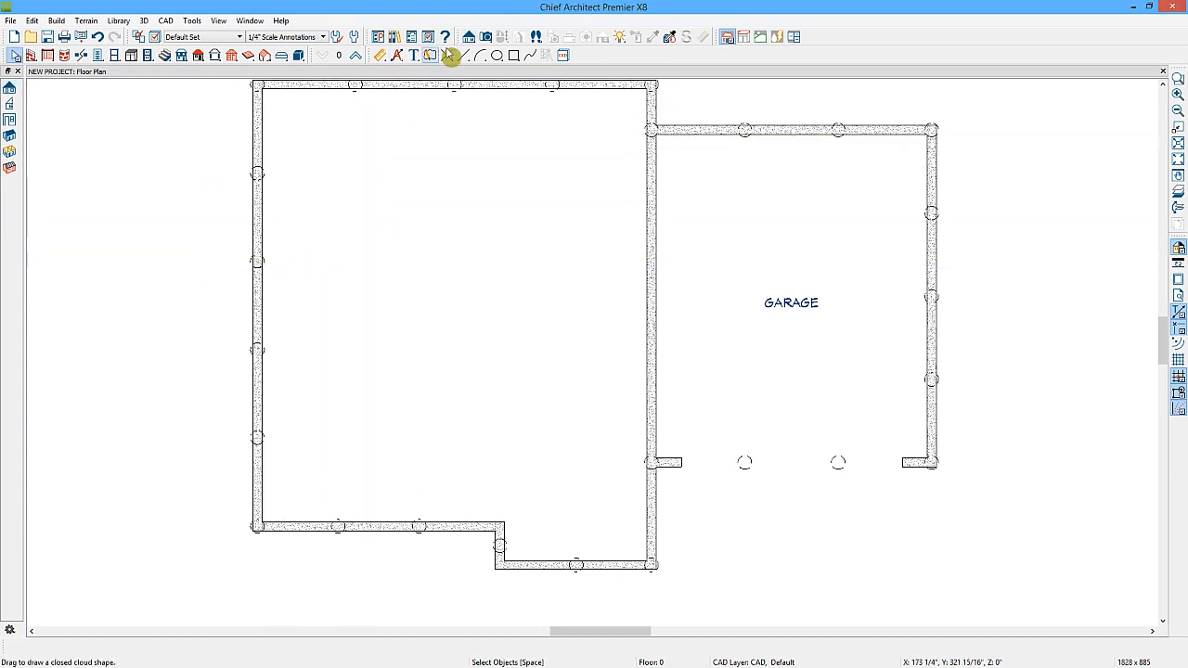
left_click(486, 37)
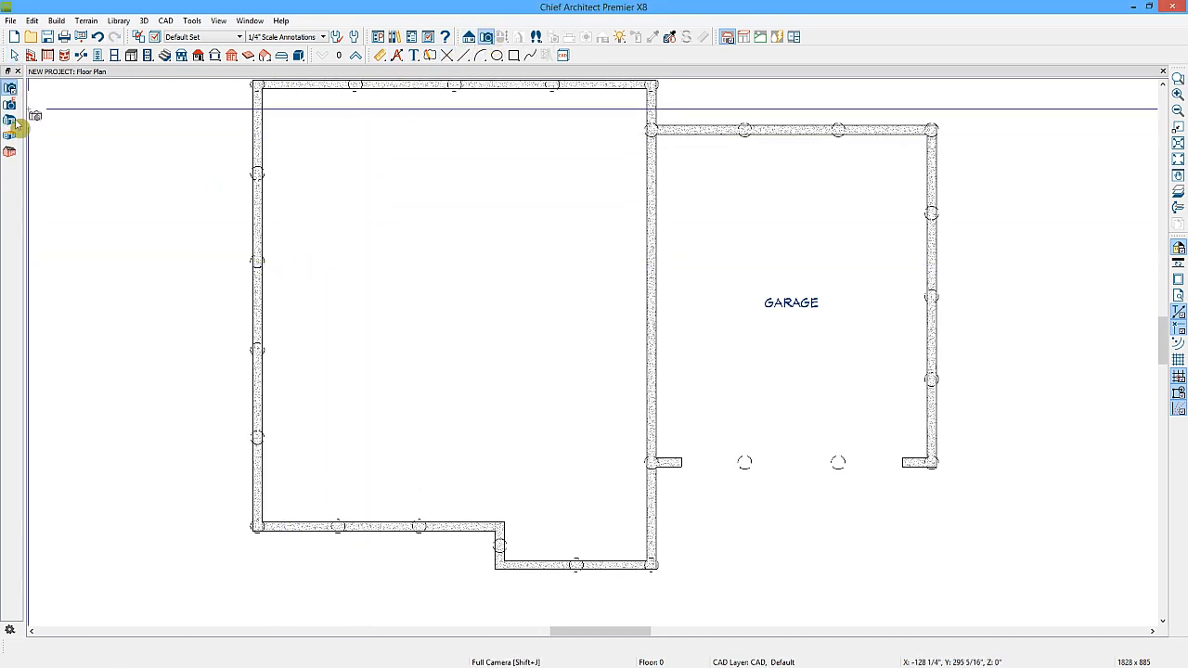
left_click(10, 118)
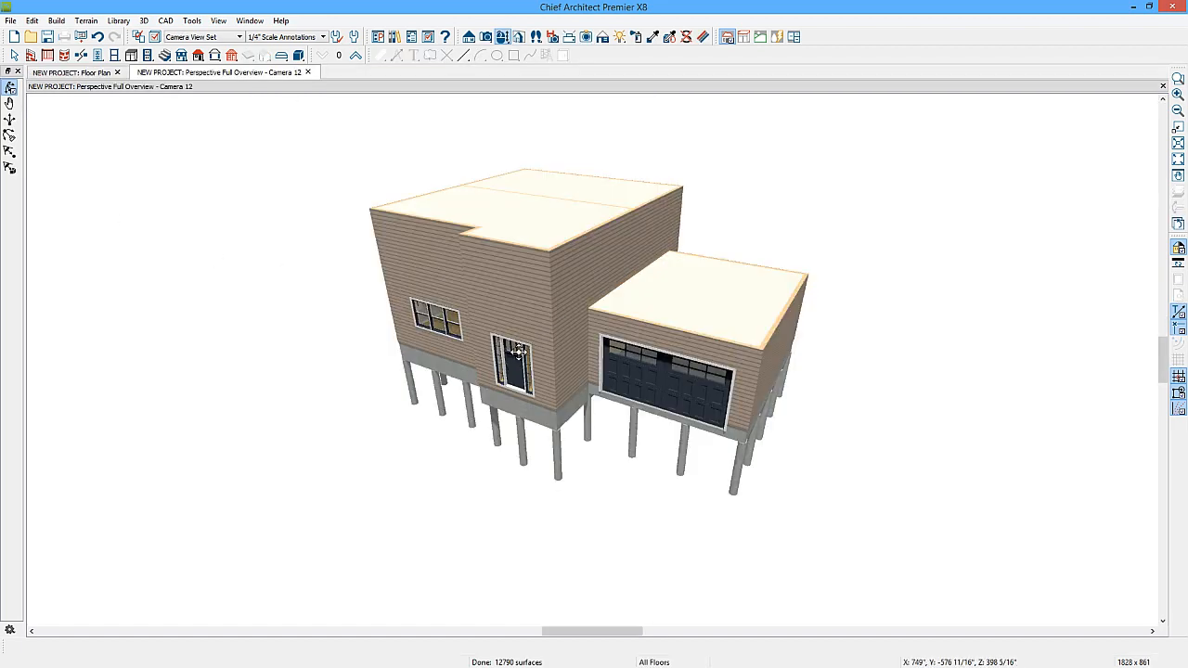
left_click_drag(451, 377, 508, 310)
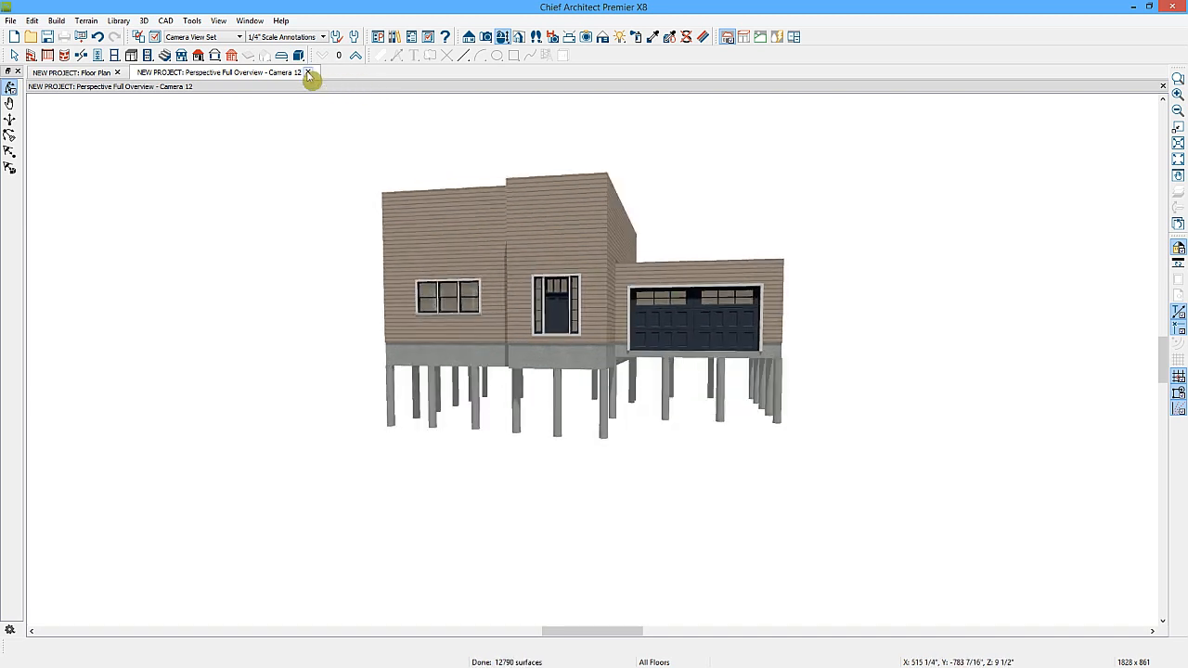
left_click(308, 72)
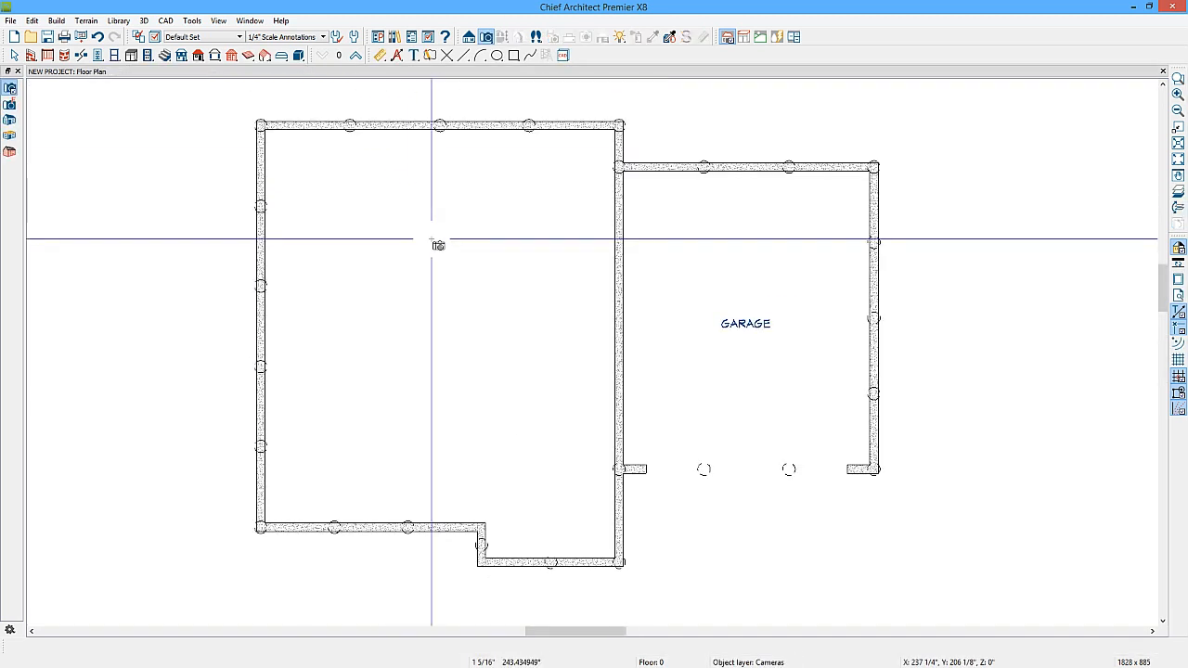
Step: Undo the grade beams and piers foundation and return to the first-floor plan
key("space")
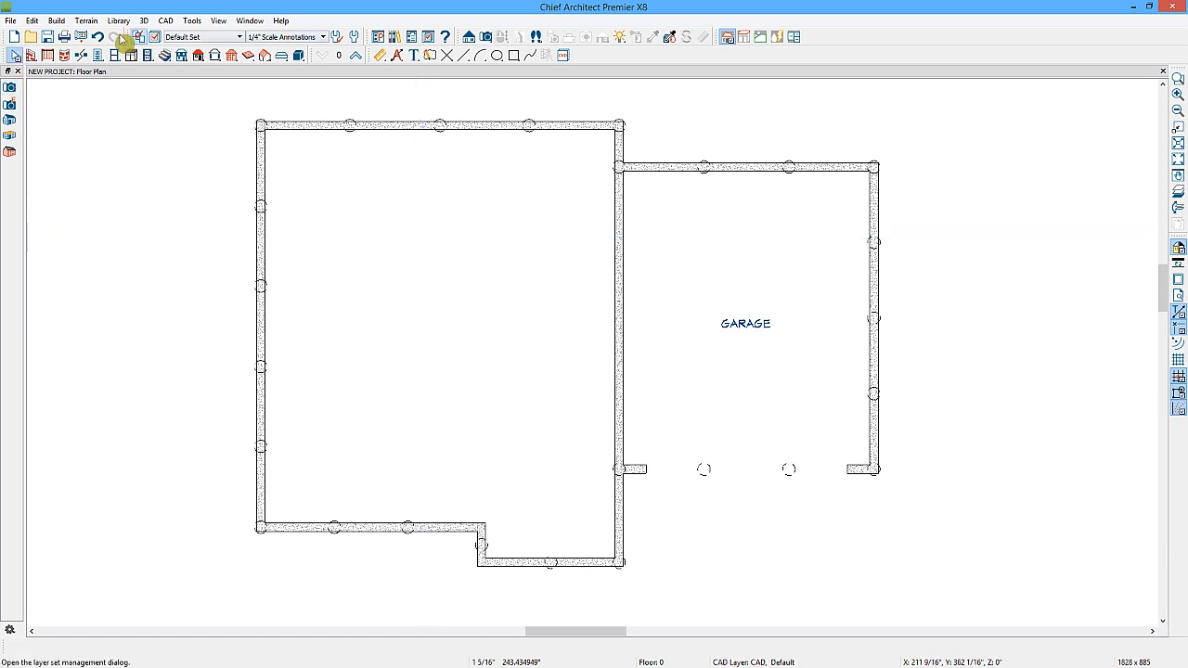
left_click(99, 42)
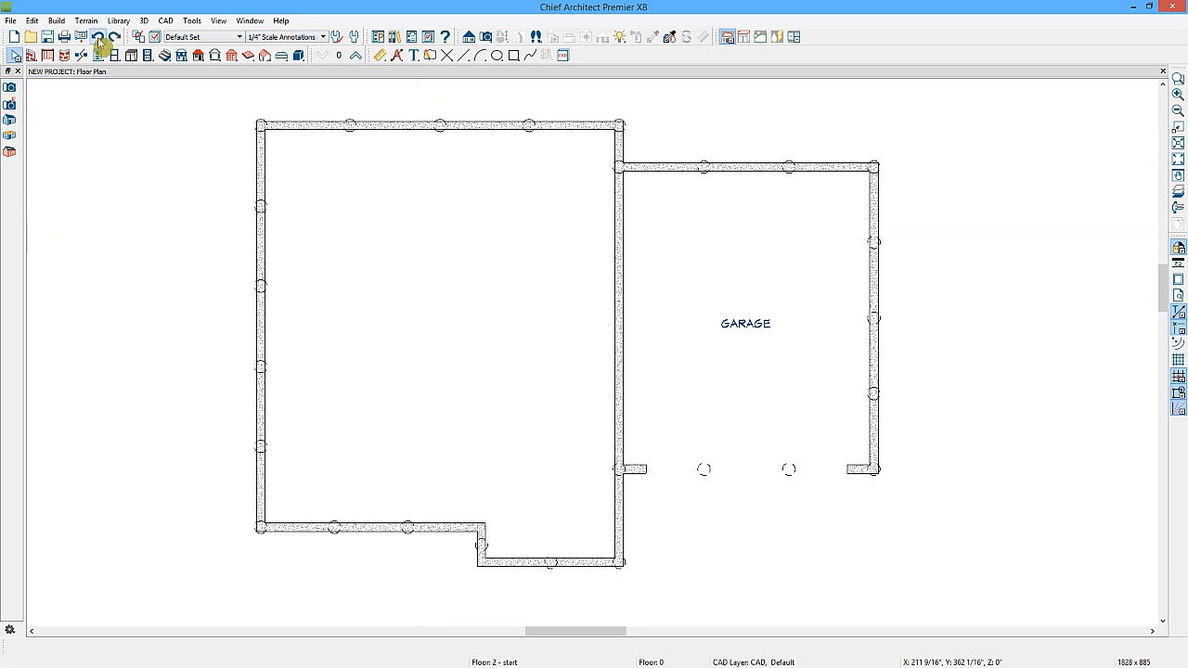
left_click(98, 39)
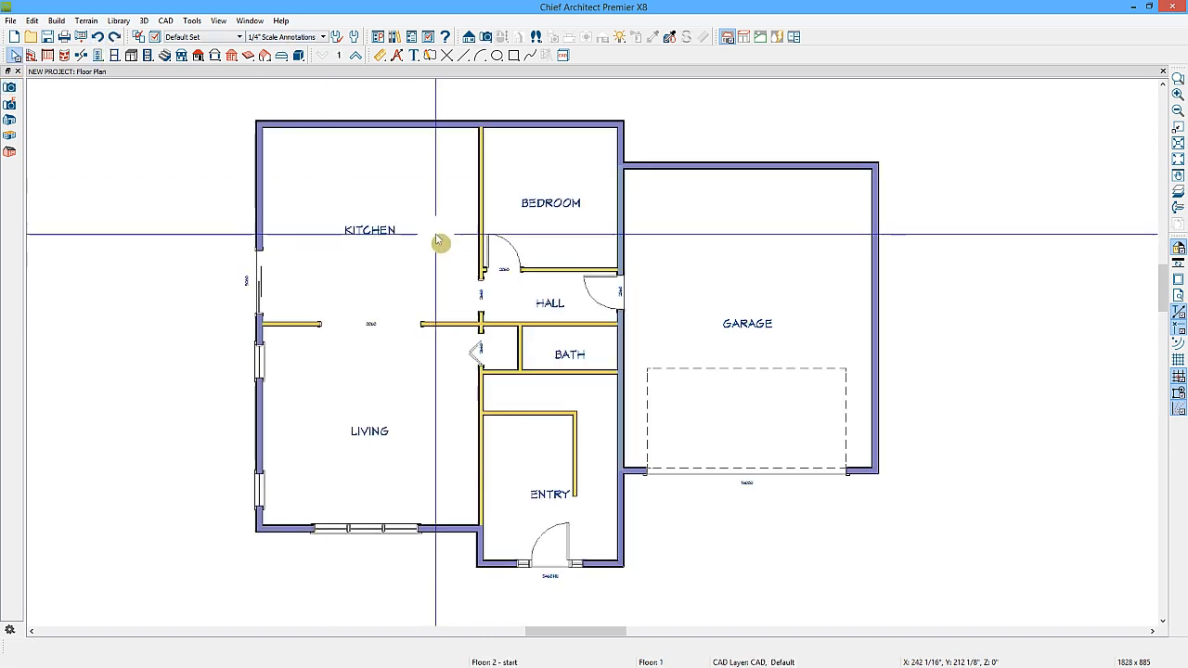
Step: In the foundation settings, review the default foundation wall's 8" Concrete Stem Wall definition and the alternative wall types
left_click(181, 54)
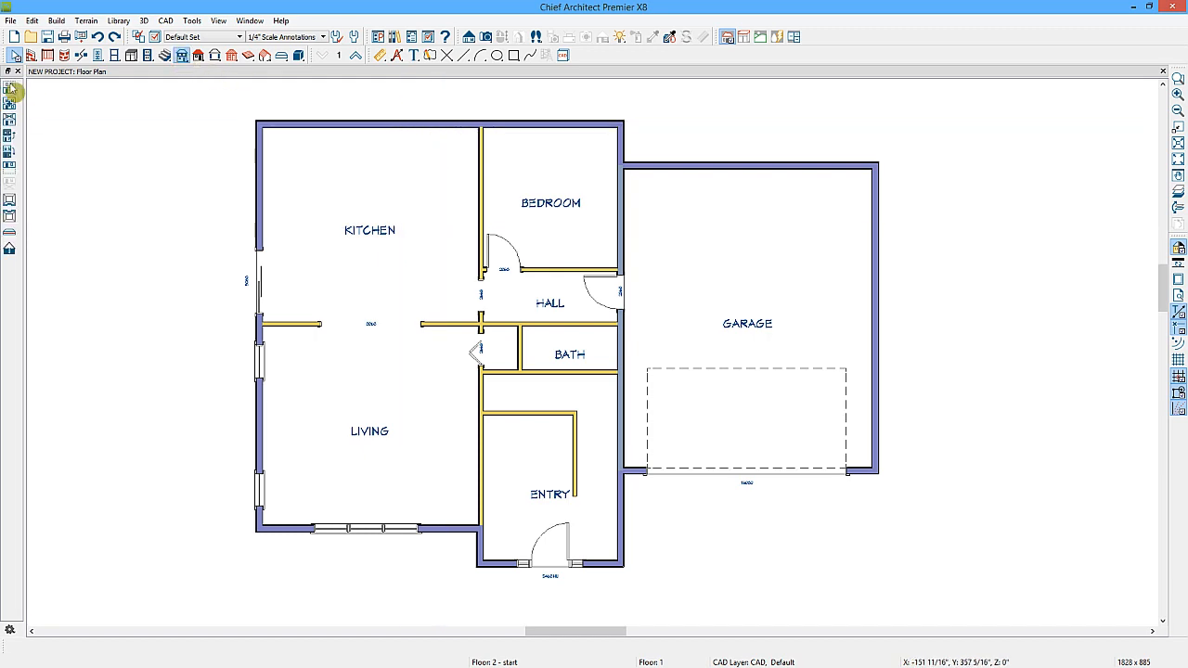
left_click(10, 176)
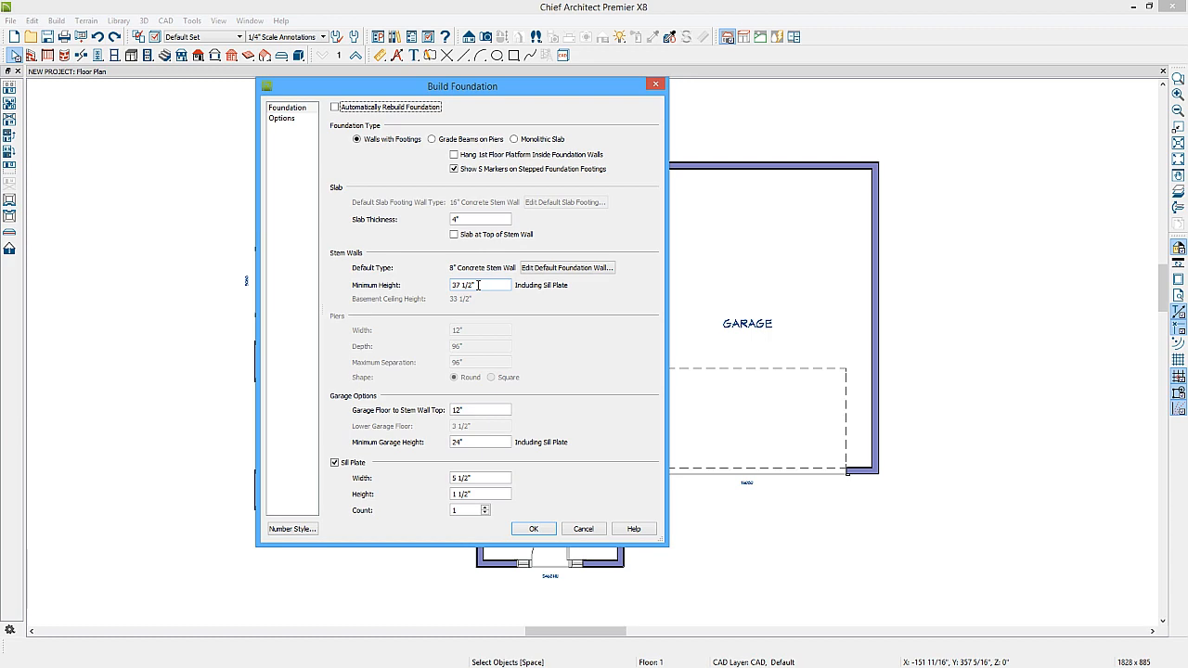
left_click(538, 271)
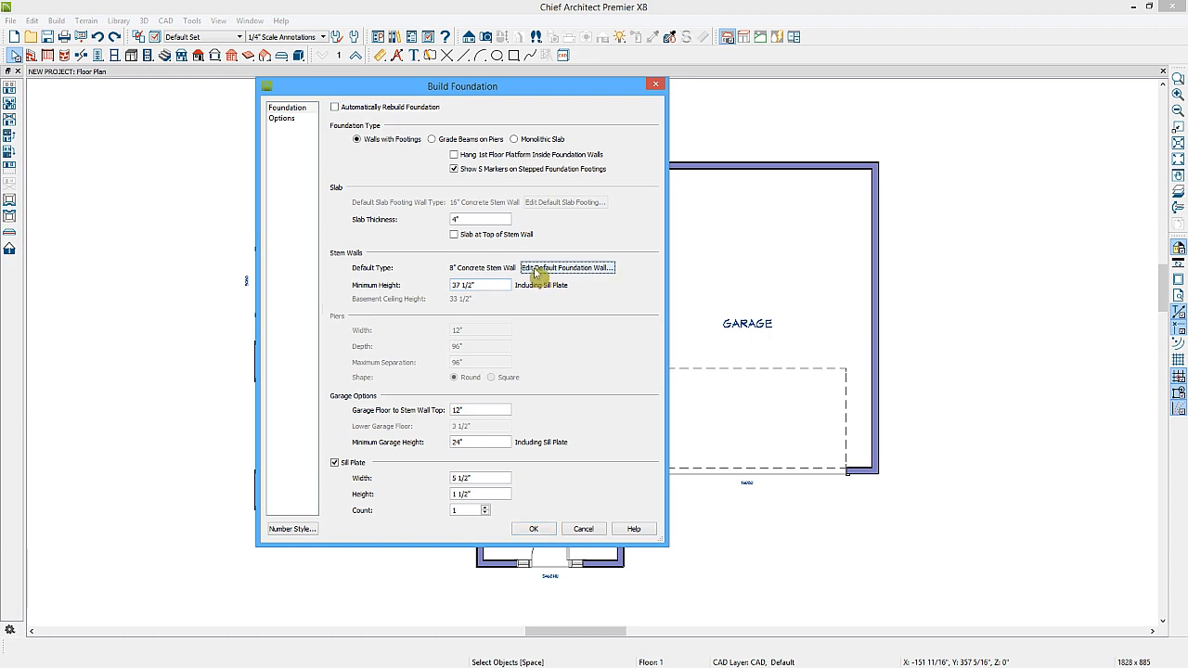
left_click(151, 179)
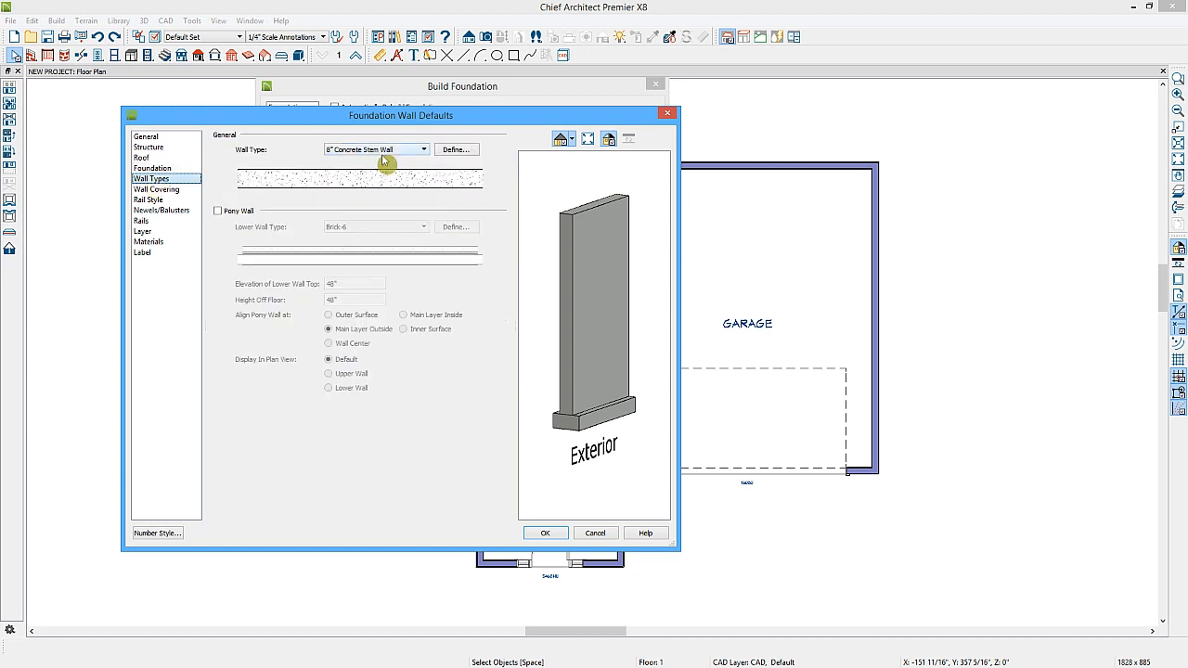
left_click(455, 150)
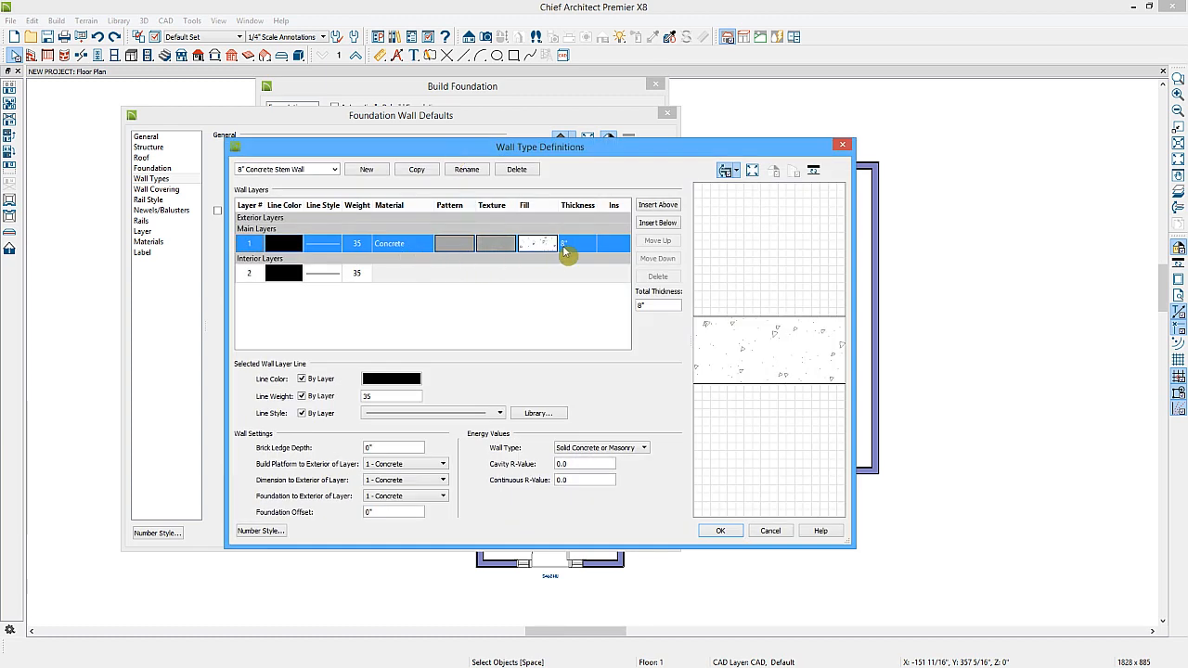
left_click(720, 531)
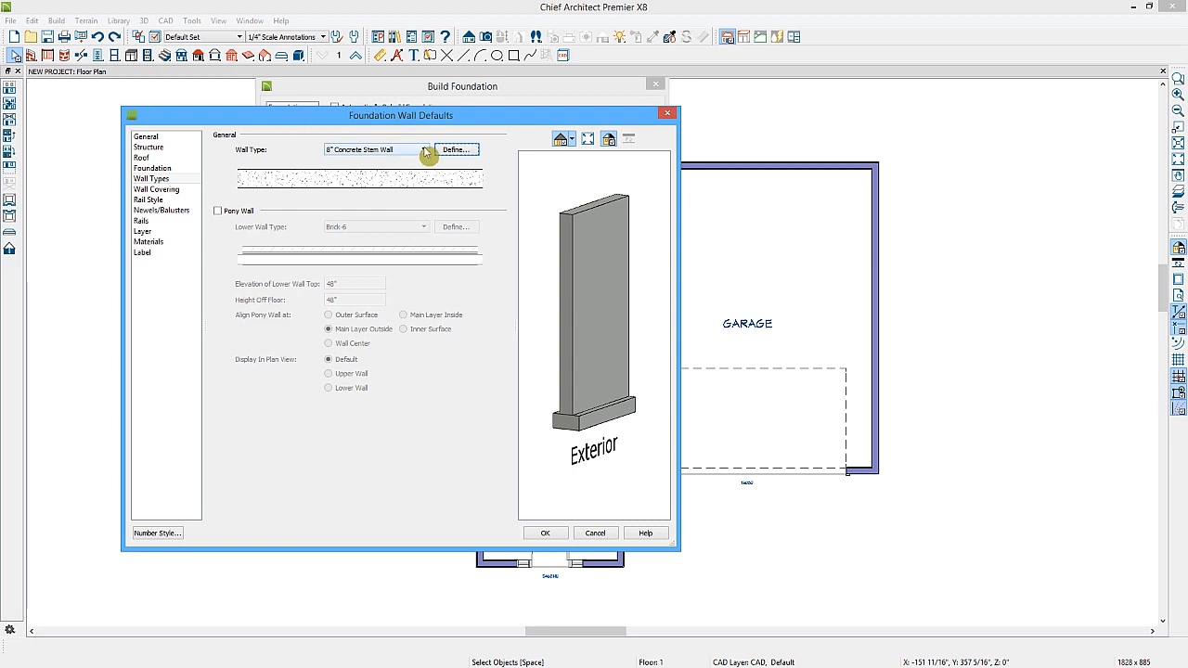
left_click(424, 150)
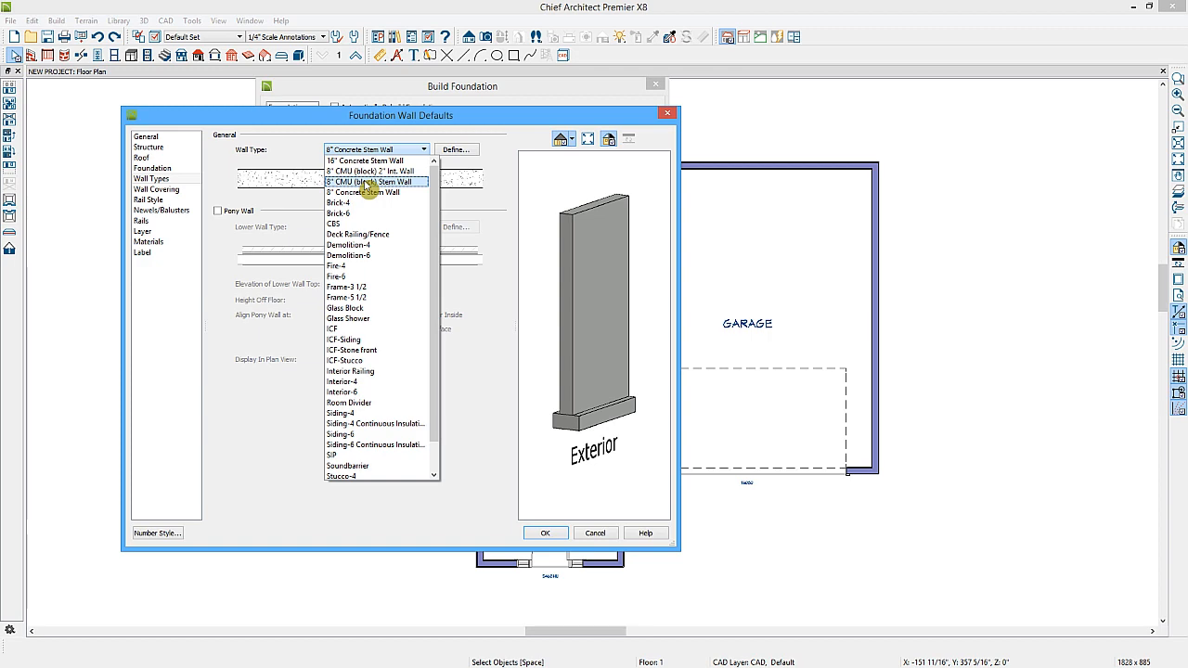
Step: Accept the foundation wall defaults and build a Walls with Footings foundation derived from the first-floor plan
left_click(545, 532)
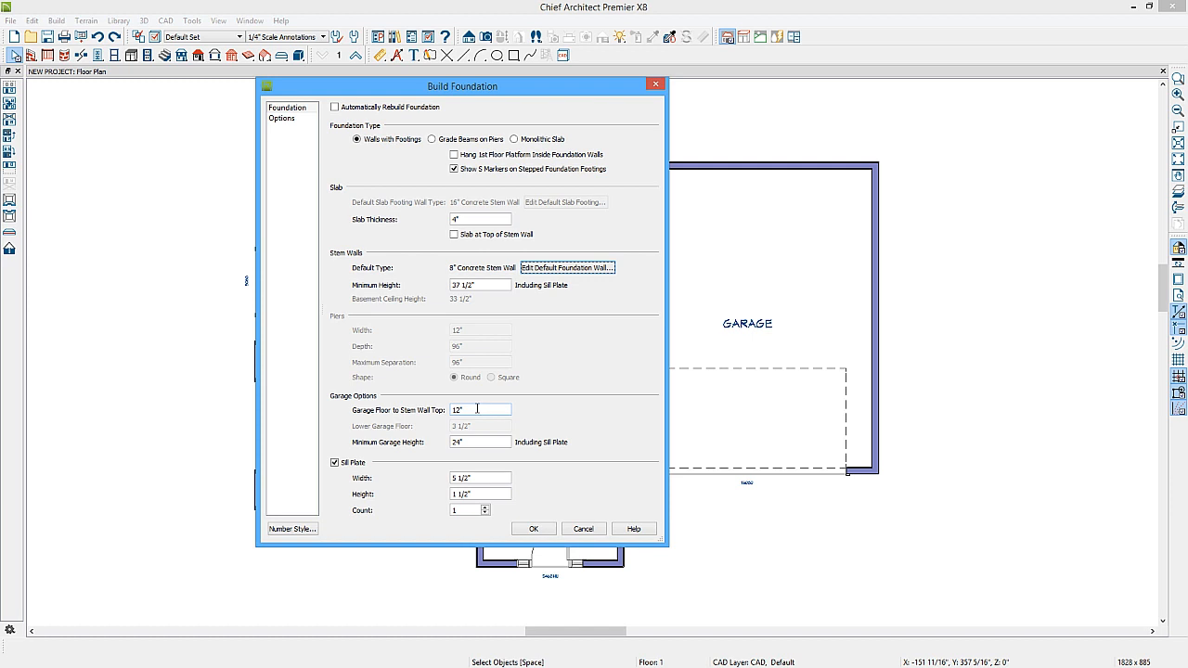
left_click(533, 528)
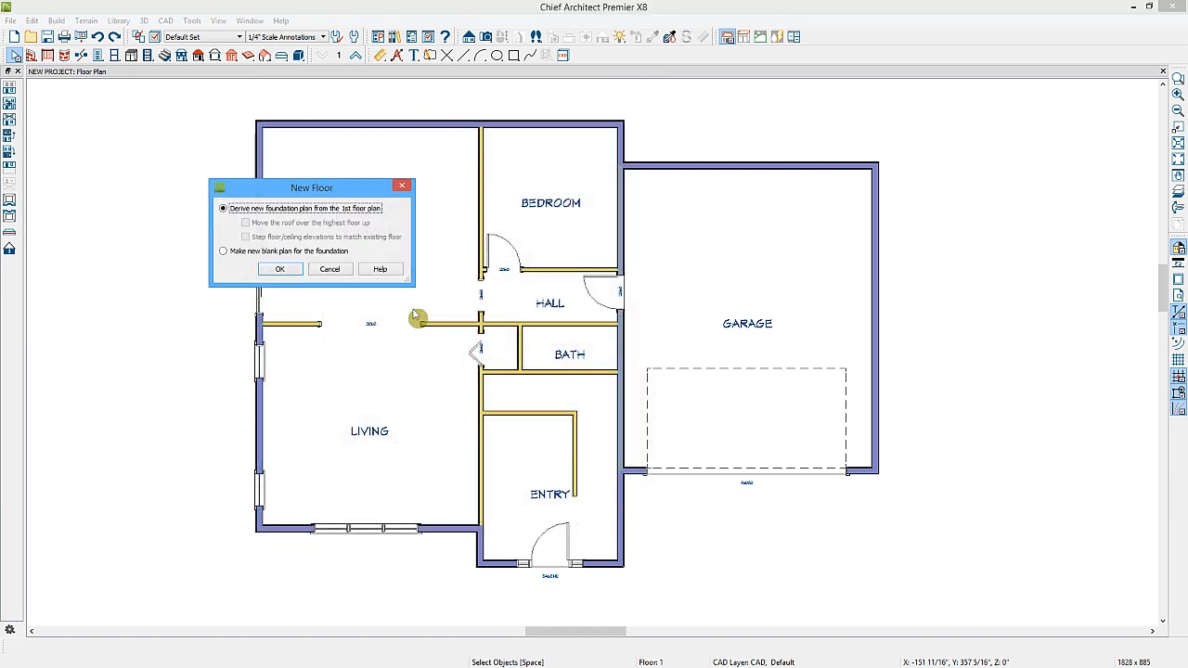
left_click(285, 269)
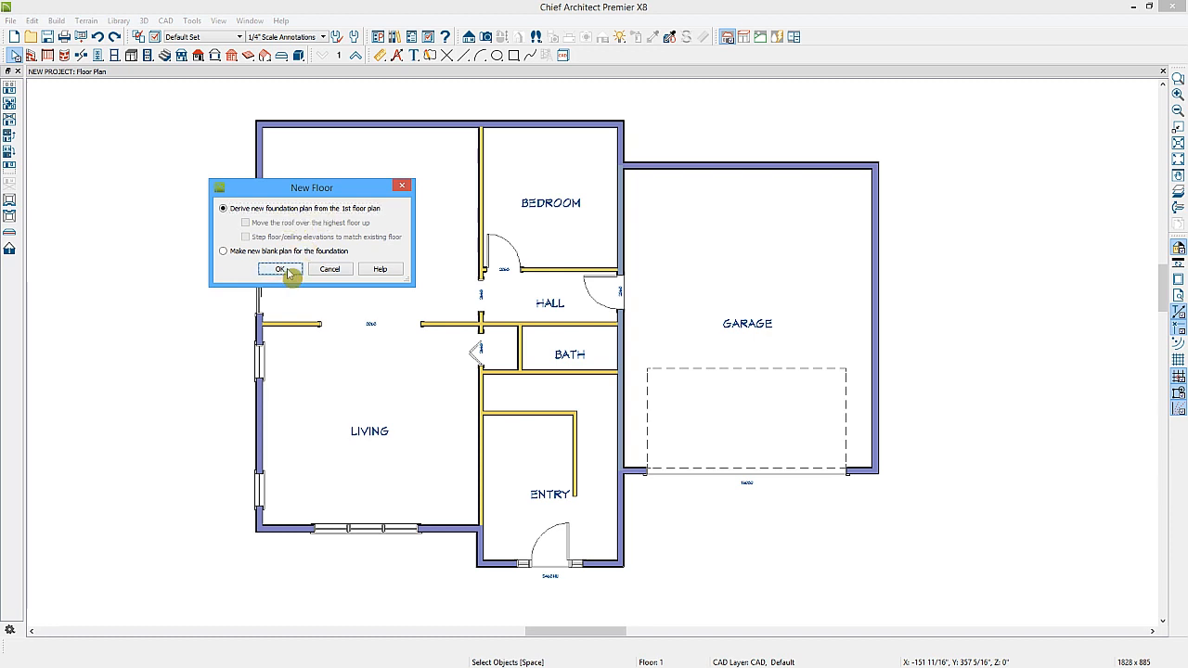
Step: Cut a backclipped cross section through the house and garage looking toward the rear, and examine the stem walls, footings and garage floor
left_click(470, 39)
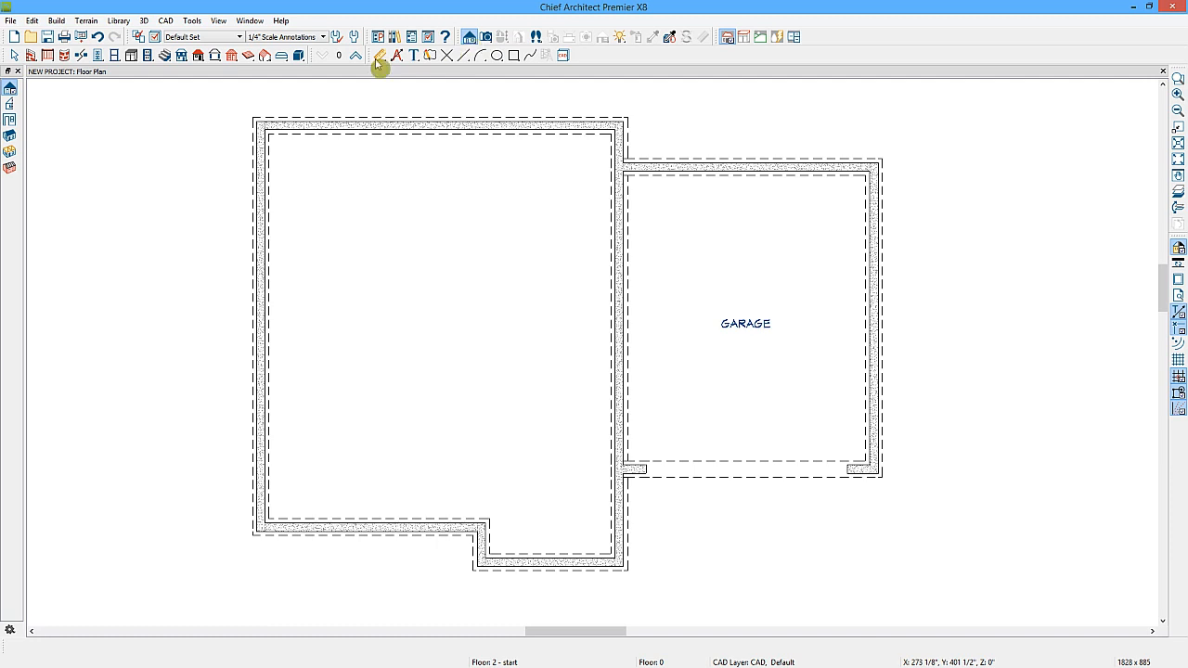
left_click(10, 105)
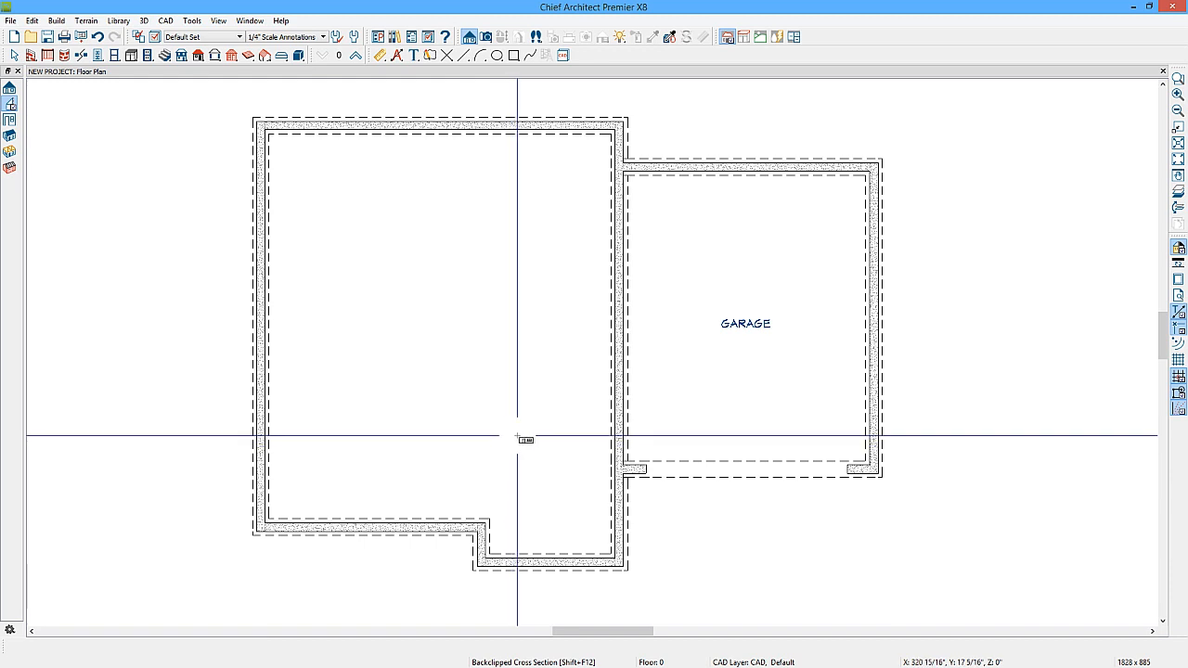
left_click_drag(517, 435, 517, 405)
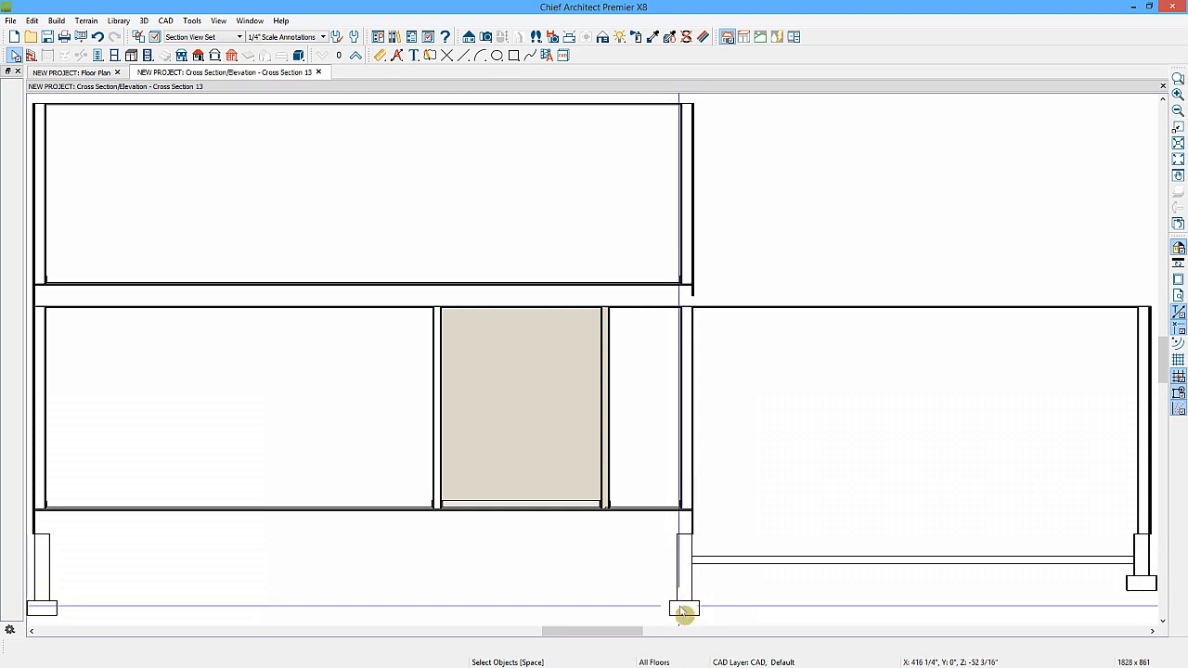
Step: Return to the floor plan and undo the Walls with Footings foundation
left_click(89, 75)
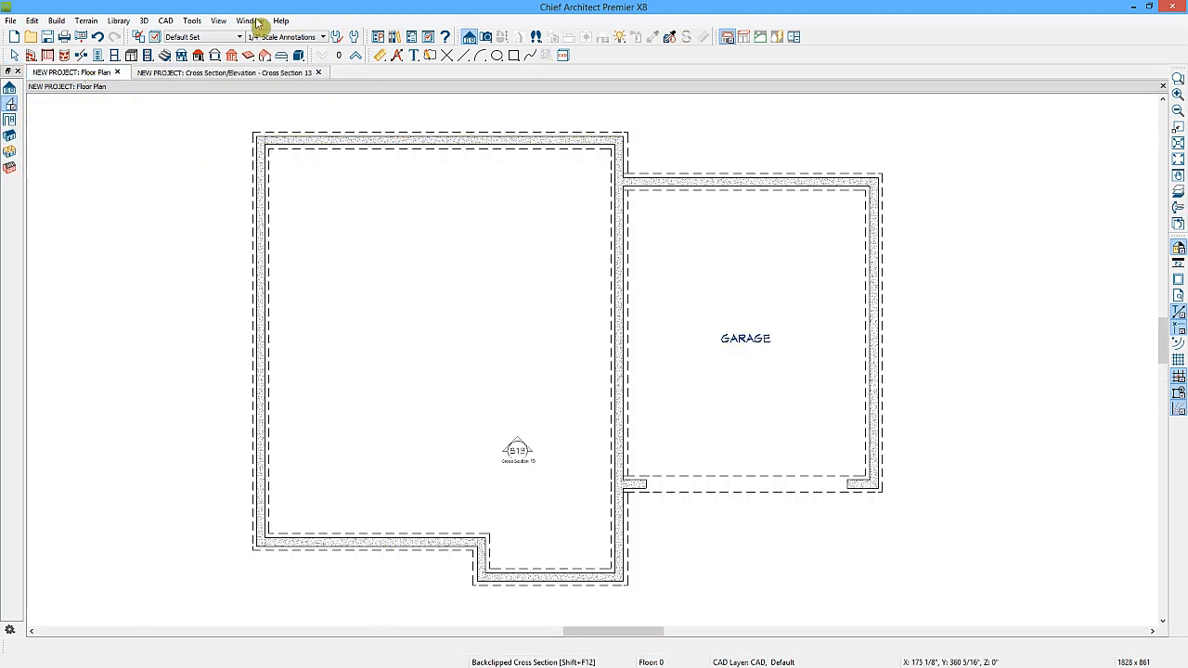
left_click(98, 37)
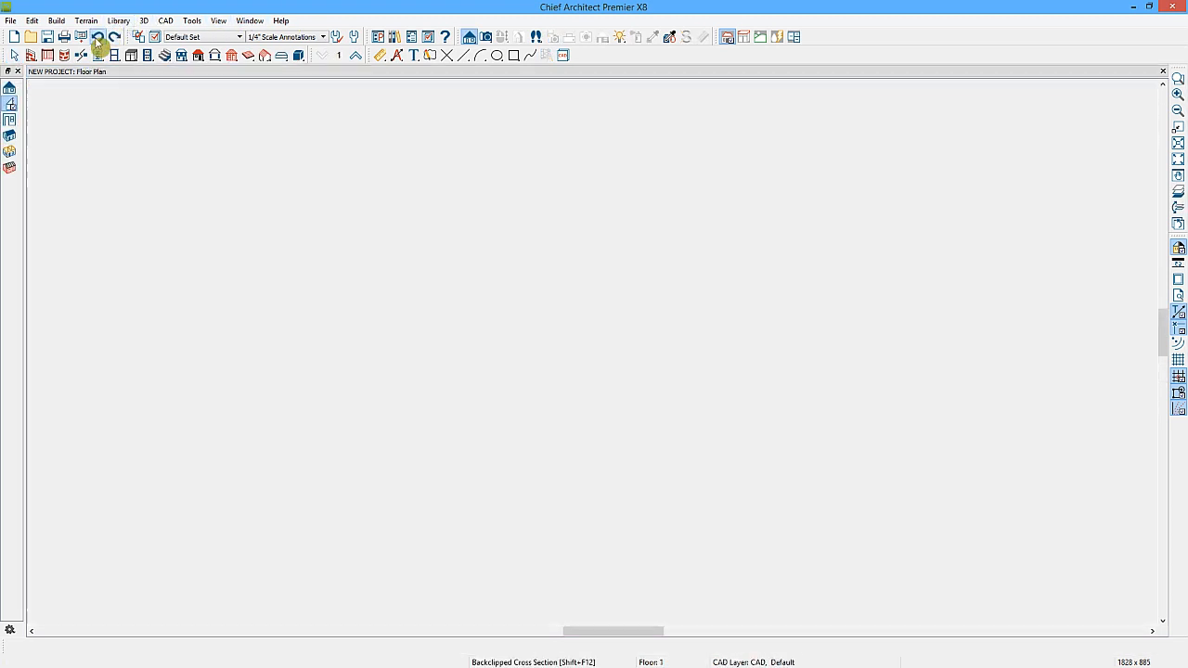
Step: Build a Walls with Footings foundation with a minimum stem wall height of 100", deriving its plan from the first floor
left_click(182, 56)
left_click(9, 167)
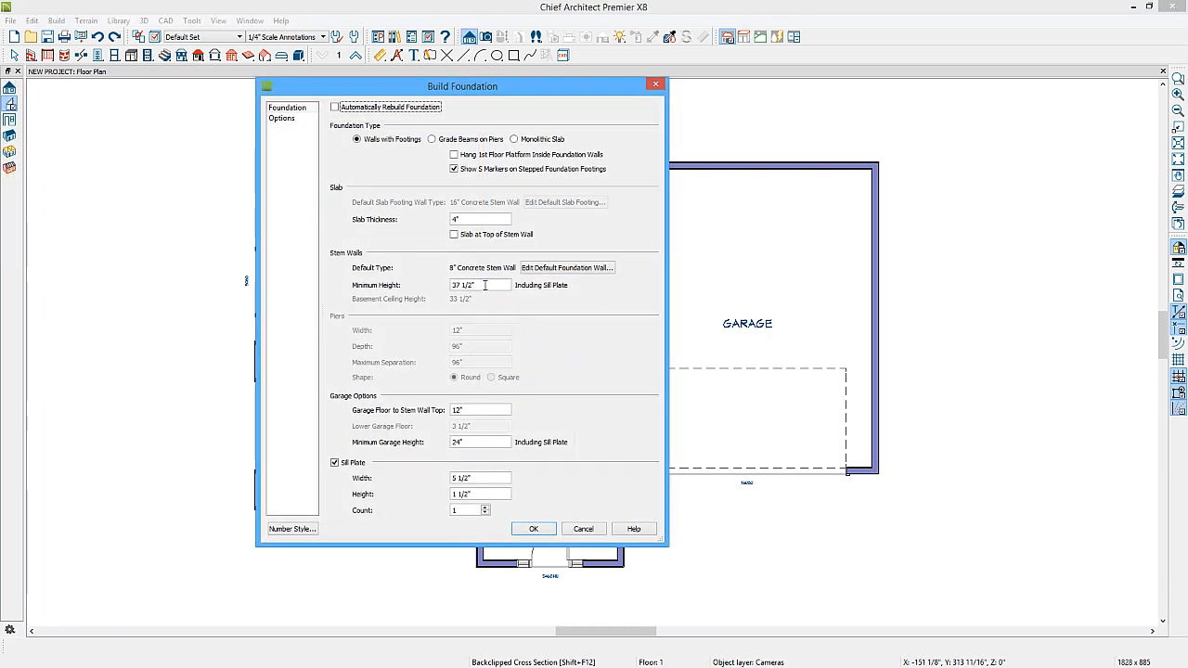
left_click_drag(482, 285, 418, 285)
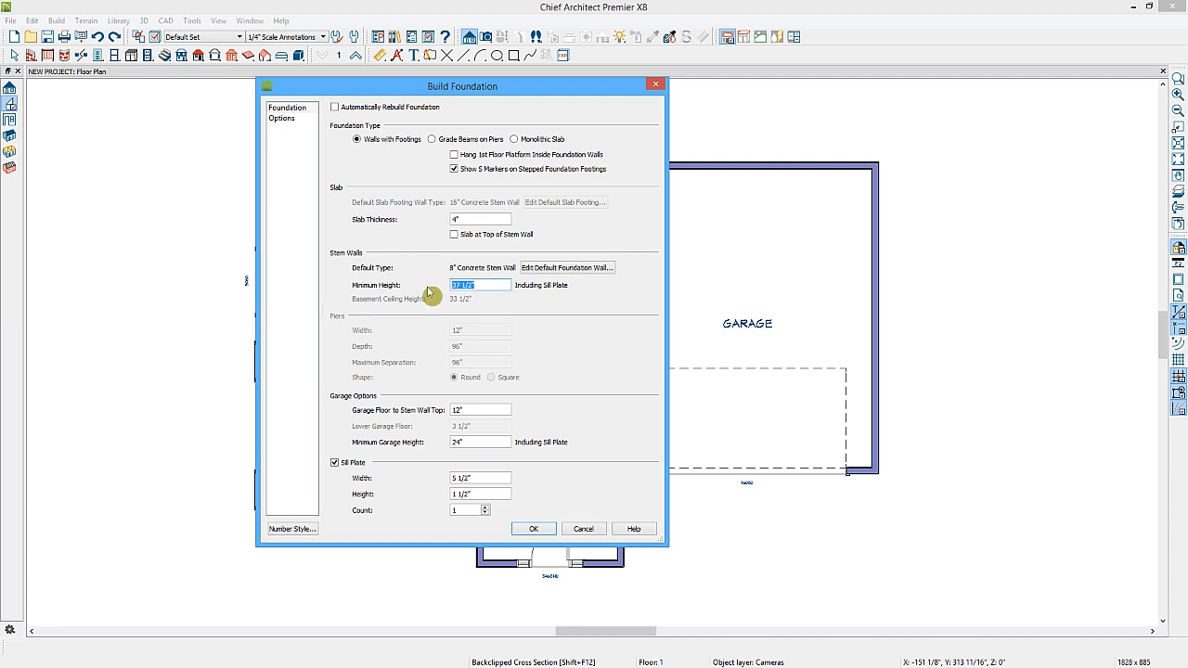
type("100")
left_click(534, 530)
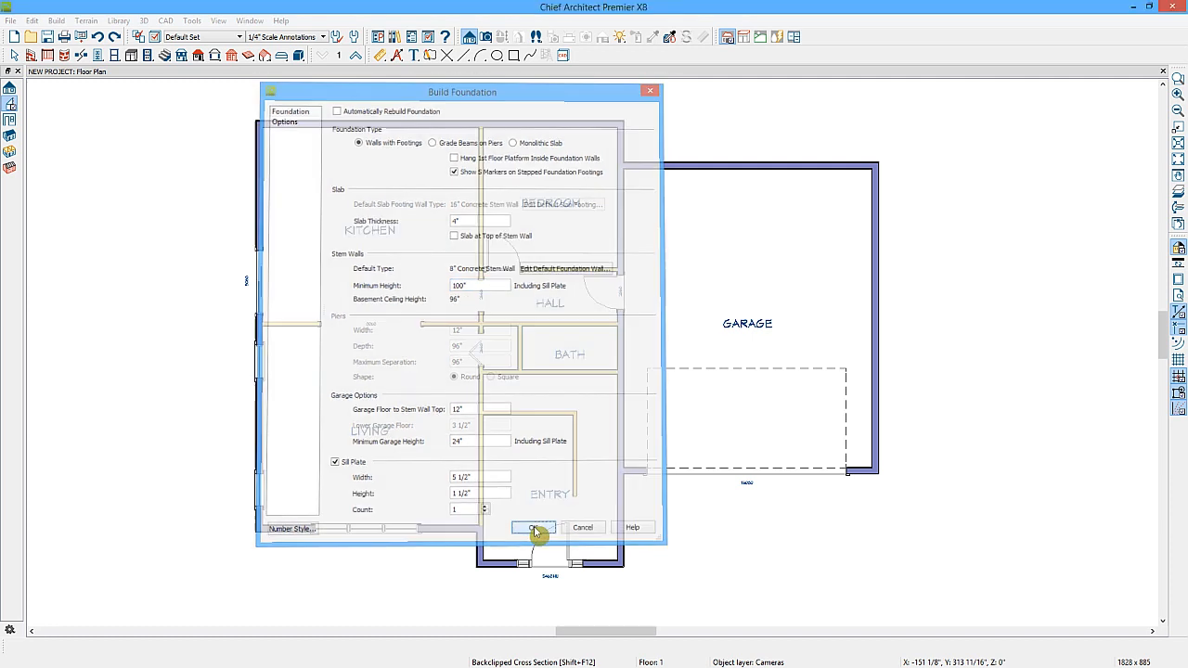
left_click(277, 269)
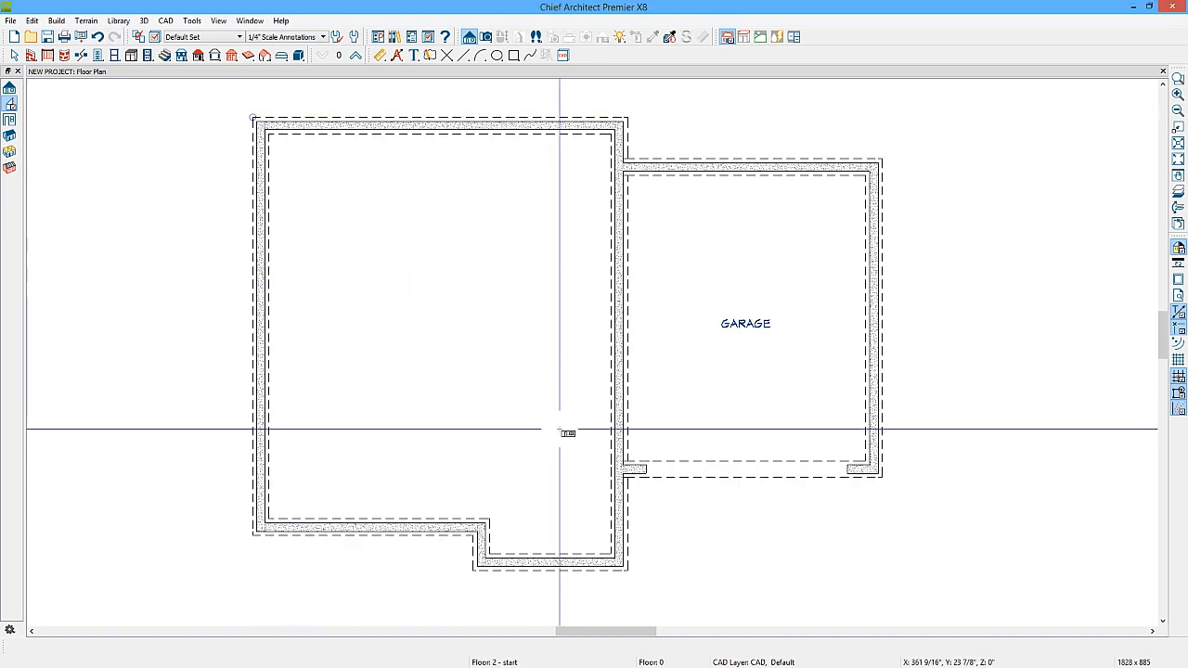
Step: Cut a backclipped cross section through the house and garage, and examine the basement walls, slab and footings
left_click_drag(559, 433, 559, 432)
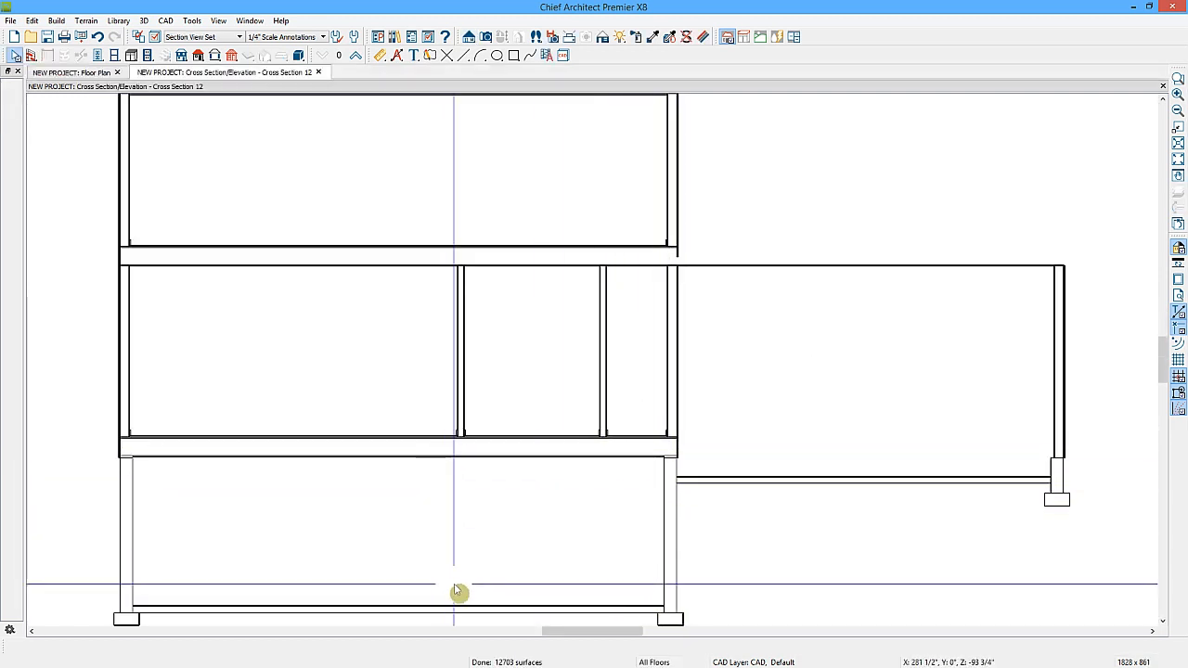
middle_click_drag(518, 550, 507, 490)
scroll(507, 490, "up", 1)
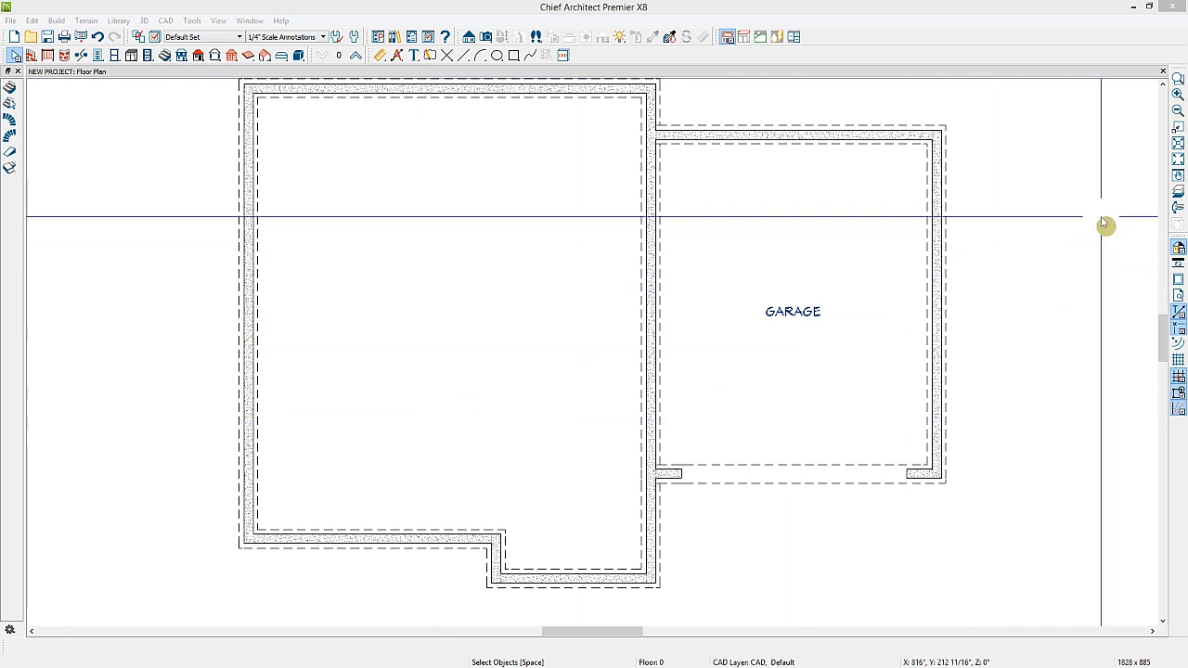
Step: Display the first floor as a reference over the foundation plan
left_click(1178, 194)
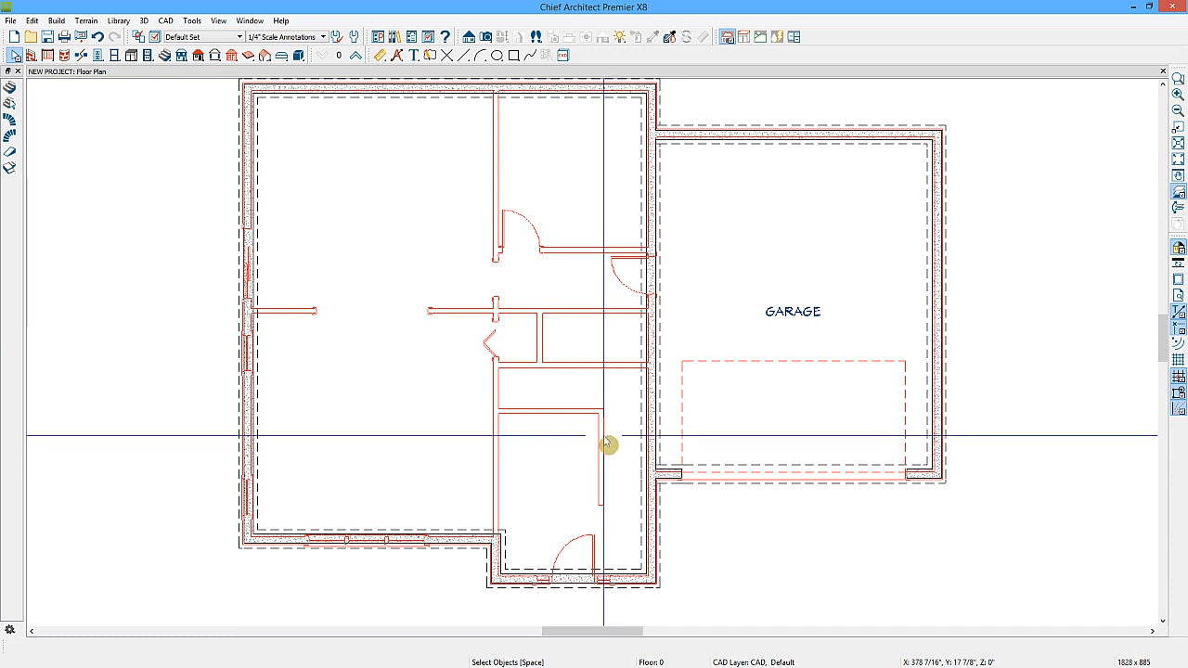
Step: Place a full-height straight staircase in the basement, below the first-floor living room
left_click(165, 57)
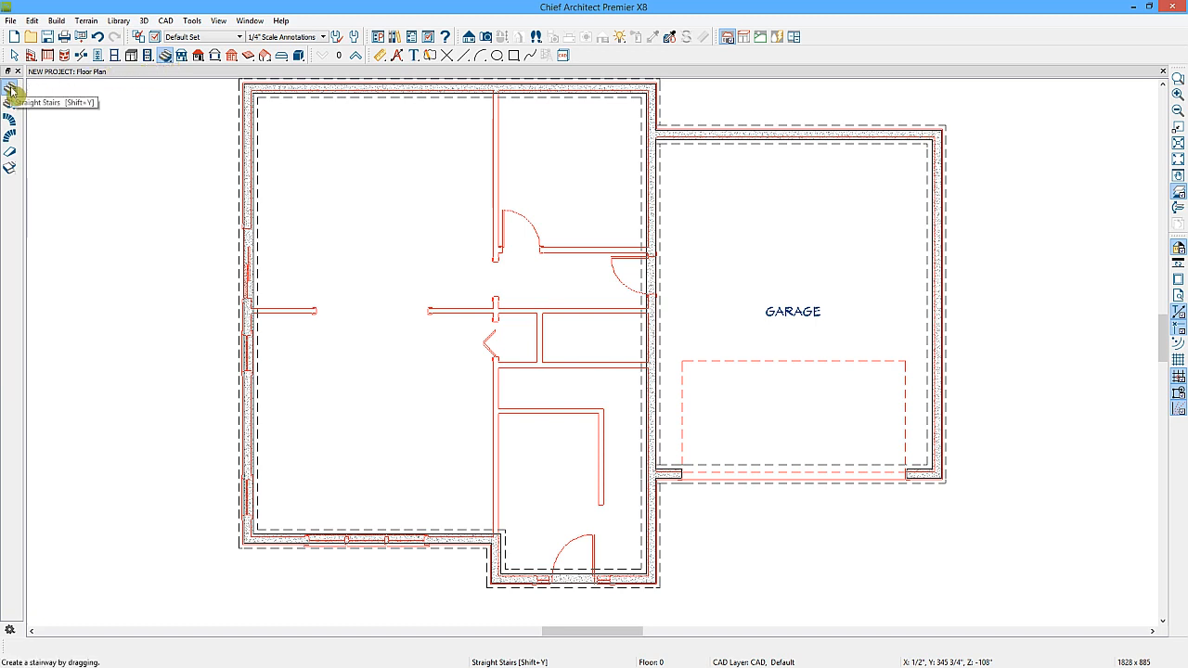
left_click(397, 407)
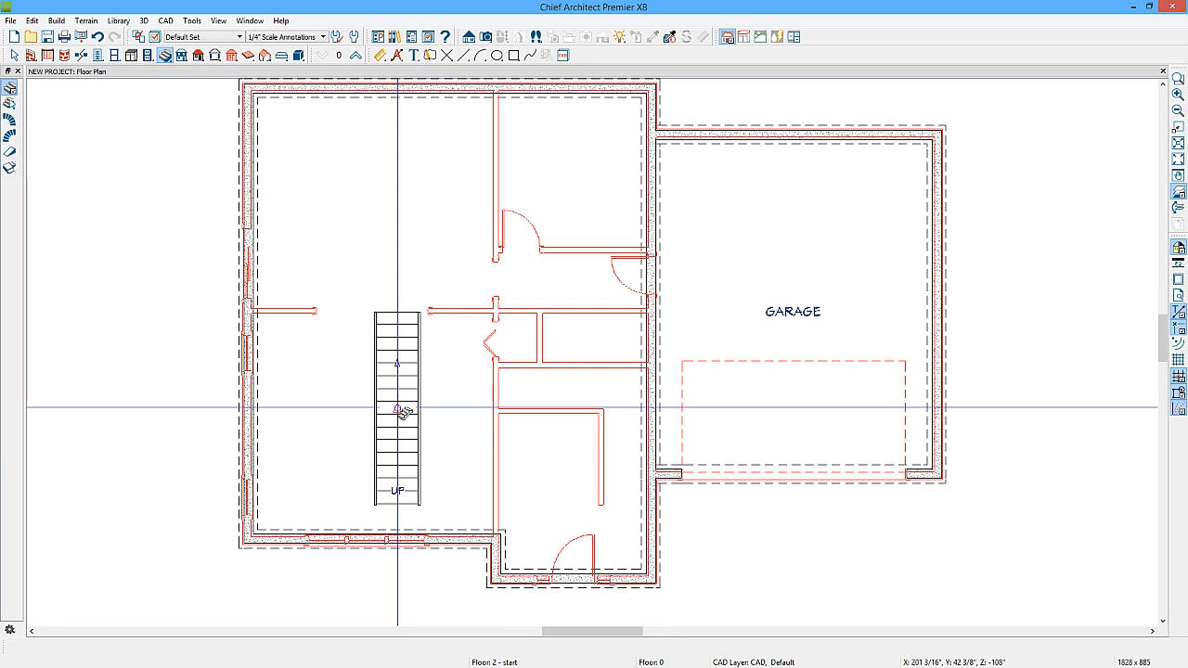
key("space")
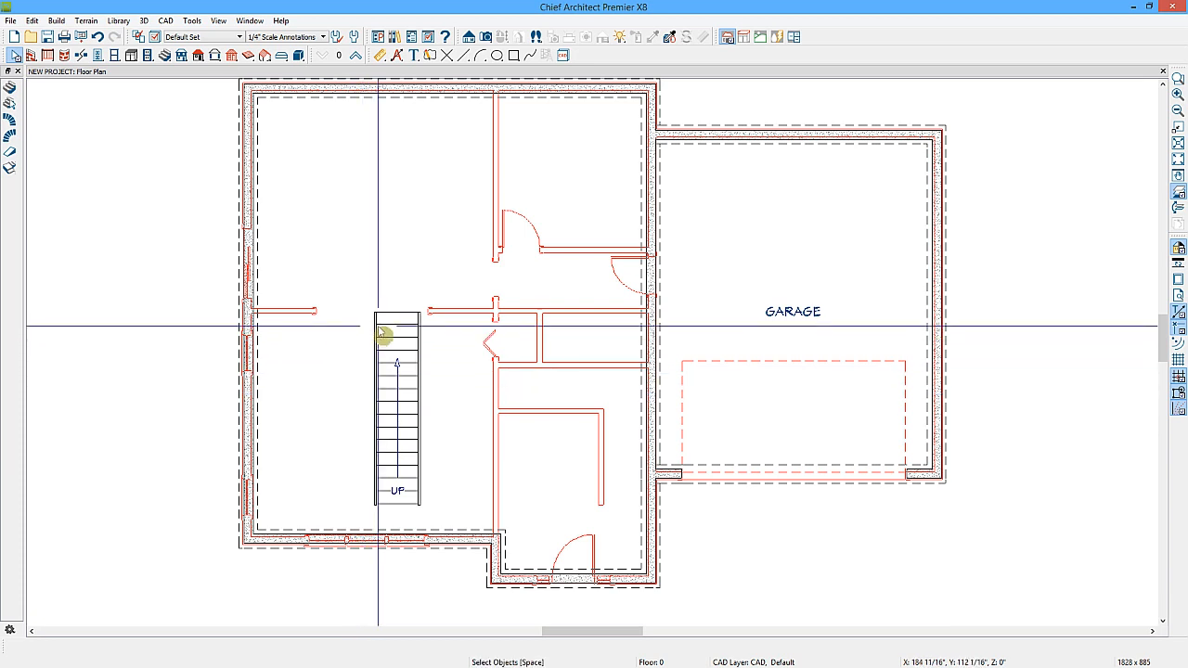
Step: Lock the basement staircase's number of treads at 13 and move it closer to the interior wall beside the entry
double_click(407, 408)
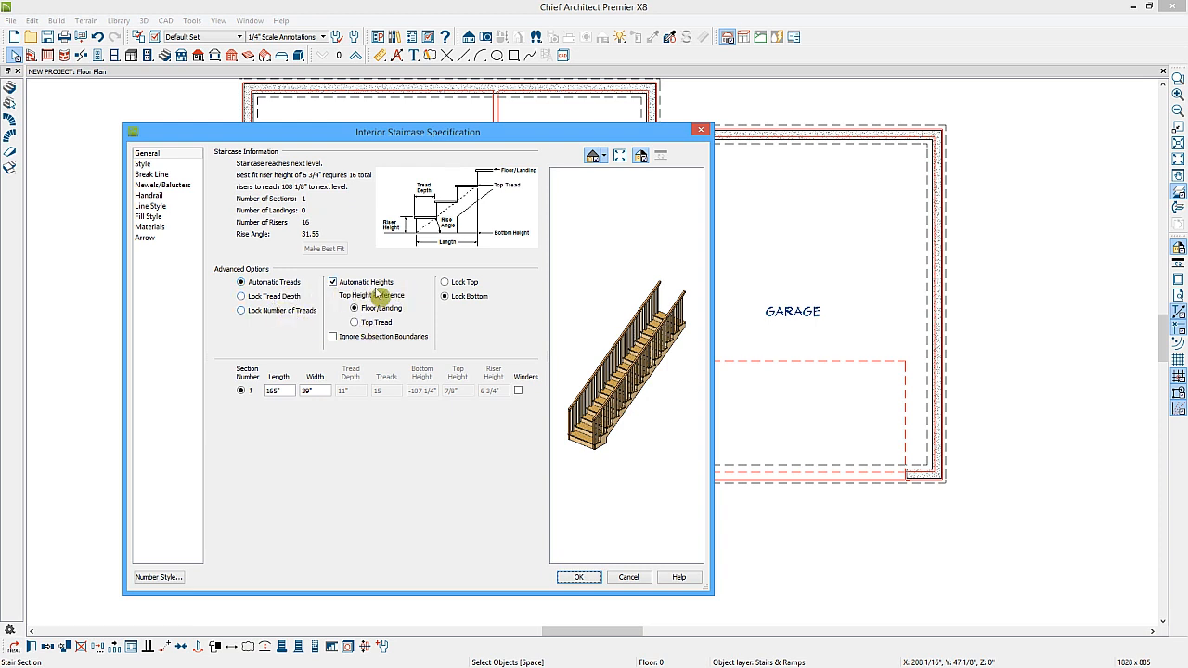
left_click(242, 296)
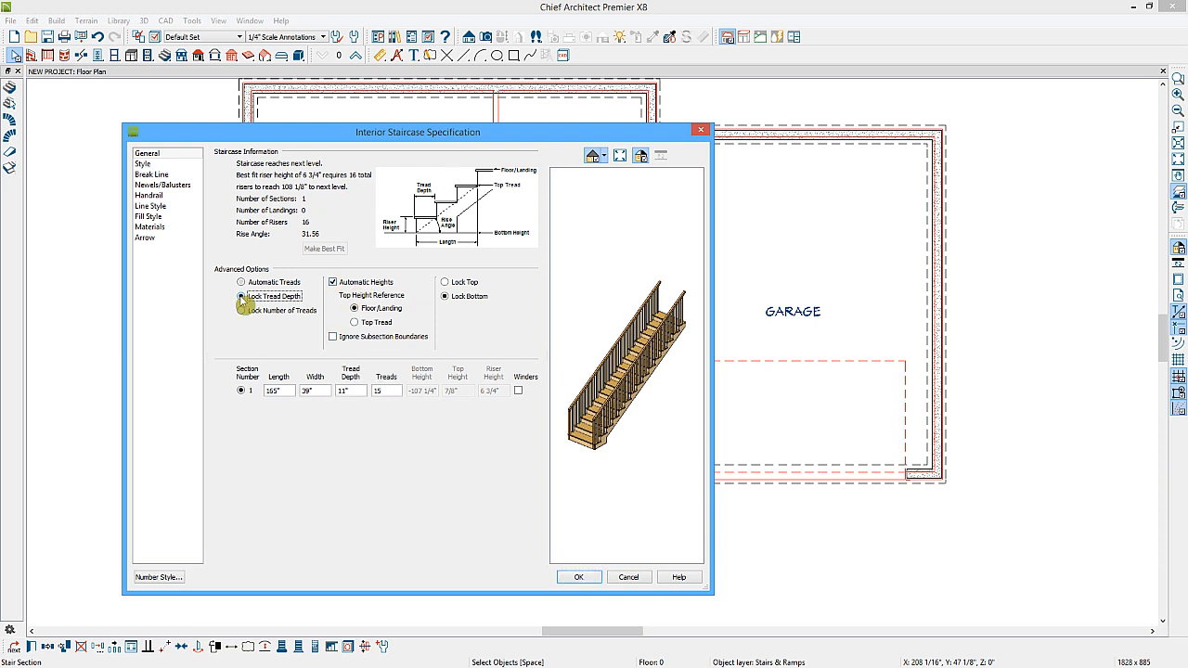
left_click(242, 311)
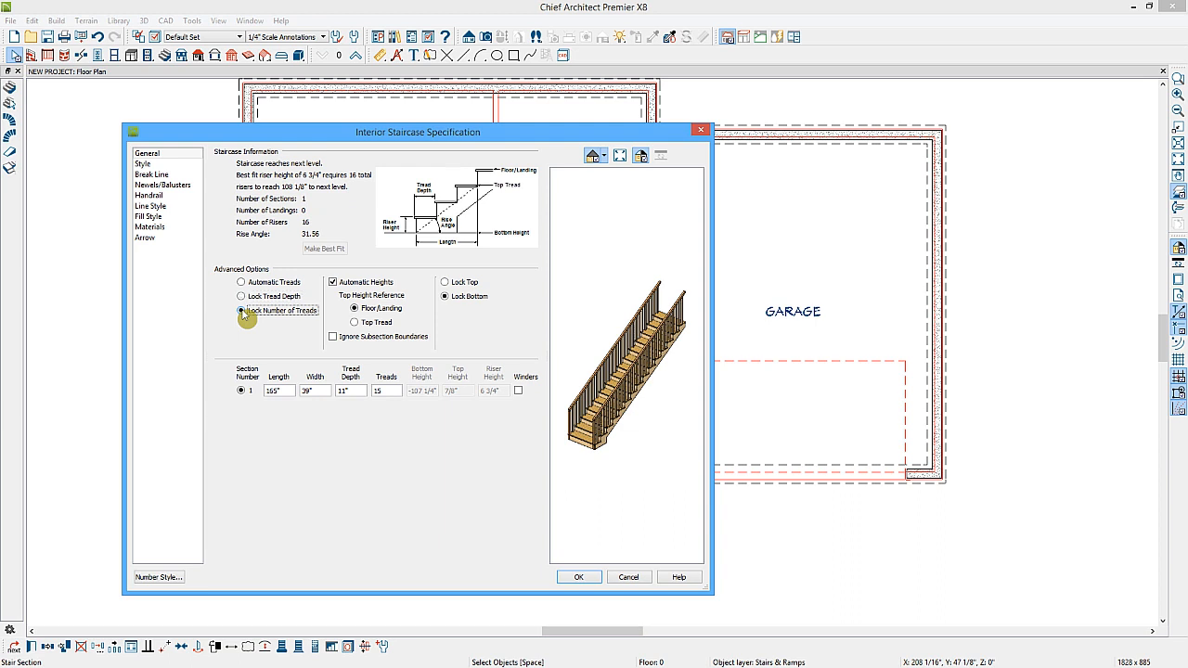
left_click(277, 392)
double_click(381, 391)
type("13")
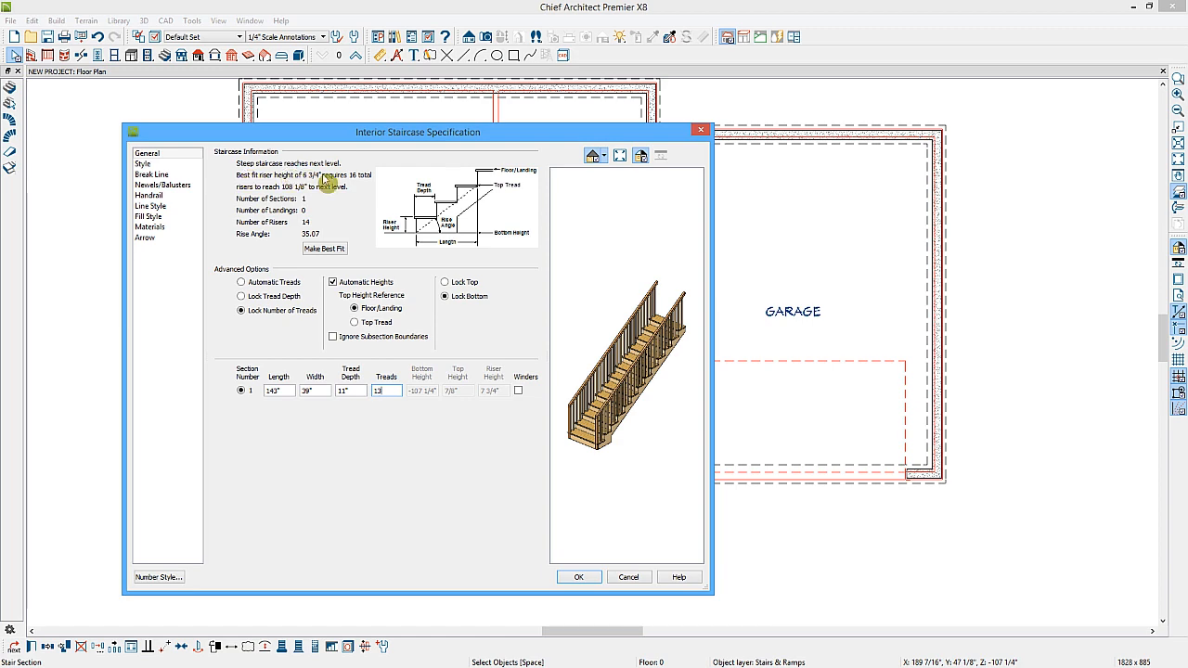
left_click(575, 576)
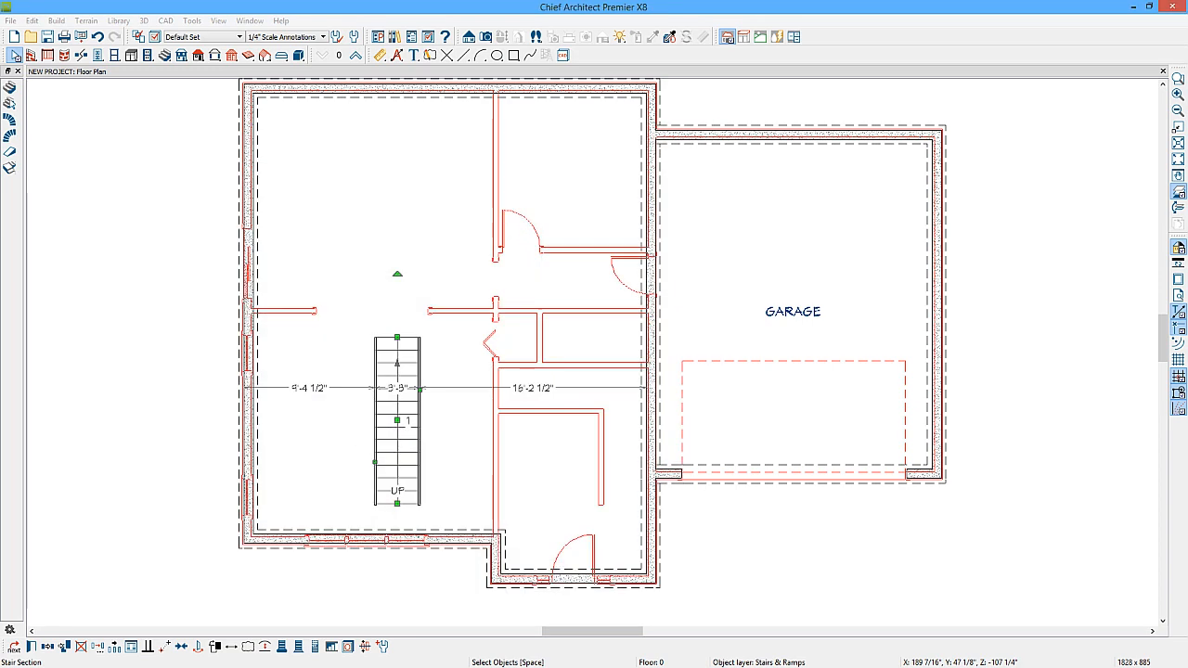
left_click_drag(397, 420, 451, 420)
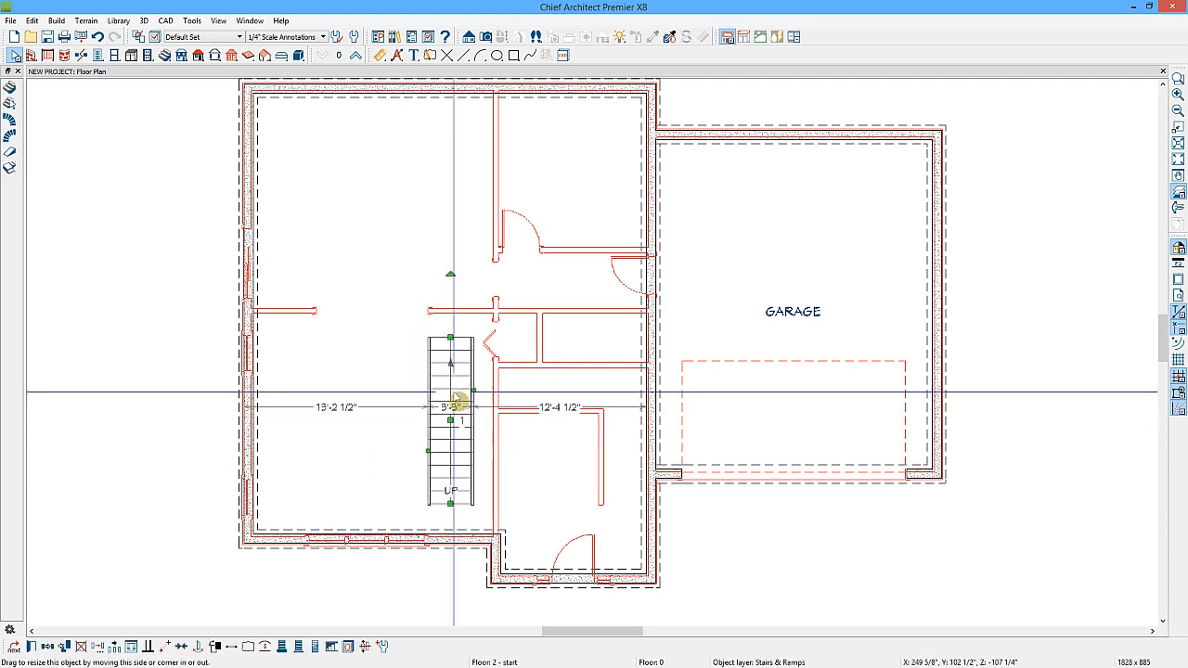
Step: Create a full camera view of the basement staircase and add an automatic stairwell opening above it
left_click(484, 37)
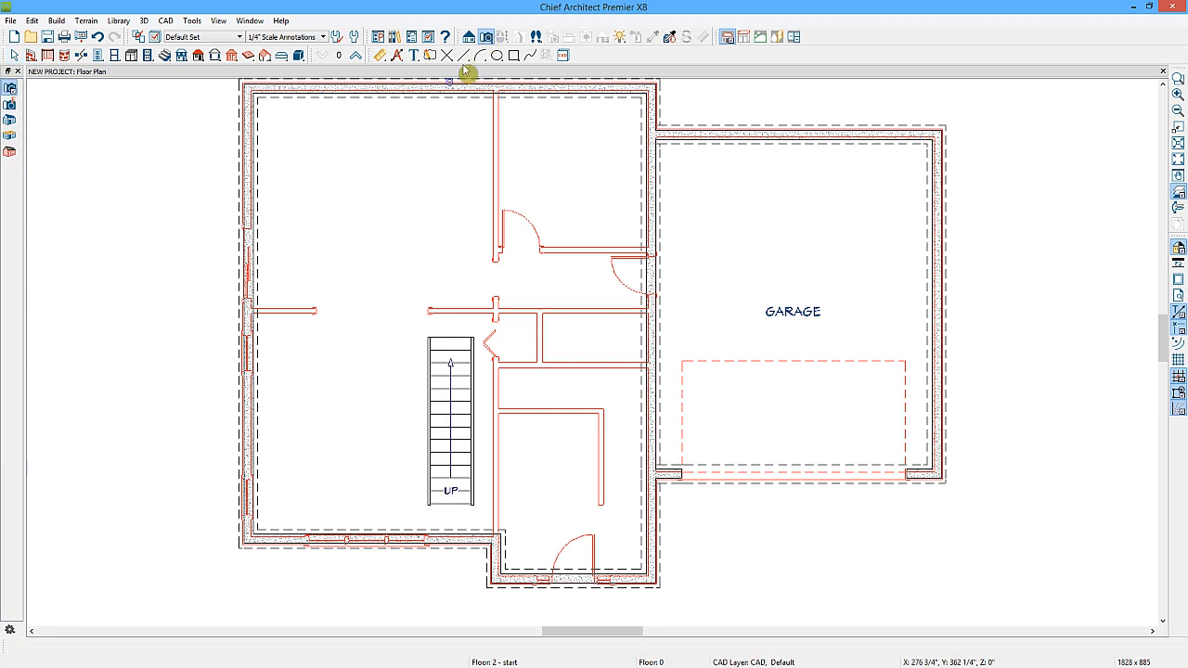
left_click_drag(284, 499, 480, 375)
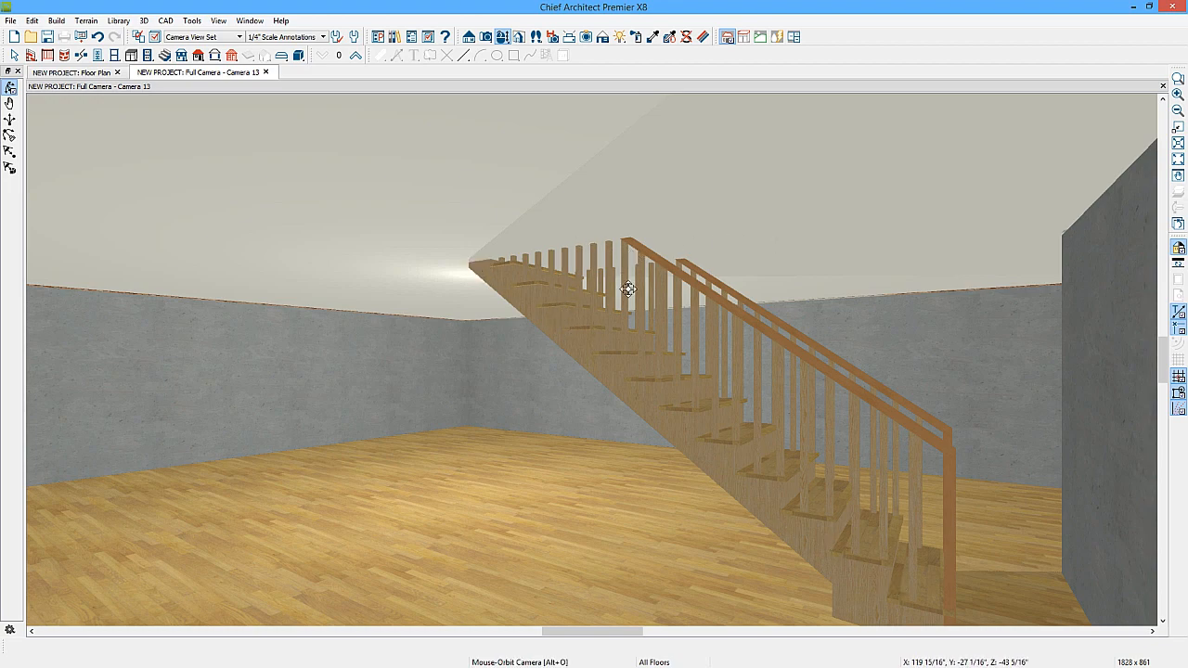
key("space")
left_click(651, 383)
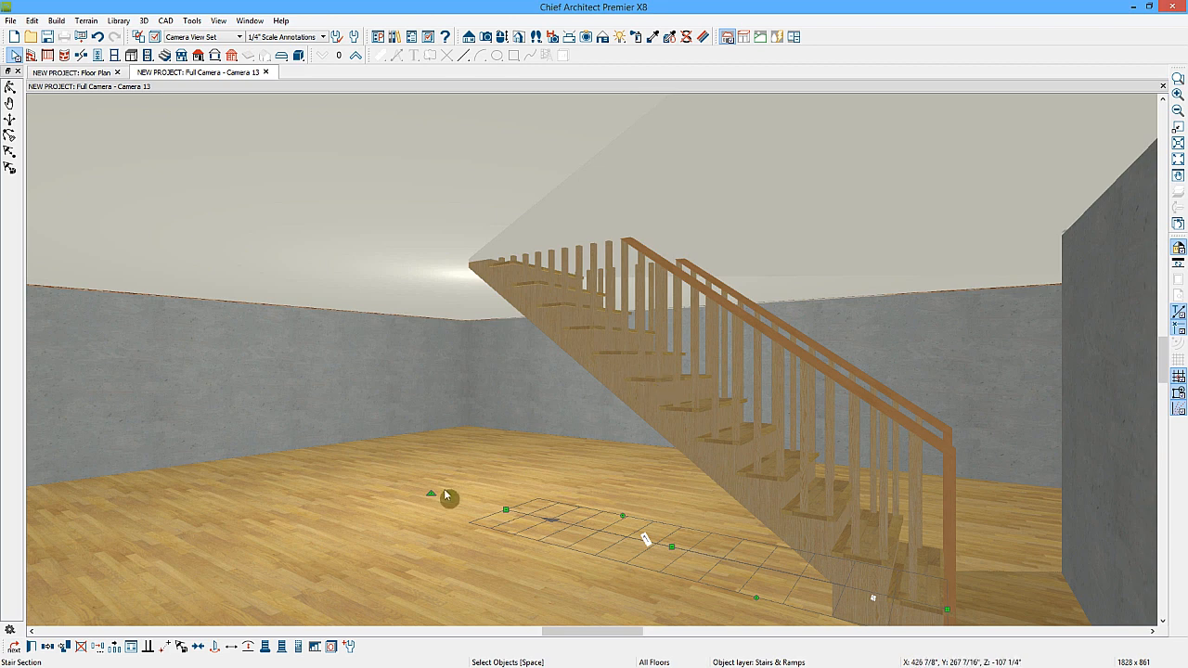
left_click(314, 647)
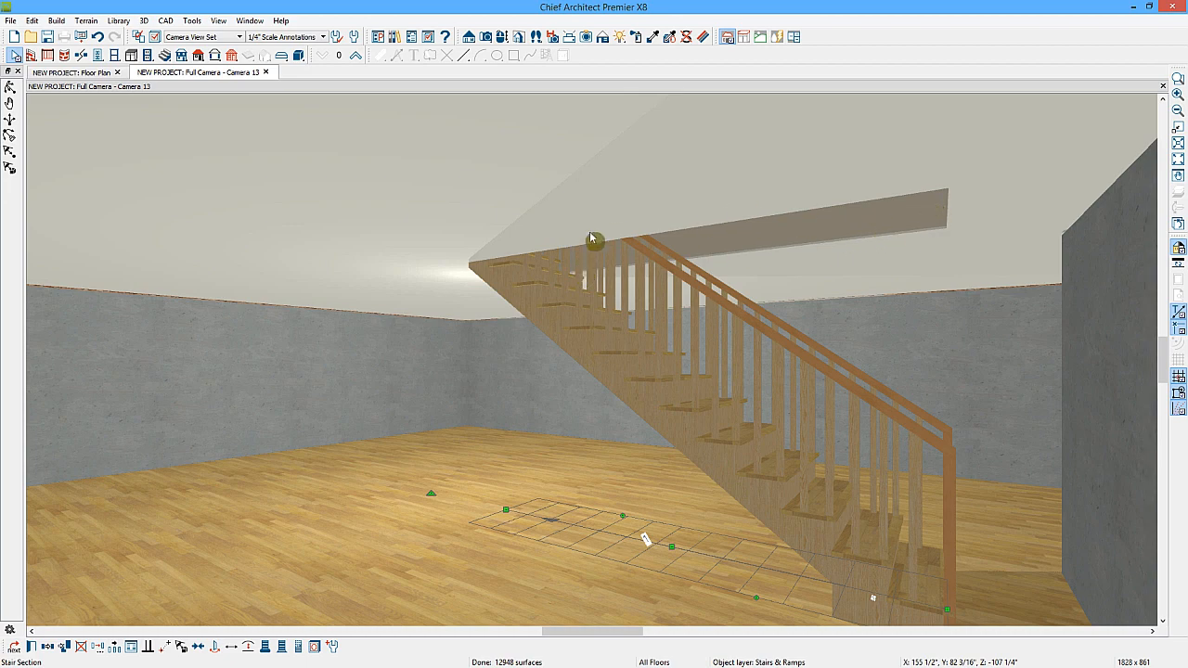
Step: Return to the floor plan, go up to the first floor, and turn off the reference display
left_click(84, 72)
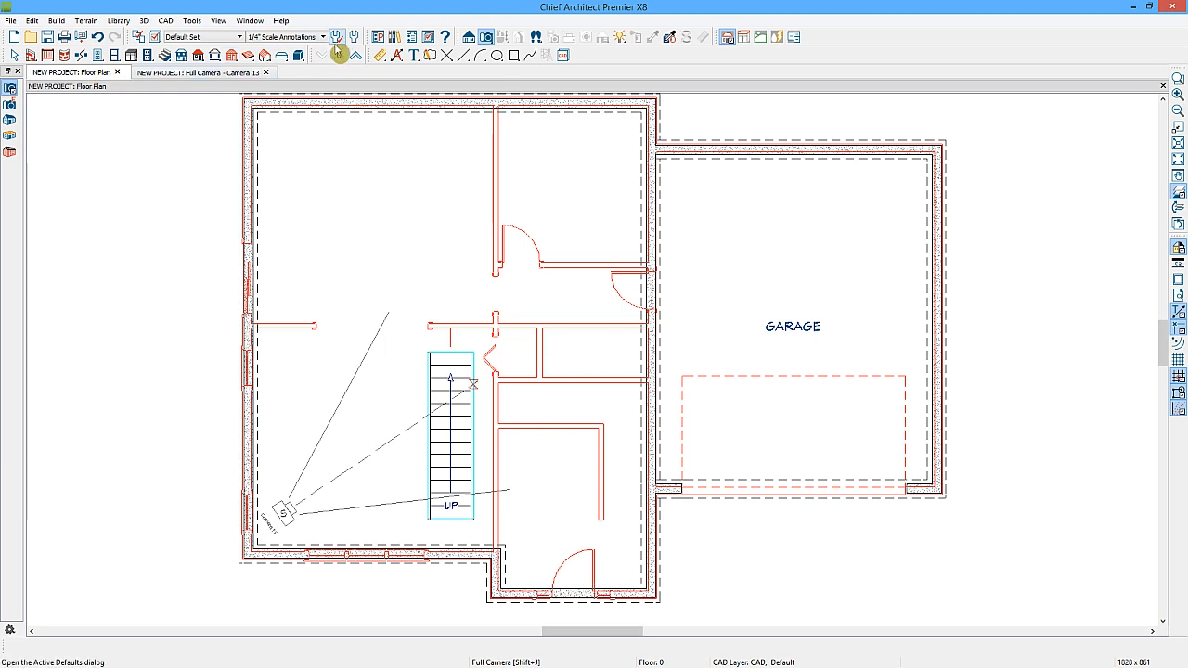
left_click(356, 55)
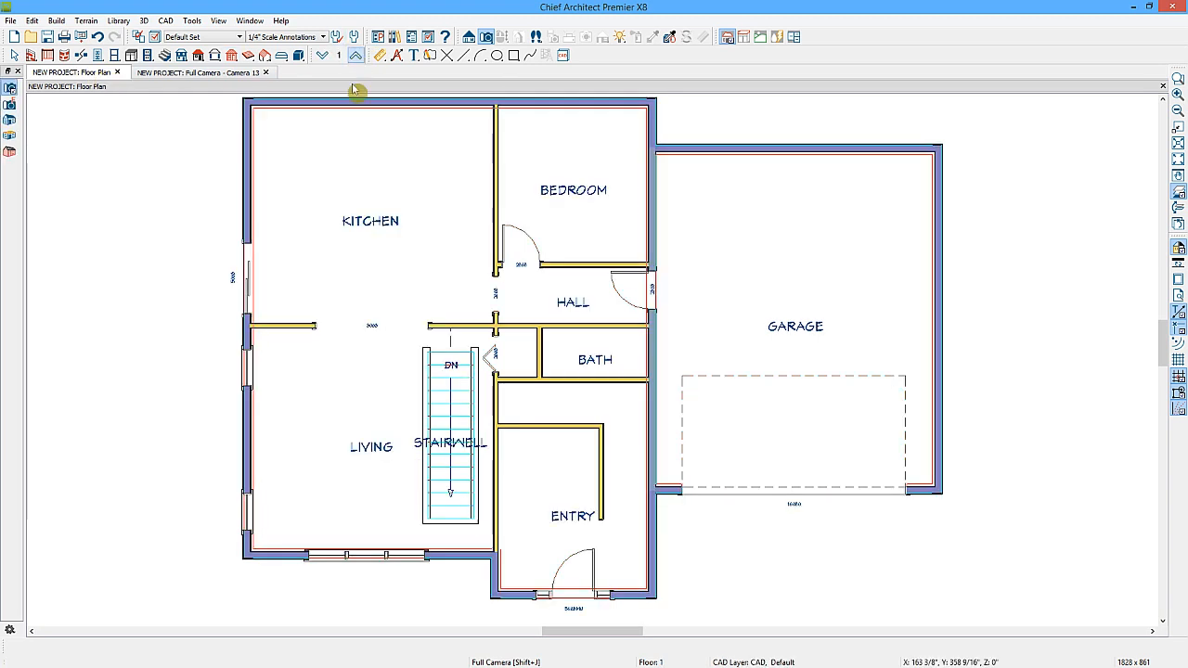
left_click(1179, 192)
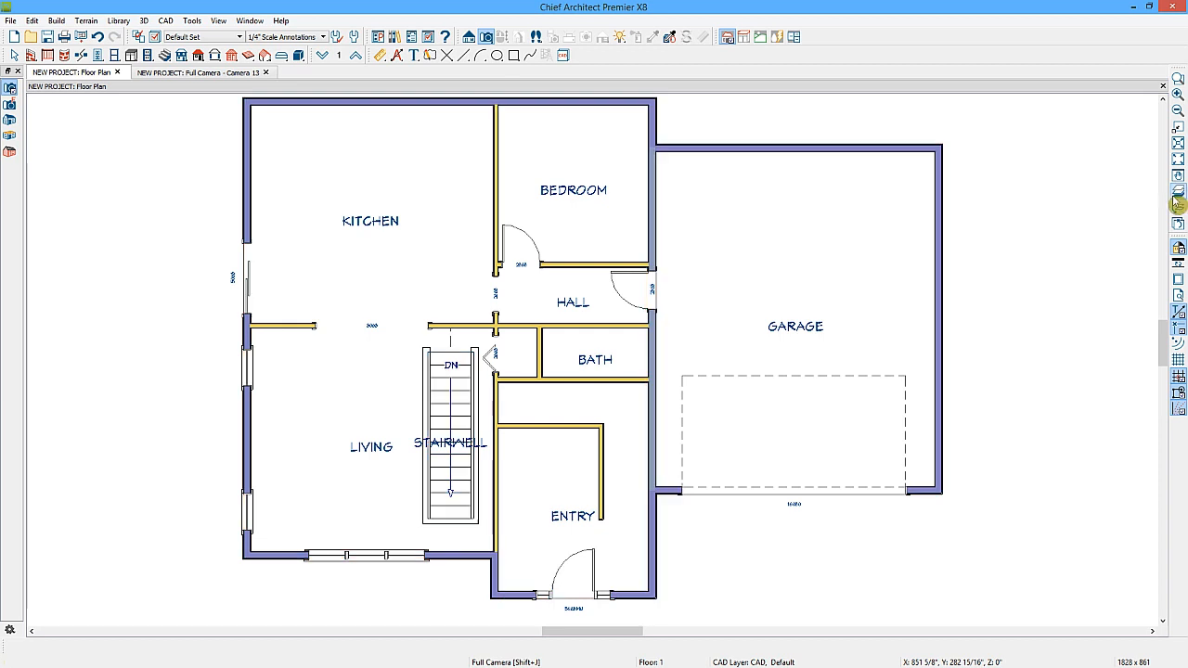
Step: Examine the first-floor stairwell and its railings in a full camera view from the living room, and close that view
left_click(486, 37)
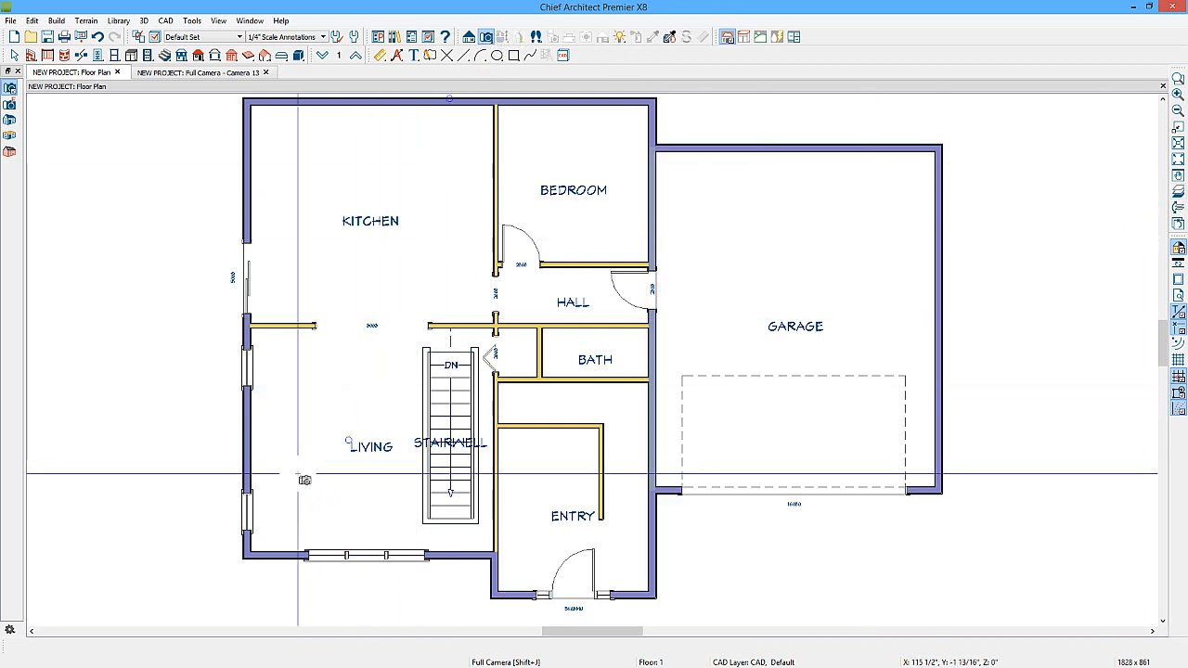
left_click_drag(278, 528, 410, 369)
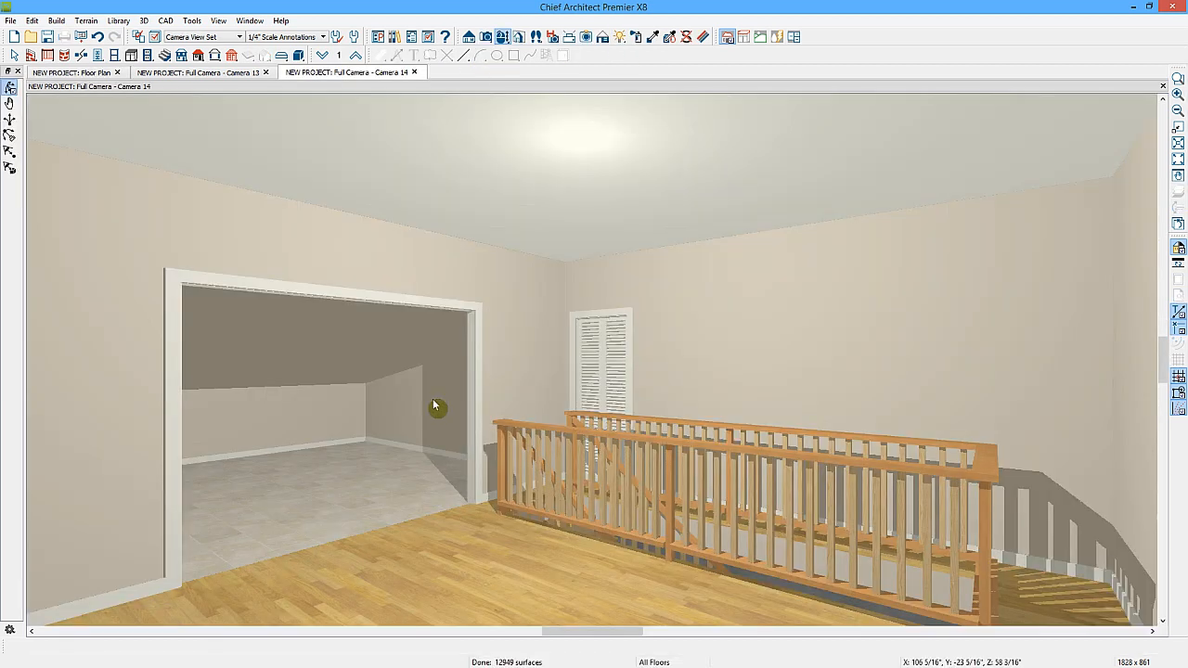
left_click_drag(645, 413, 609, 443)
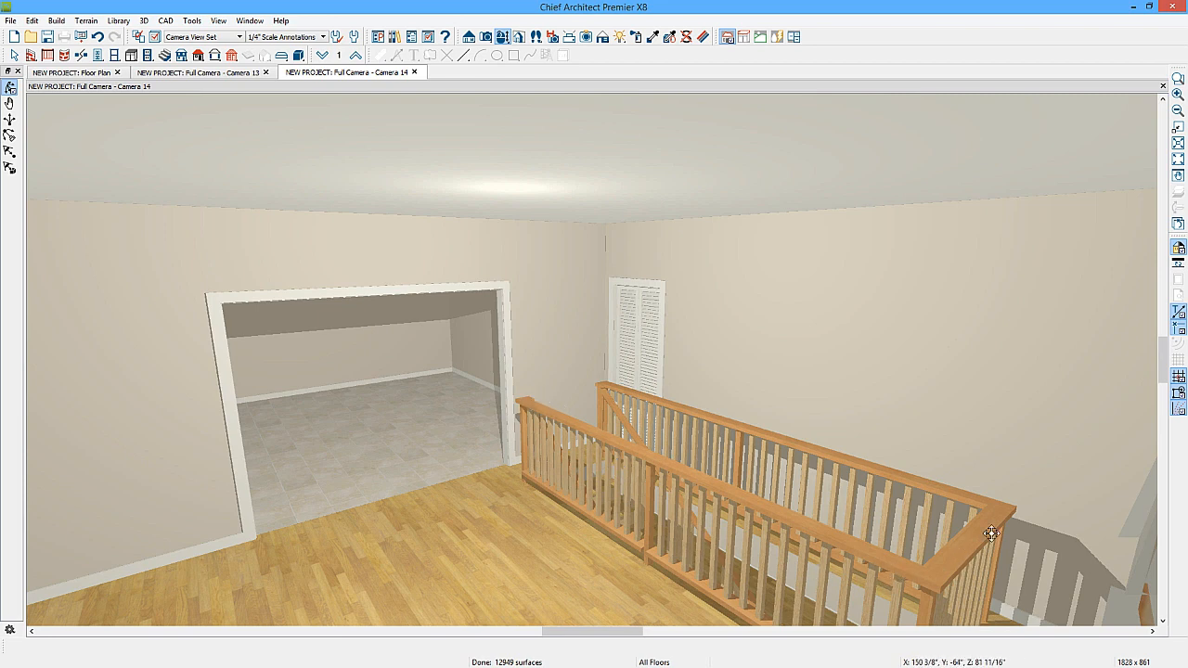
left_click(415, 72)
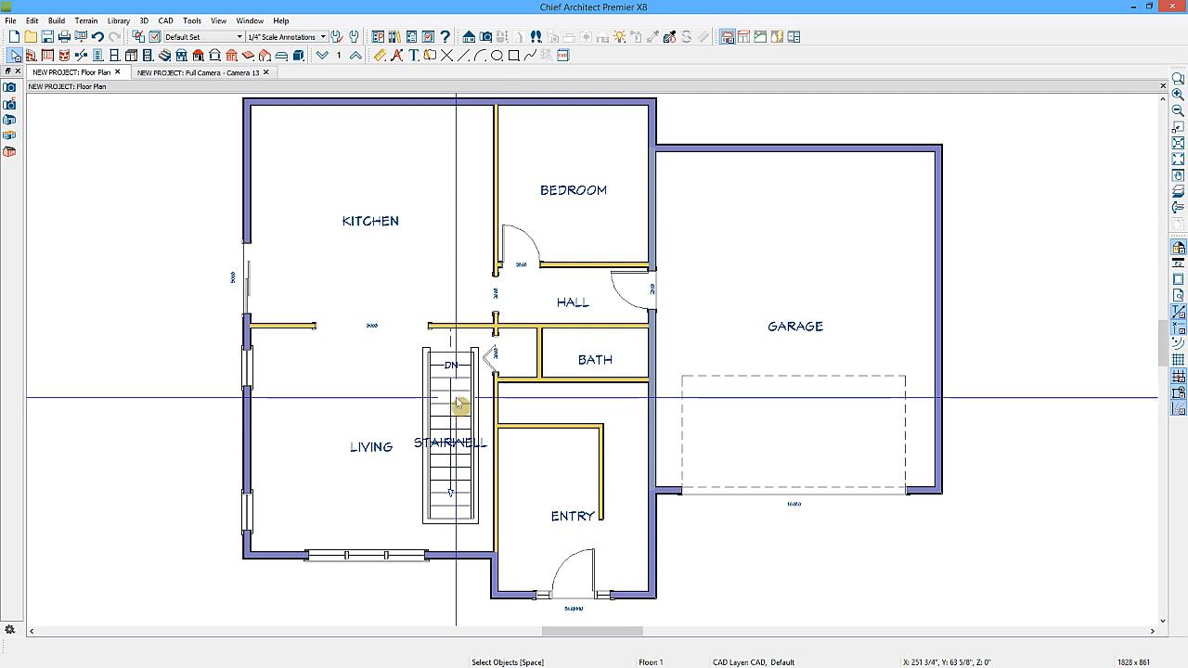
Step: Examine the stairwell's room type and floor structure settings in its room specification
left_click(457, 403)
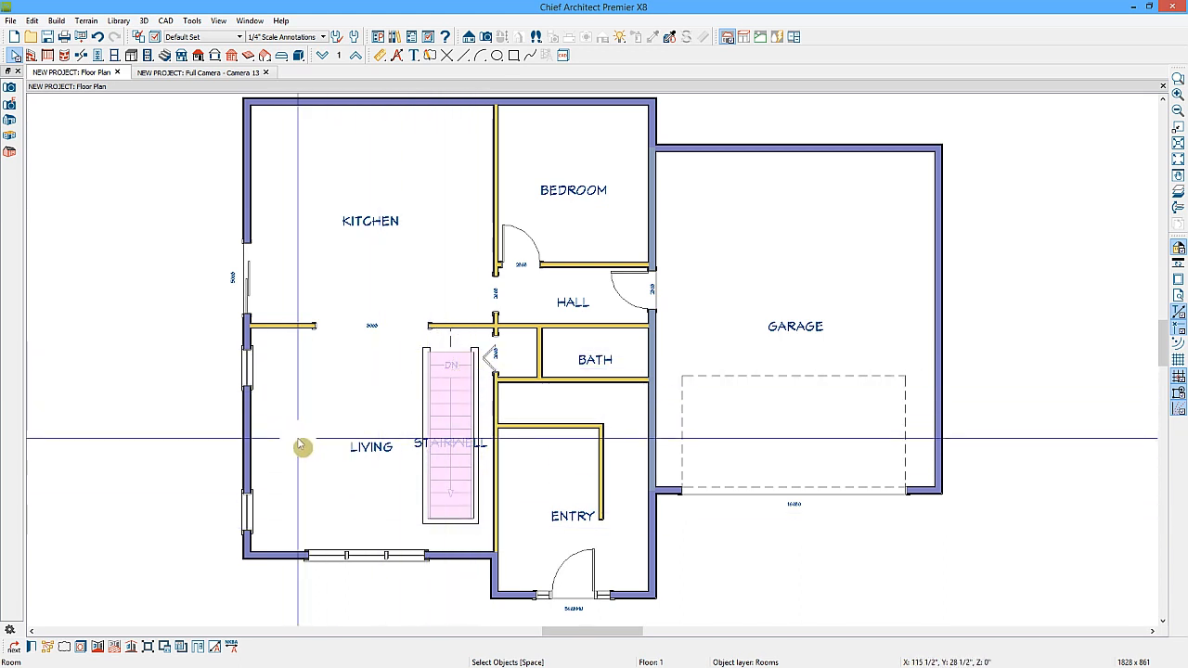
left_click(32, 648)
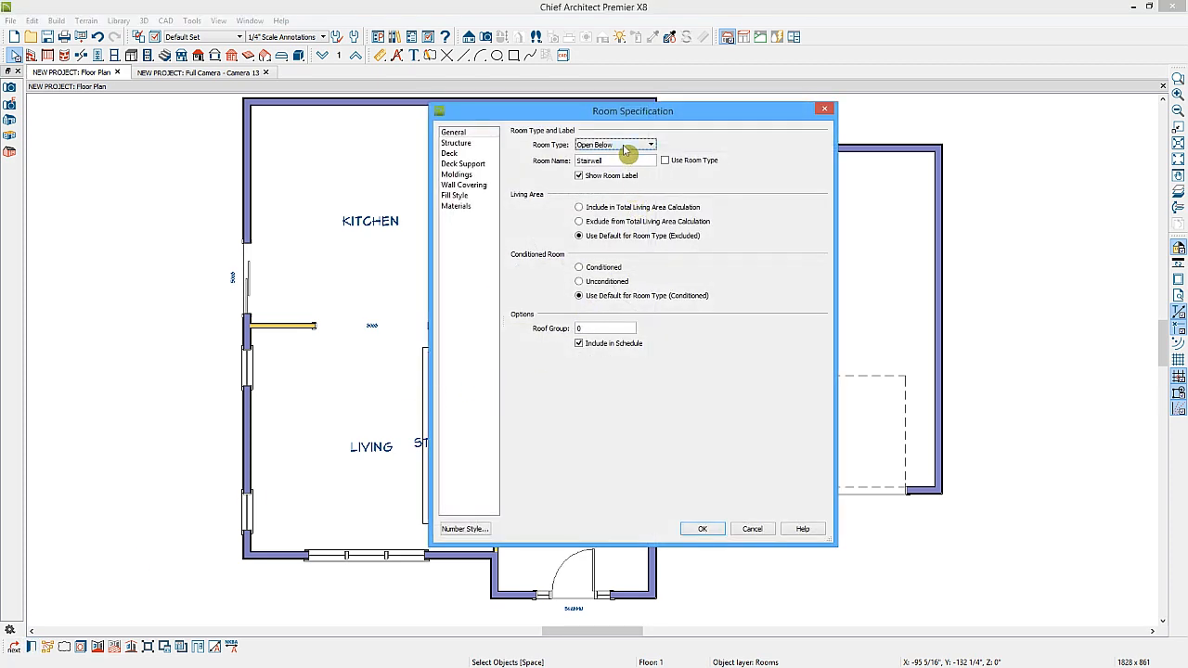
left_click(626, 148)
left_click(624, 146)
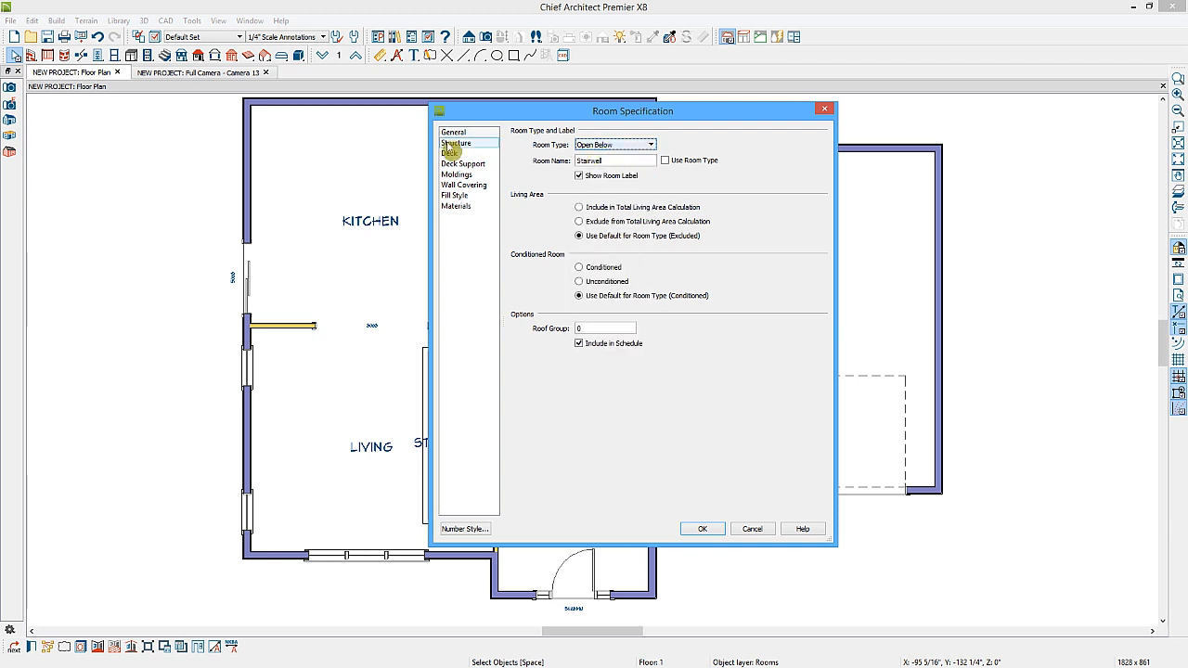
left_click(452, 146)
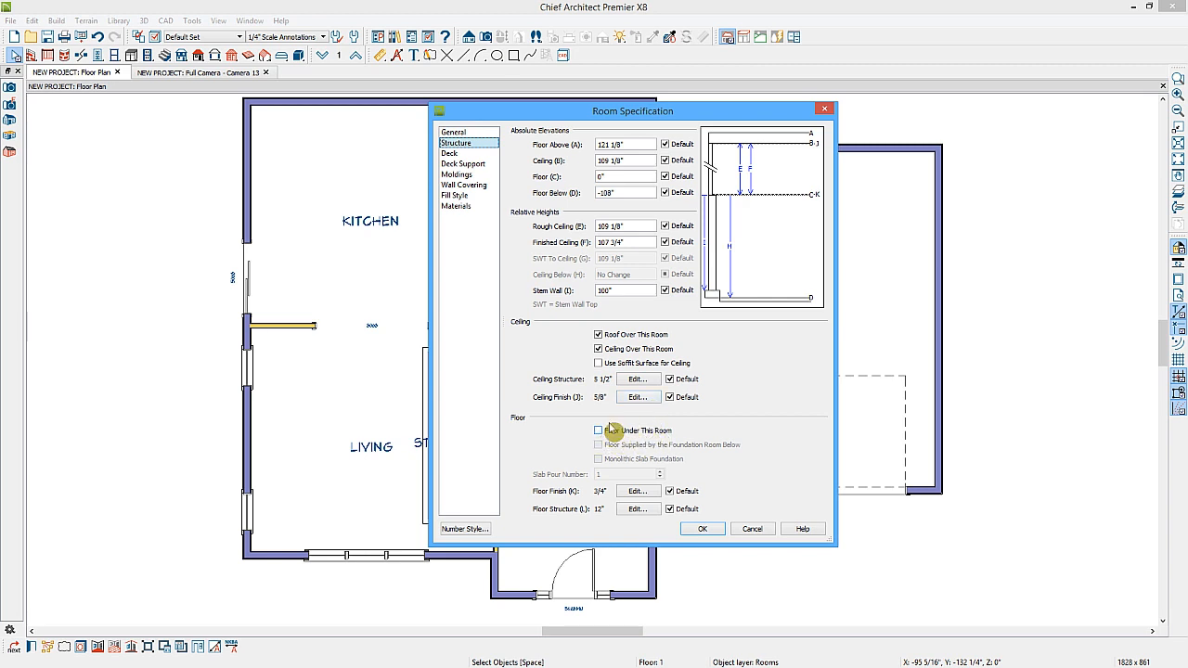
left_click(703, 529)
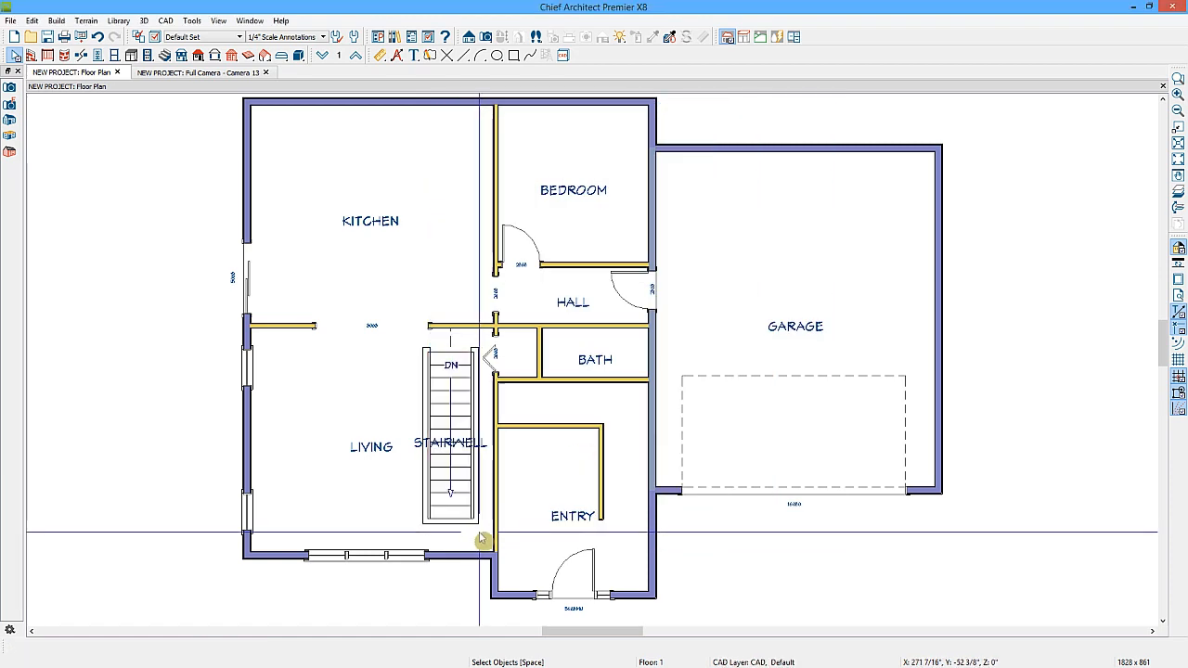
Step: Delete the first-floor stairwell and the straight staircase in the basement, and close the remaining camera view
left_click(408, 355)
key("Delete")
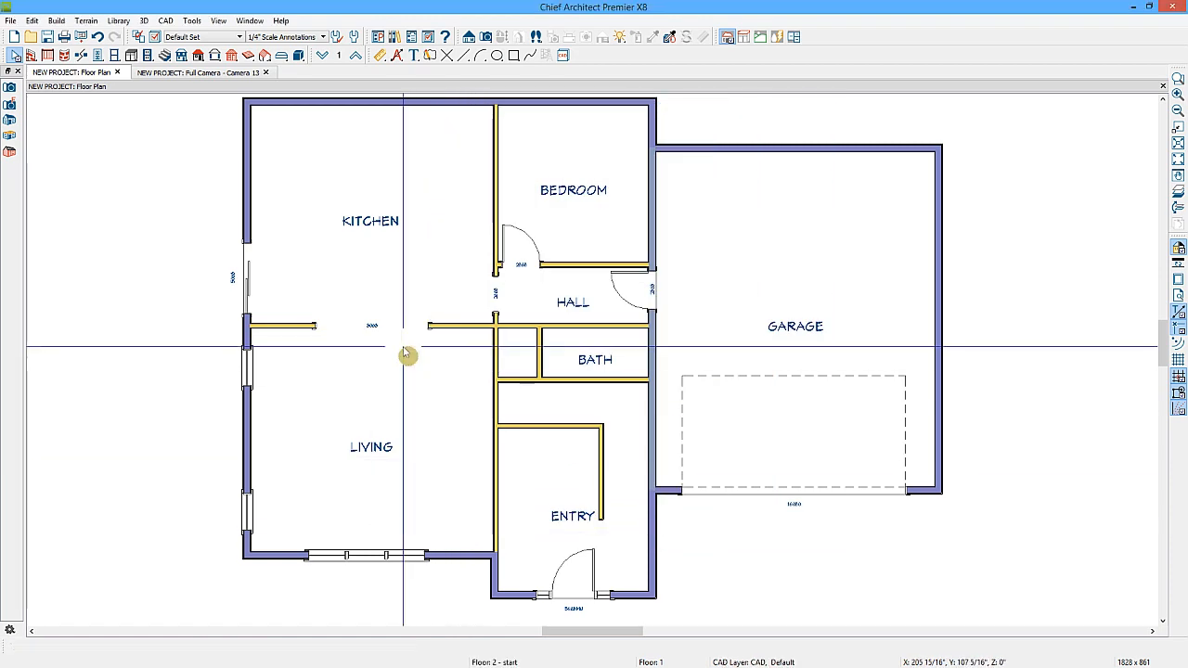
left_click(322, 55)
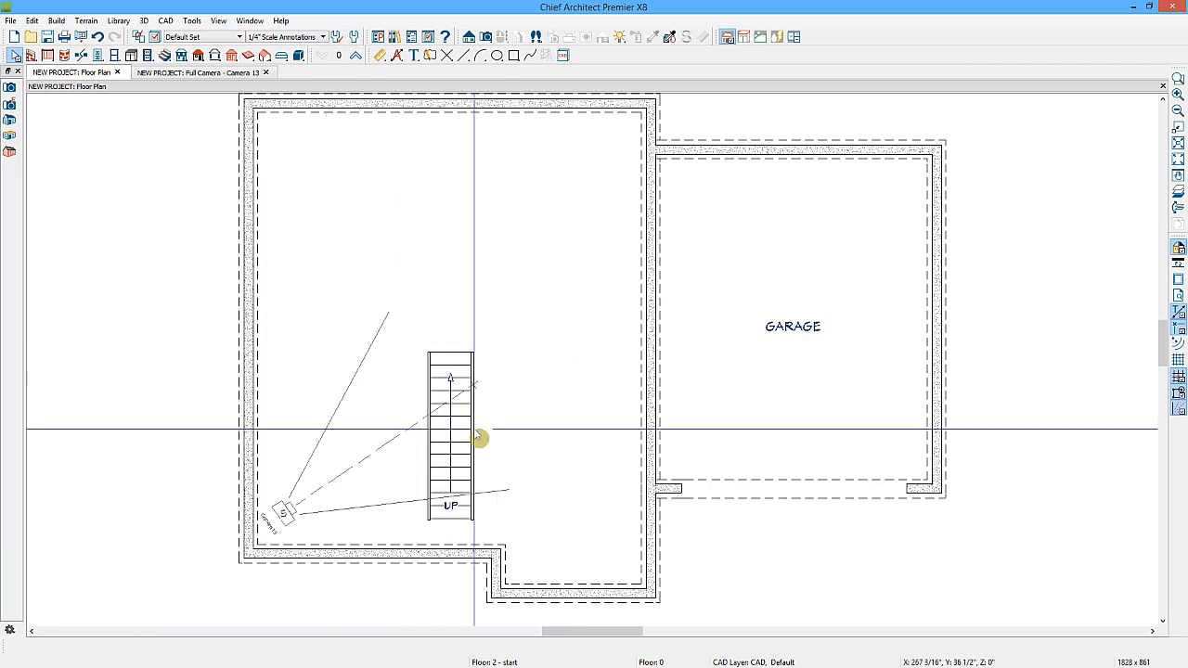
left_click(469, 444)
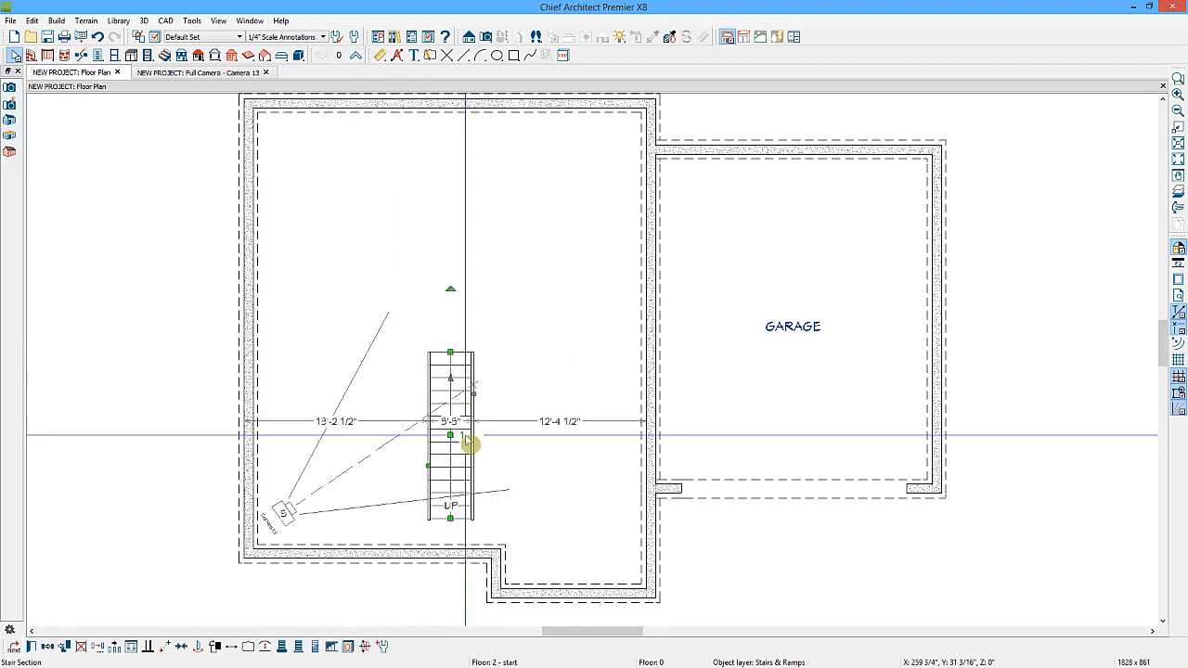
key("Delete")
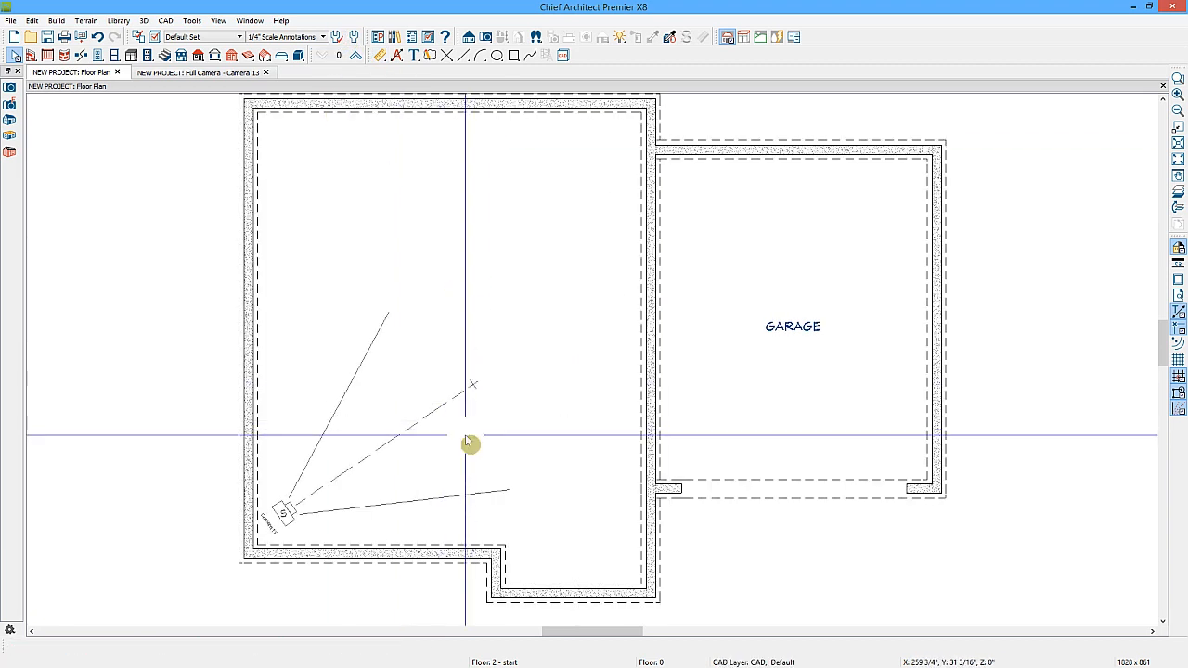
left_click(267, 73)
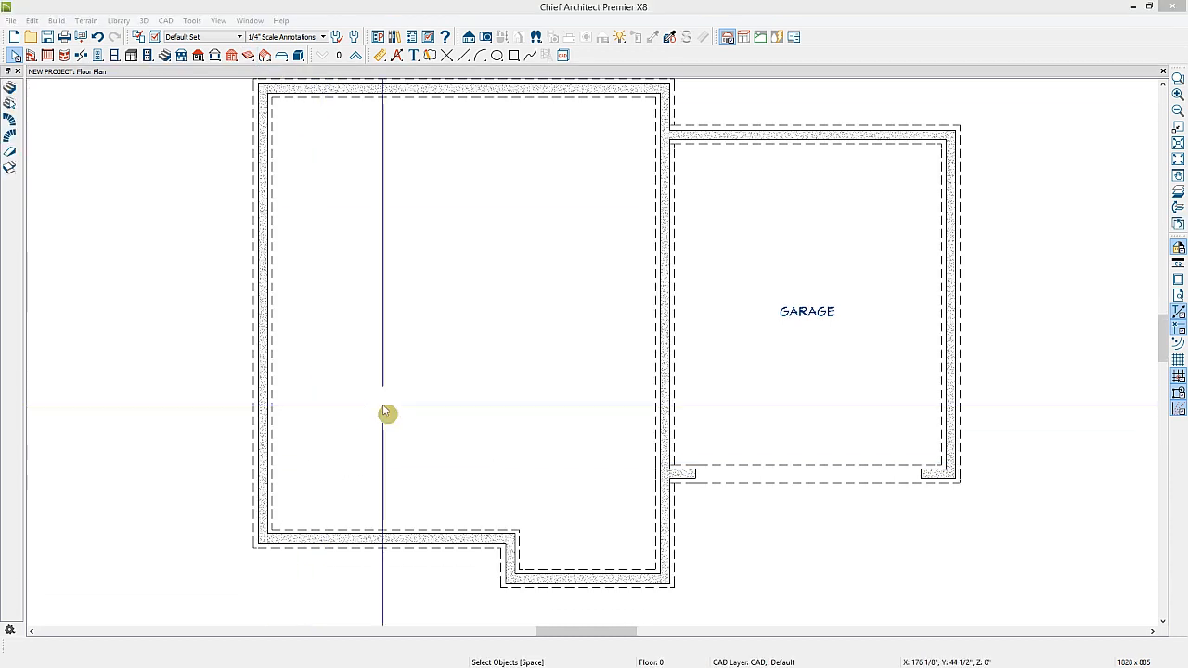
Step: Draw two side-by-side straight stair sections about 7'-7" long in the basement, running in opposite directions
left_click(11, 87)
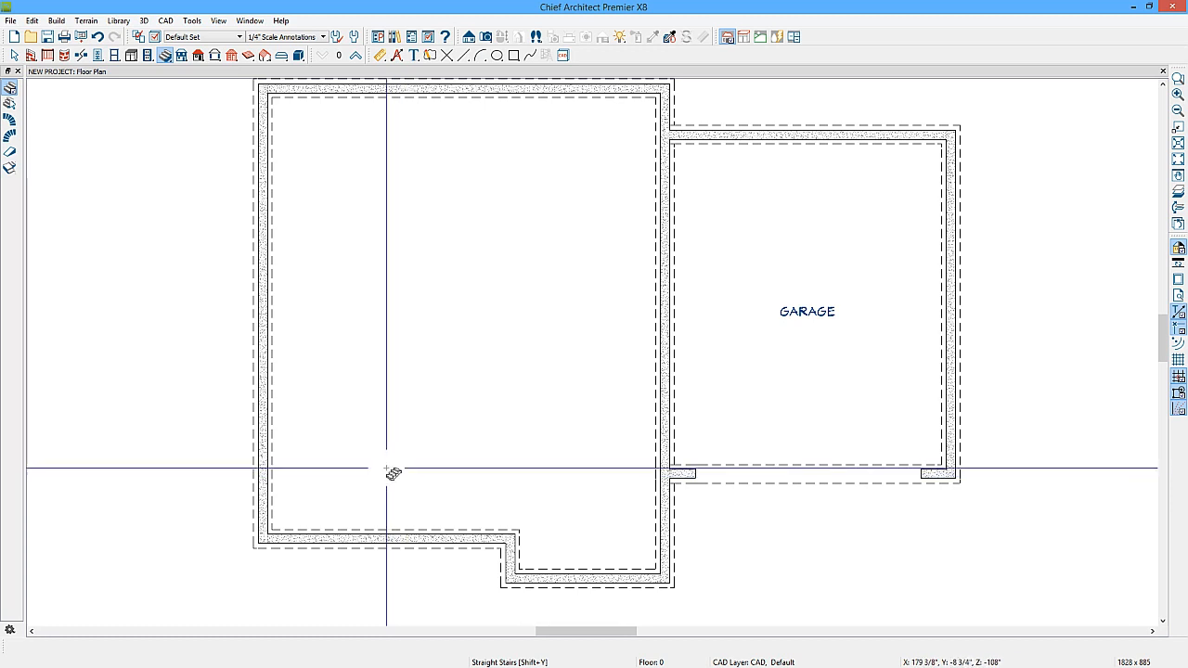
left_click_drag(386, 467, 387, 361)
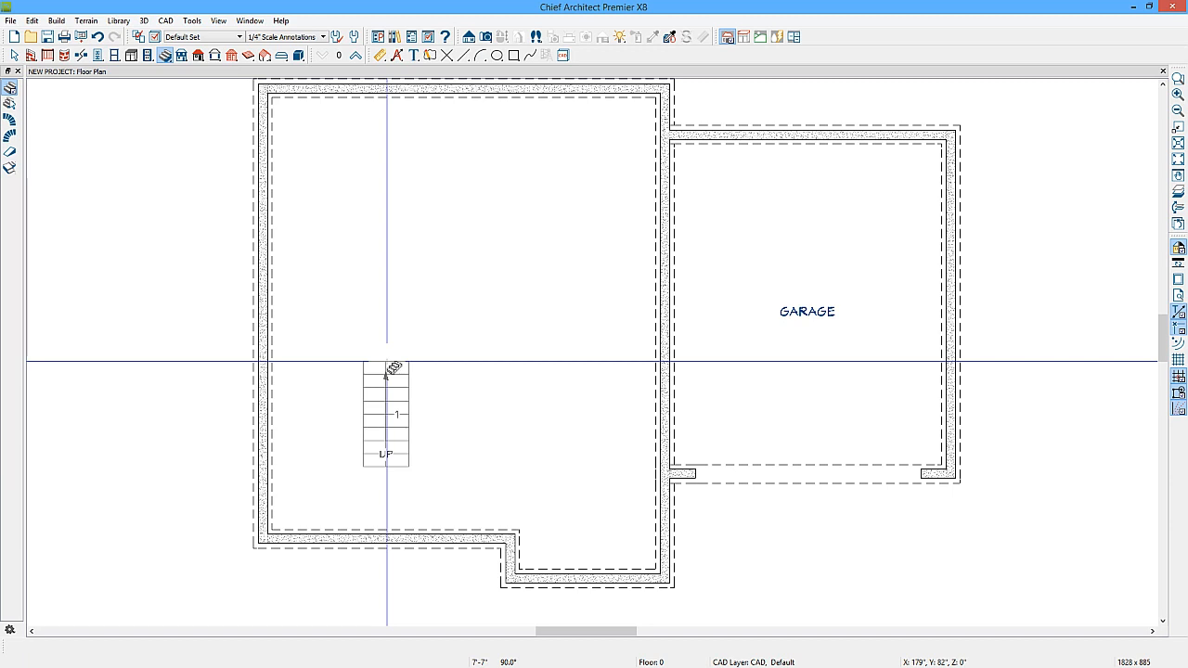
left_click_drag(387, 361, 387, 361)
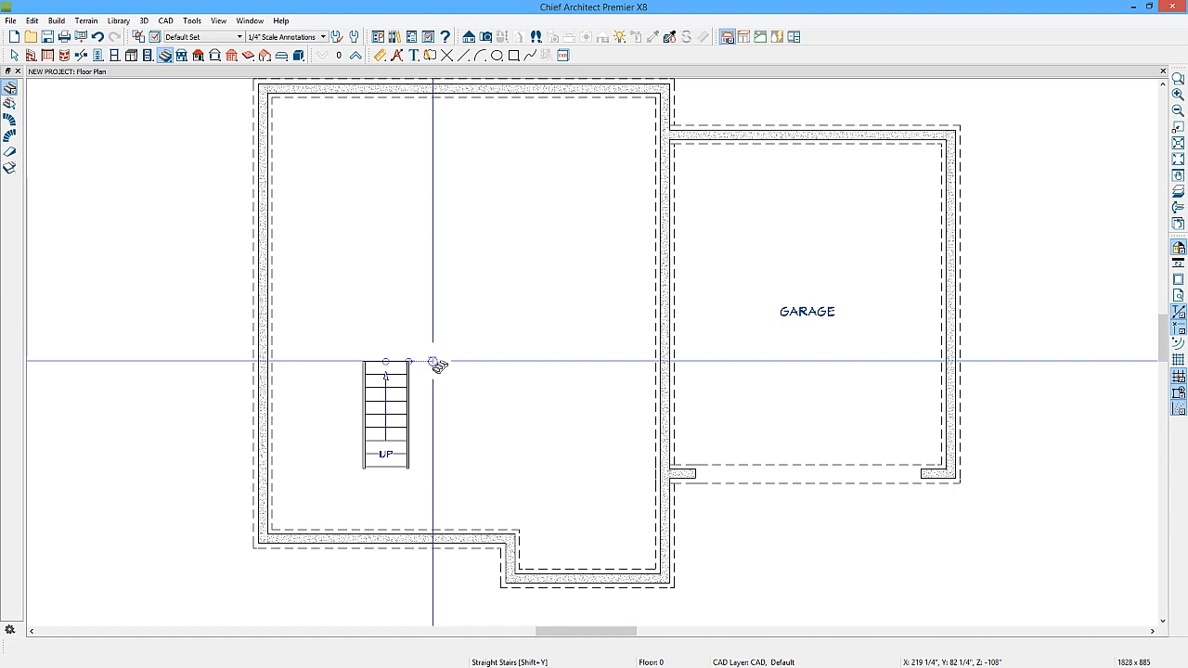
left_click_drag(438, 364, 441, 468)
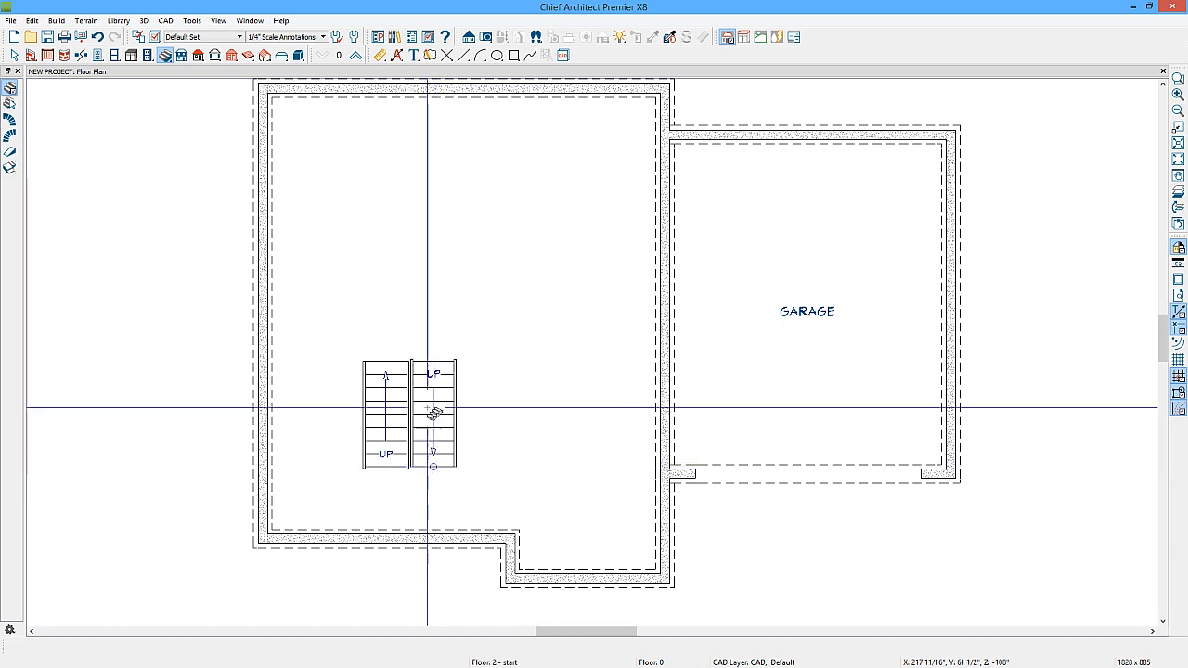
Step: Create a full camera view looking at the two basement stair sections, and return to the floor plan
left_click(486, 36)
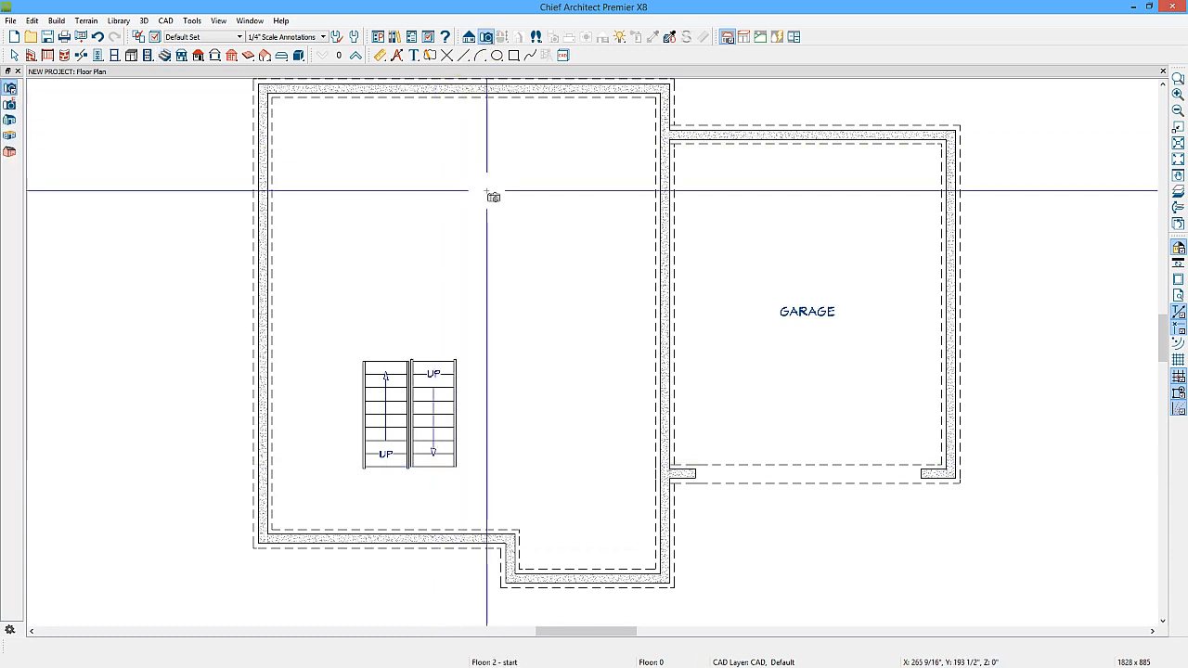
left_click_drag(583, 512, 392, 399)
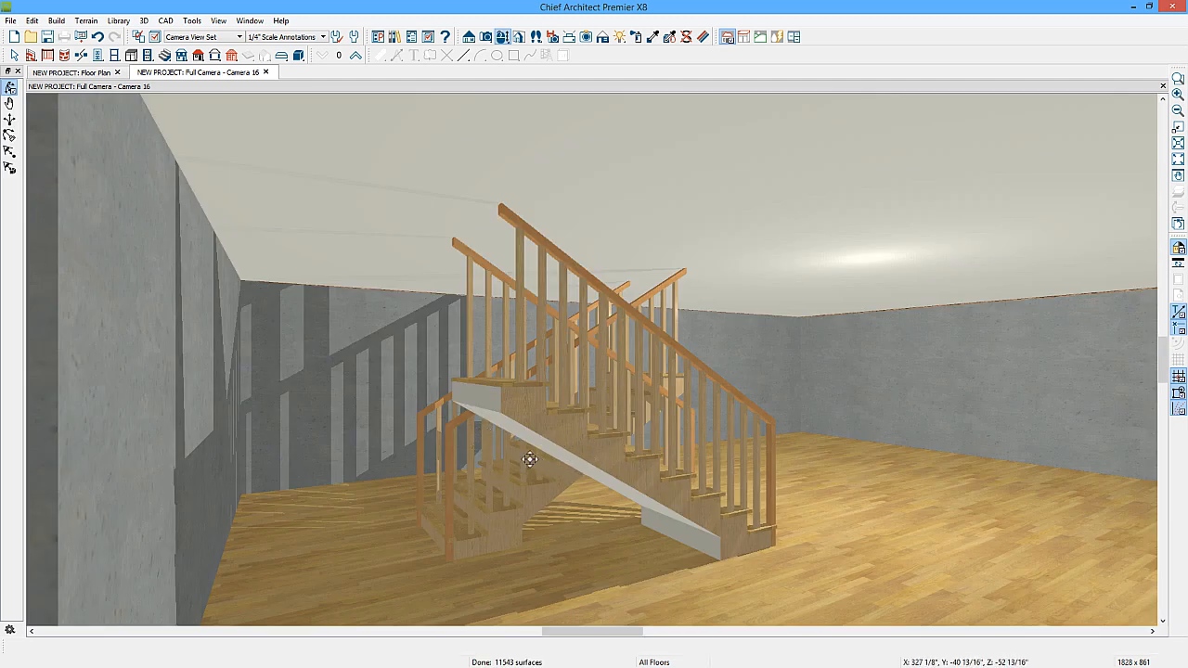
left_click(98, 73)
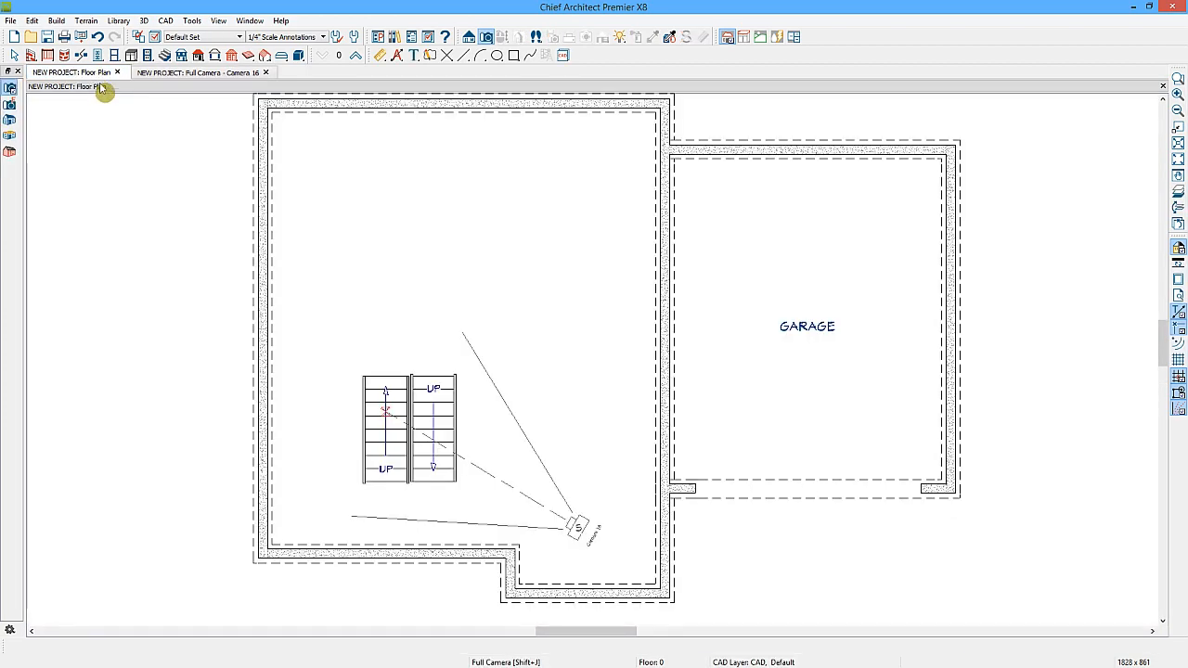
Step: Connect the two basement stair sections with a landing at their adjacent ends, and check the U-shaped staircase in the camera view
left_click(166, 56)
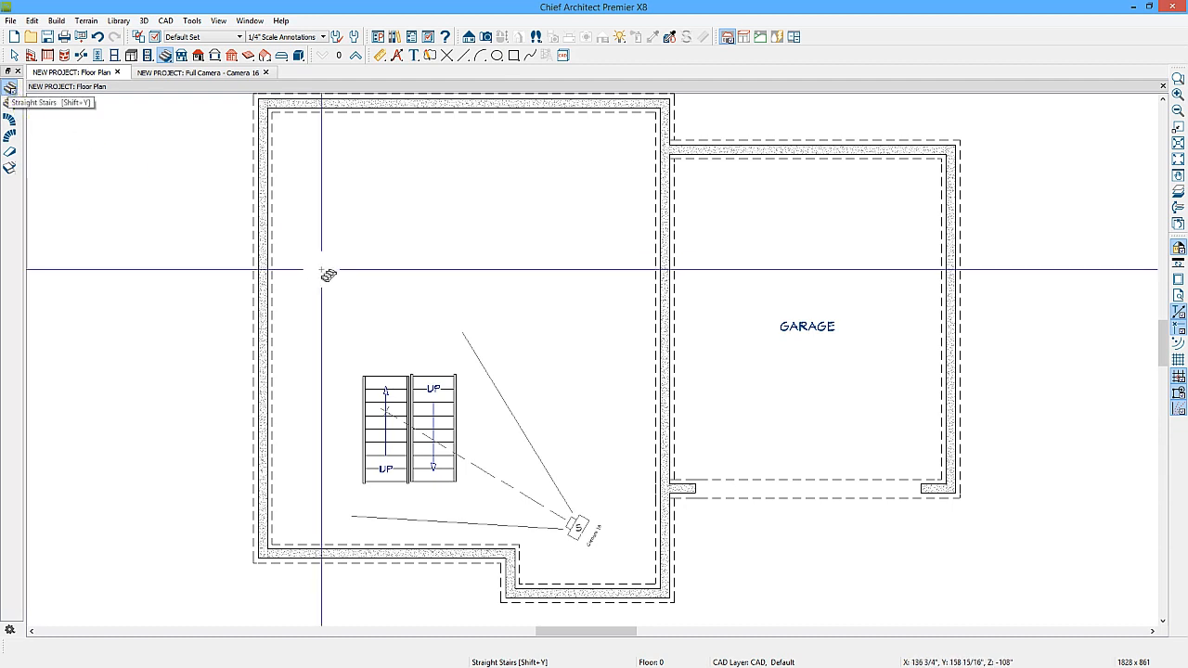
left_click(413, 356)
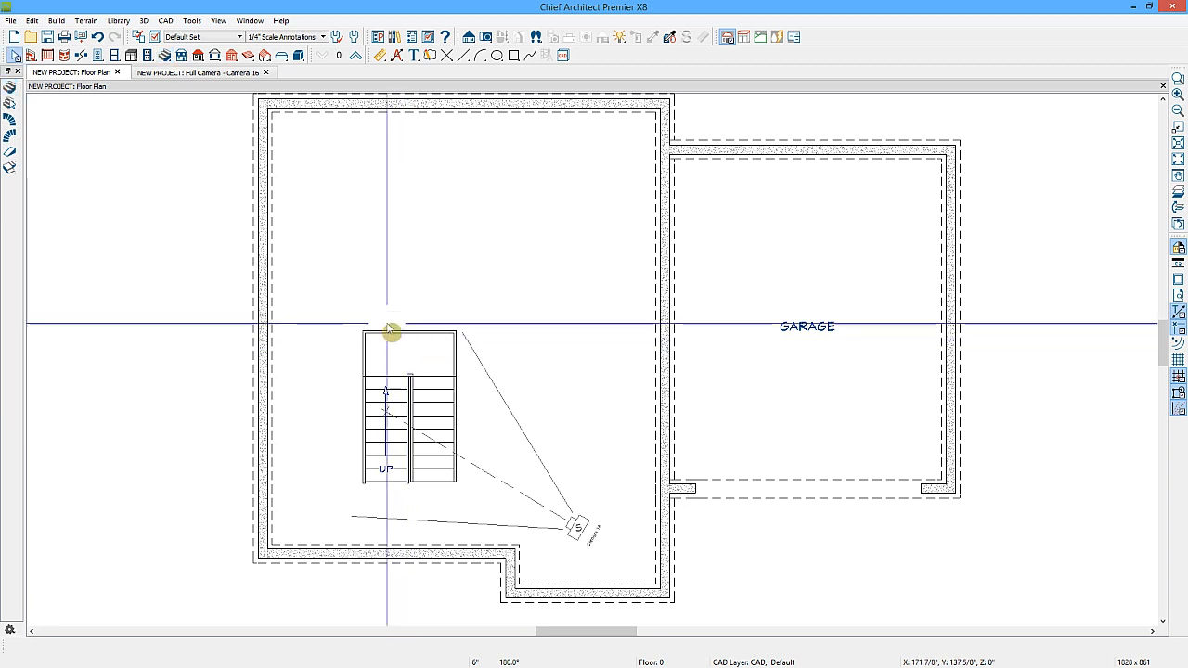
key("space")
left_click(208, 75)
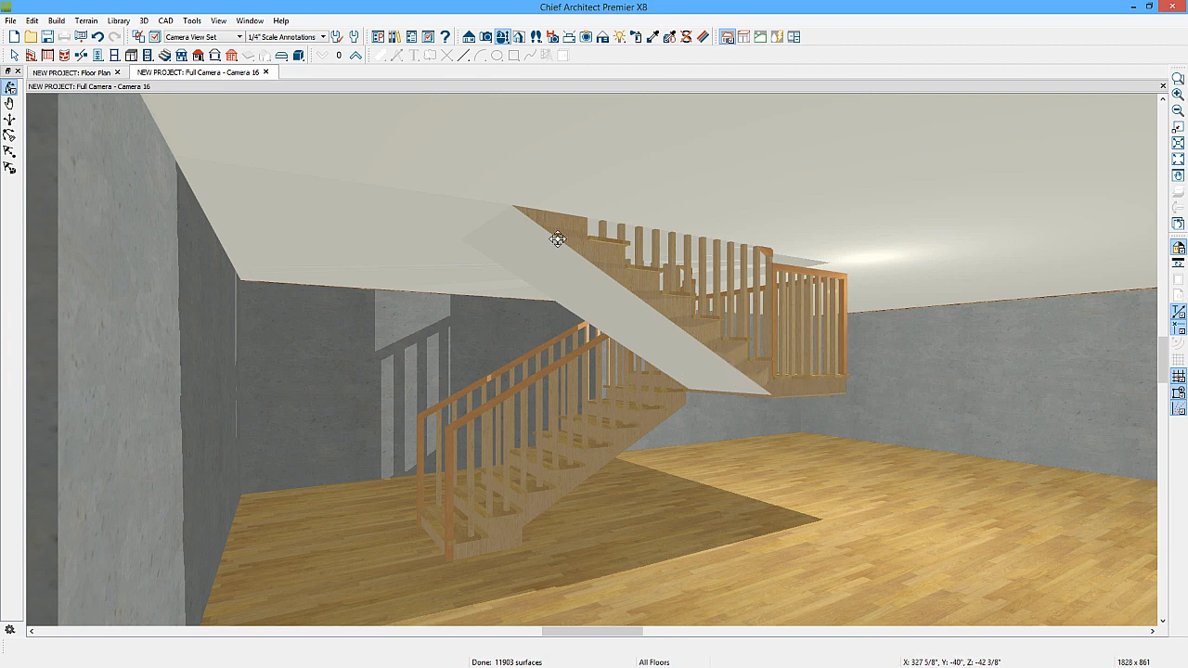
key("space")
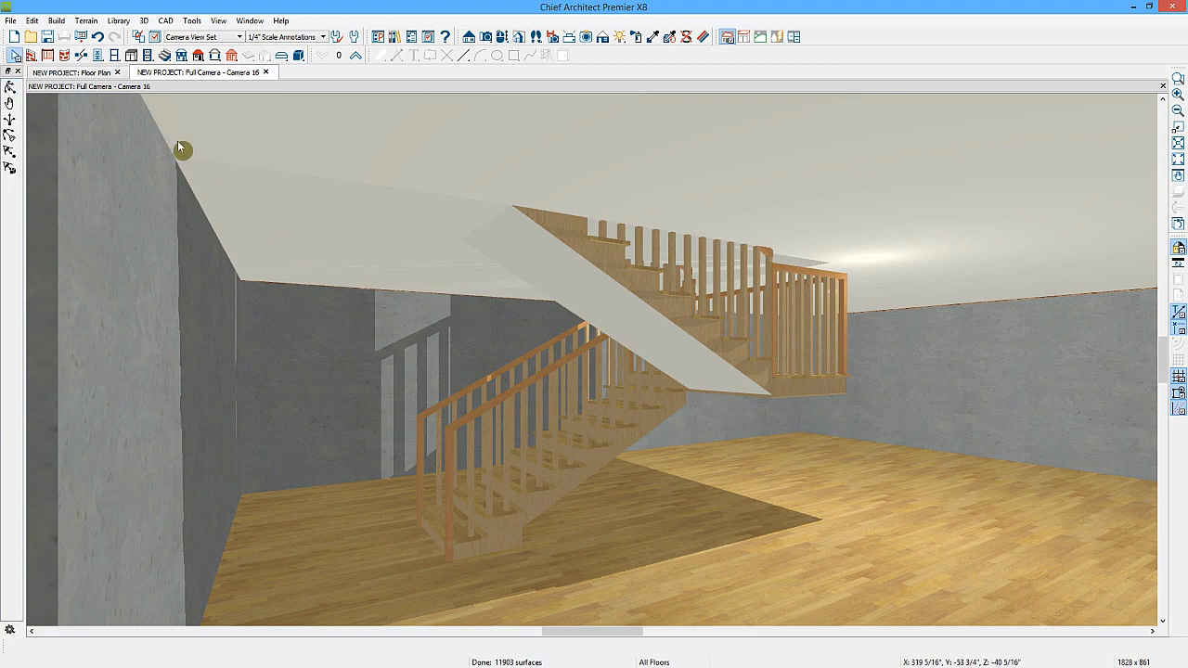
left_click(99, 74)
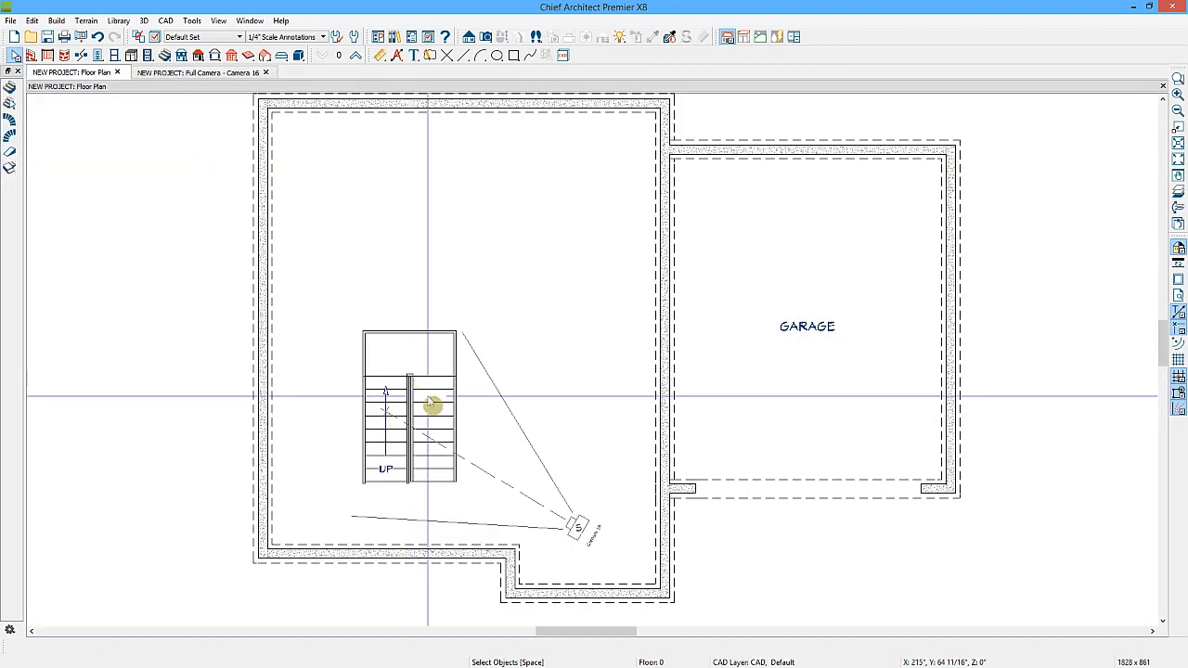
Step: Set both sections of the U-shaped staircase to 7 treads, and lock the staircase's tread depth
left_click(435, 412)
double_click(434, 412)
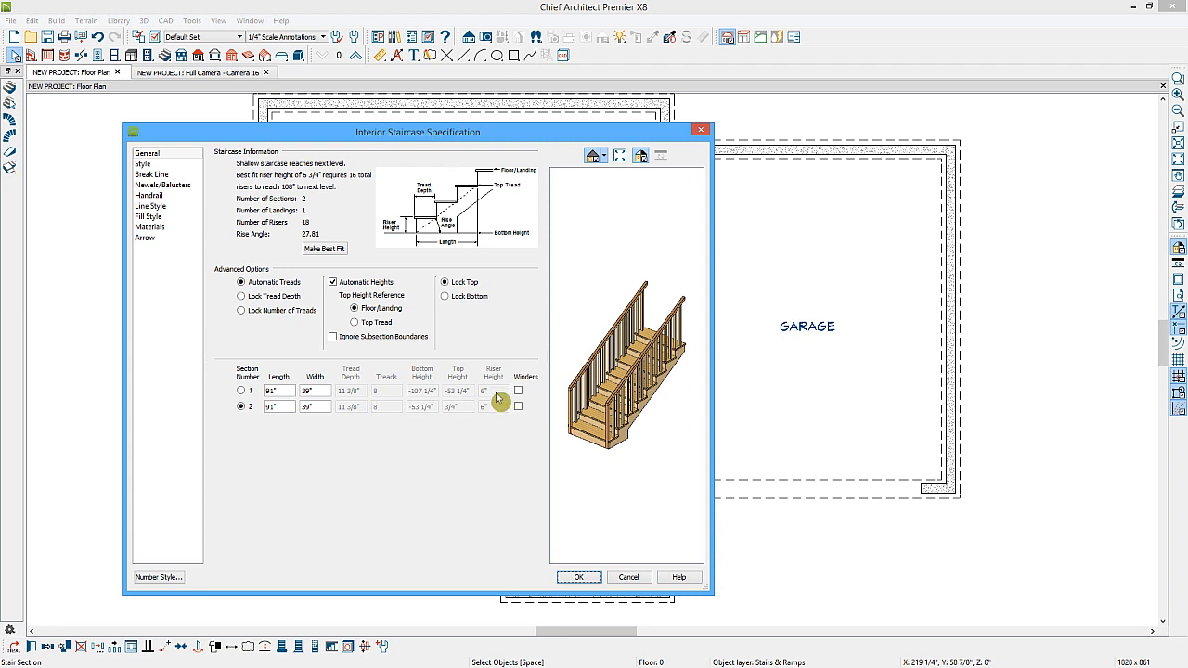
left_click(241, 310)
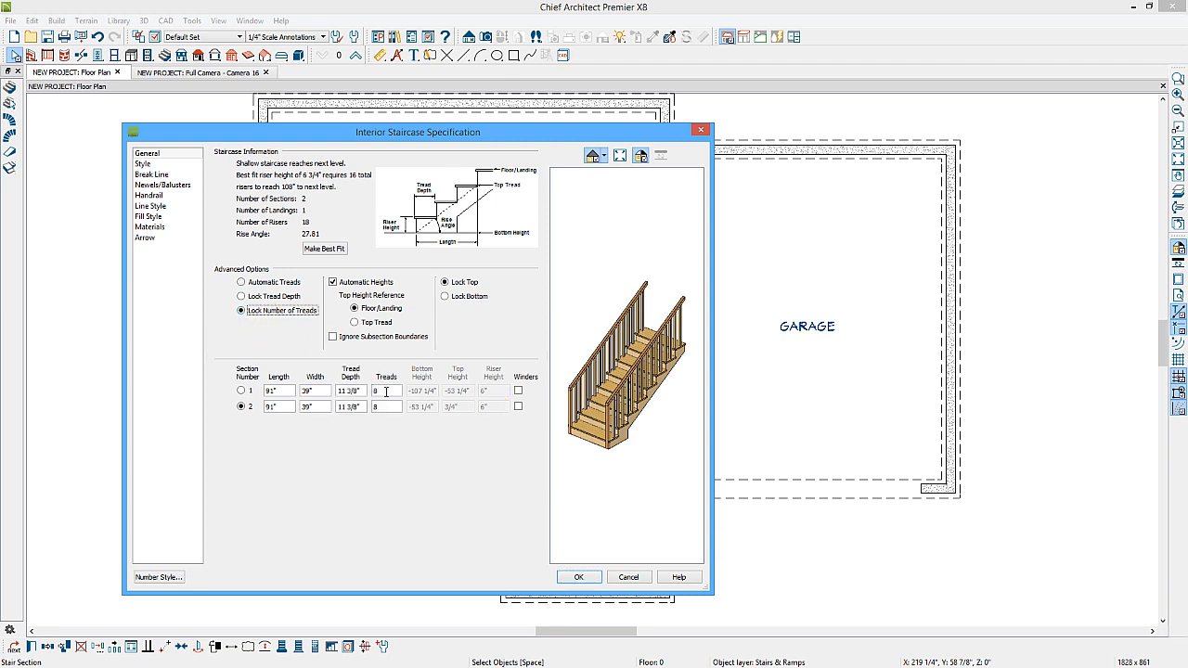
double_click(377, 391)
double_click(384, 407)
type("7")
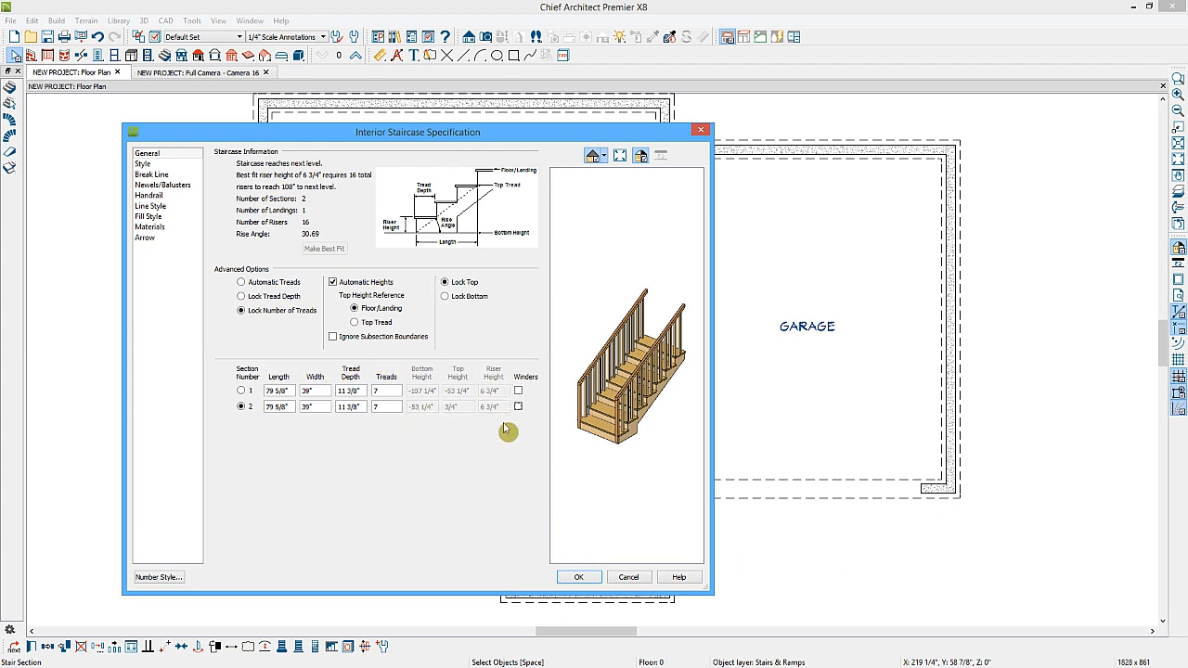
left_click(592, 578)
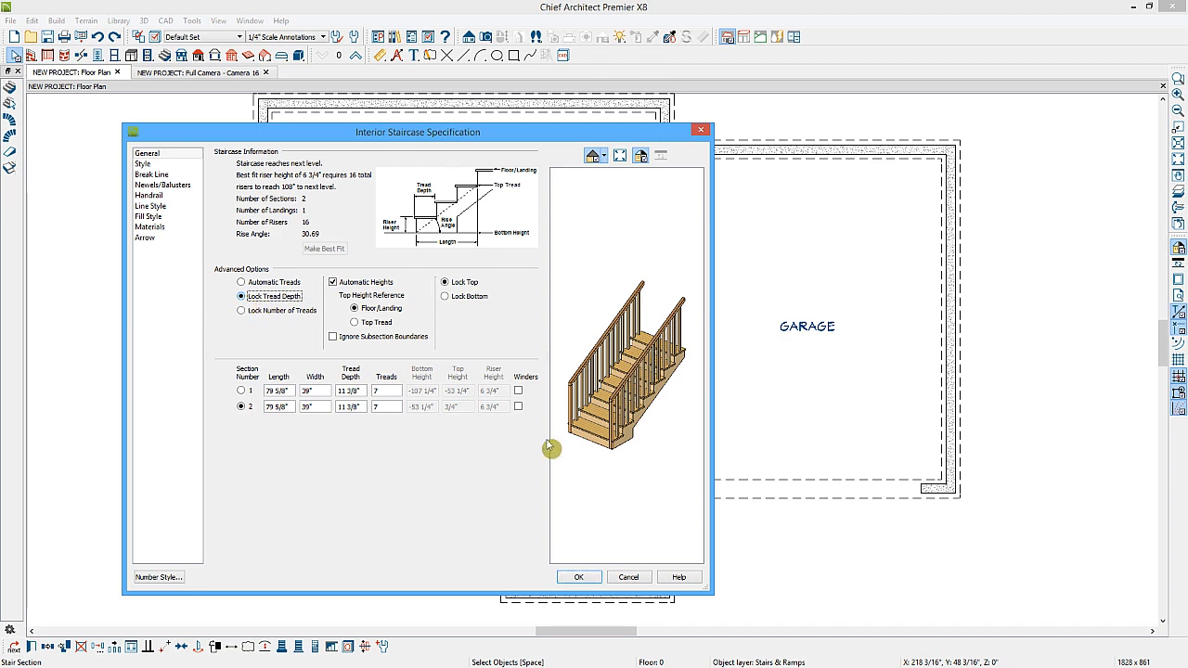
left_click(579, 577)
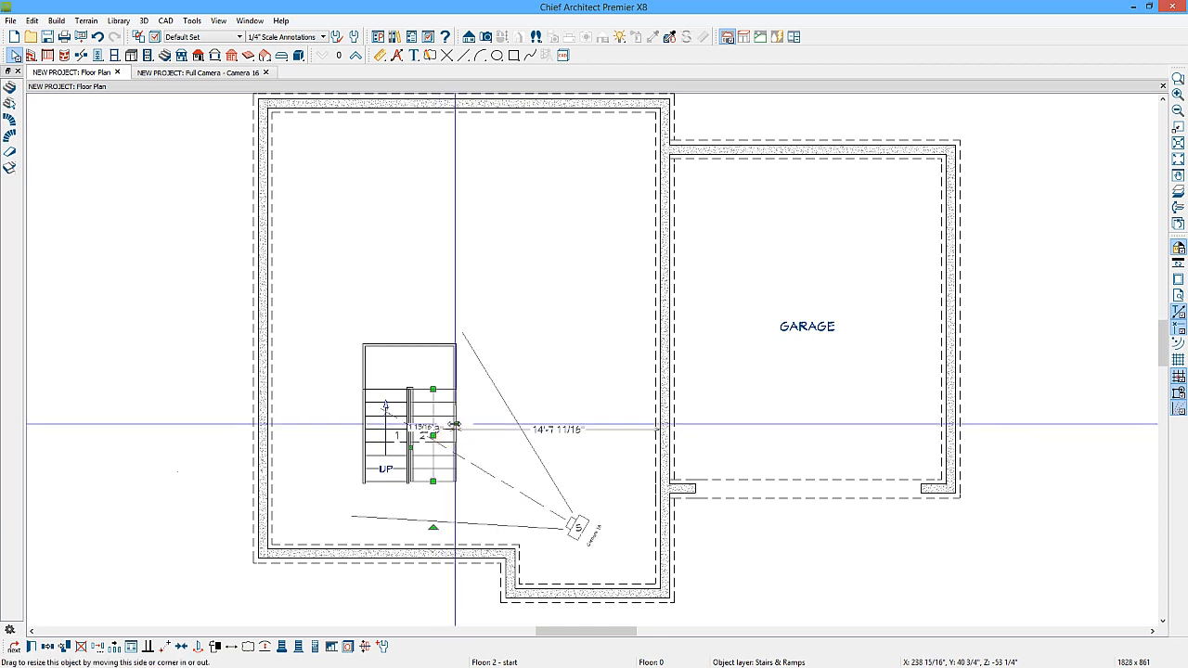
Step: Shorten the upper section of the U-shaped staircase and lengthen its lower section in plan
left_click_drag(454, 425, 453, 429)
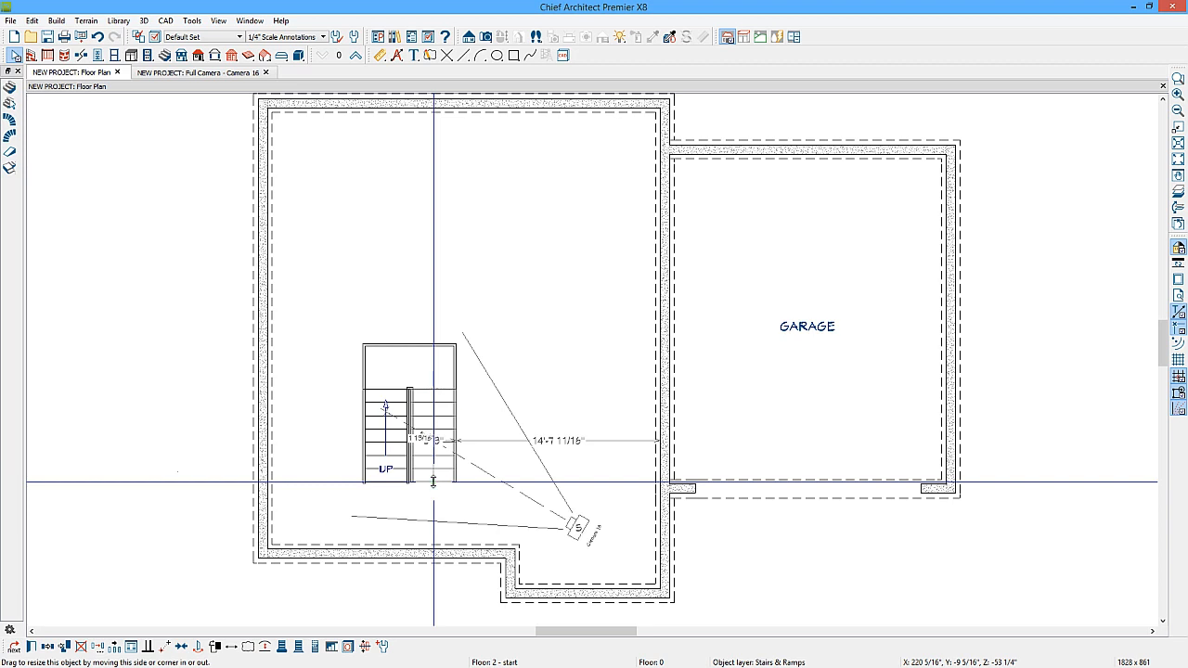
left_click_drag(432, 481, 385, 508)
left_click(381, 463)
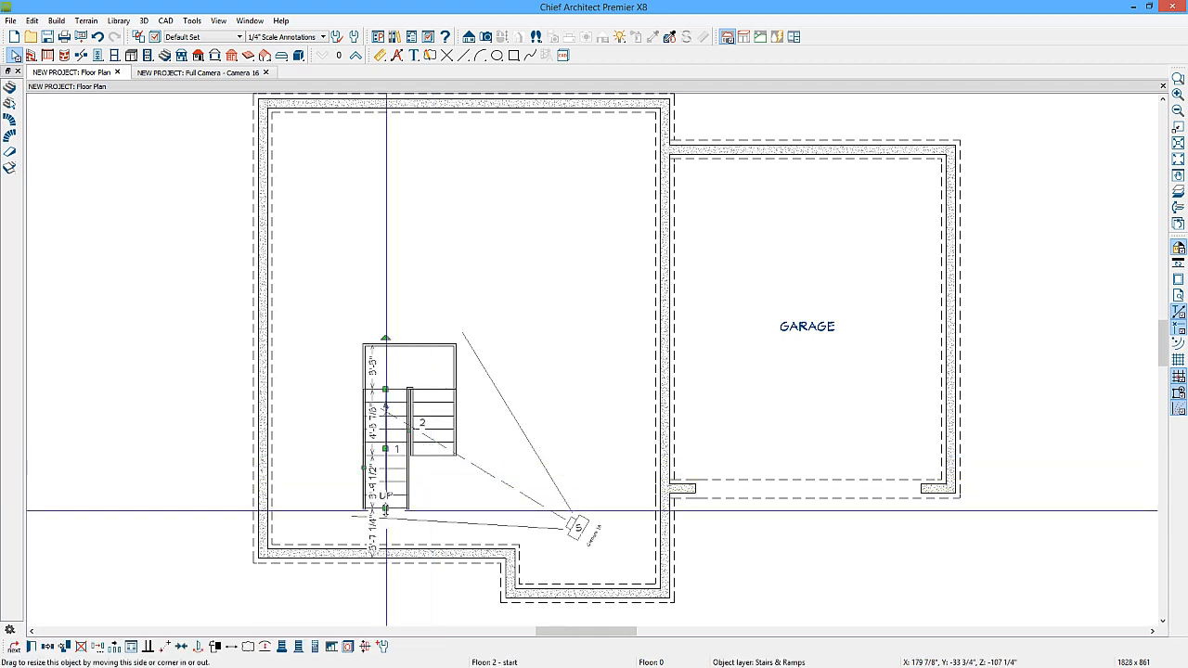
Step: Examine the U-shaped staircase with unequal sections in the existing full camera view, and close that view
left_click(578, 528)
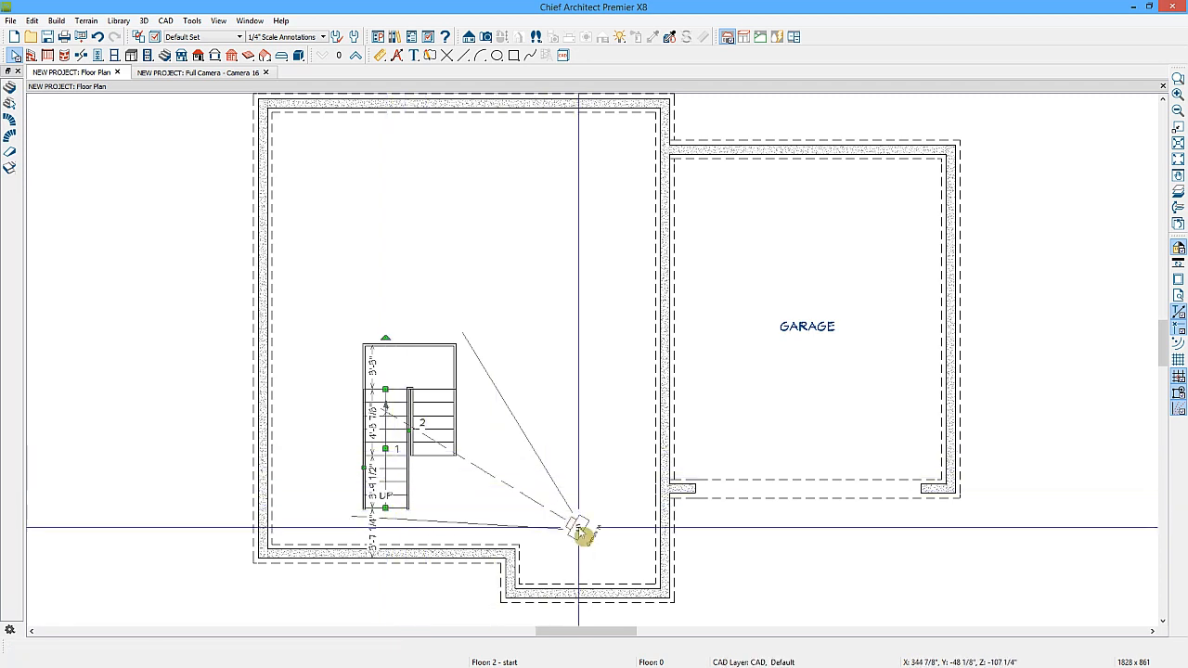
double_click(578, 529)
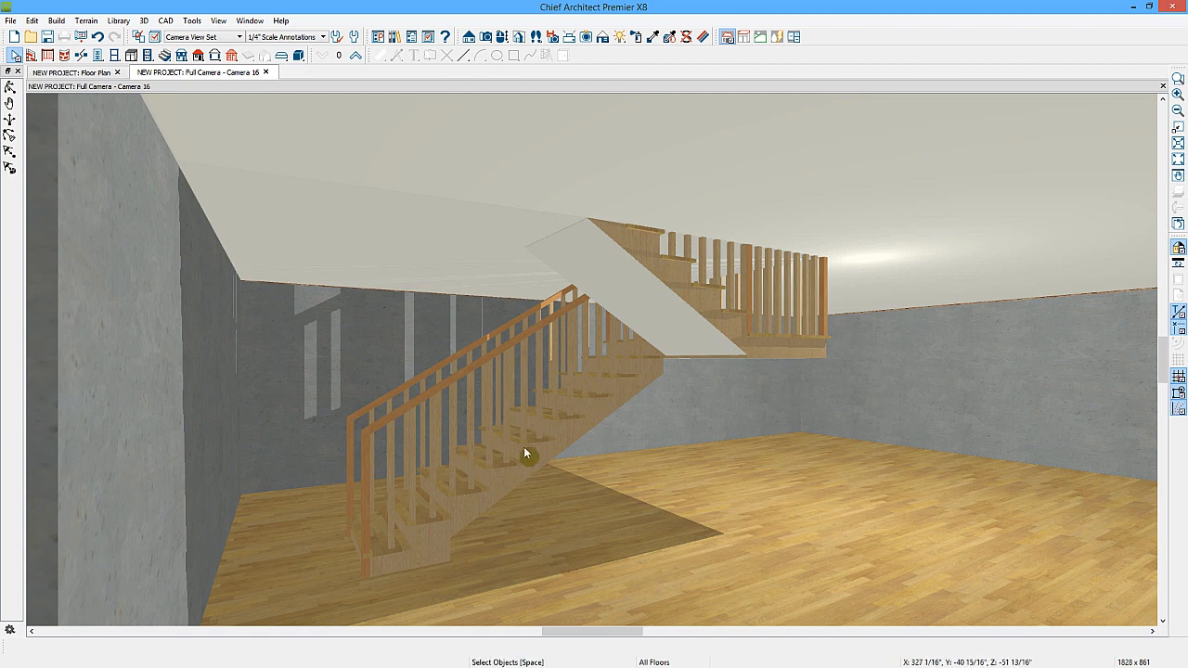
left_click(265, 72)
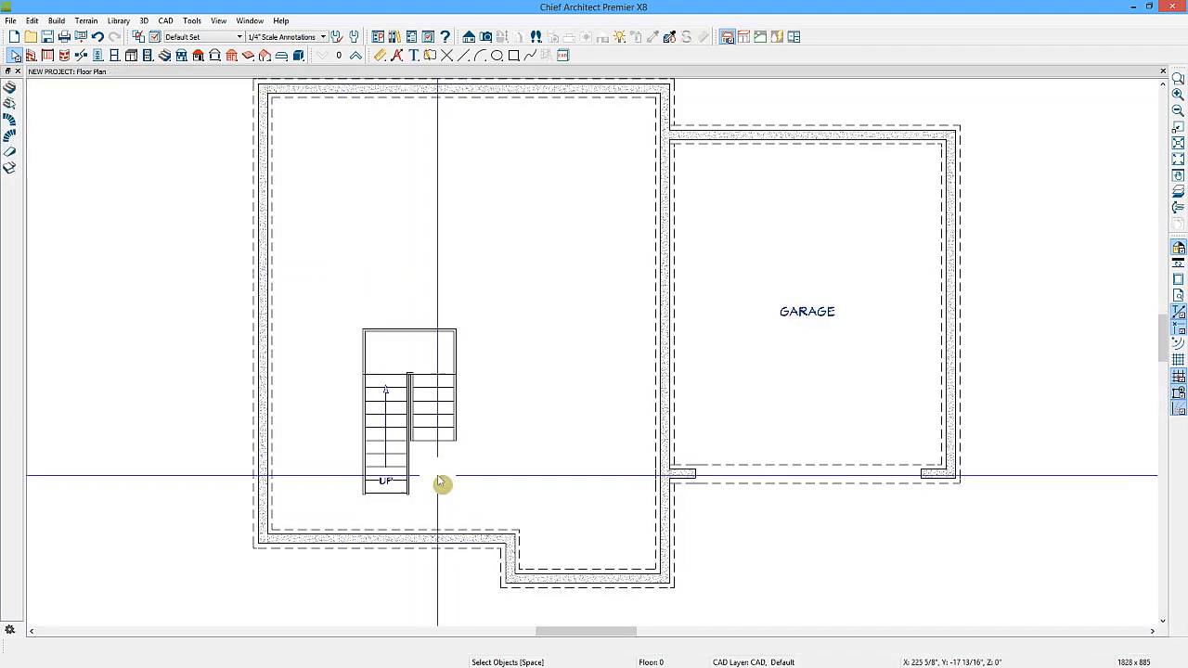
Step: Delete the U-shaped basement staircase, and display the first-floor layout as a reference beneath the basement plan
left_click_drag(442, 483, 326, 337)
key("Delete")
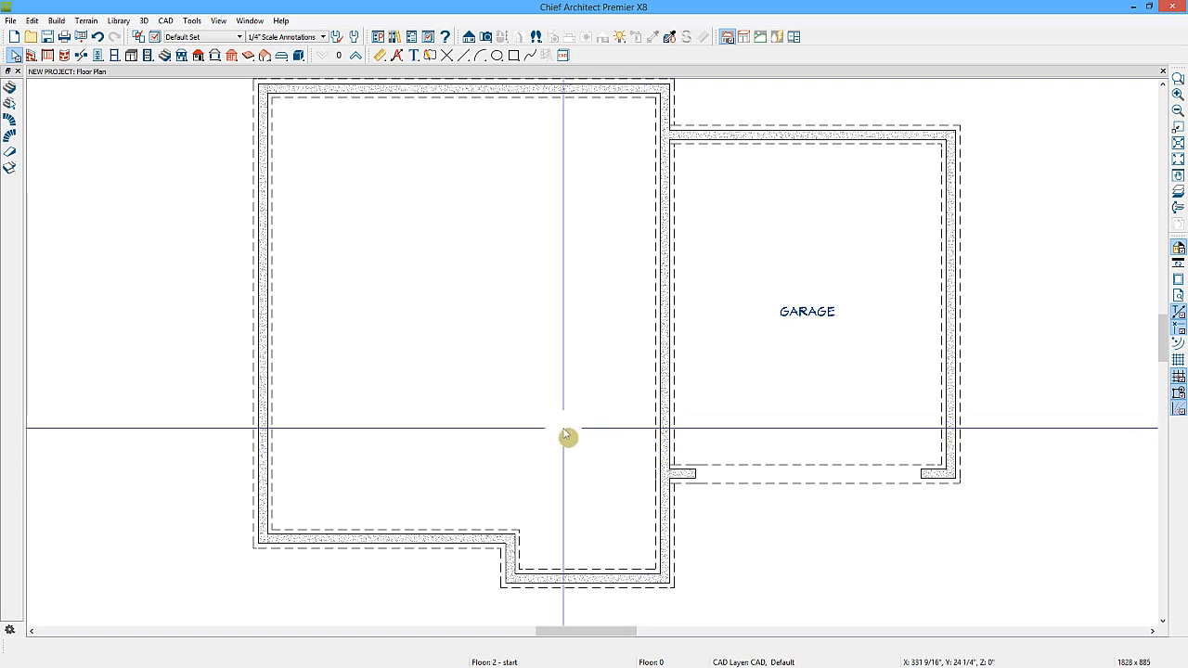
left_click(1178, 193)
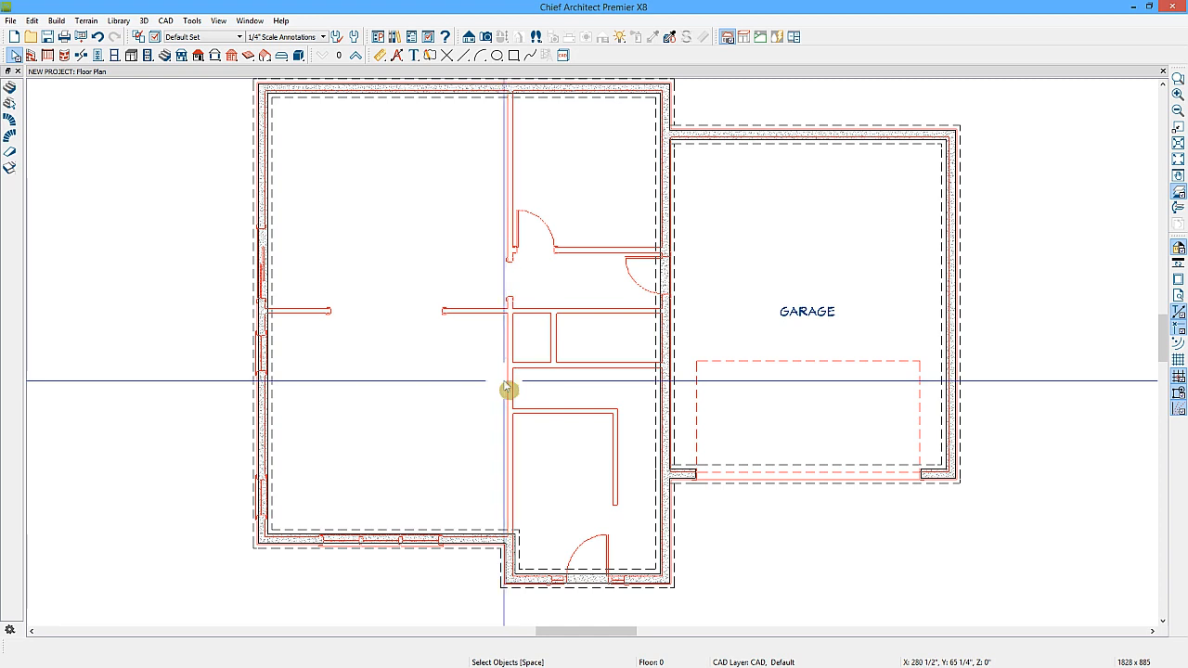
Step: Draw connected straight interior walls in the basement, tracing the first-floor reference walls that enclose the stair area near the garage
left_click(30, 55)
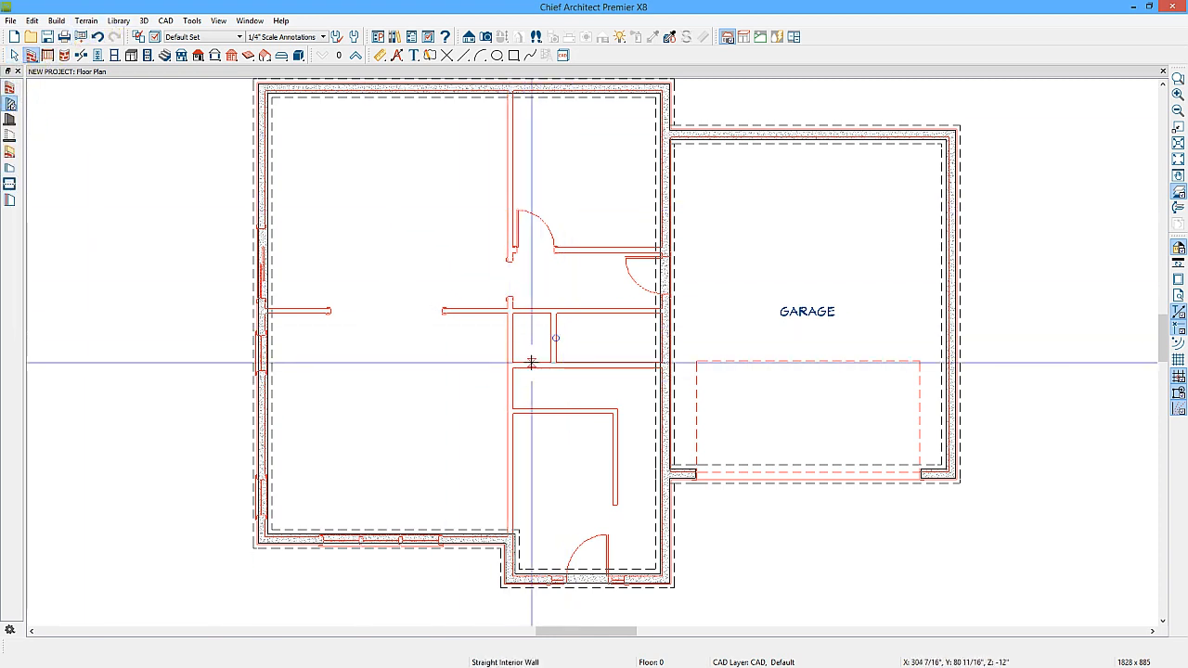
left_click_drag(512, 364, 661, 362)
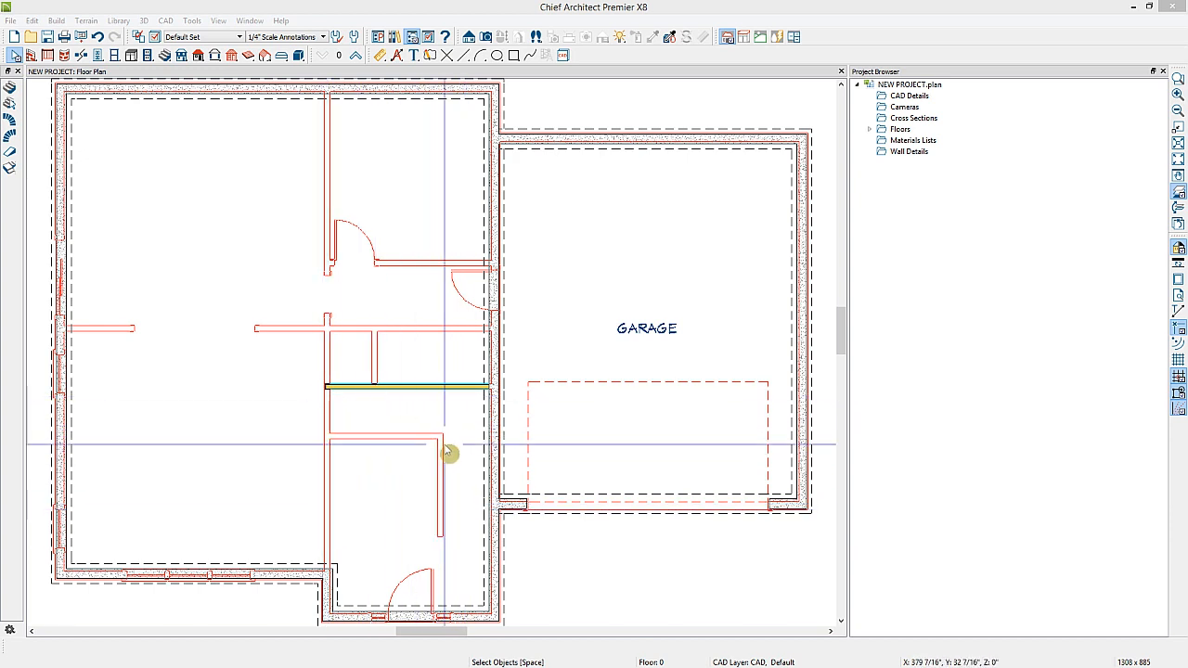
scroll(395, 474, "up", 5)
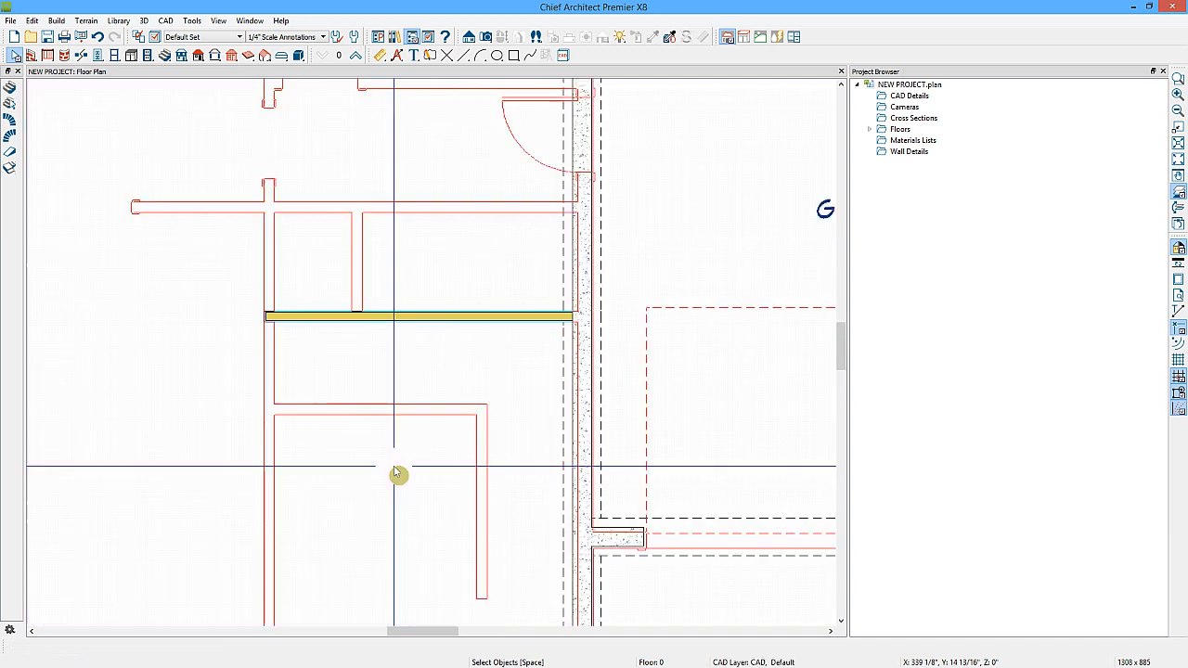
left_click(333, 320)
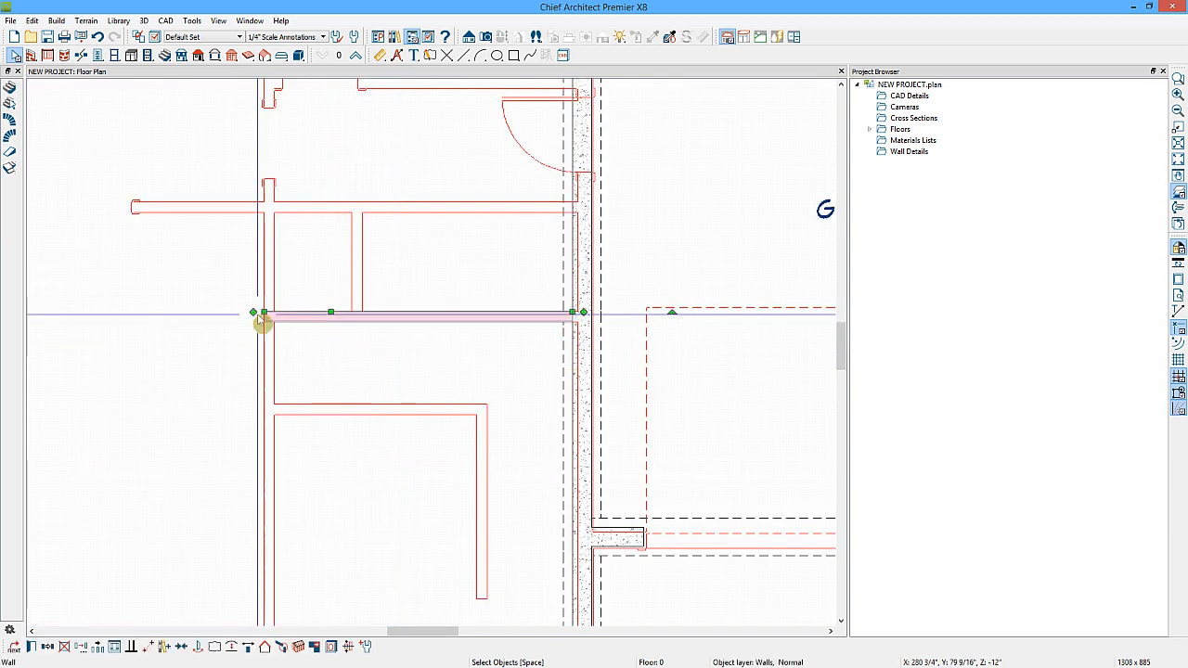
mouse_move(252, 312)
left_mouse_down()
mouse_move(264, 324)
mouse_move(265, 413)
mouse_move(480, 410)
mouse_move(480, 588)
left_mouse_up()
left_click(441, 381)
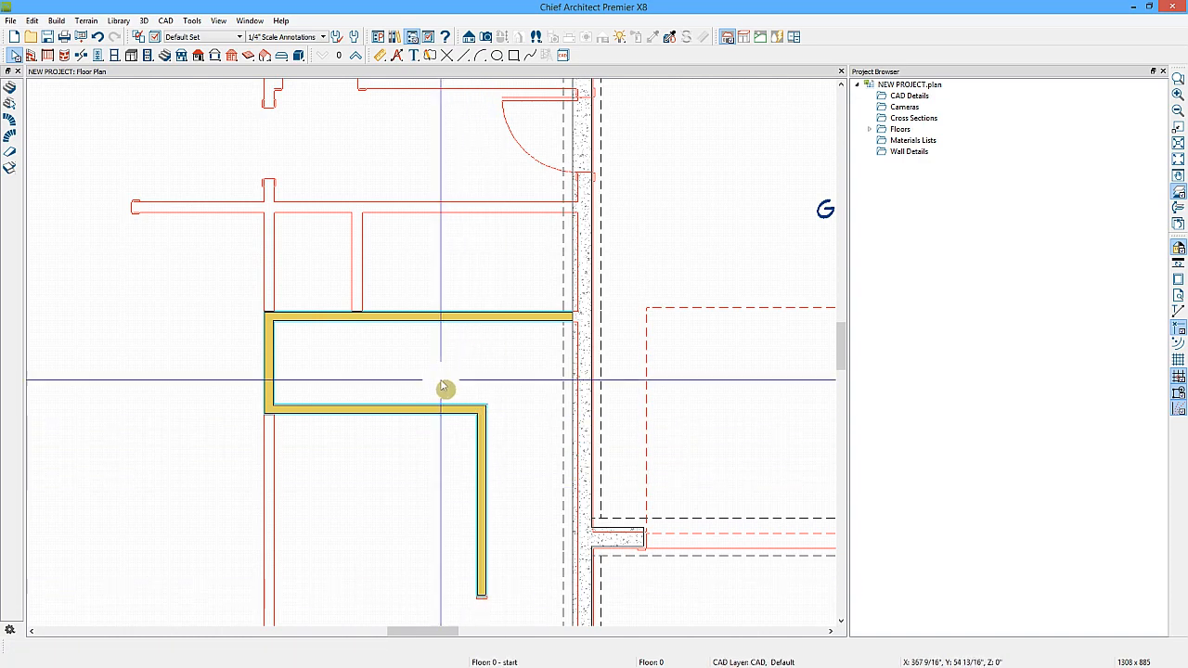
Step: Draw a short straight stair section alongside the garage-side foundation wall, and a second one about 93" long between the parallel interior walls
middle_click_drag(481, 366, 406, 309)
left_click_drag(408, 331, 408, 331)
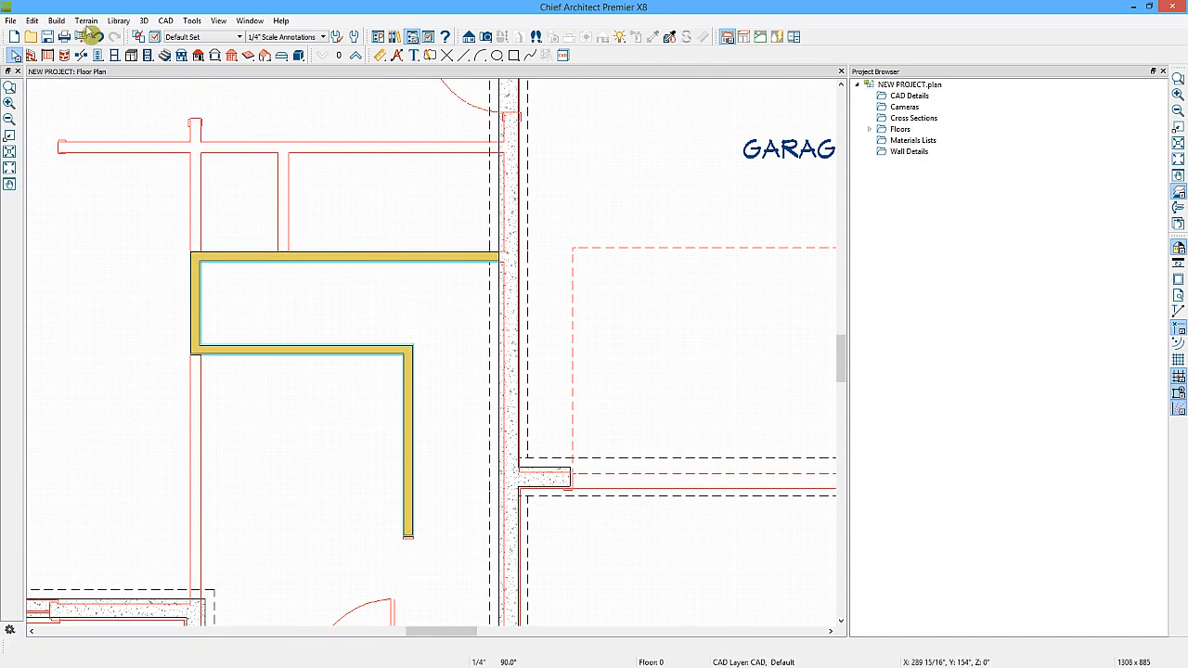
left_click(164, 56)
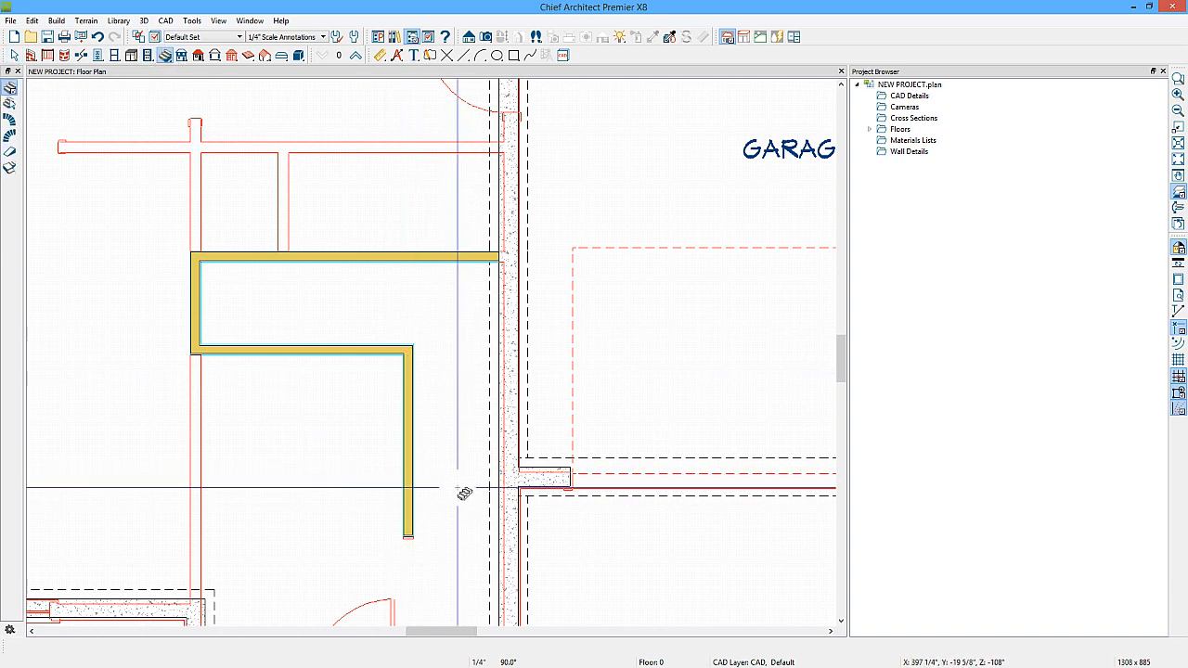
left_click_drag(456, 484, 457, 369)
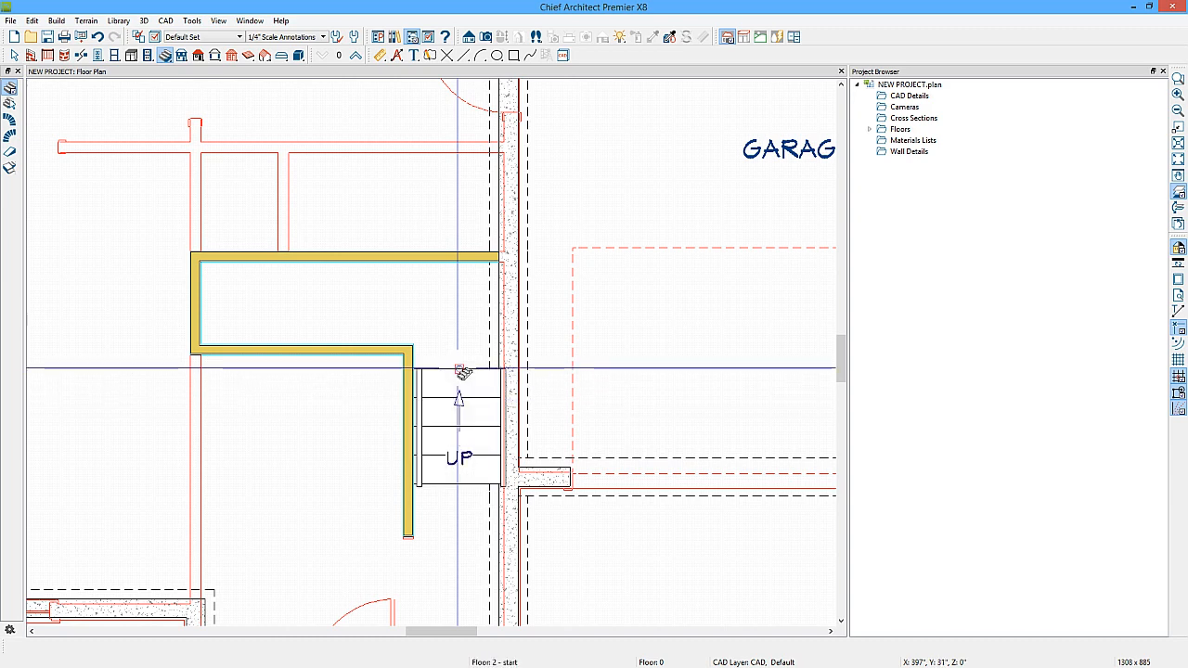
left_click_drag(415, 304, 196, 303)
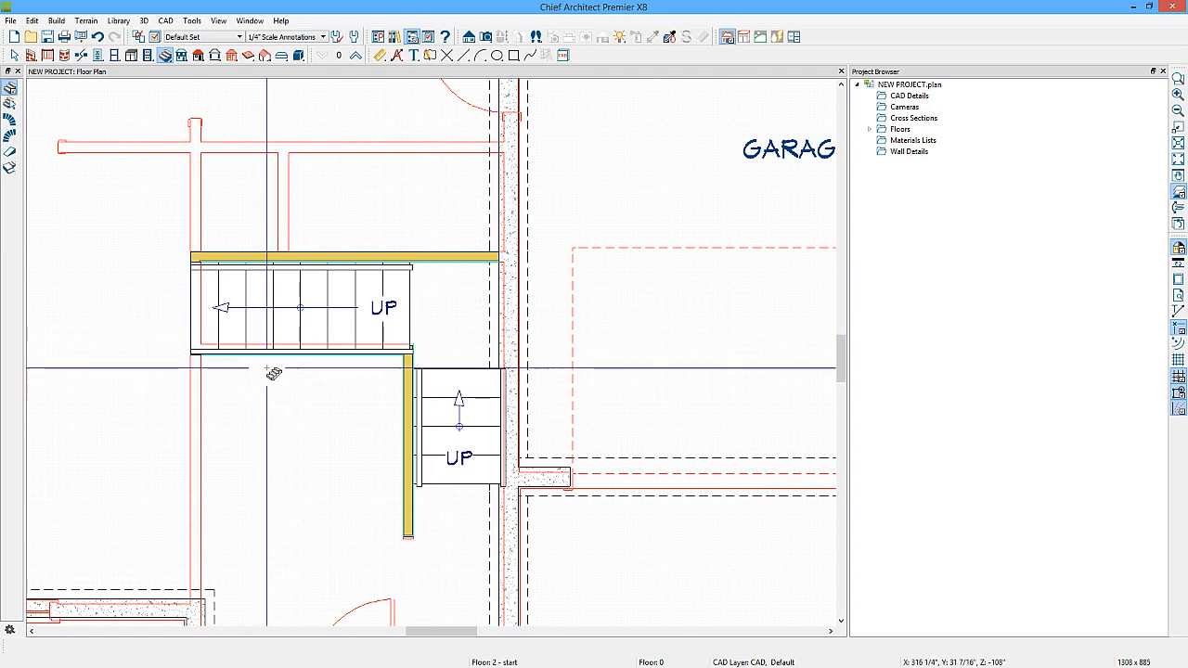
Step: Narrow the stair section between the parallel interior walls to about 35" so that it fits between them
scroll(273, 372, "up", 1)
scroll(273, 373, "up", 1)
left_click(321, 278)
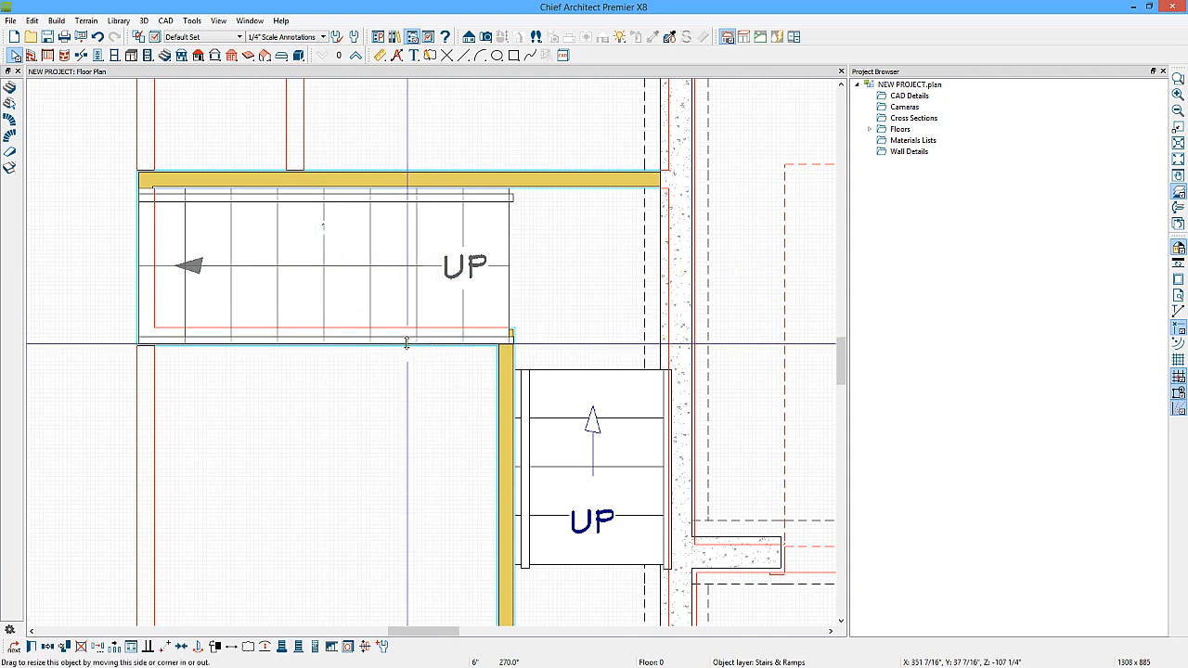
mouse_move(405, 342)
left_mouse_down()
mouse_move(404, 289)
mouse_move(403, 321)
left_mouse_up()
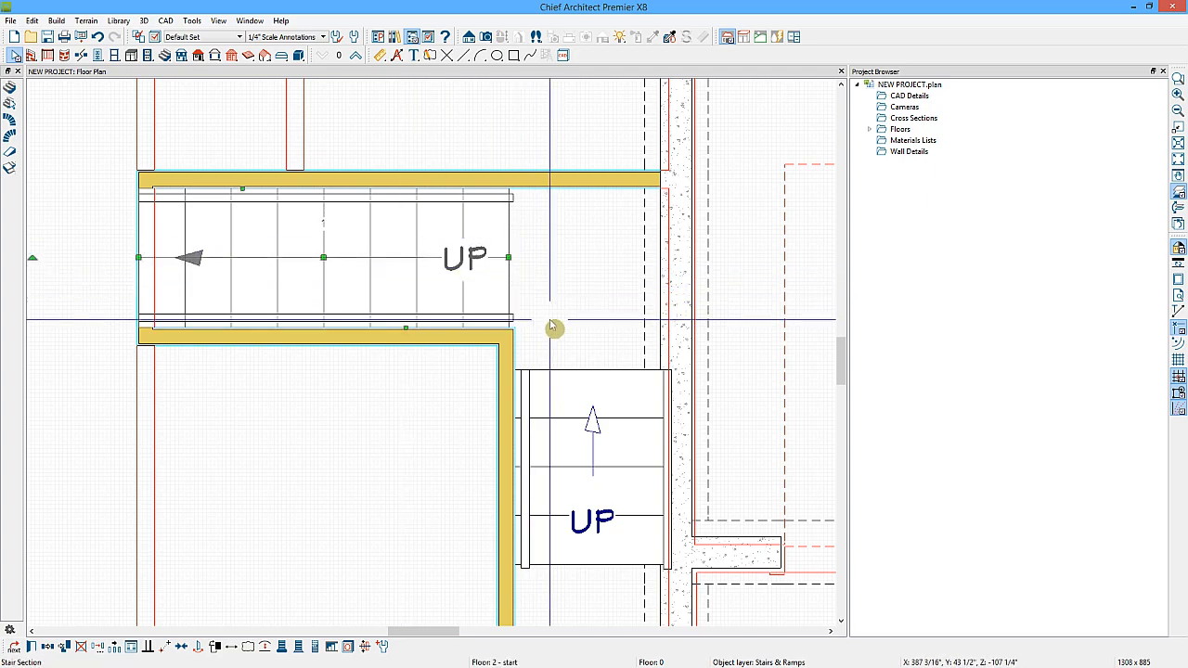
Step: Lock the tread depth of the stair section between the interior walls and set it to 10"
scroll(553, 327, "up", 3)
double_click(260, 257)
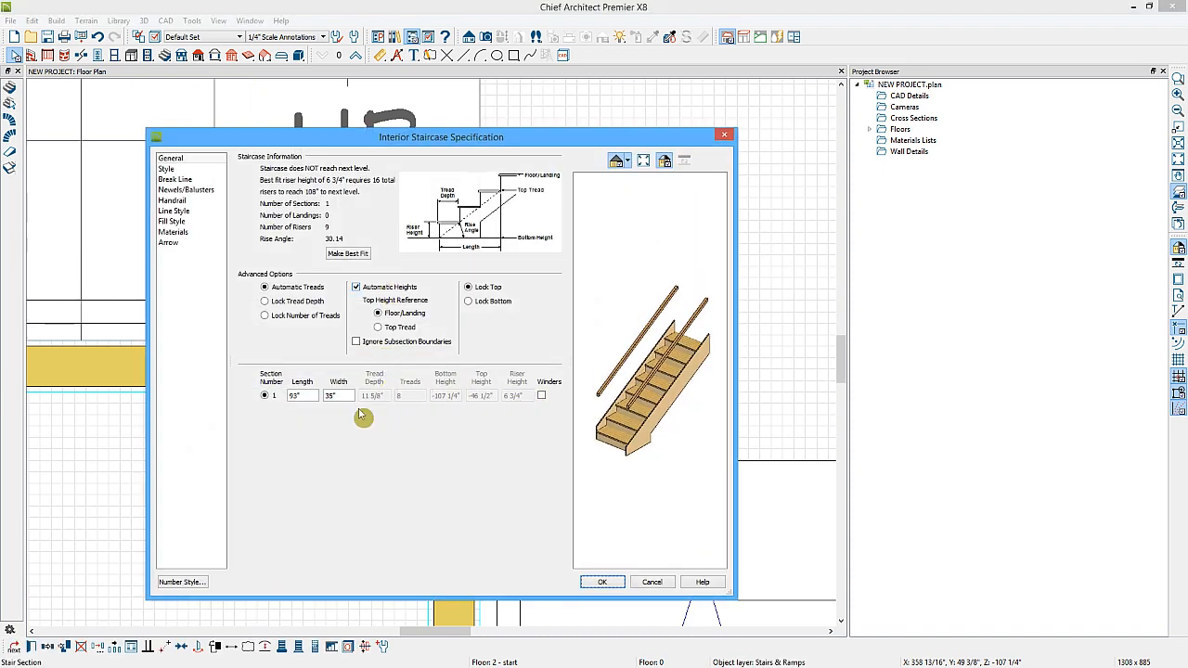
left_click(267, 302)
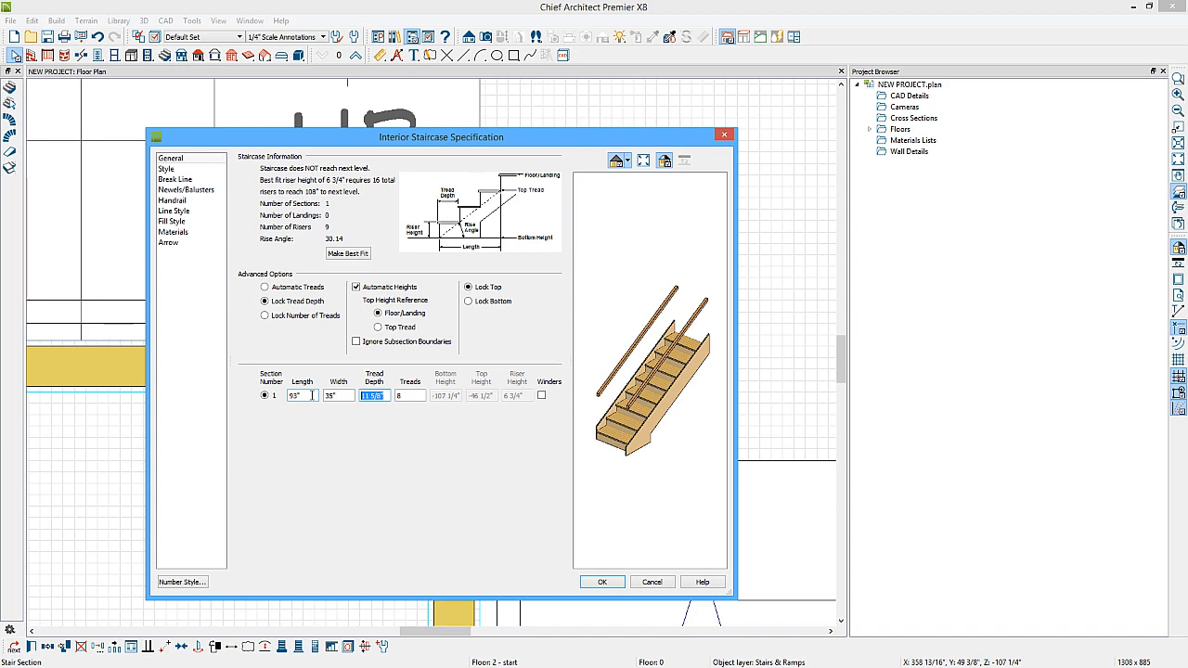
key("Tab")
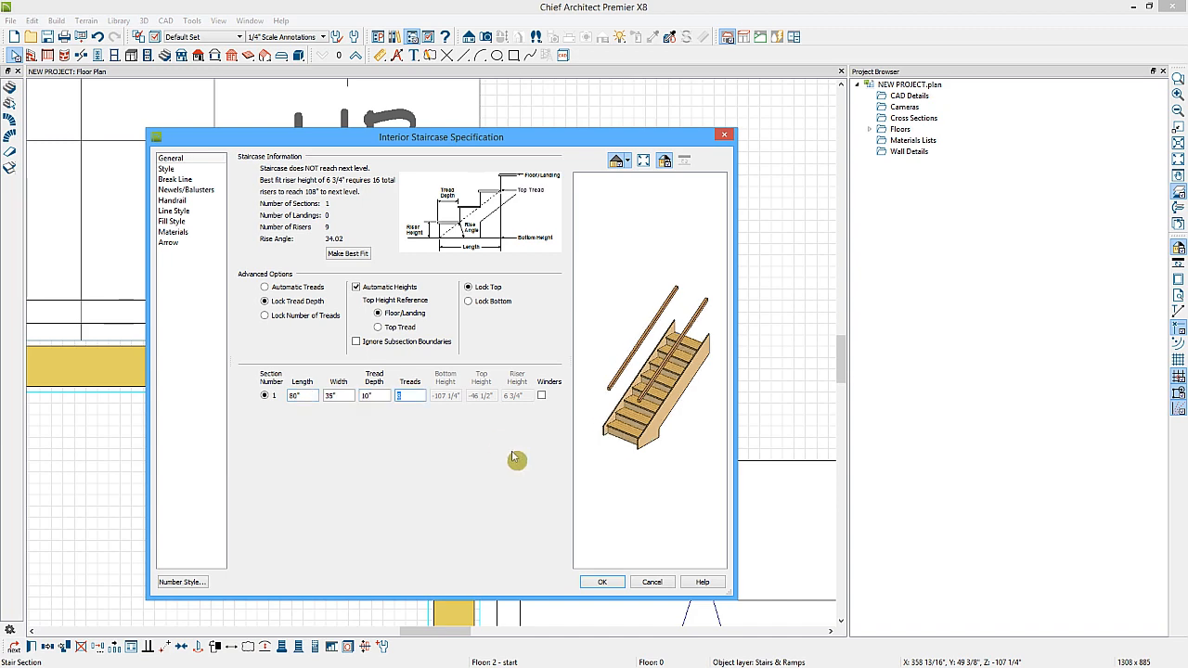
left_click(602, 583)
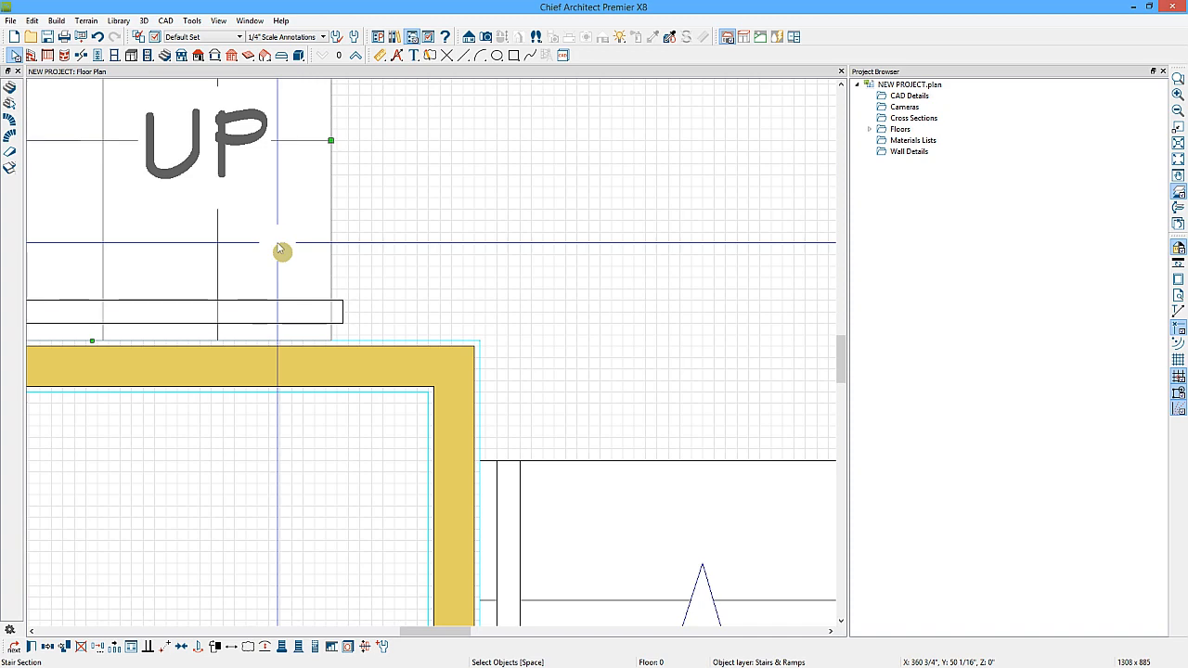
Step: Move the stair section between the interior walls point to point, snapping its lower end's corner to the outer corner of the walls
scroll(329, 281, "up", 1)
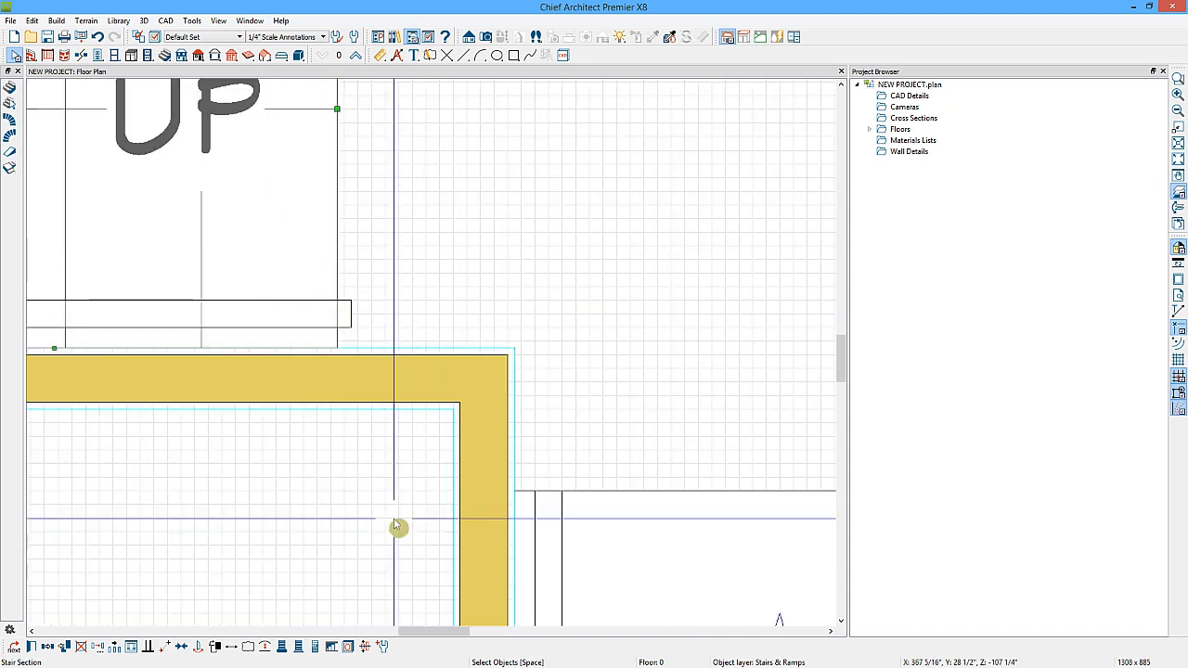
left_click(164, 648)
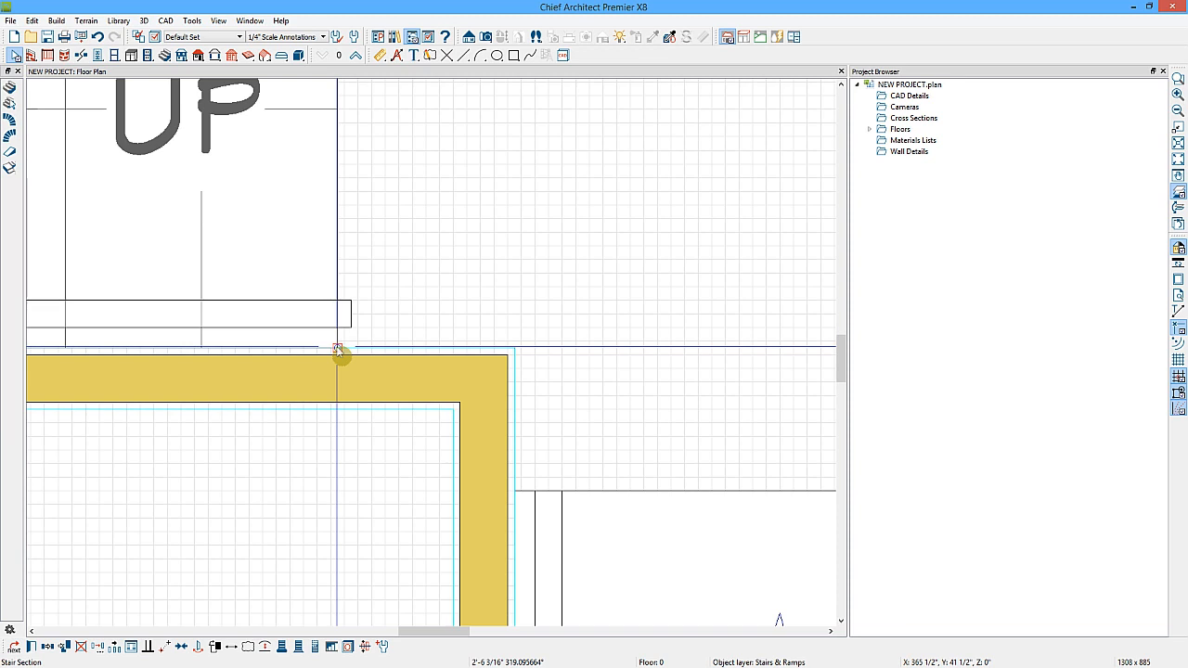
left_click(514, 349)
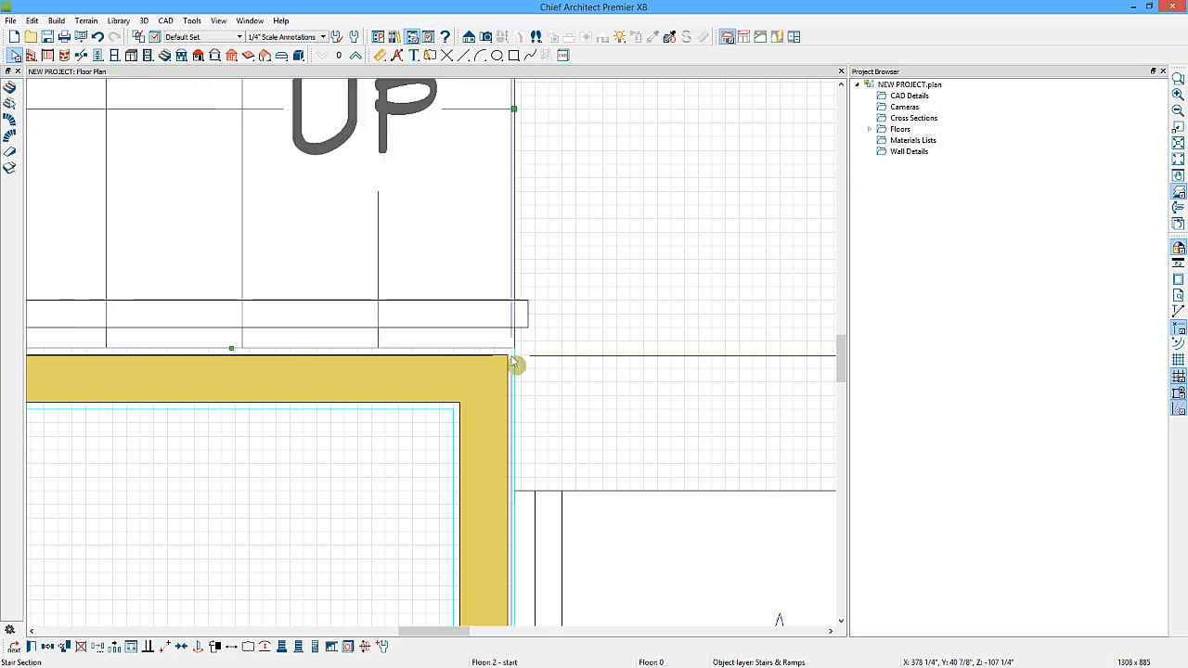
Step: Narrow the garage-side stair section to about 36 1/2" so that it fits between the interior wall and the foundation wall
scroll(571, 399, "down", 2)
scroll(571, 398, "down", 2)
middle_click_drag(669, 515, 494, 368)
left_click(490, 427)
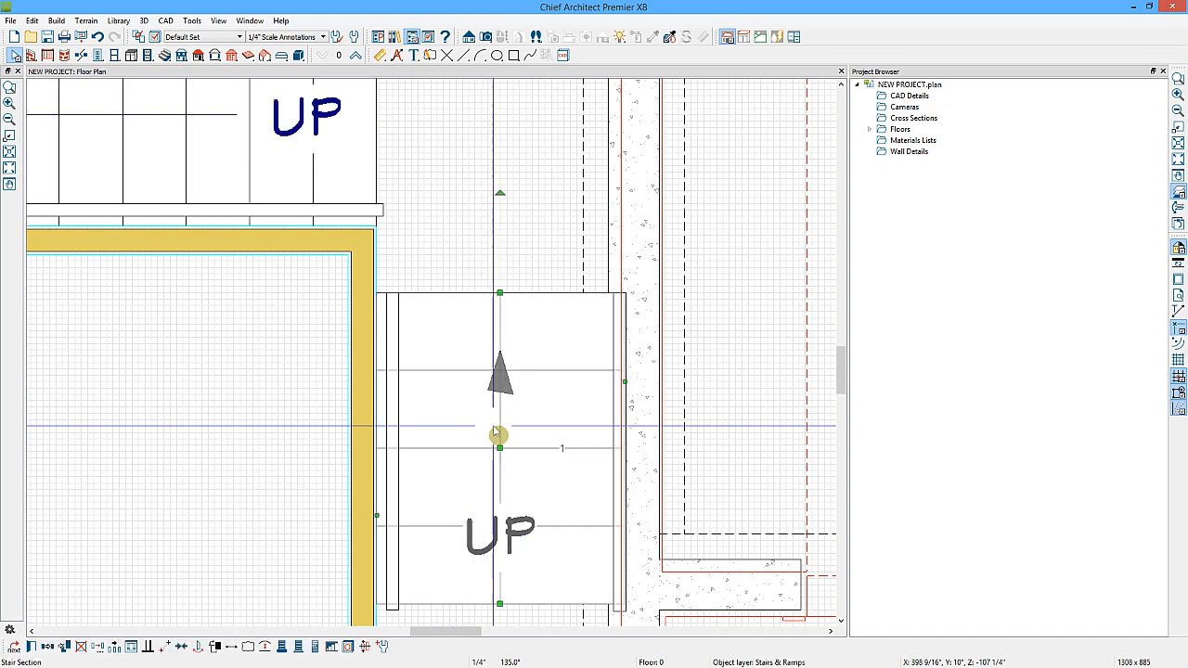
mouse_move(624, 380)
left_mouse_down()
mouse_move(542, 382)
mouse_move(604, 376)
left_mouse_up()
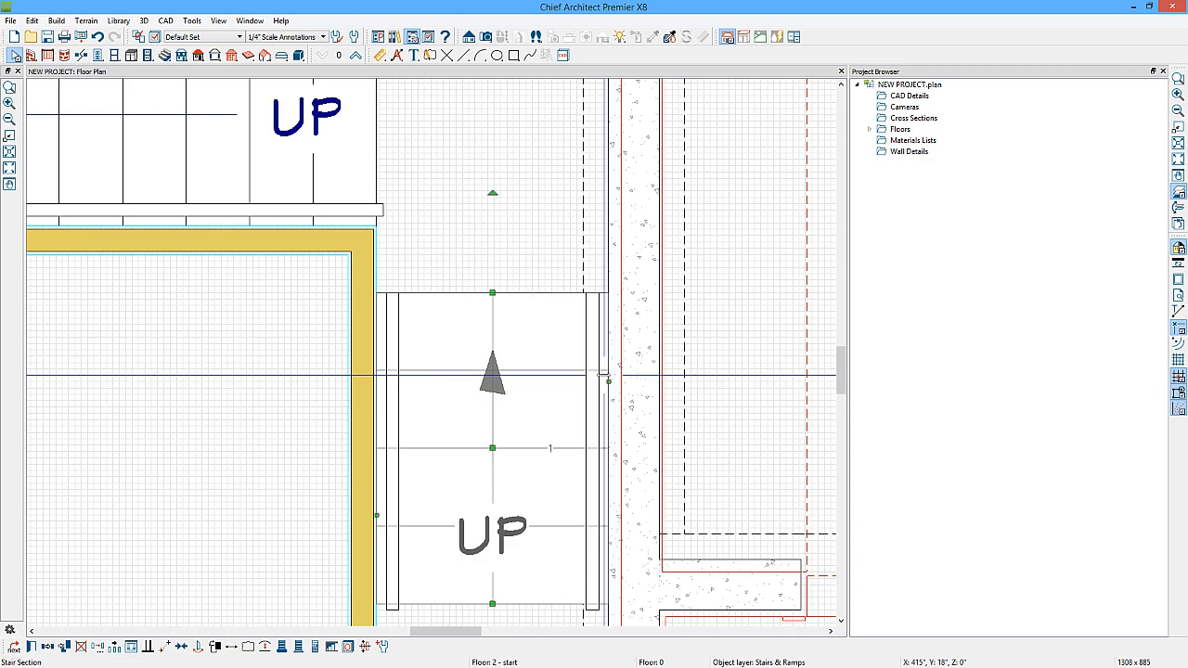
Step: Lock the tread depth of the garage-side stair section and set it to 10"
middle_click_drag(396, 236, 412, 350)
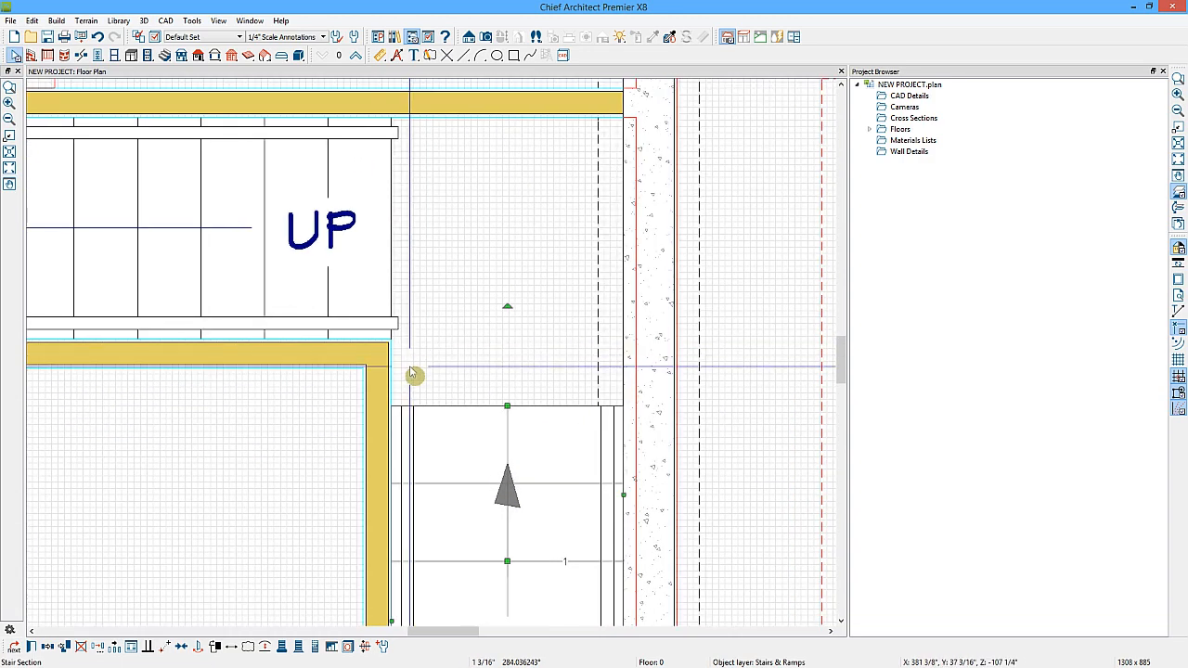
scroll(414, 374, "up", 1)
double_click(470, 463)
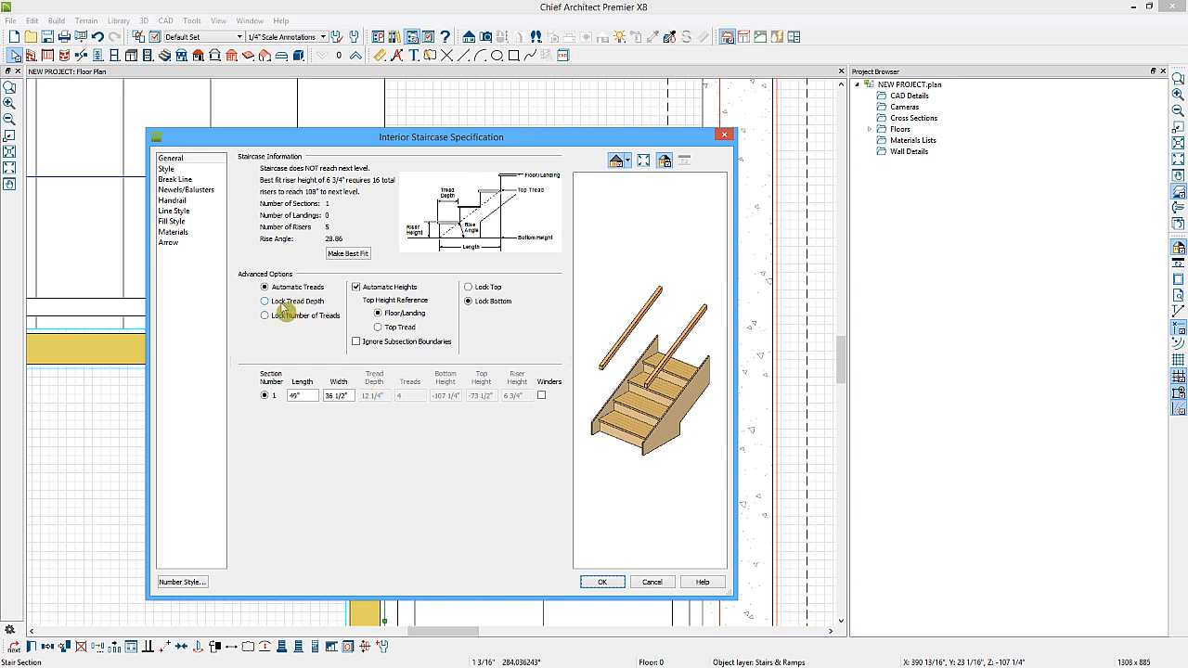
left_click(266, 302)
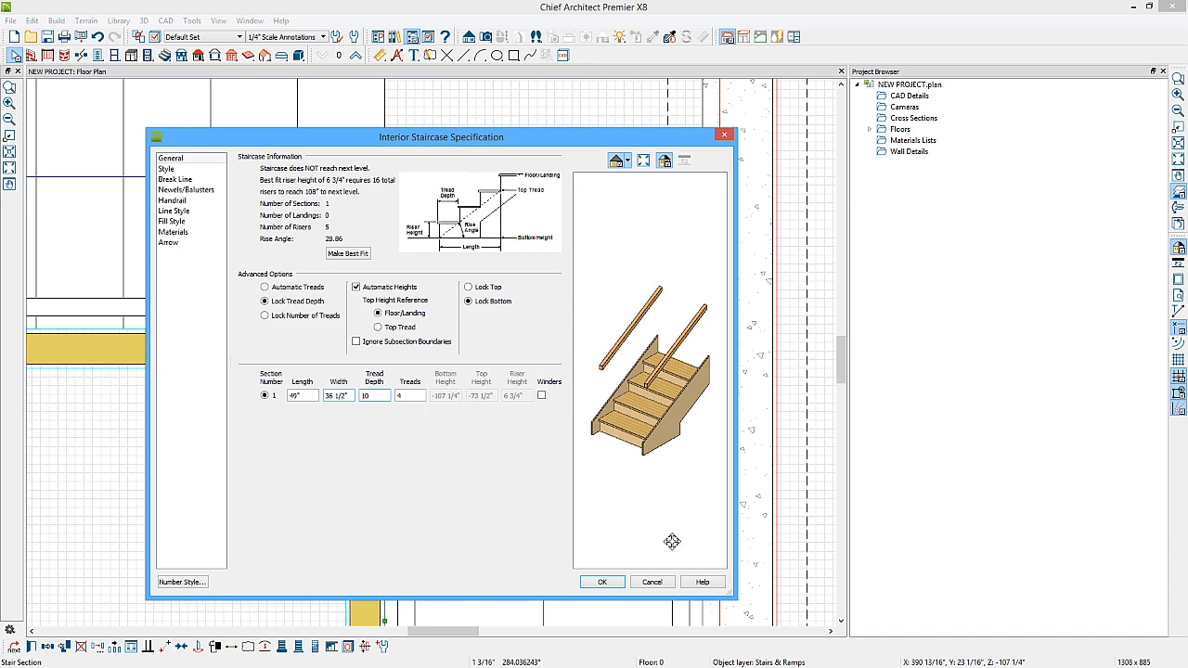
left_click(603, 582)
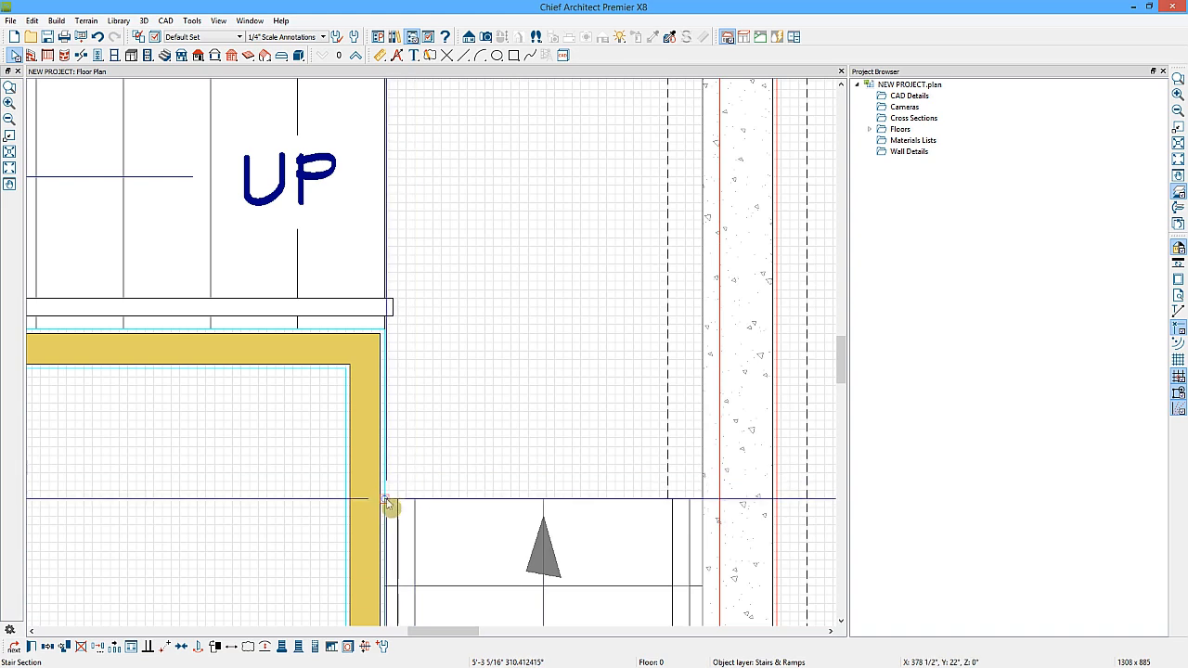
Step: Move the garage-side stair section up level with the outer corner of the interior walls, and fill the gap between both sections with a landing
left_click_drag(389, 505, 390, 331)
scroll(477, 371, "down", 3)
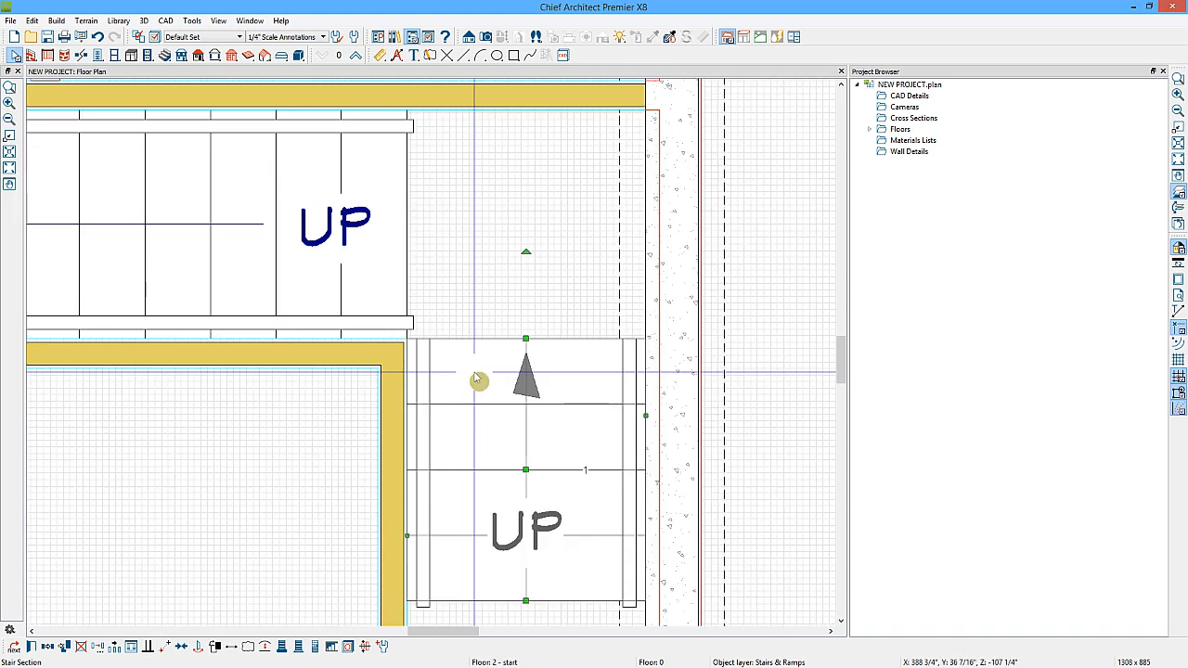
left_click(166, 56)
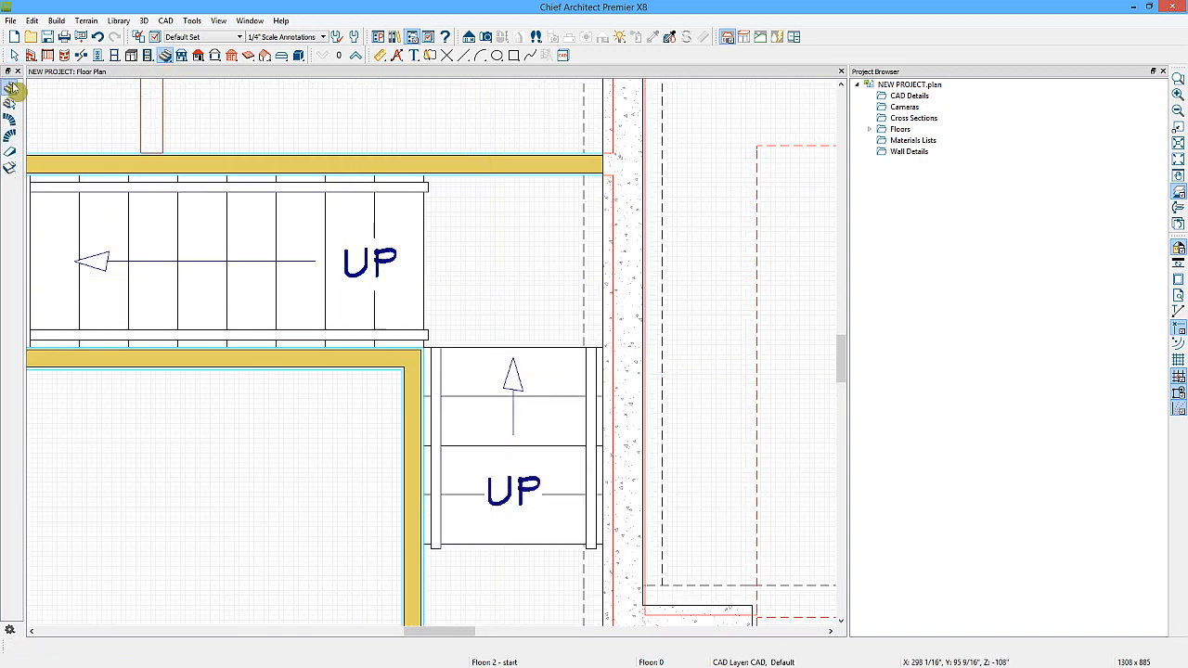
left_click(486, 255)
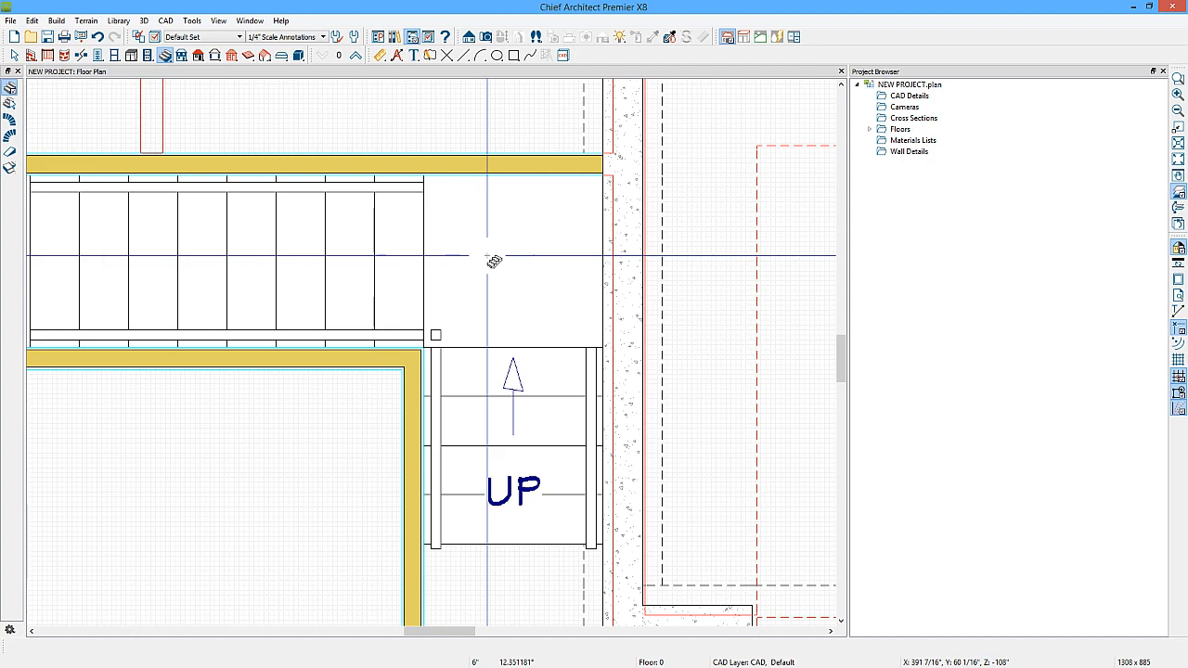
scroll(498, 268, "down", 3)
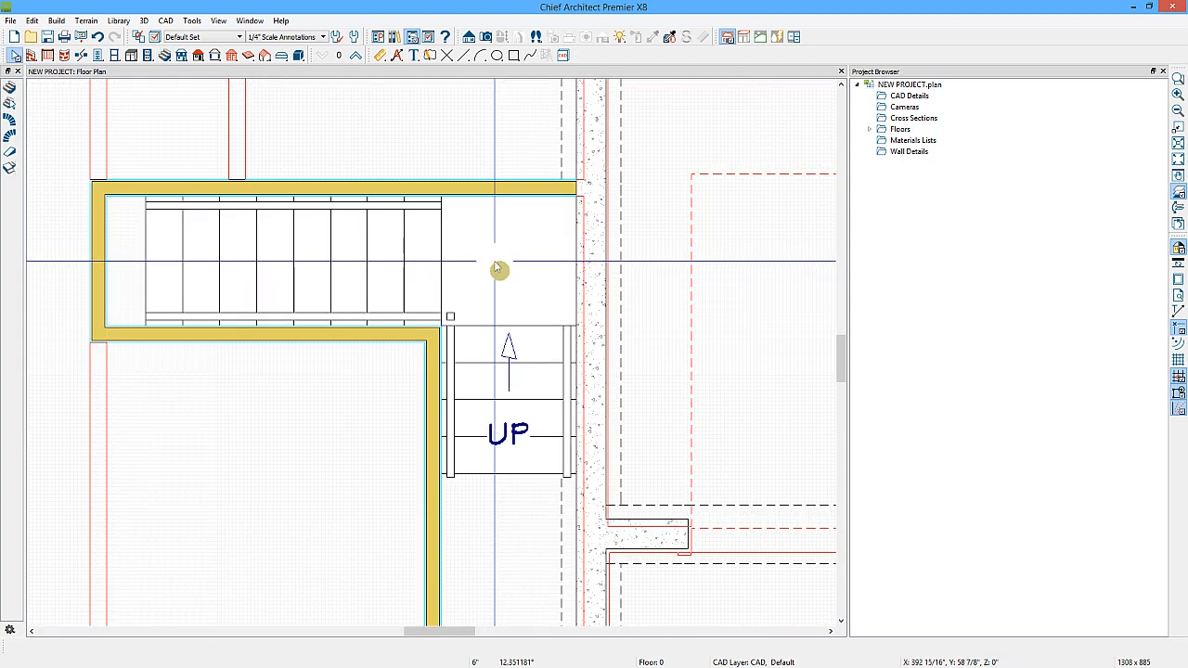
key("space")
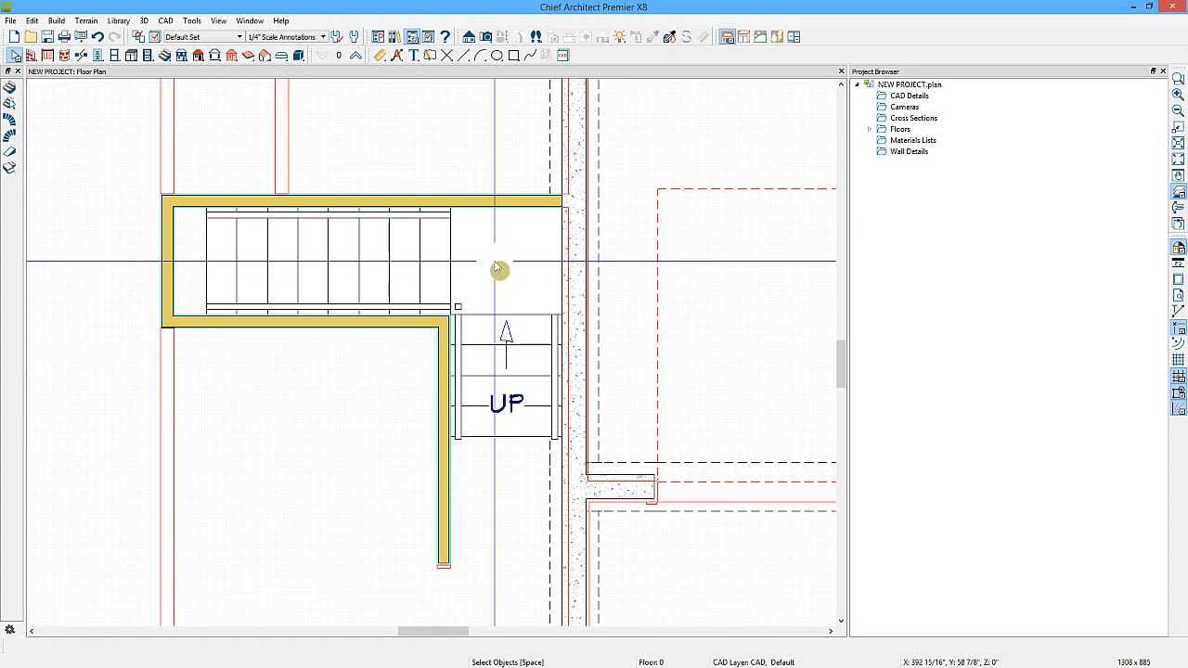
Step: Inspect the L-shaped basement stairs and their landing in a 3D floor overview, and close the view
left_click(485, 39)
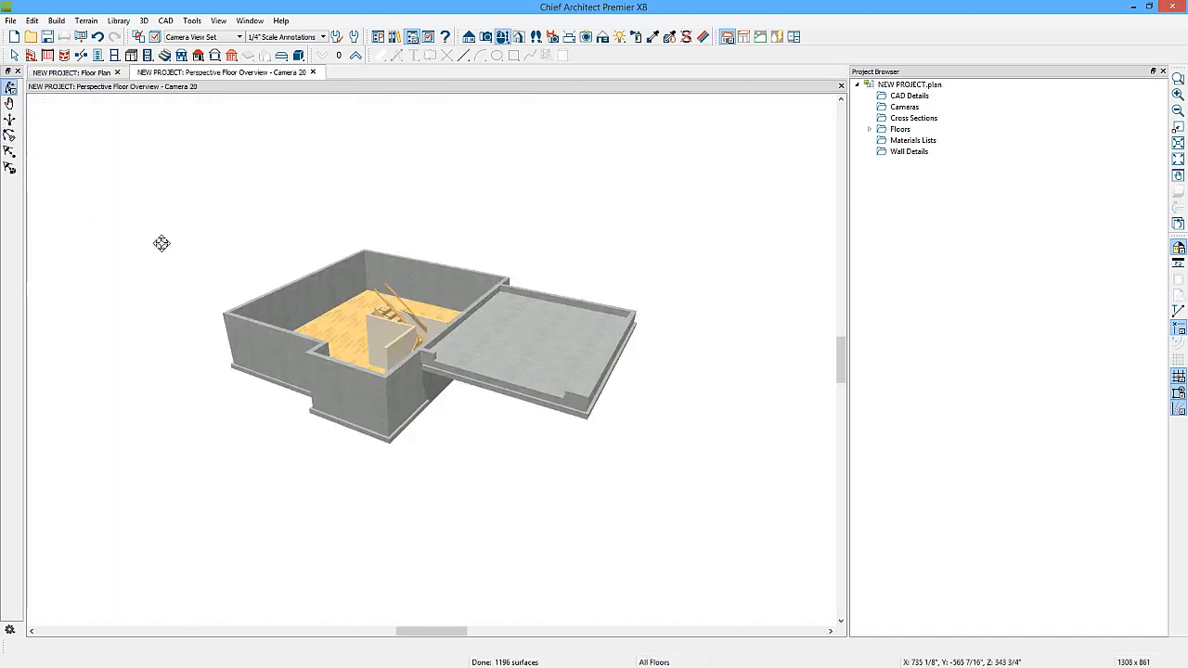
left_click_drag(358, 259, 474, 384)
scroll(474, 384, "up", 3)
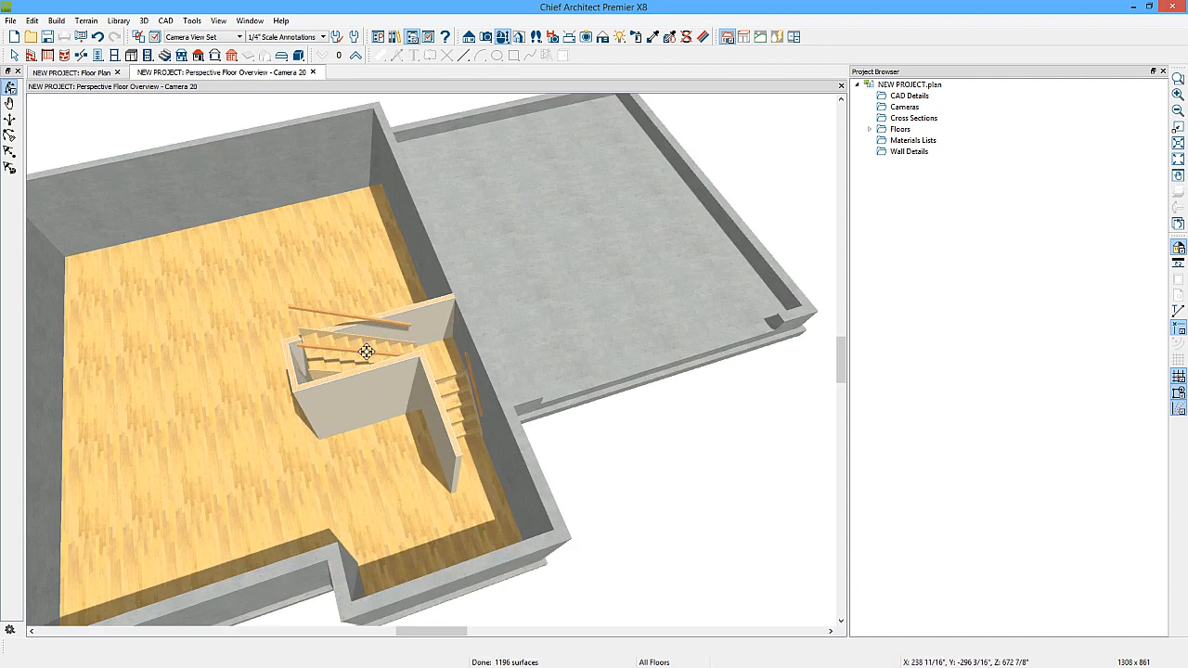
left_click(313, 72)
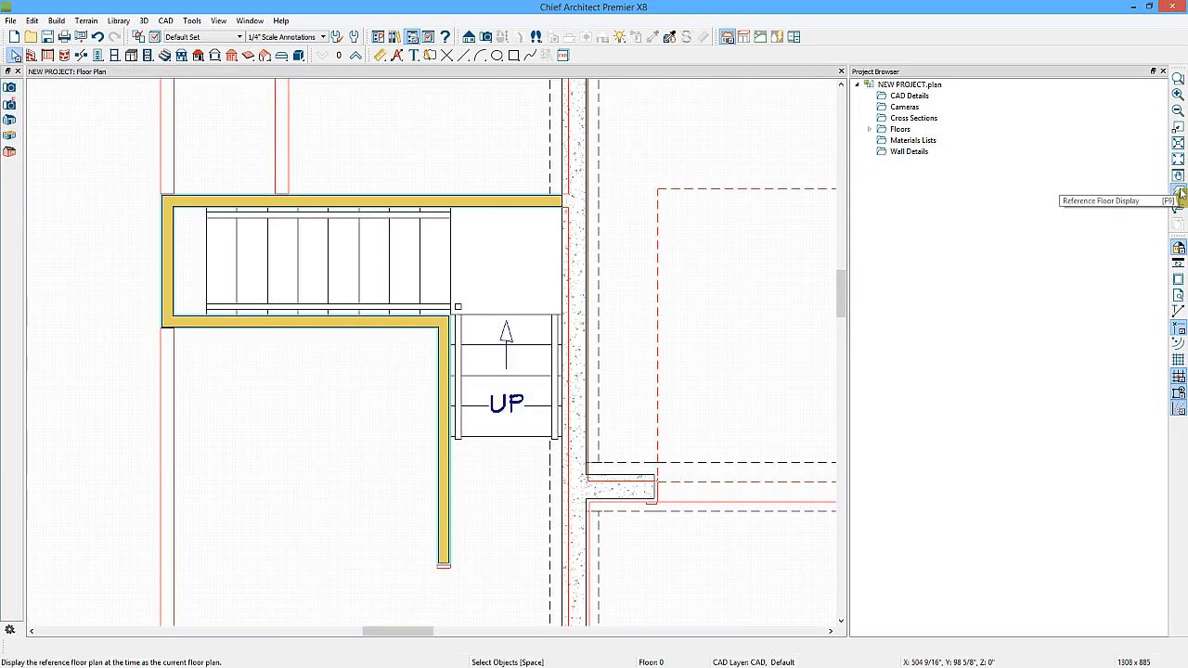
Step: Go to the first floor and display the basement as the reference floor beneath it
left_click(1180, 192)
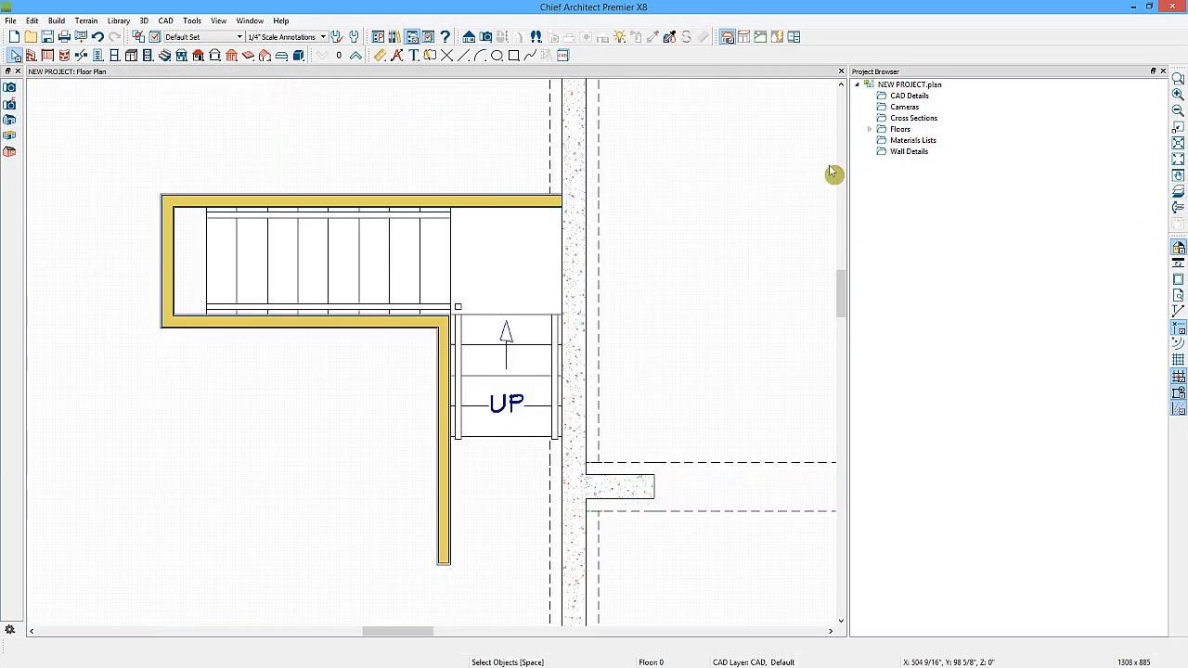
left_click(356, 56)
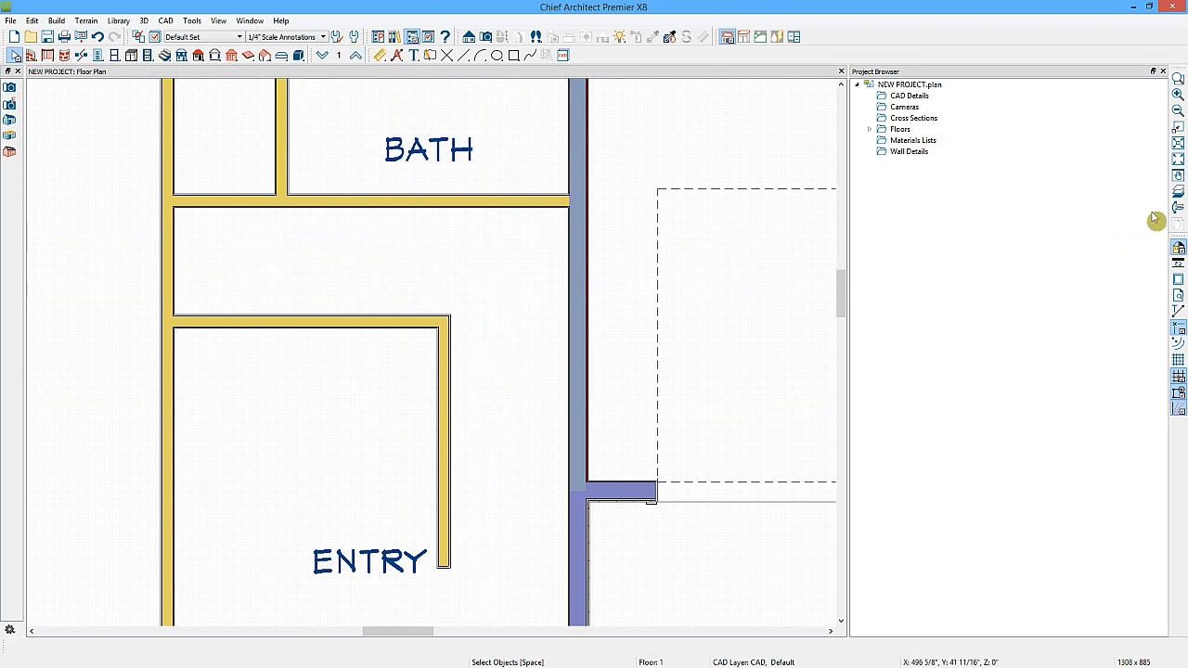
left_click(1177, 195)
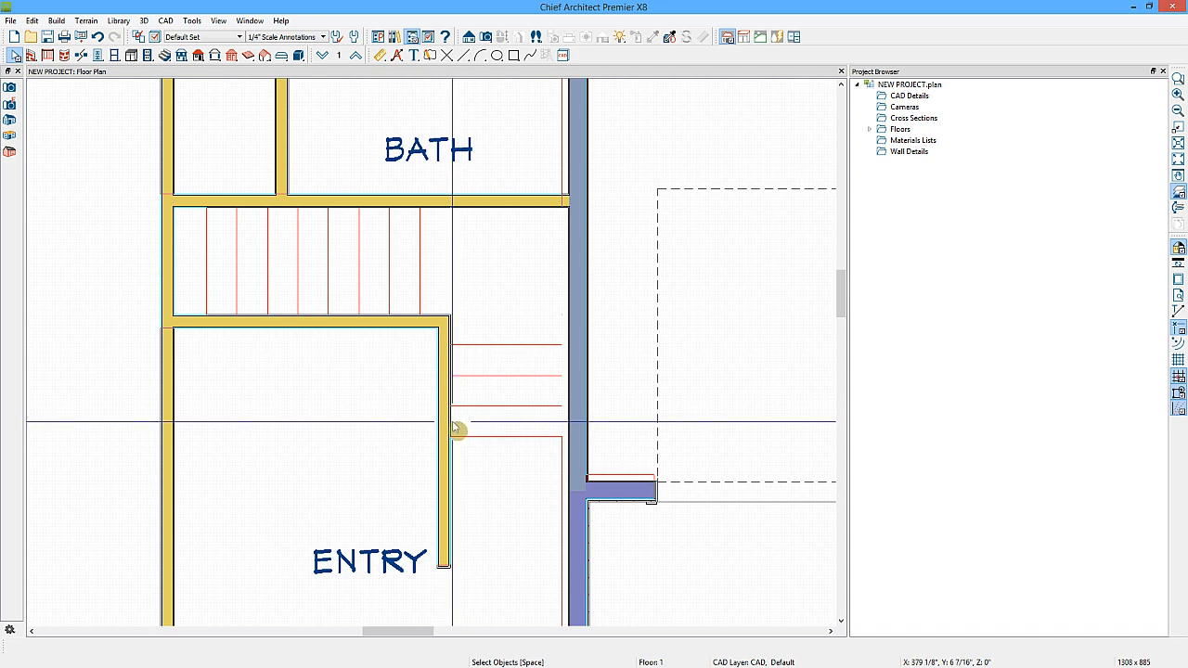
left_click(531, 293)
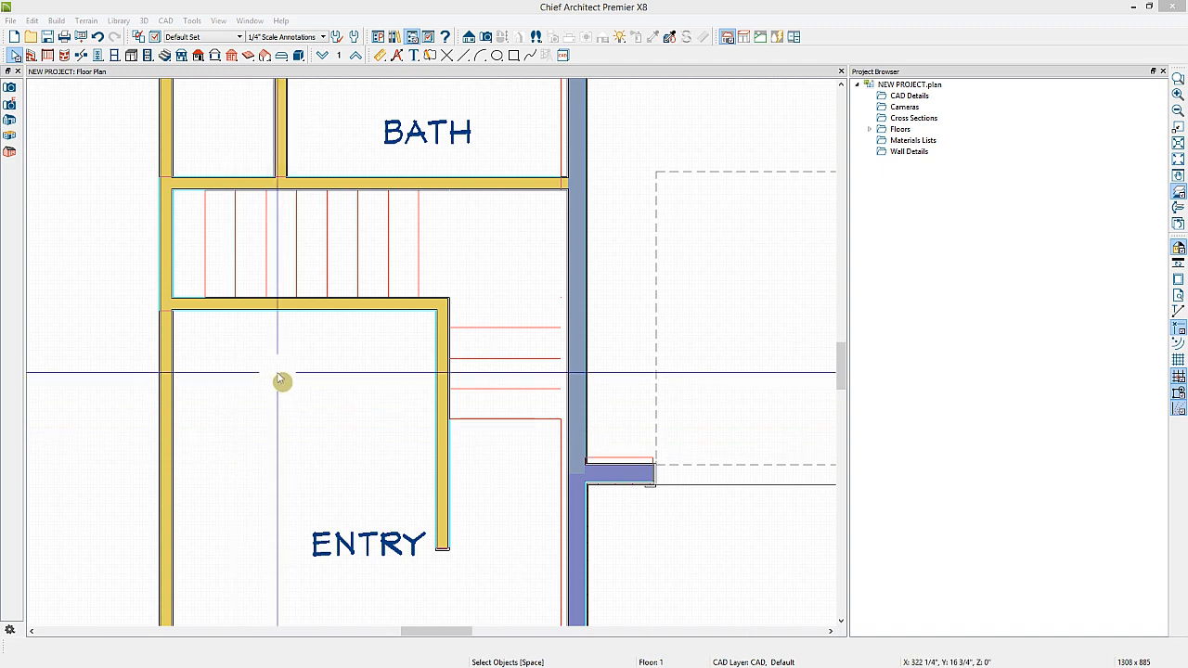
Step: Draw a Room Divider along the foot of the stairs, from the entry's interior wall to the garage wall, and check both resulting rooms
left_click(31, 55)
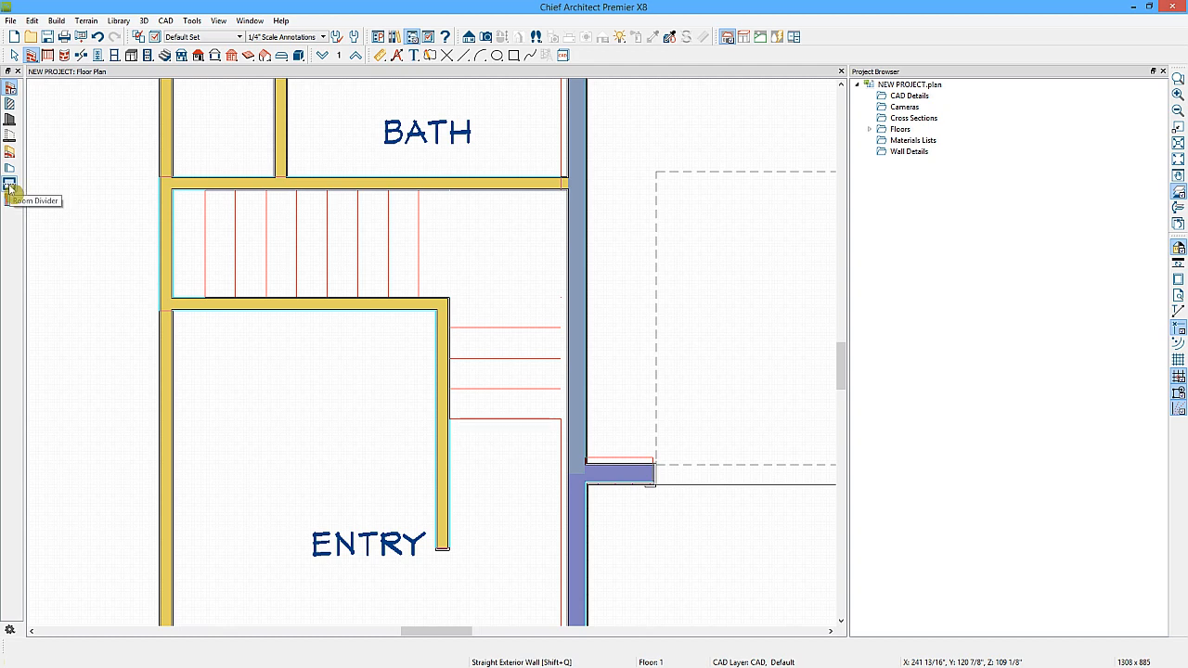
left_click(9, 186)
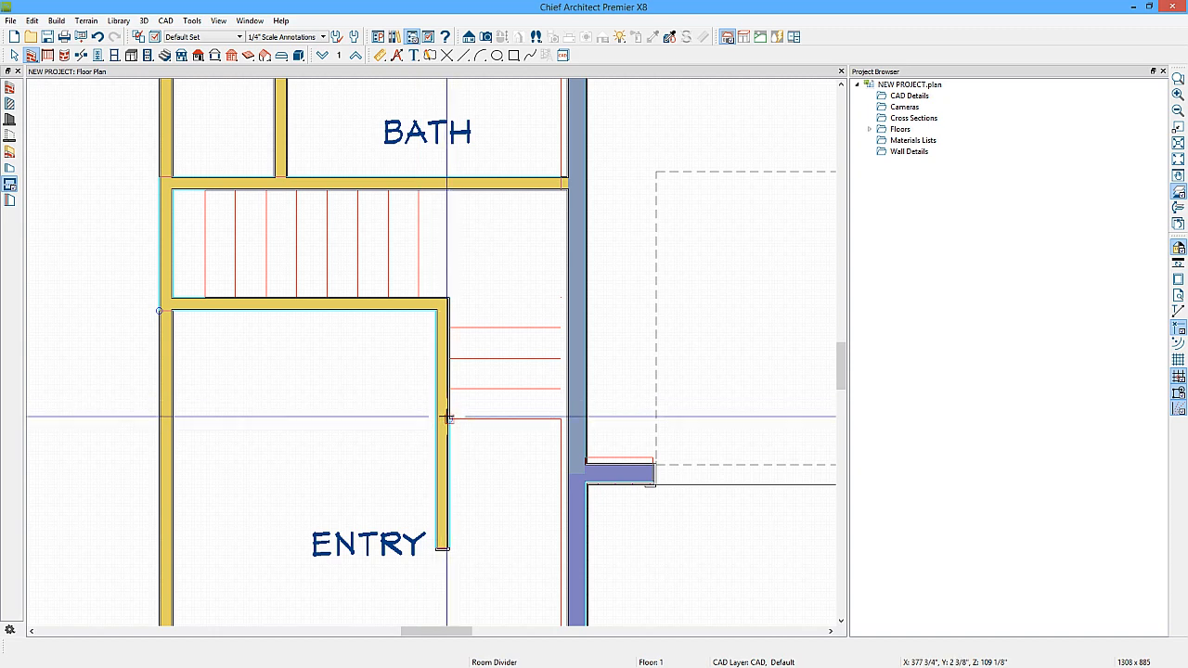
left_click_drag(447, 419, 565, 419)
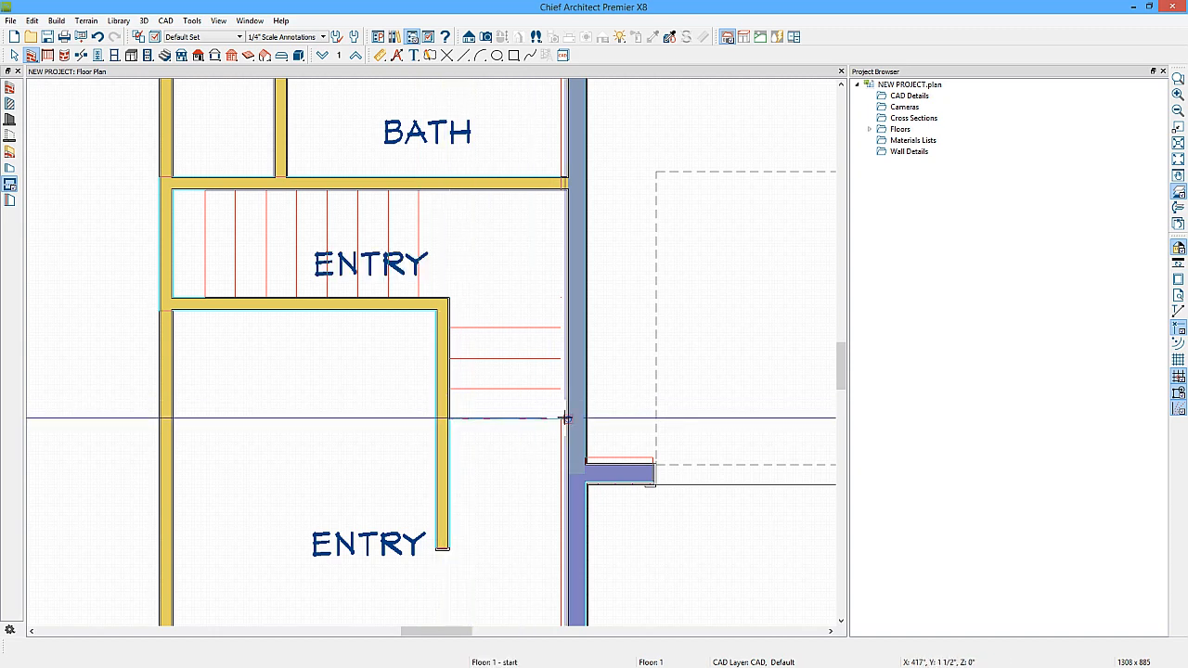
key("space")
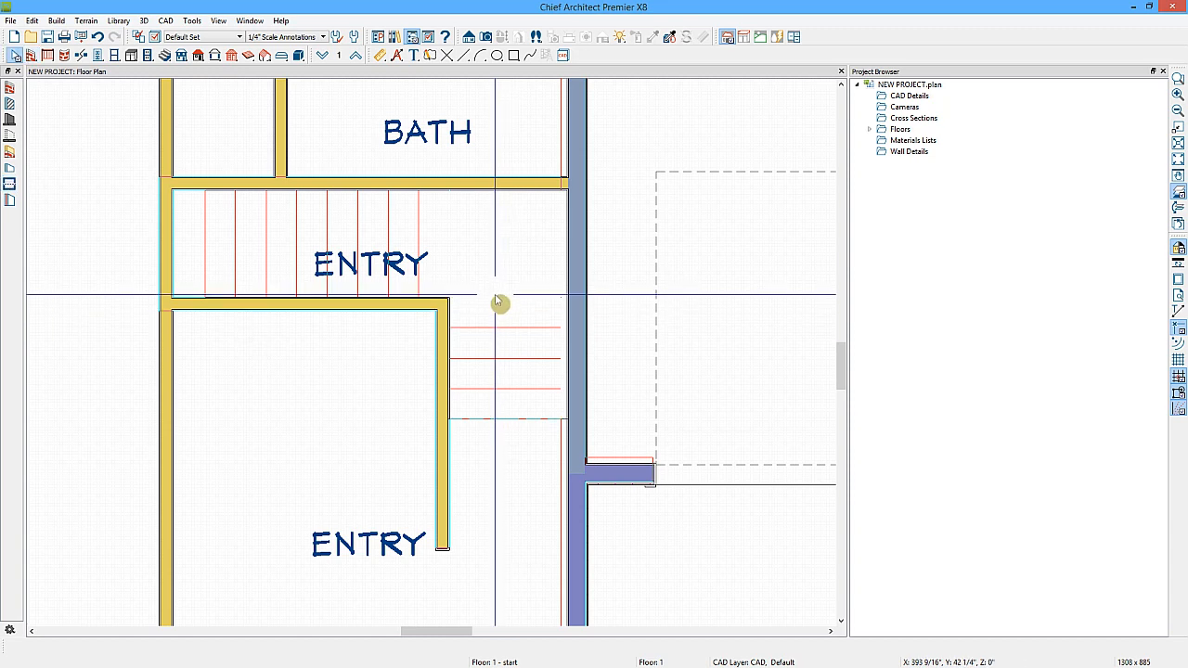
left_click(499, 301)
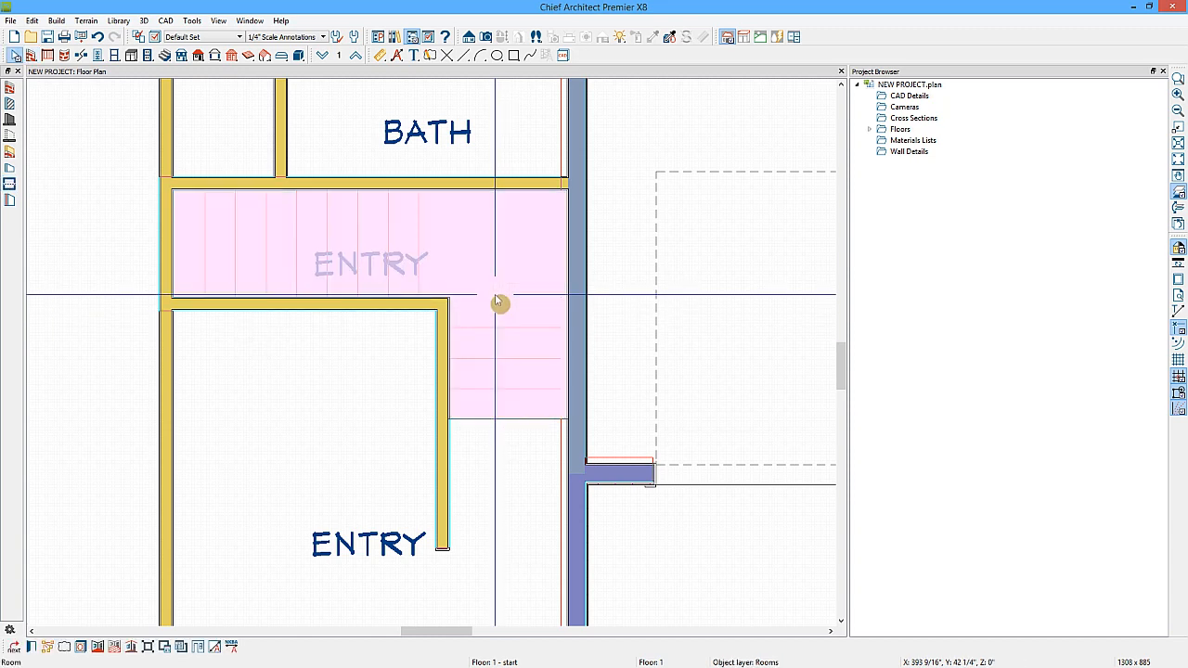
left_click(340, 420)
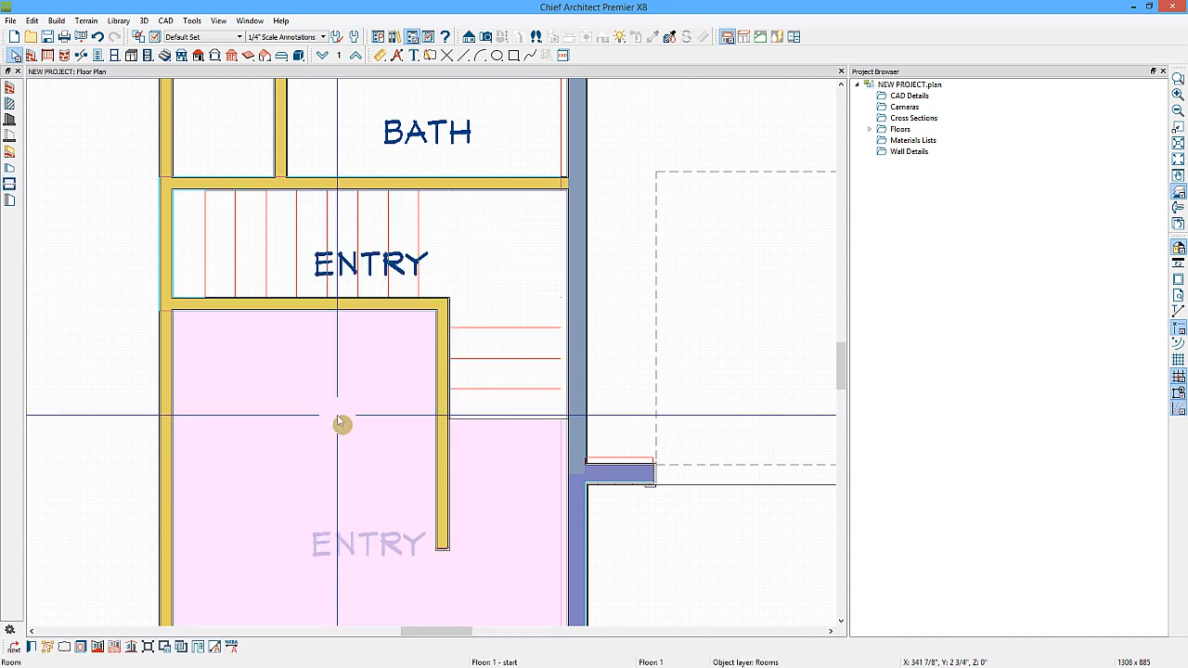
Step: Set the stairwell room's type to Open Below, and turn off its room label
double_click(514, 268)
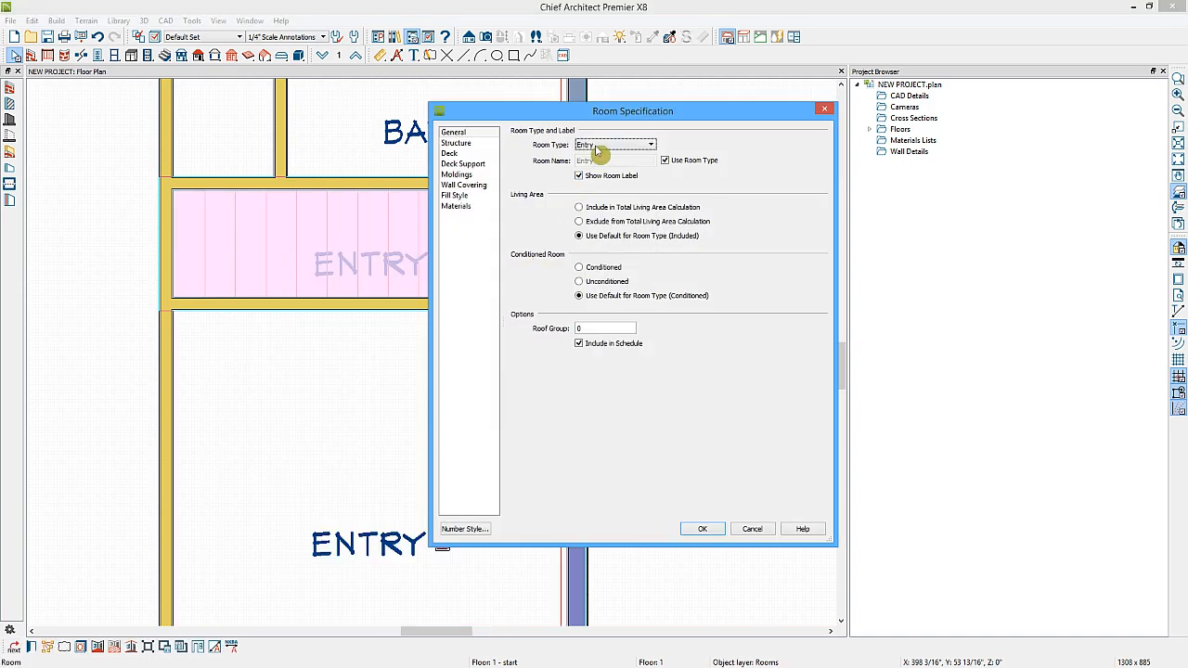
left_click(598, 147)
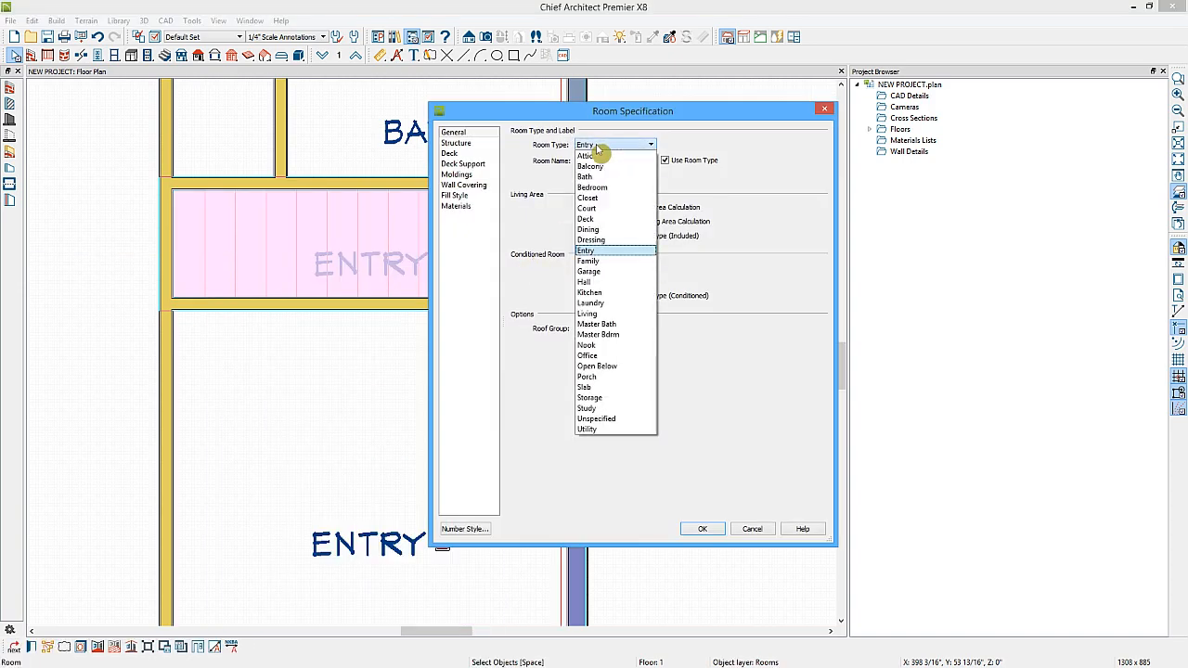
left_click(603, 368)
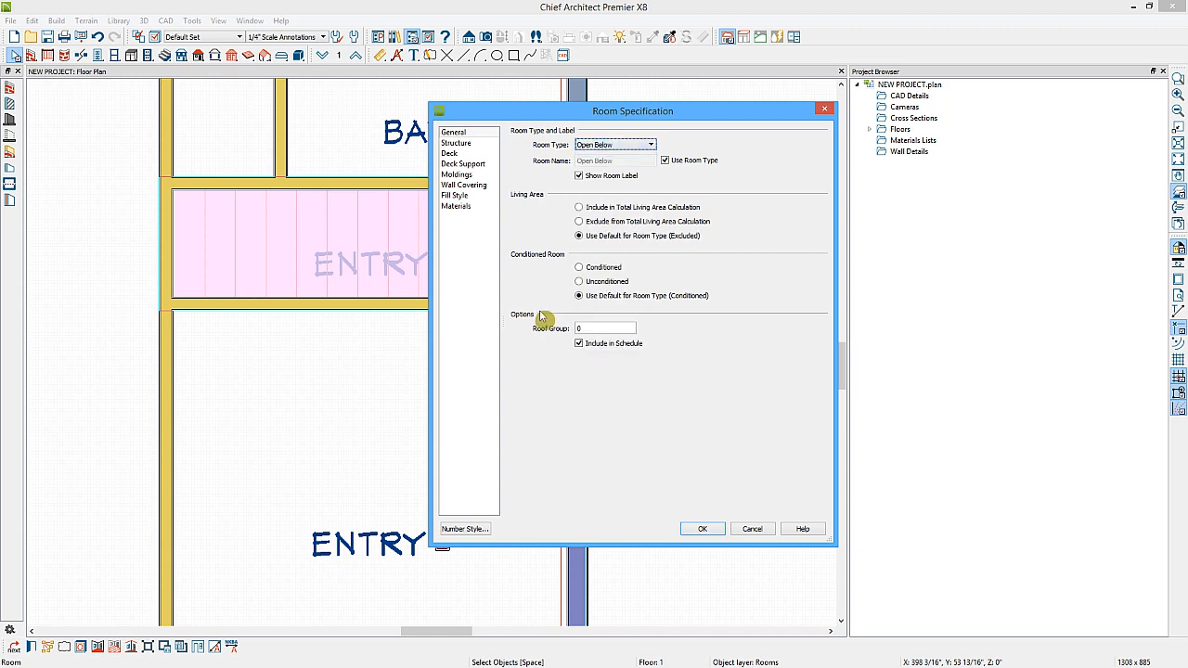
left_click(454, 144)
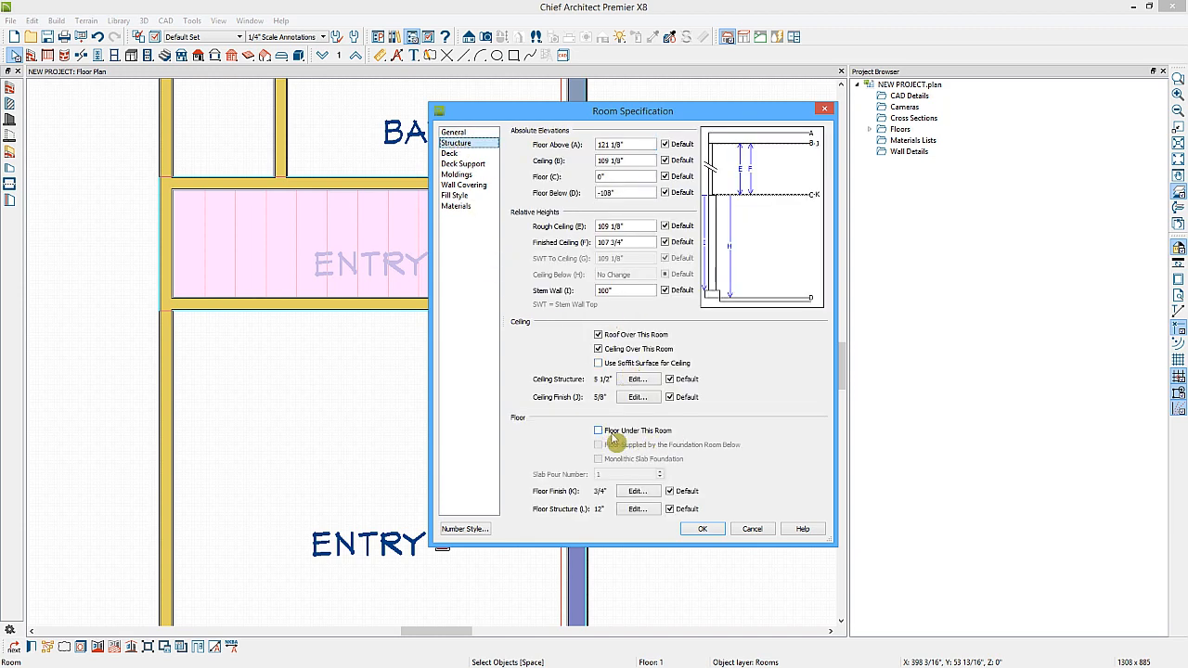
left_click(454, 132)
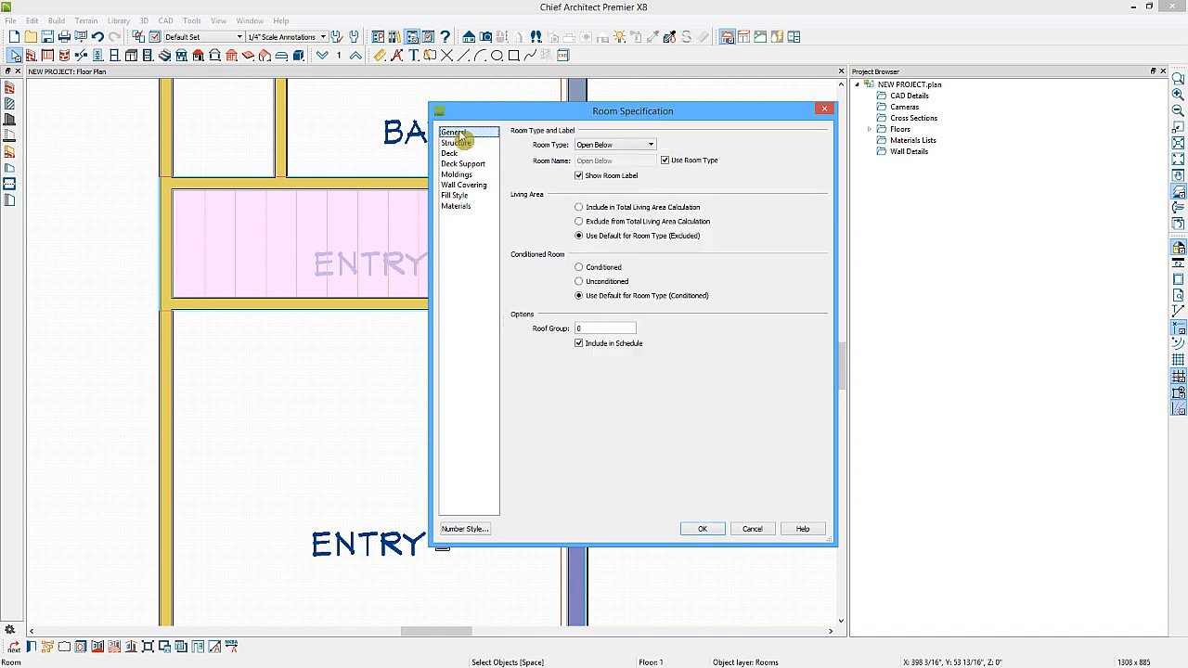
left_click(579, 177)
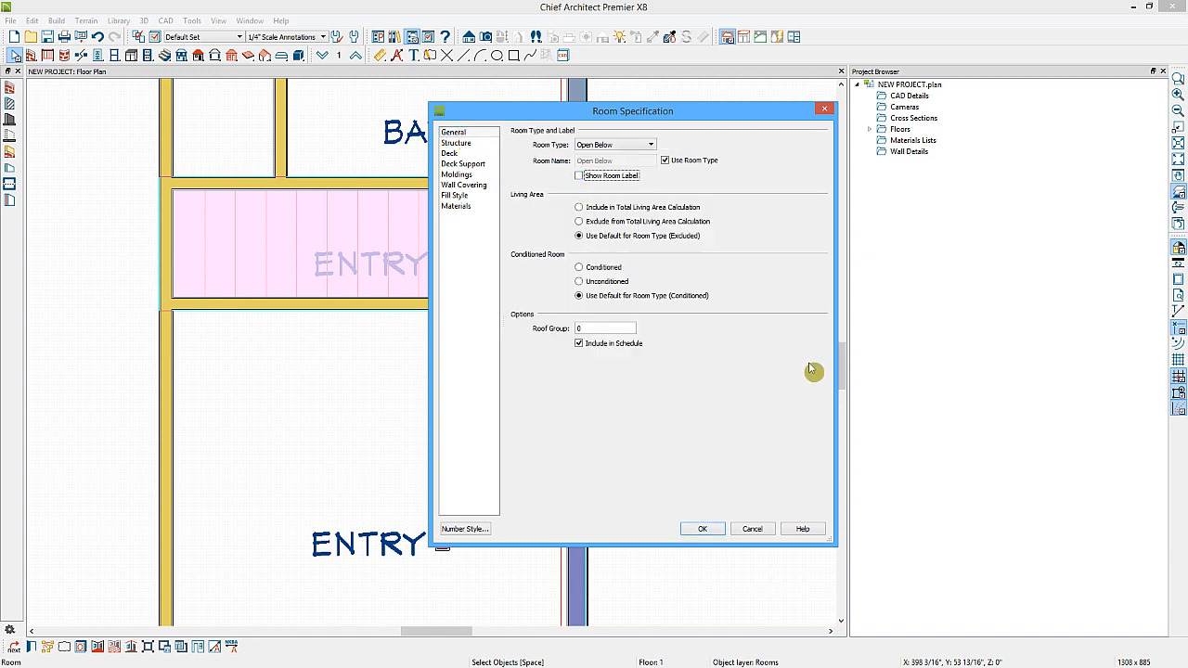
left_click(702, 529)
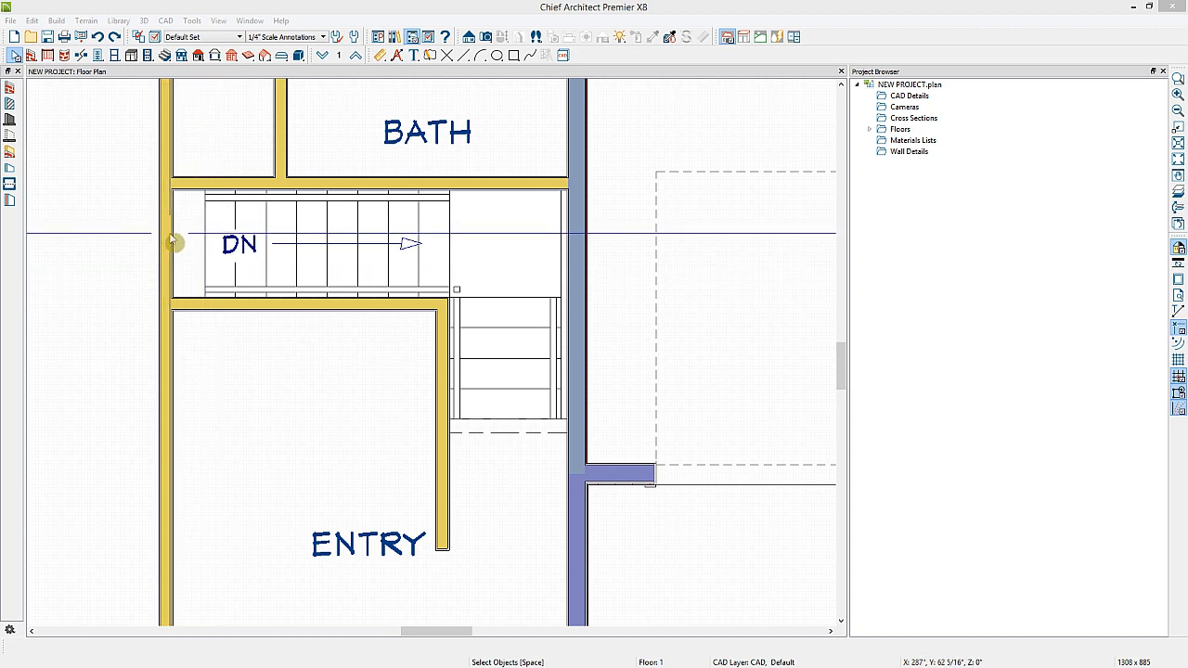
Step: On the basement floor, lengthen the upper stair flight to the stairwell's end wall with nine treads, and check the staircase specification
left_click(322, 55)
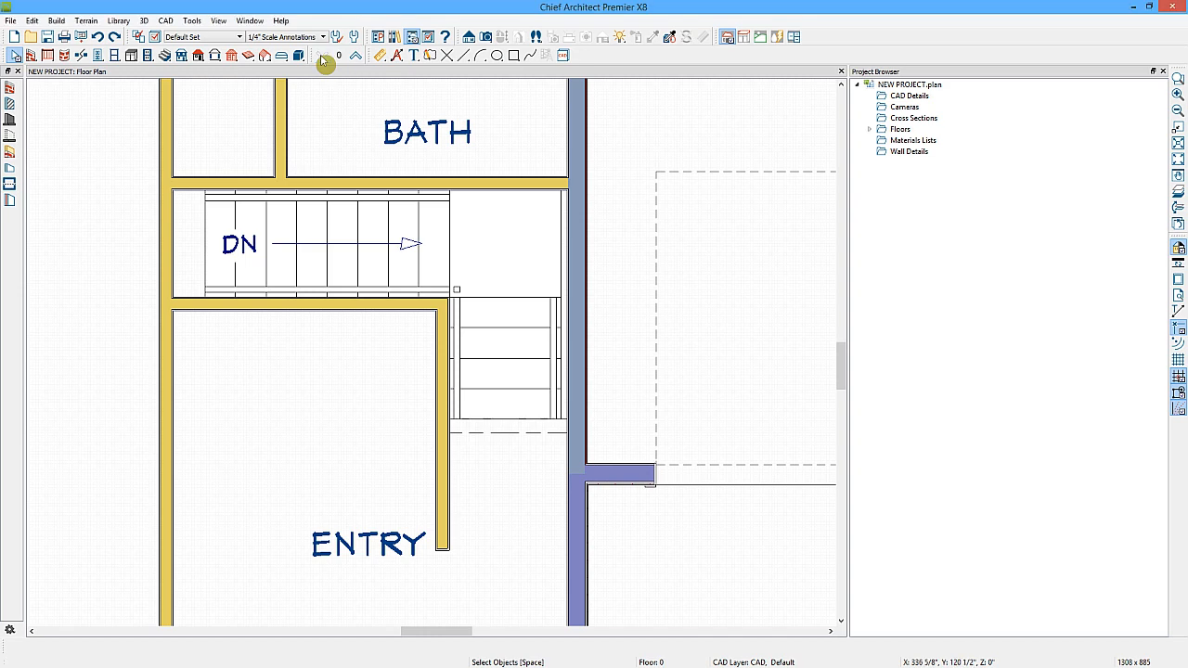
left_click(219, 241)
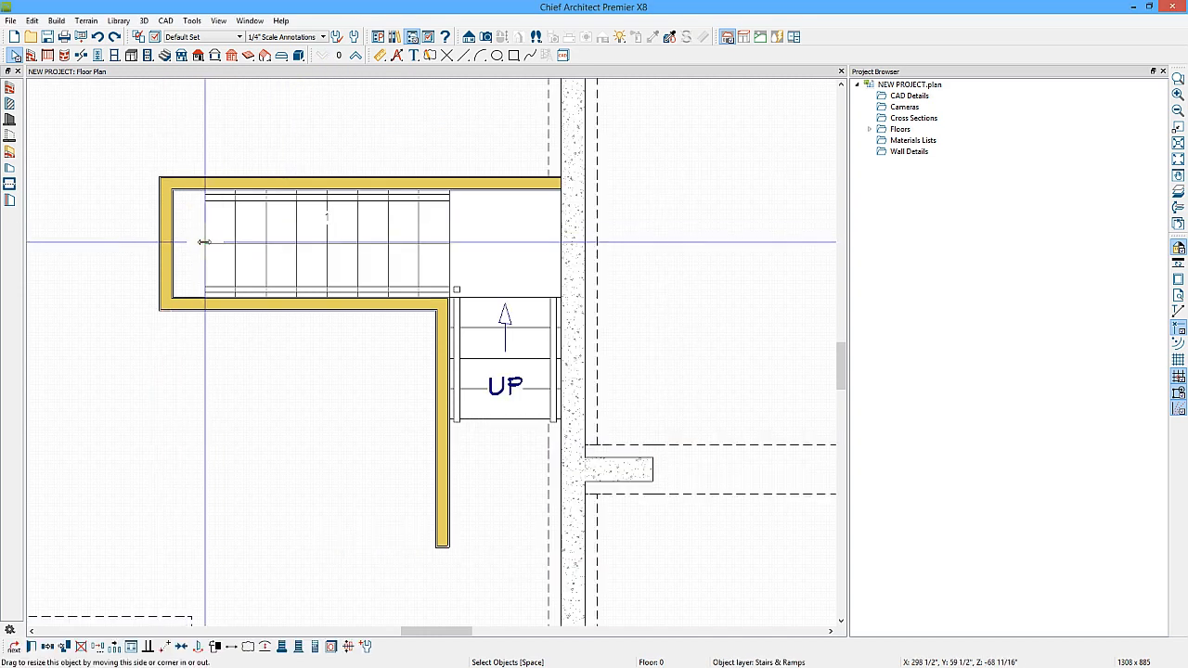
left_click_drag(174, 242, 177, 242)
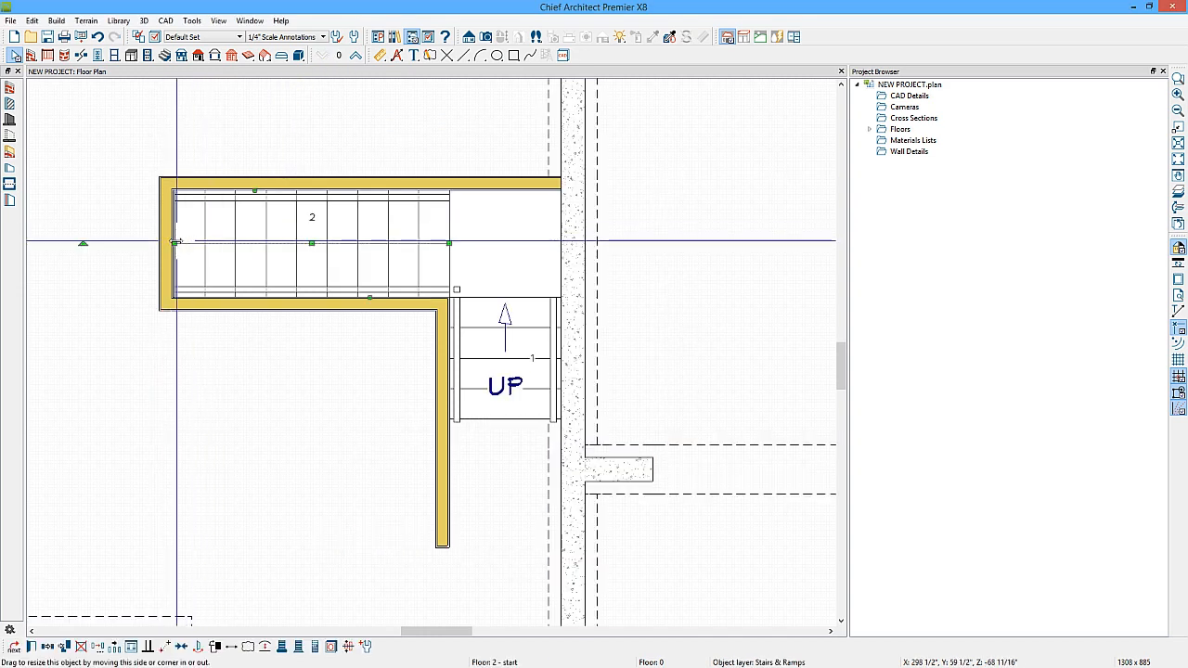
double_click(370, 232)
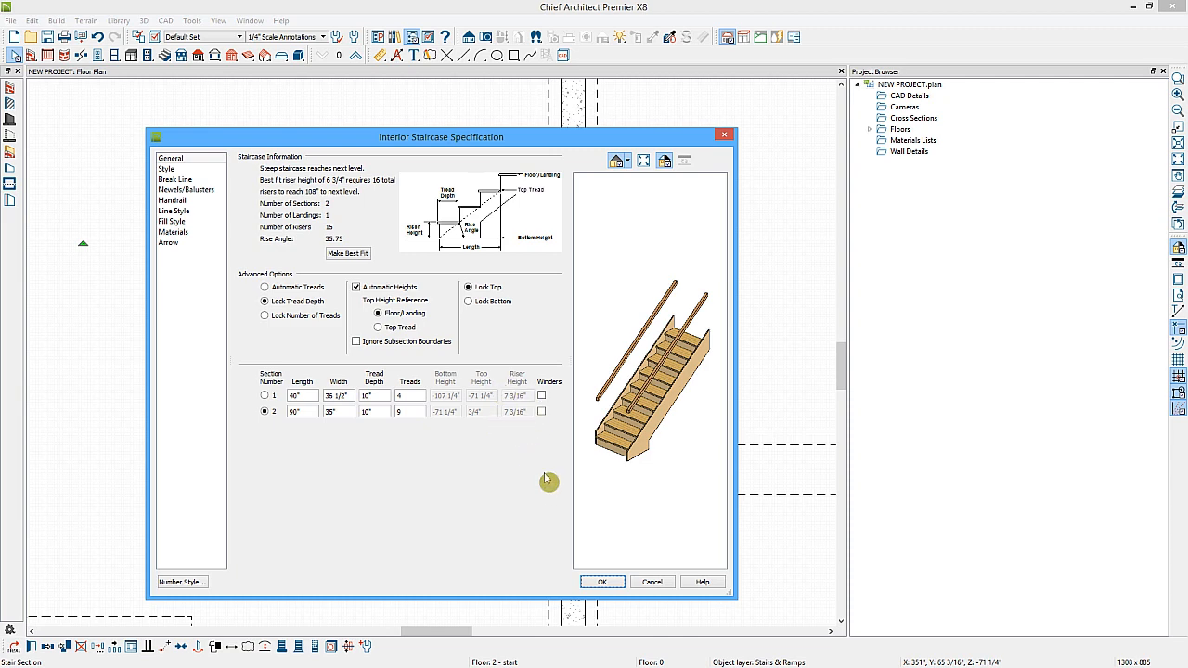
left_click(611, 584)
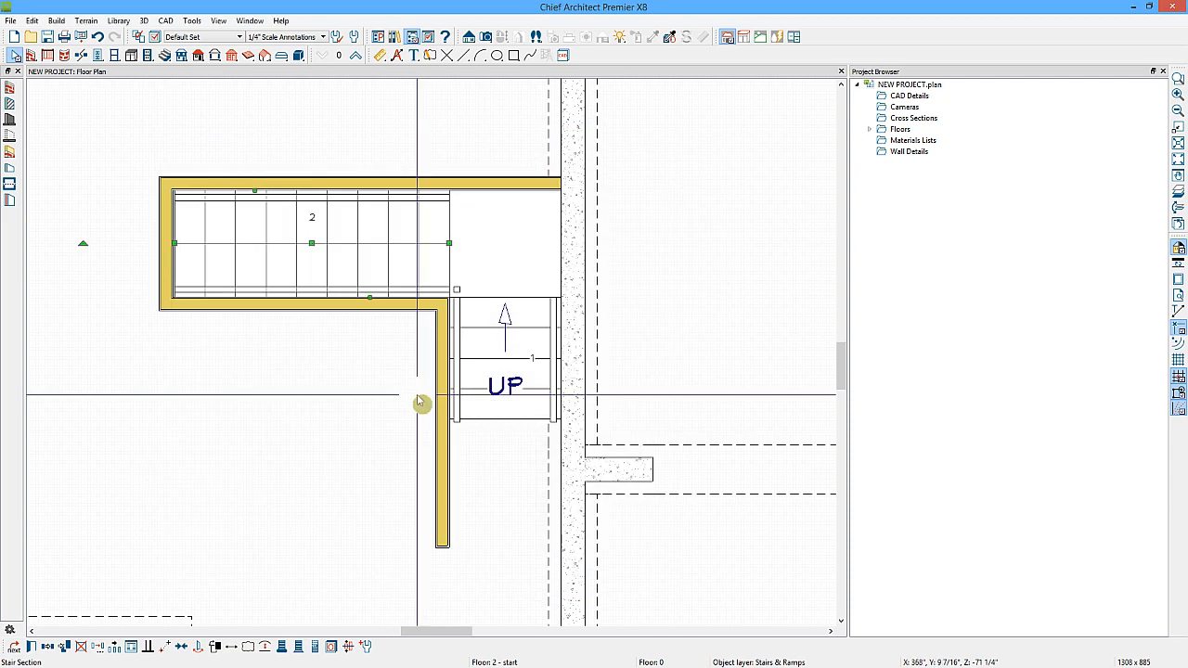
Step: Change the first-floor stairwell room's type from Open Below to Unspecified
left_click(355, 58)
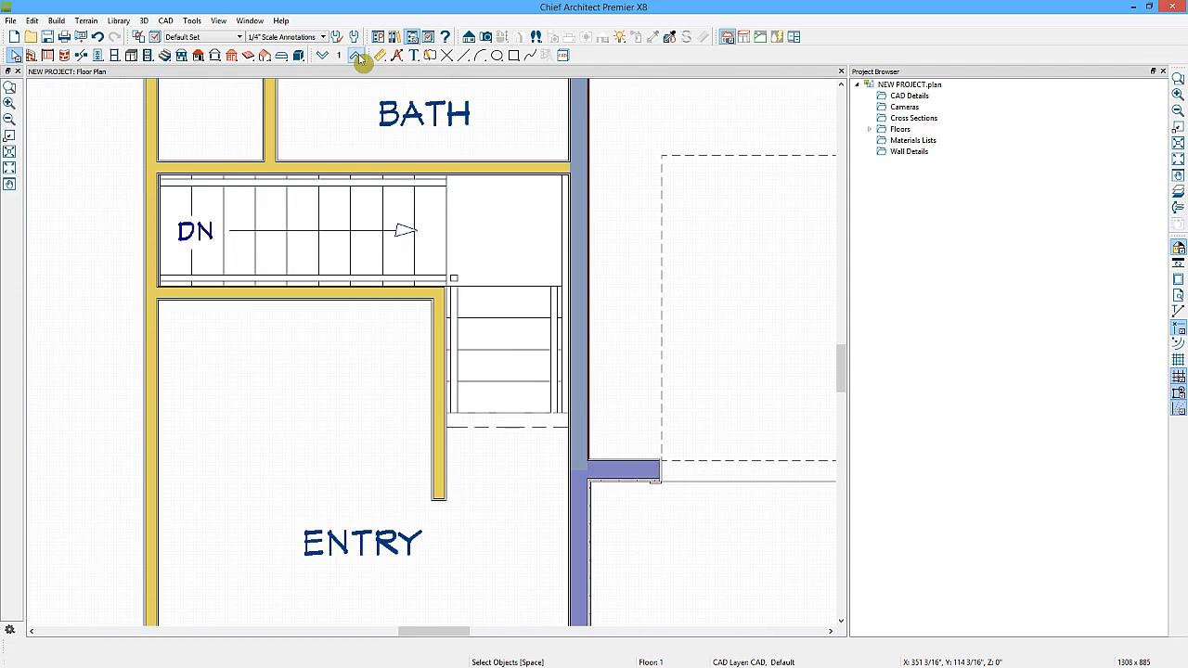
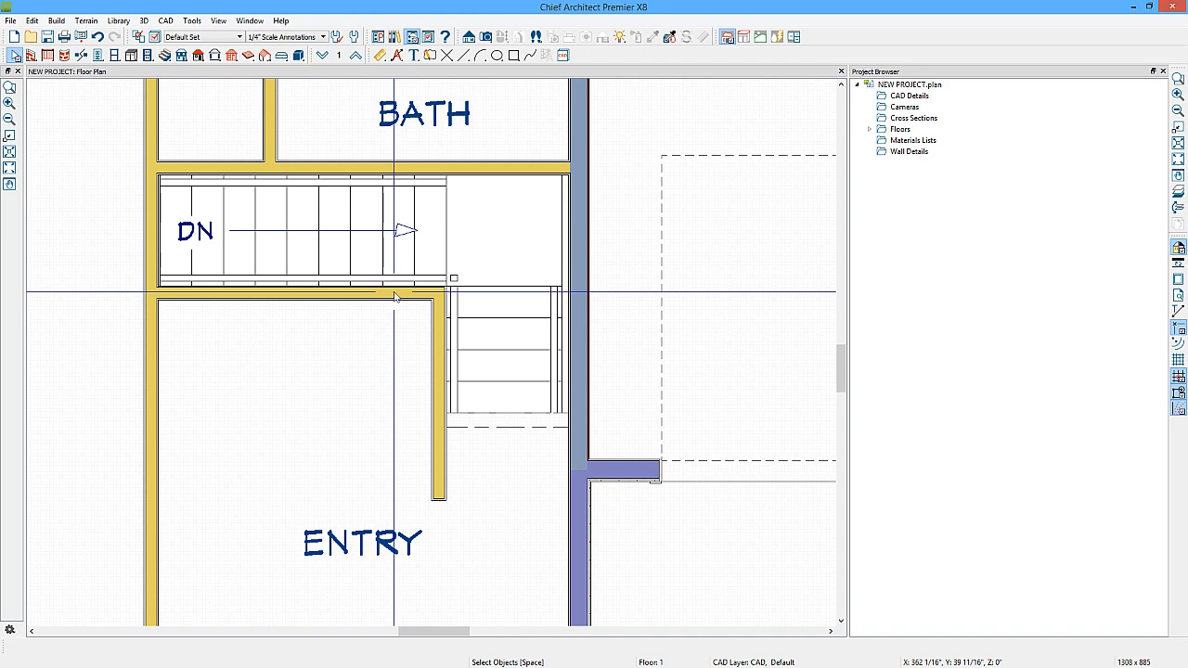
left_click(440, 244)
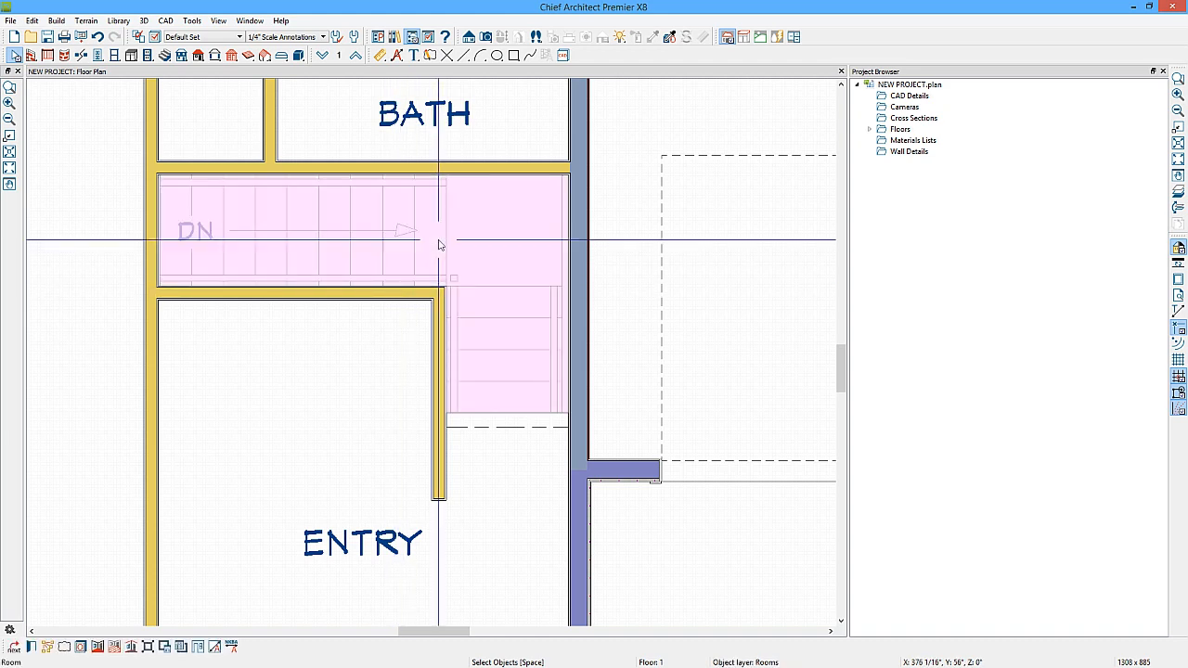
double_click(440, 244)
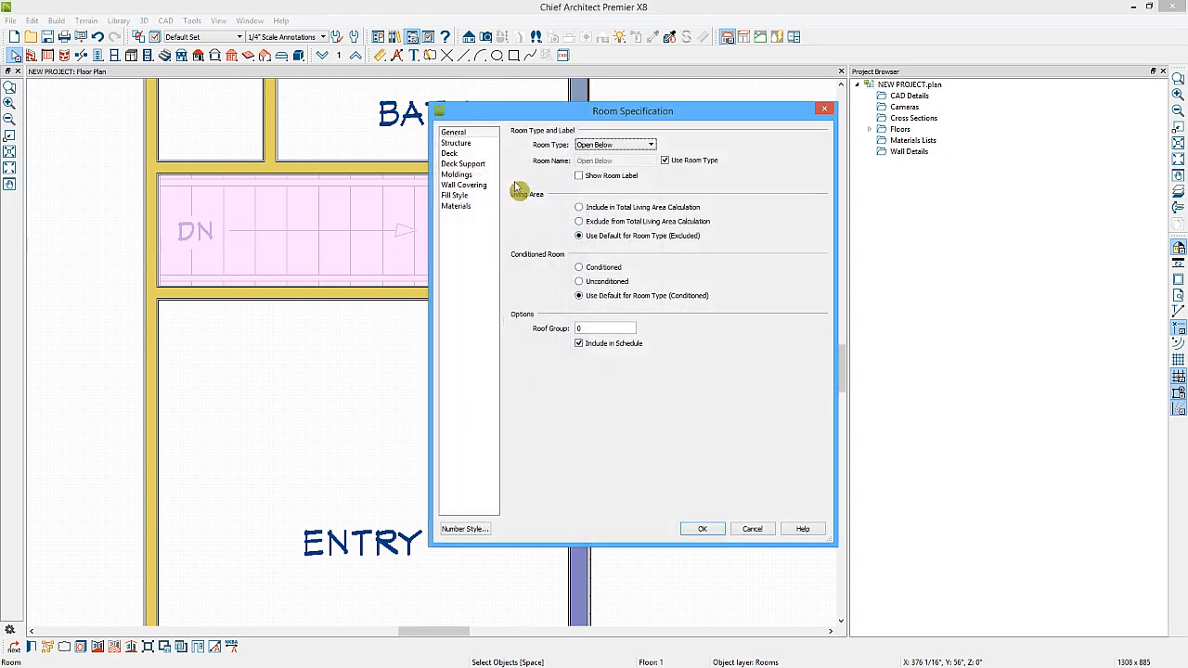
left_click(597, 146)
left_click(610, 420)
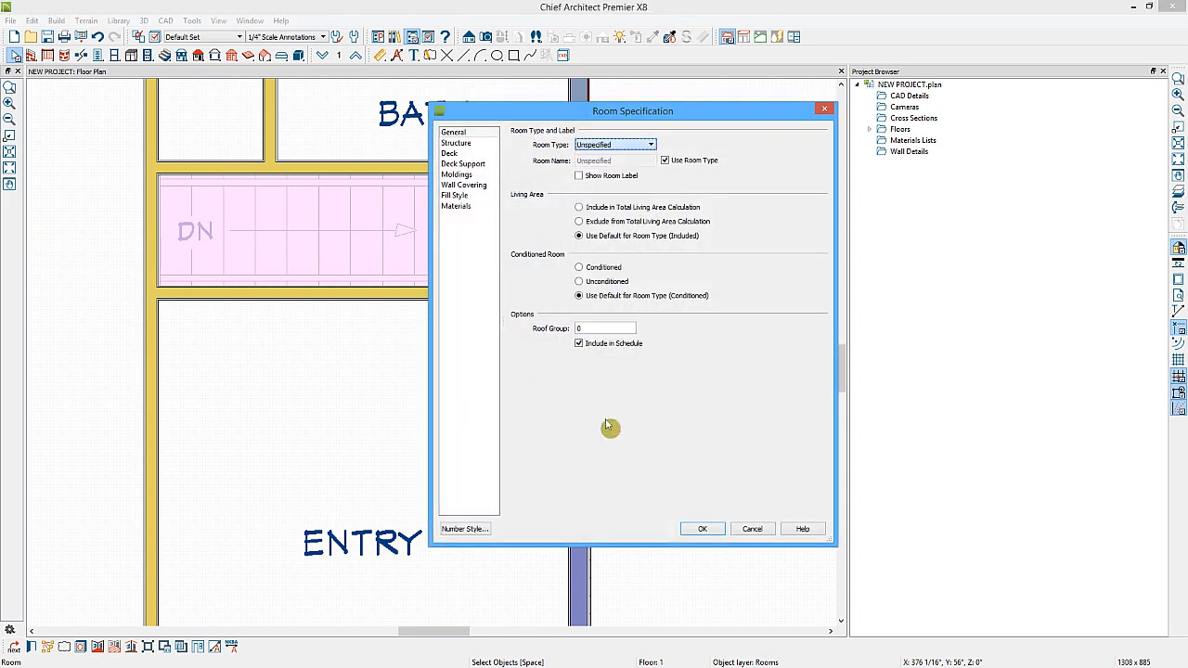
left_click(705, 529)
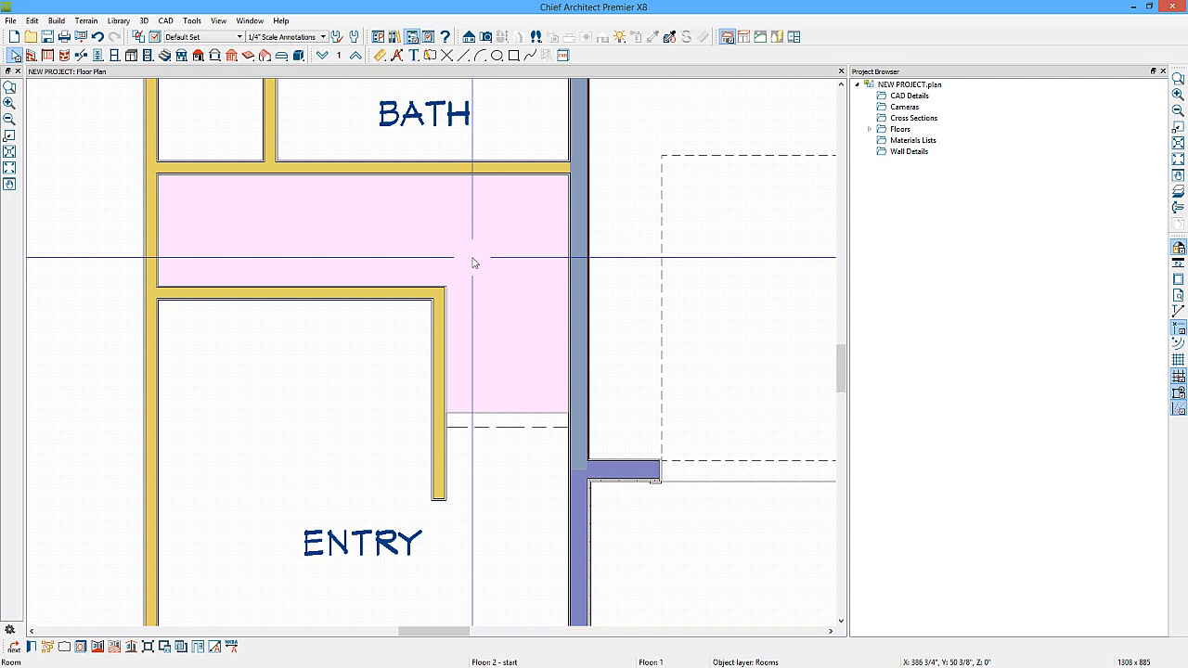
Step: Draw a straight flight 63" long and 39" wide beside the entry's interior wall, and lock its tread depth at 10 1/2"
left_click(163, 54)
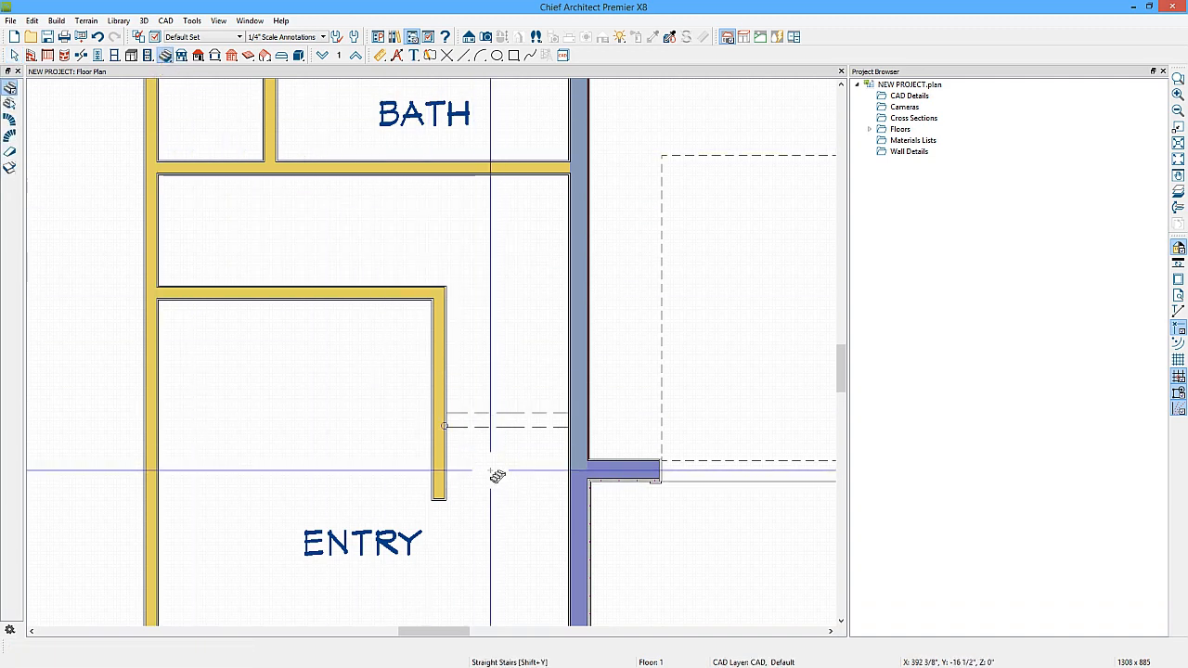
left_click_drag(492, 505, 509, 302)
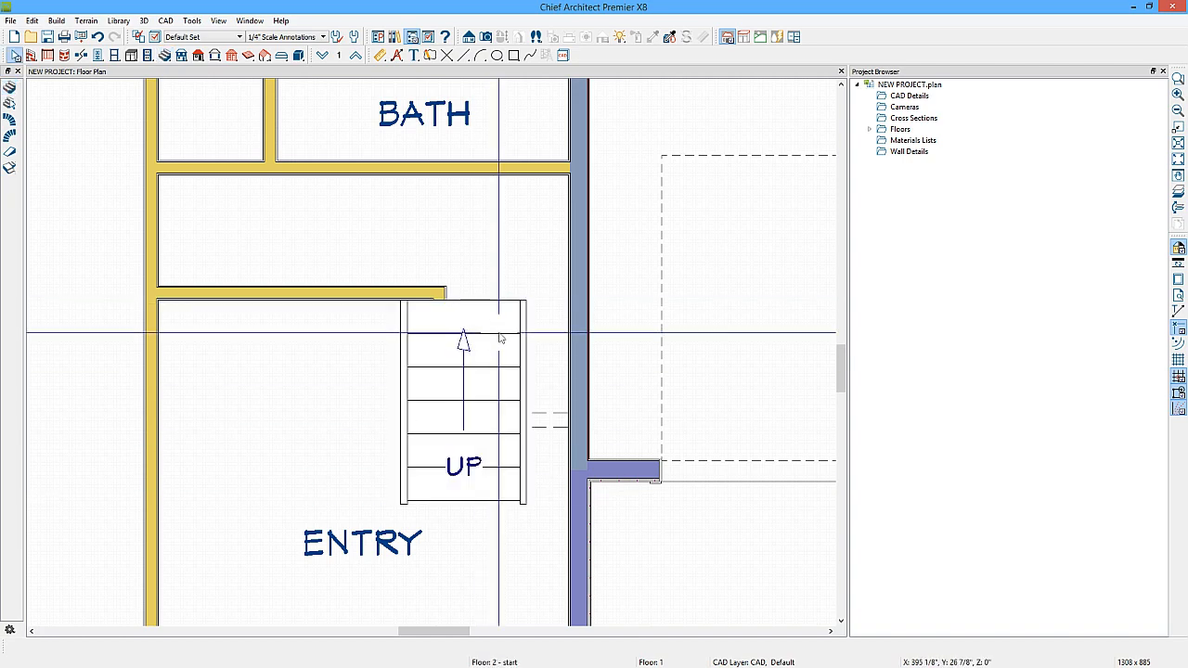
left_click(500, 338)
double_click(500, 338)
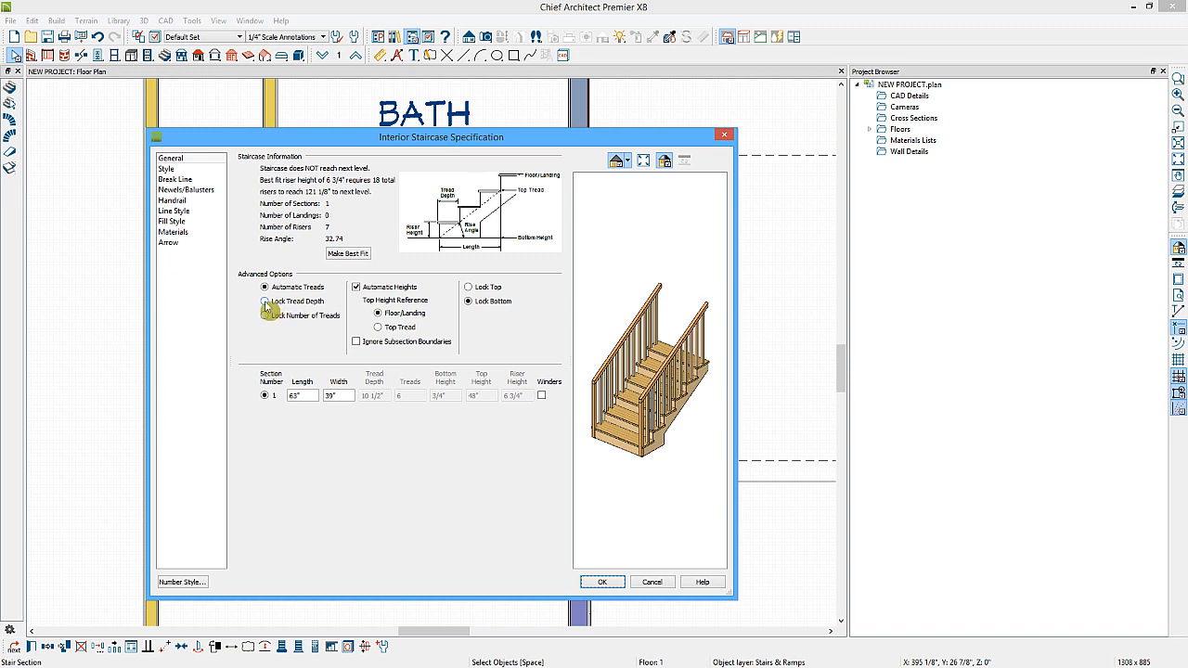
left_click(265, 302)
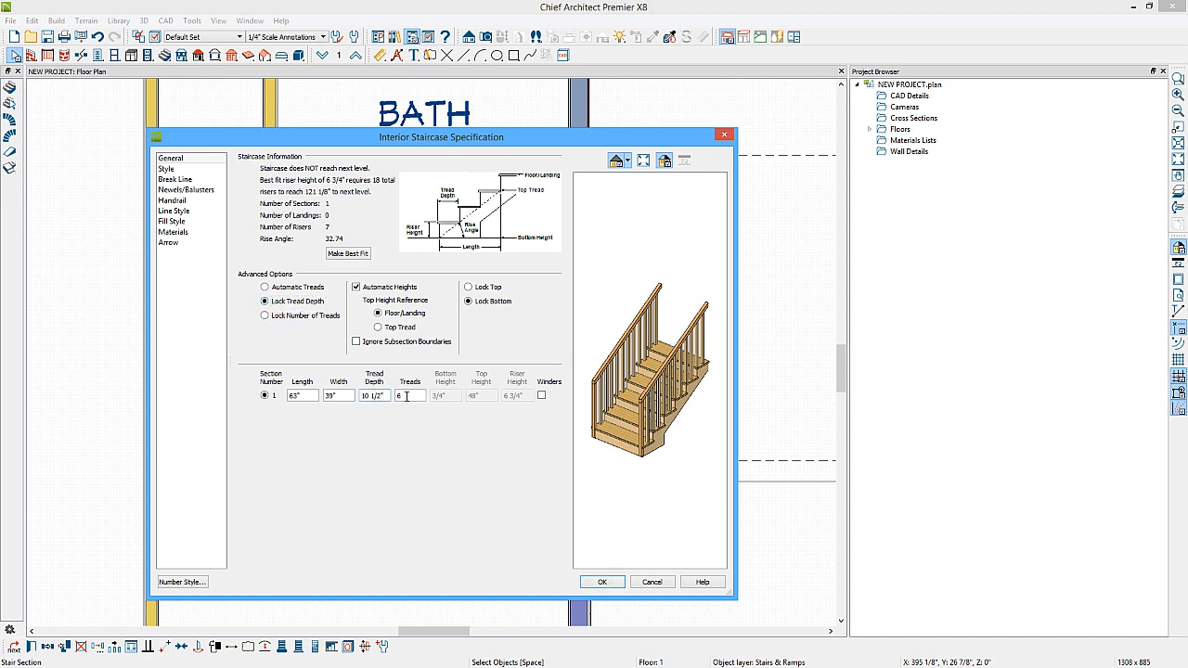
left_click(605, 582)
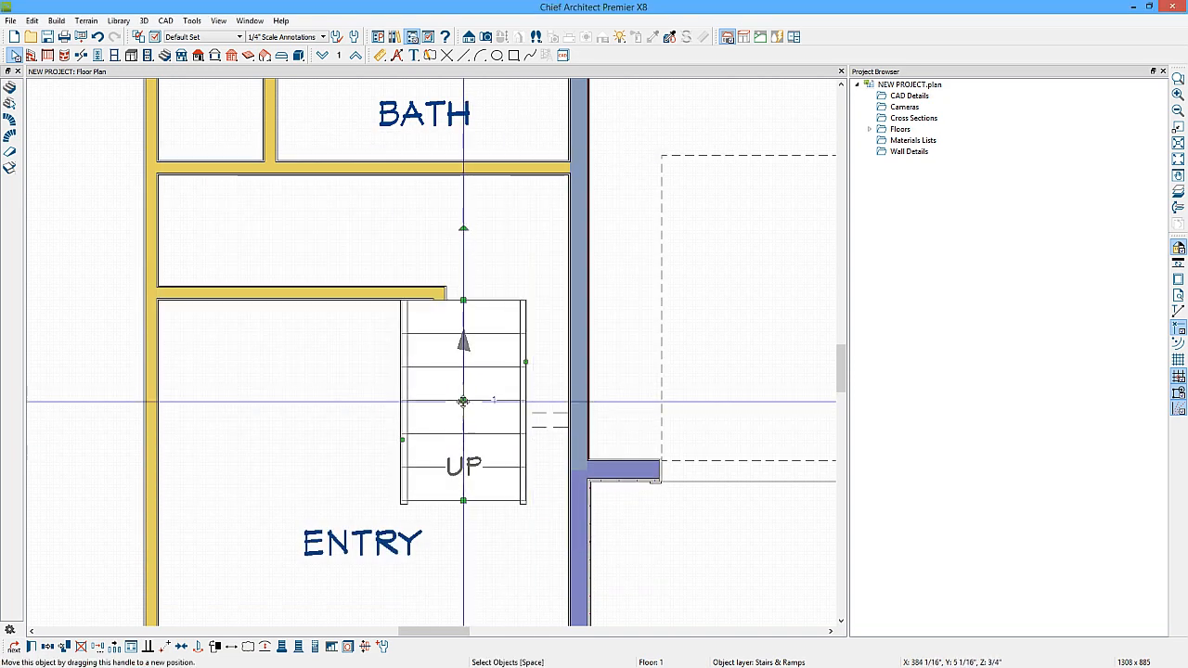
Step: Move the flight against the garage wall and widen it to 43", reaching over the entry's short interior wall
left_click_drag(463, 401, 508, 401)
scroll(464, 381, "up", 1)
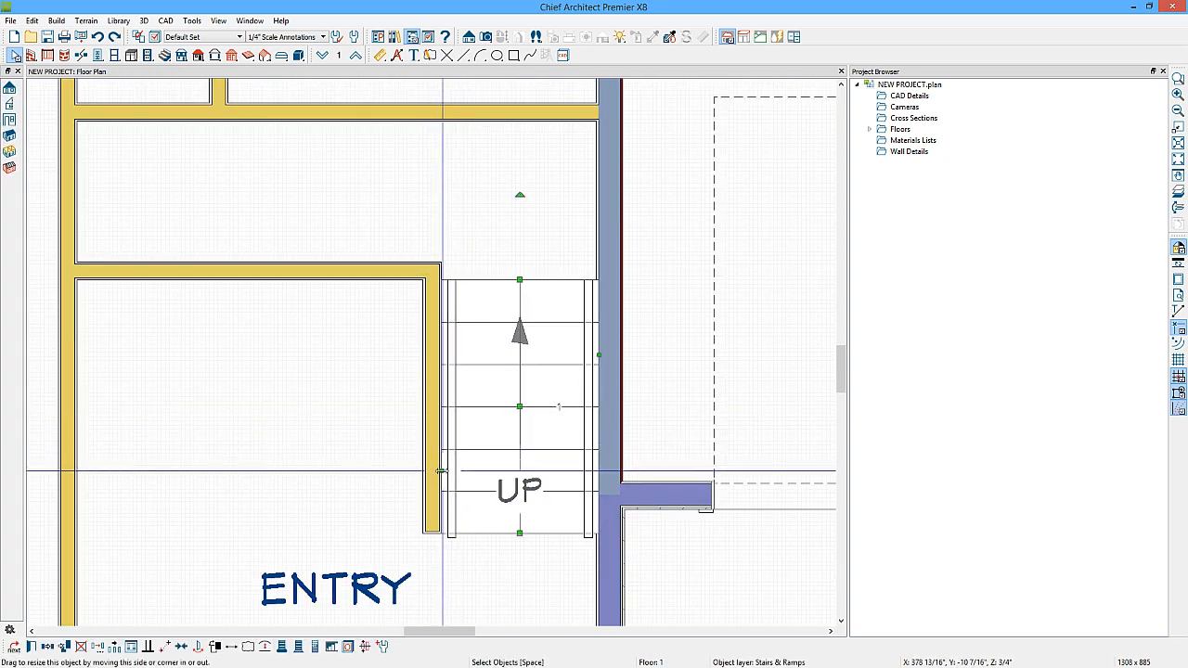
left_click_drag(443, 472, 425, 470)
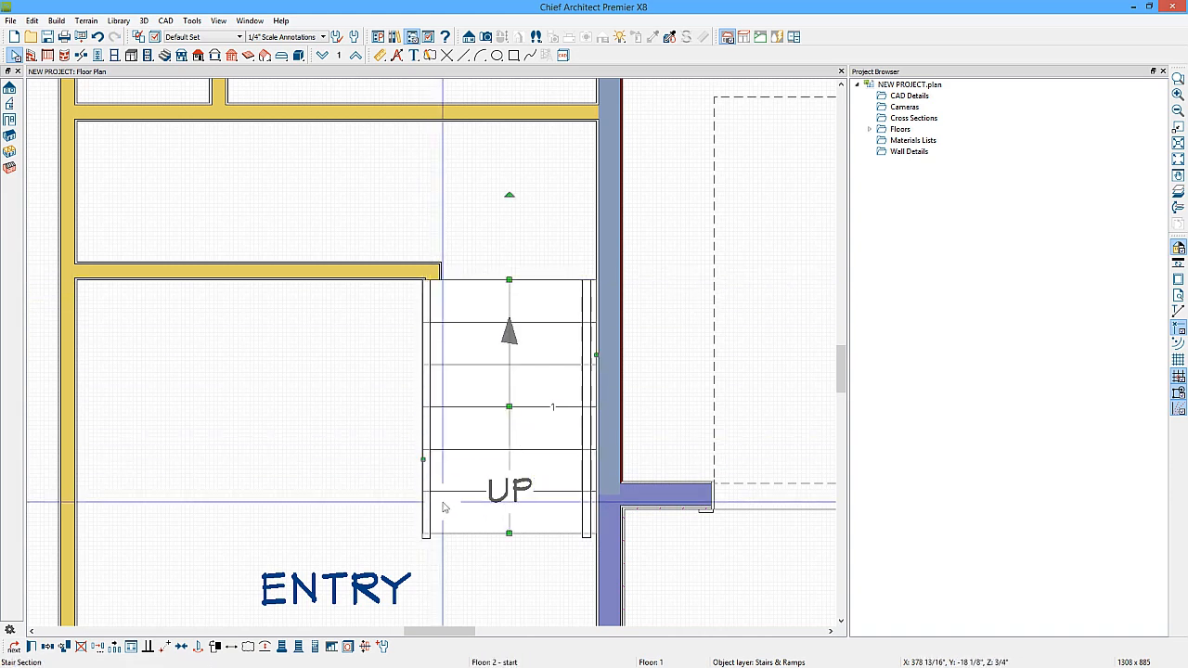
Step: Lengthen the flight's lower end toward the front door to nine treads, 94 1/2" long
middle_click_drag(534, 600, 533, 464)
scroll(532, 464, "down", 1)
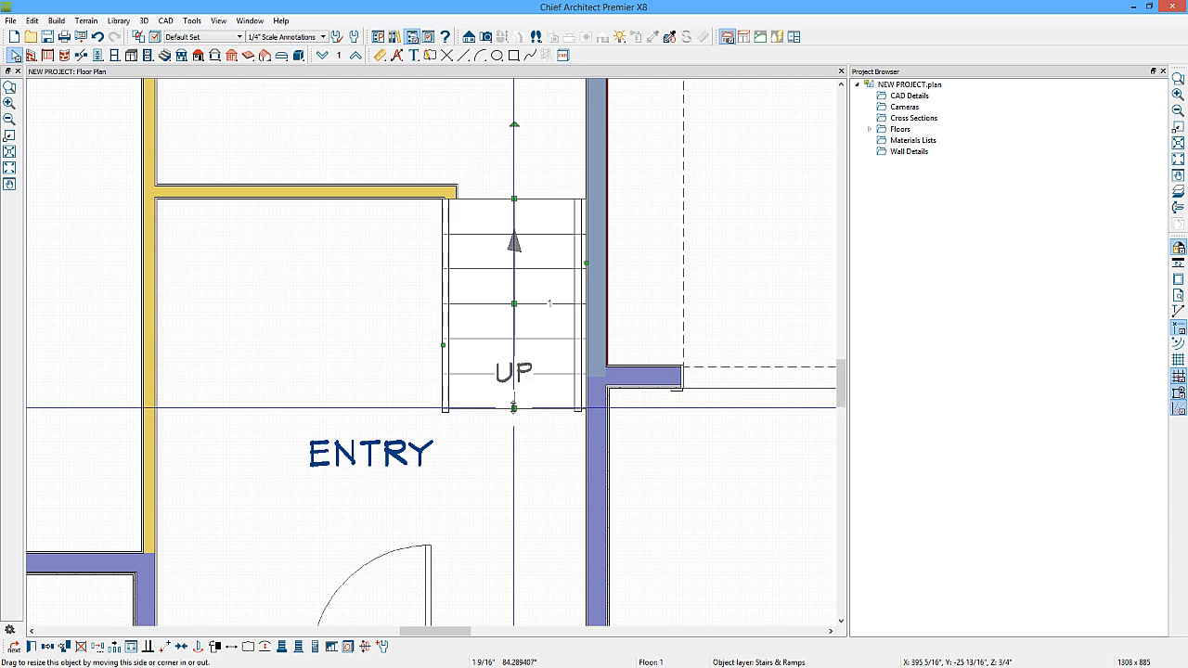
left_click_drag(513, 406, 510, 508)
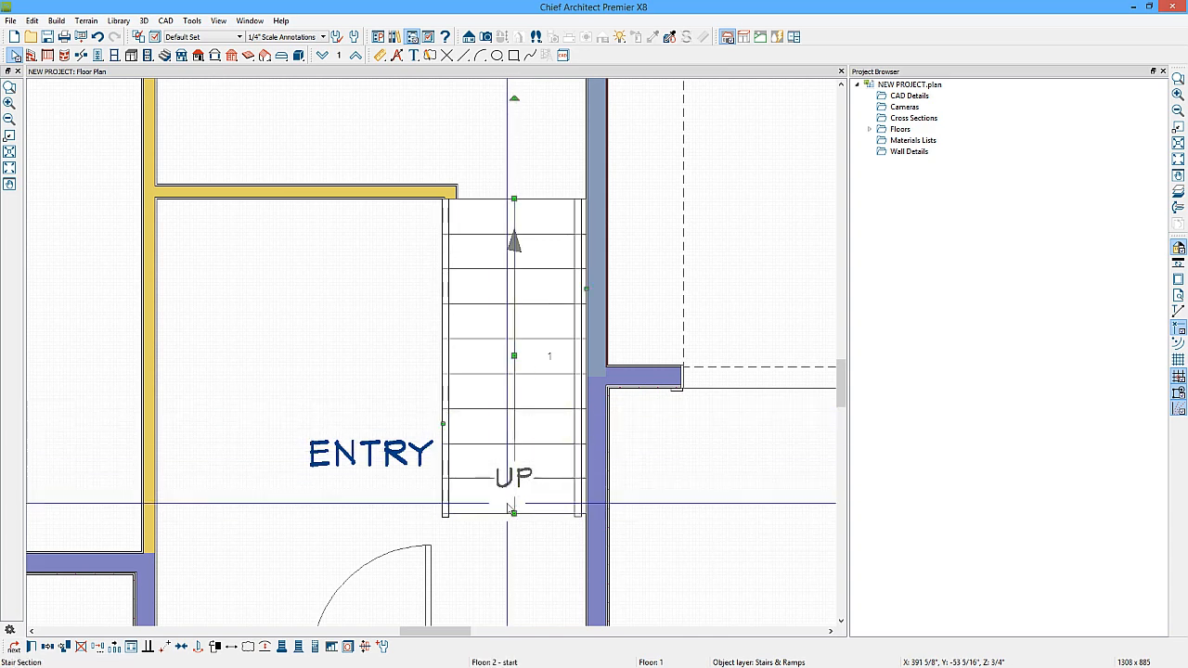
Step: Draw a second flight running up to the stairwell's far wall, and fit its sides to the bath wall and the entry-side wall
middle_click_drag(488, 124, 507, 310)
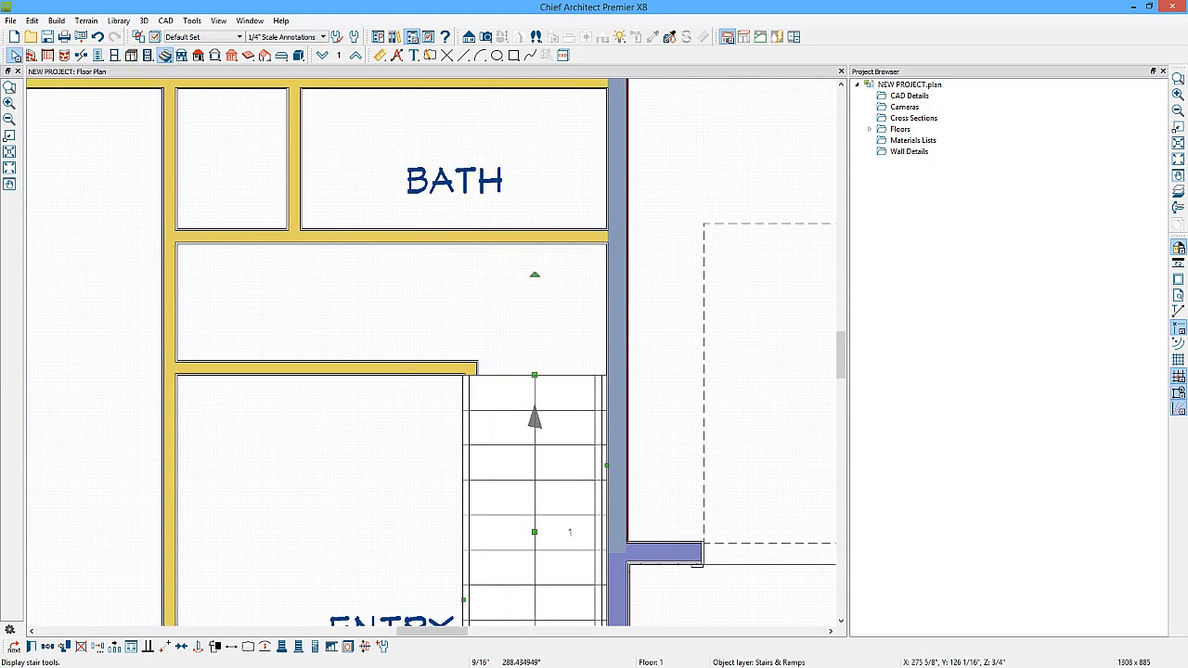
left_click(165, 55)
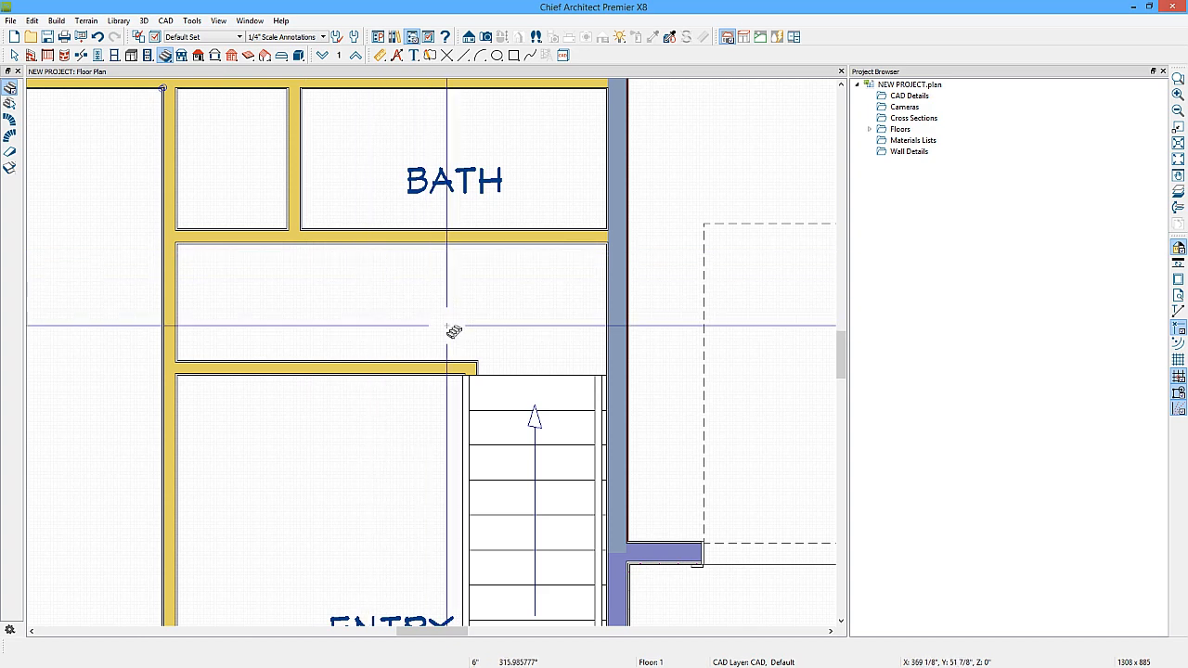
left_click_drag(454, 332, 177, 325)
left_click(383, 279)
mouse_move(253, 232)
left_mouse_down()
mouse_move(252, 286)
mouse_move(253, 244)
left_mouse_up()
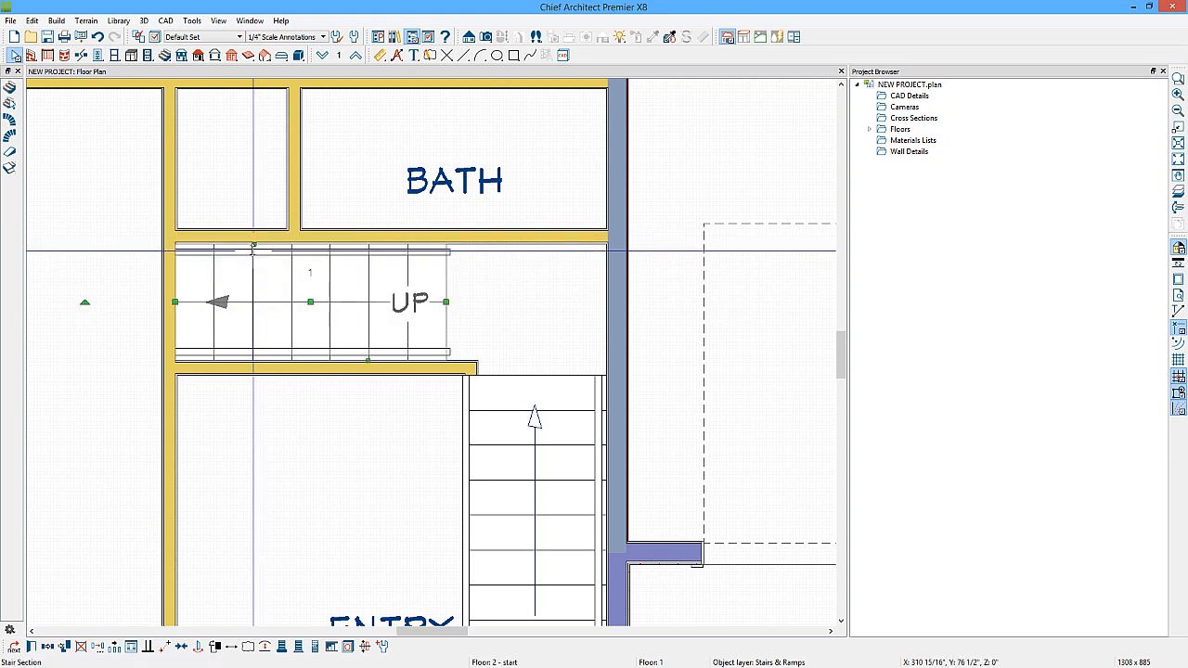
left_click_drag(368, 360, 369, 373)
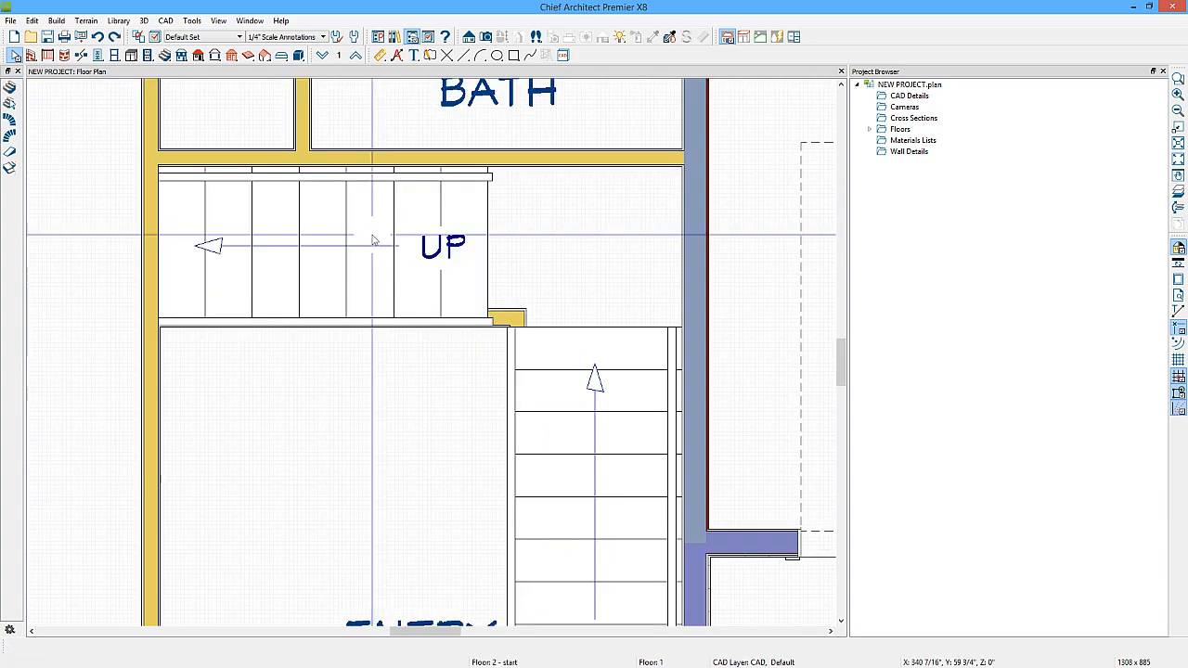
Step: Lock the second flight's tread depth at 10.5" and lengthen its lower end to eight treads, 84" in total
double_click(373, 236)
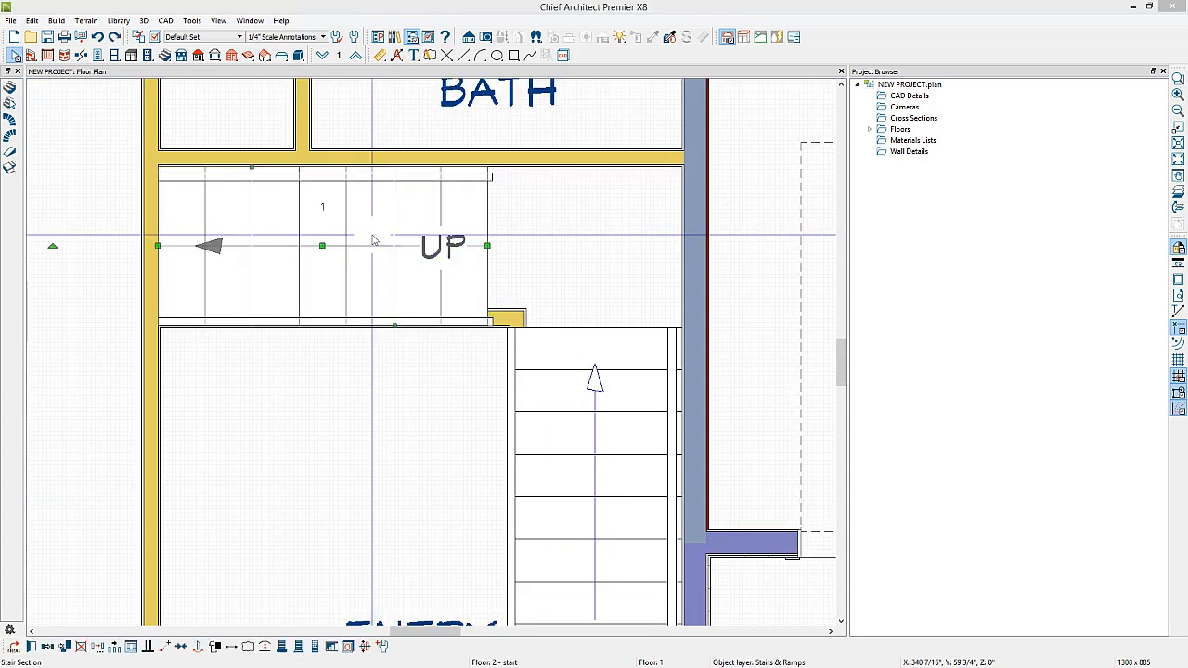
left_click(265, 302)
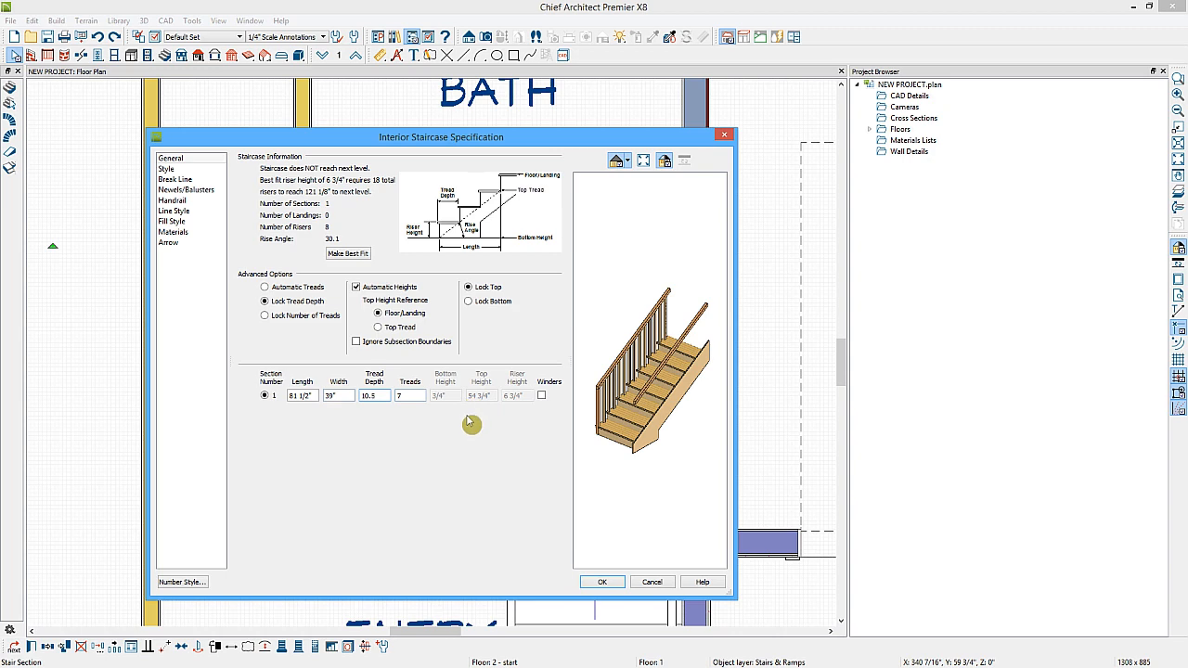
key("Tab")
left_click(602, 582)
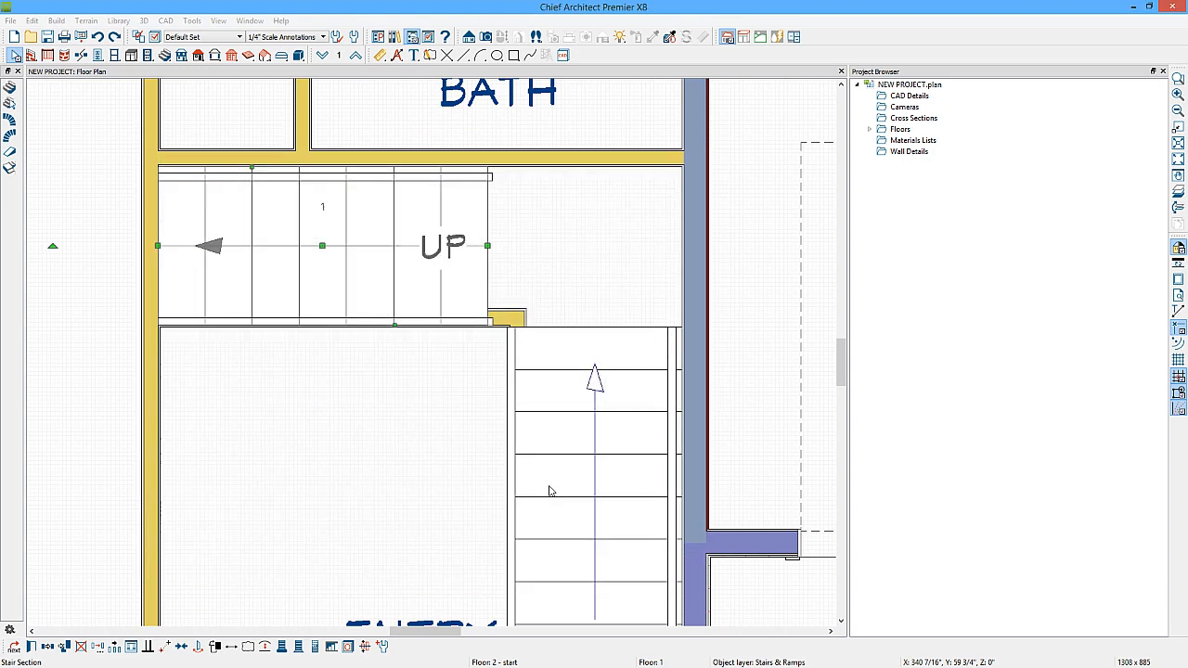
left_click_drag(454, 244, 498, 246)
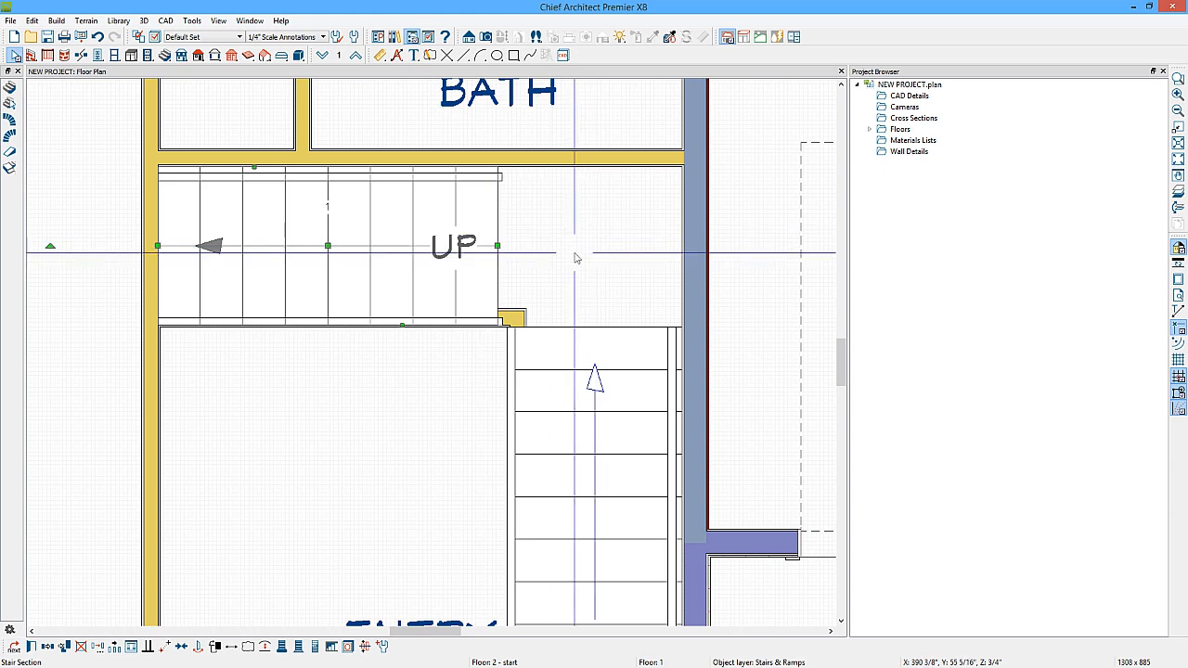
Step: Add a landing between the two flights, and move the upper flight back against the stairwell's far wall
left_click(168, 57)
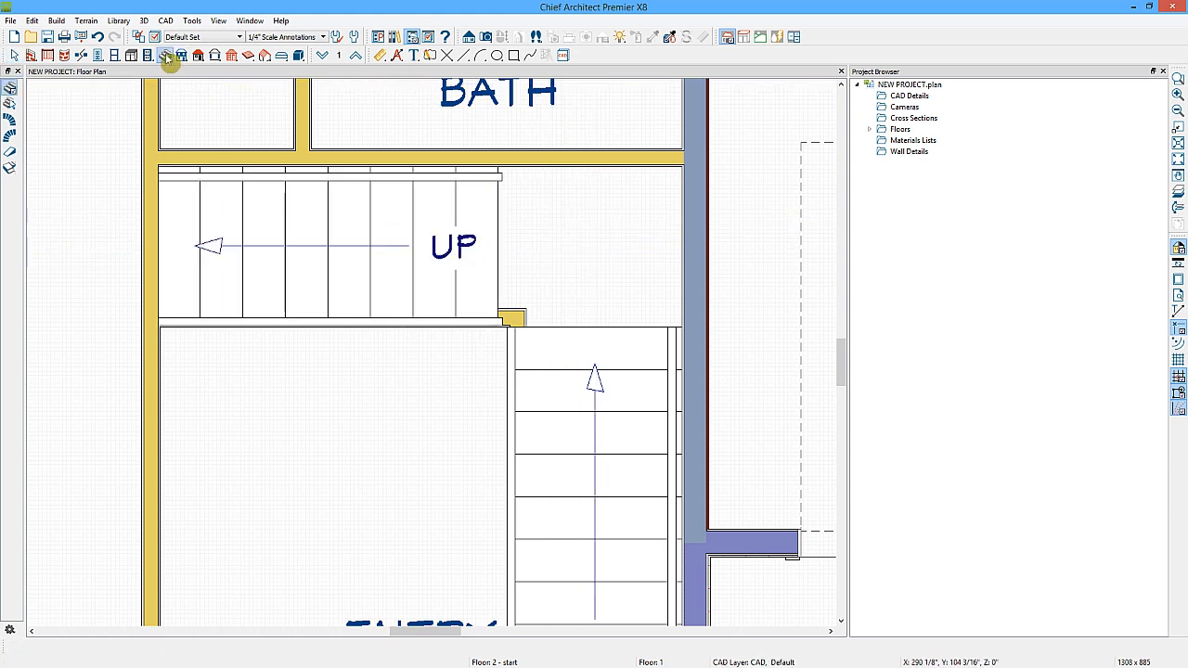
left_click(595, 267)
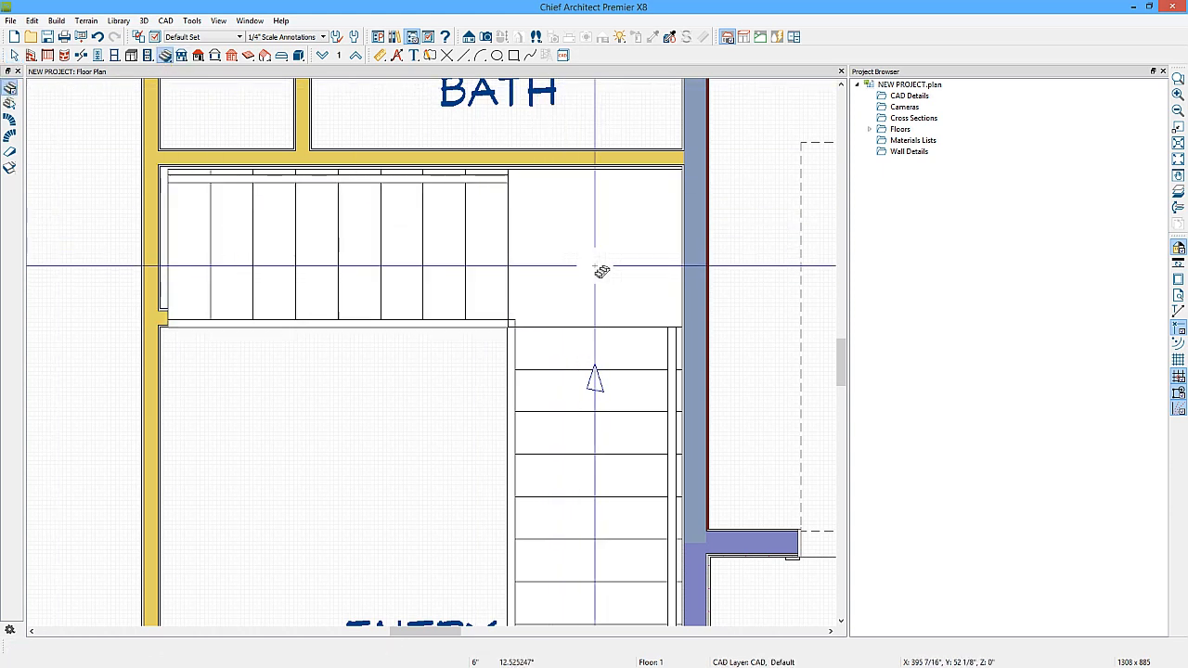
left_click(388, 259)
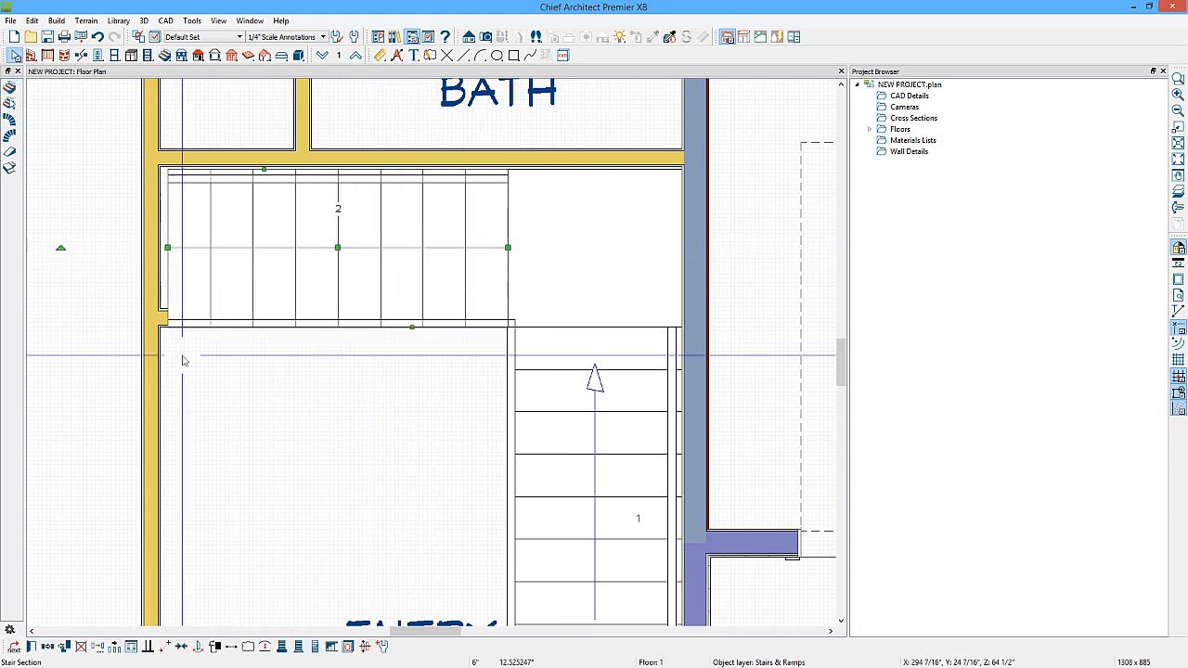
left_click(164, 646)
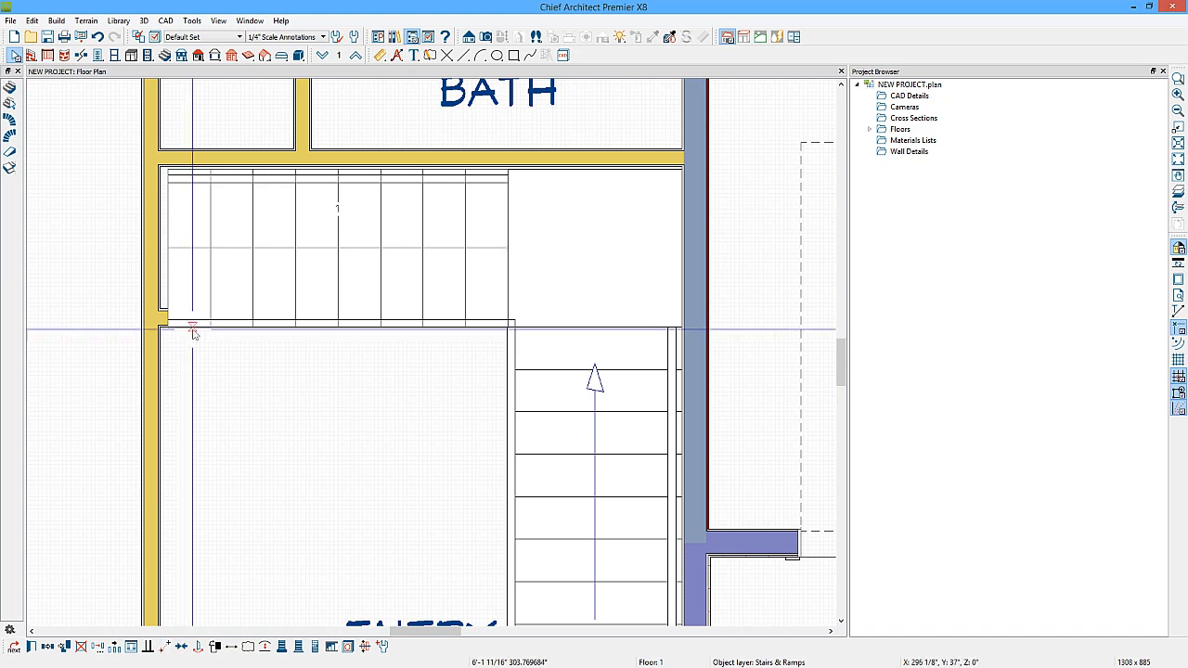
left_click(159, 275)
Step: Extend the landing's edge to meet the foot of the upper flight
scroll(530, 270, "up", 2)
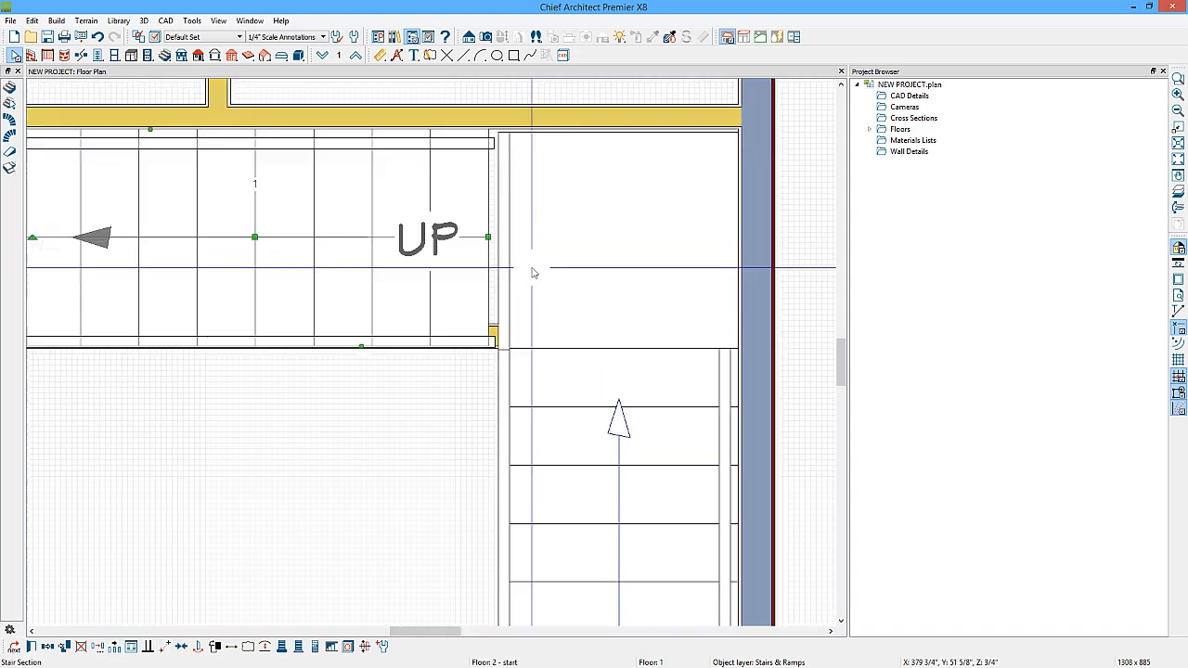
left_click(534, 274)
left_click_drag(495, 238, 484, 238)
Step: Shorten the lower flight at its foot to eight treads, 84" long, and check the riser count in the staircase specification
scroll(510, 510, "down", 2)
middle_click_drag(562, 496, 543, 344)
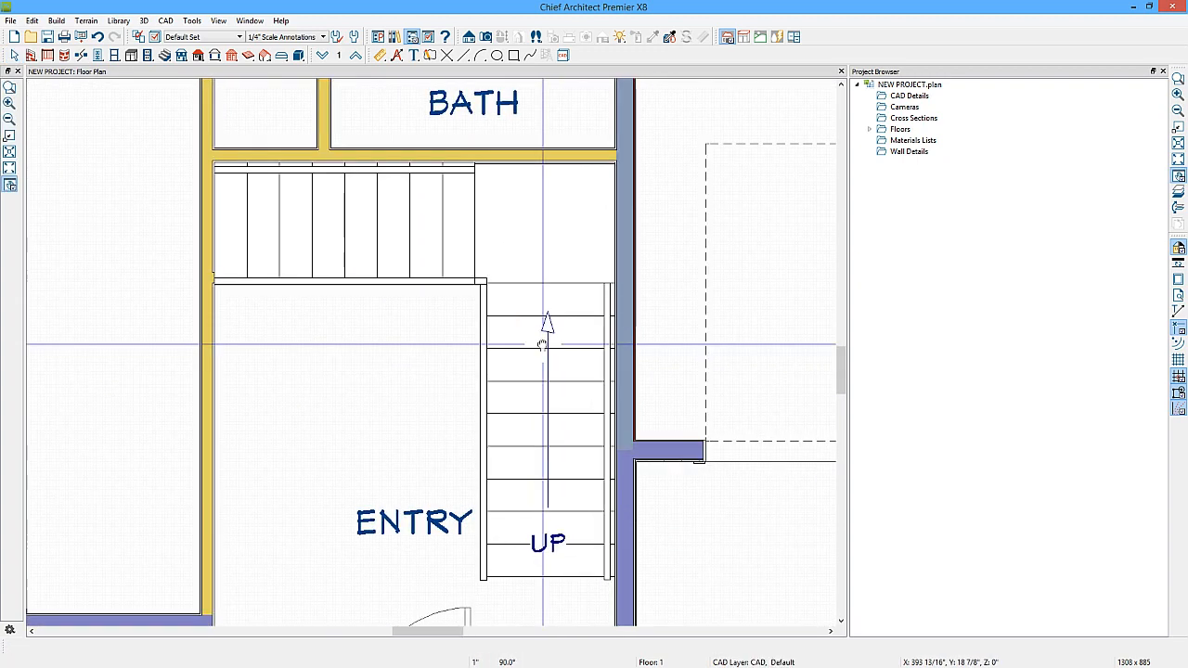
double_click(521, 395)
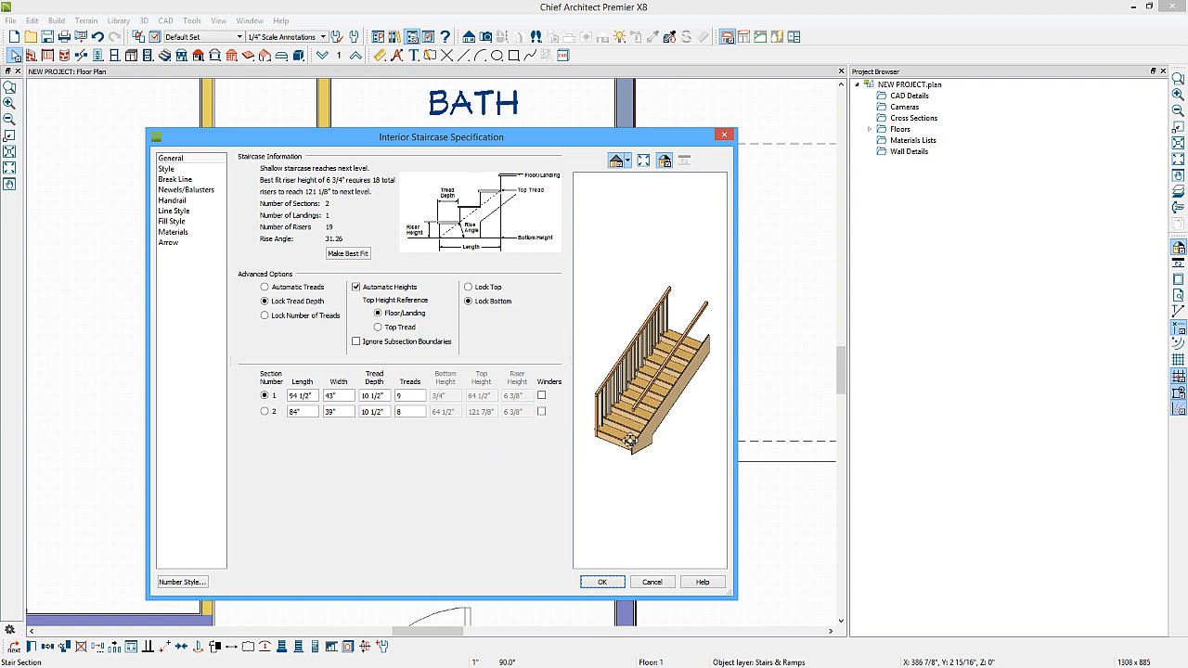
left_click(606, 587)
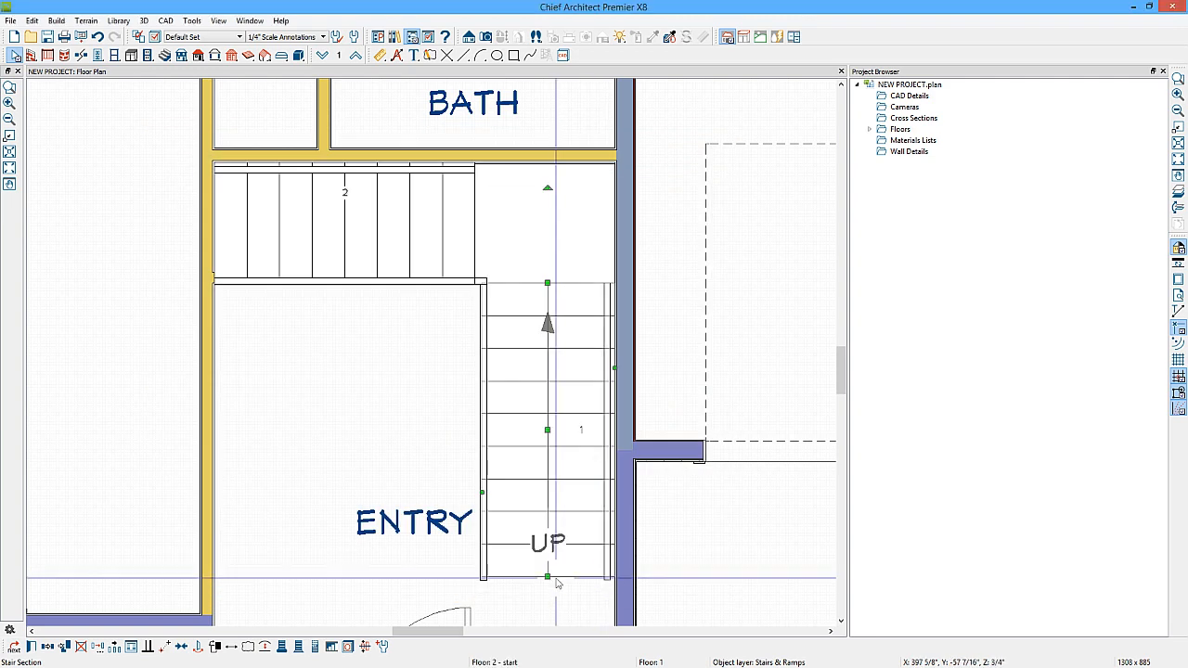
left_click_drag(549, 576, 549, 544)
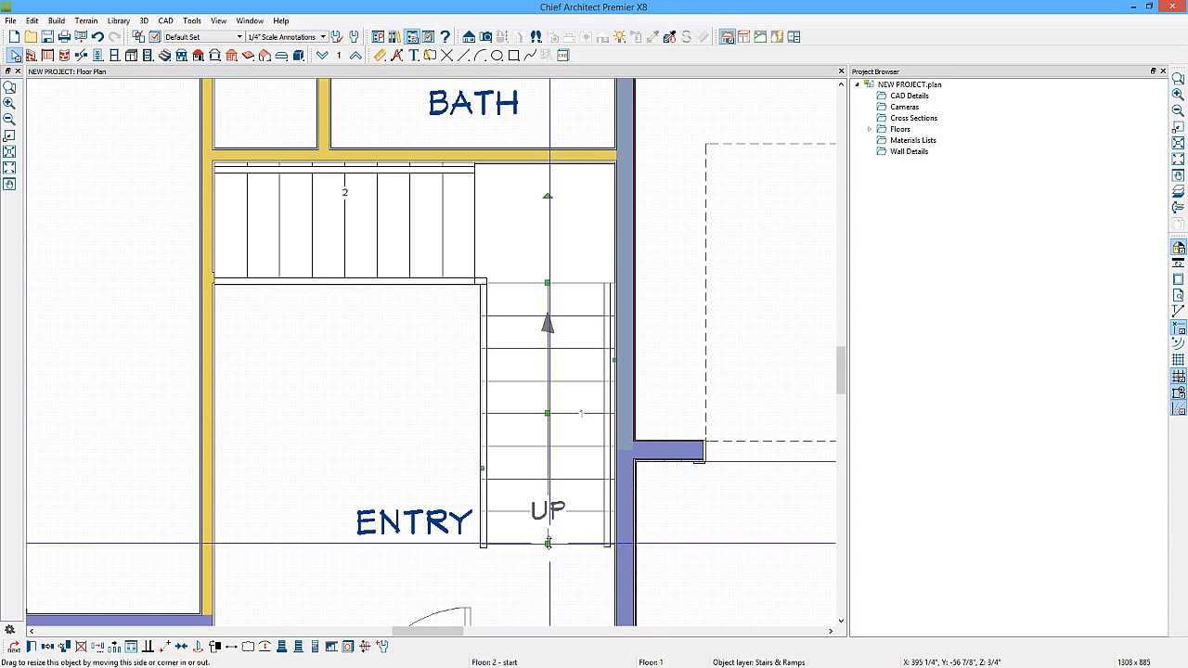
double_click(524, 449)
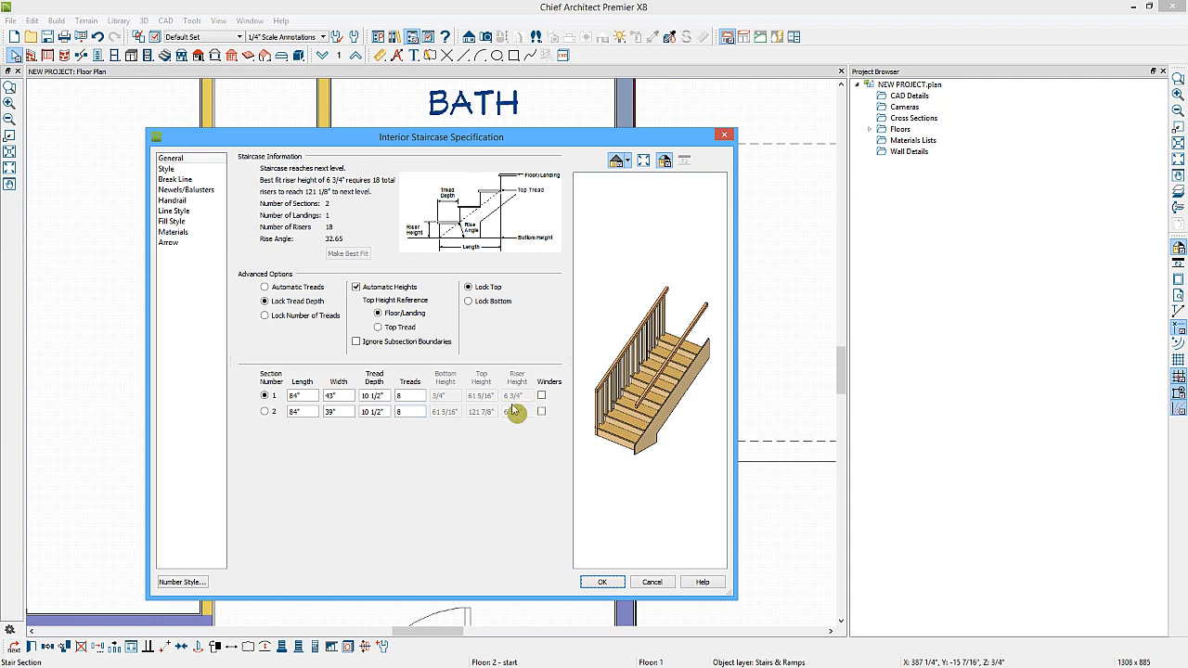
left_click(610, 583)
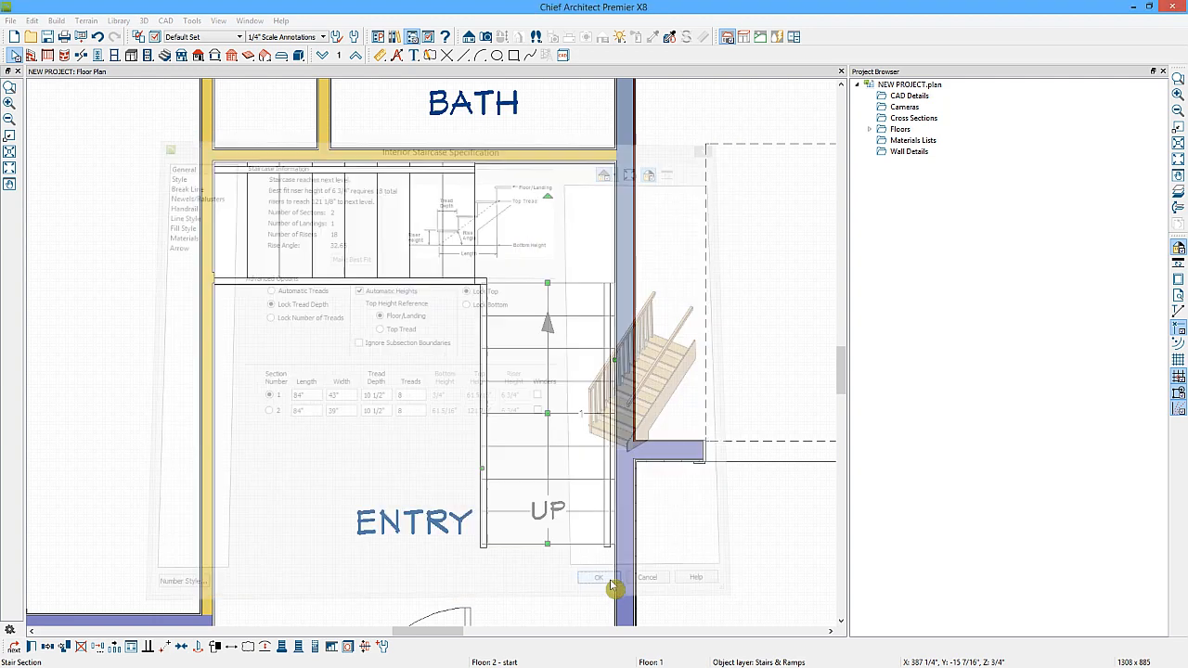
Step: Examine the L-shaped stairs in a full camera view aimed from the entry toward the landing, and close the view
left_click(486, 39)
scroll(370, 463, "down", 1)
middle_click_drag(300, 582, 301, 466)
left_click_drag(261, 531, 460, 253)
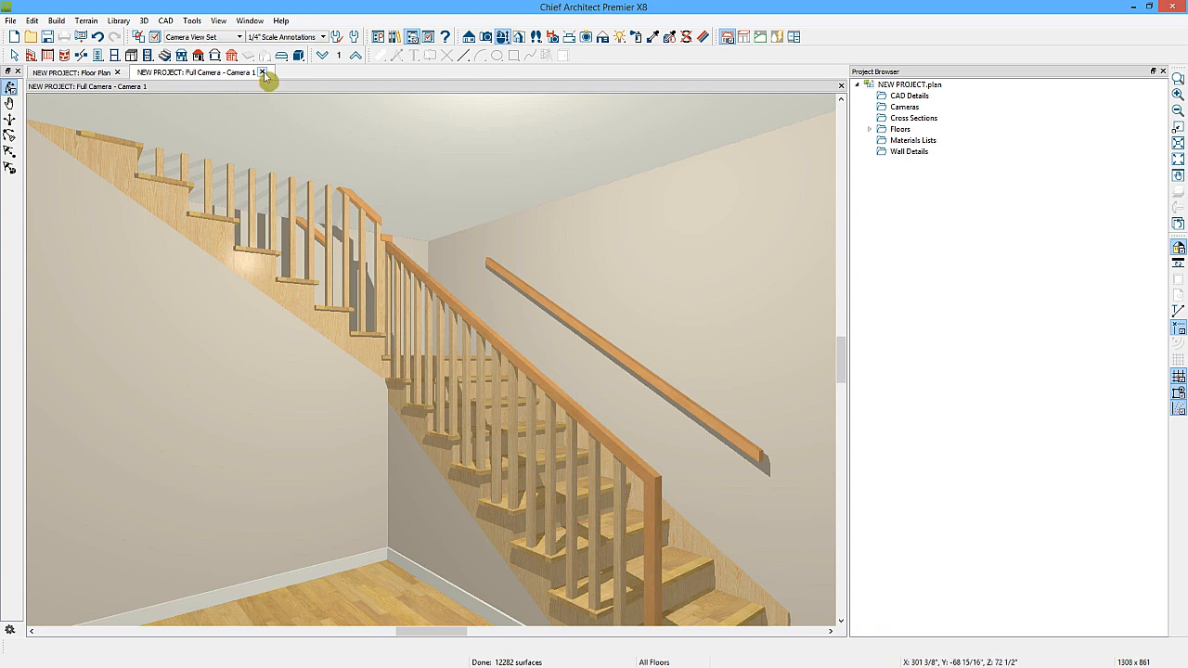
left_click(261, 72)
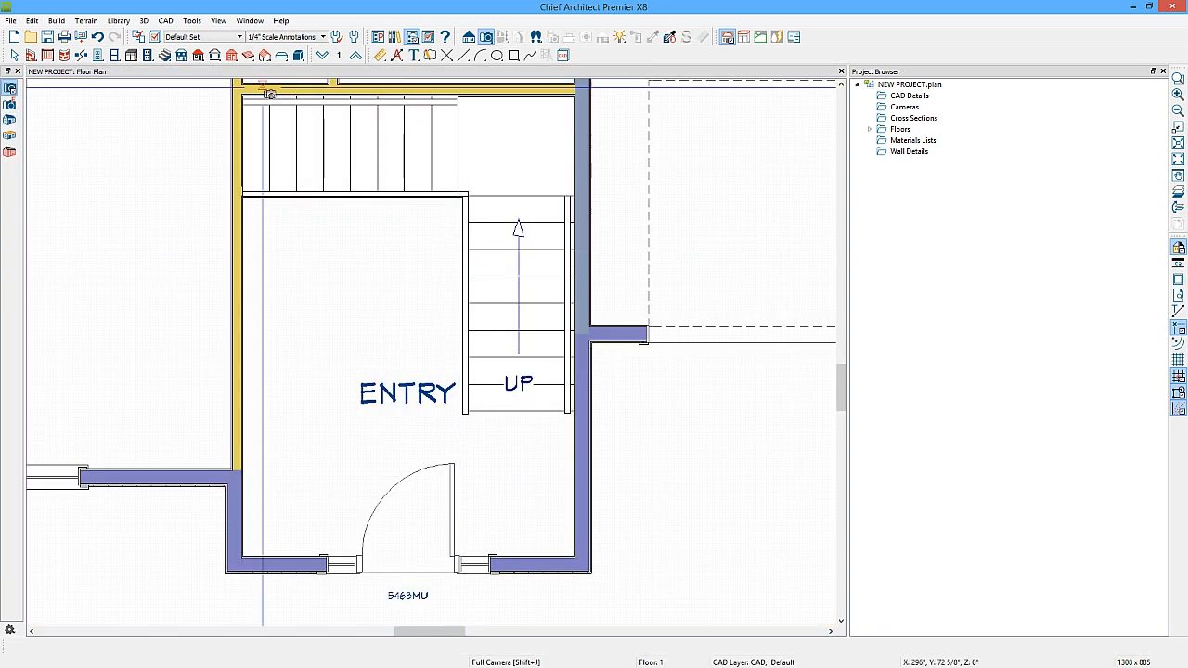
Step: On the second floor, with the first floor shown as reference, draw straight railings over the entry's side wall and the bath wall
left_click(357, 56)
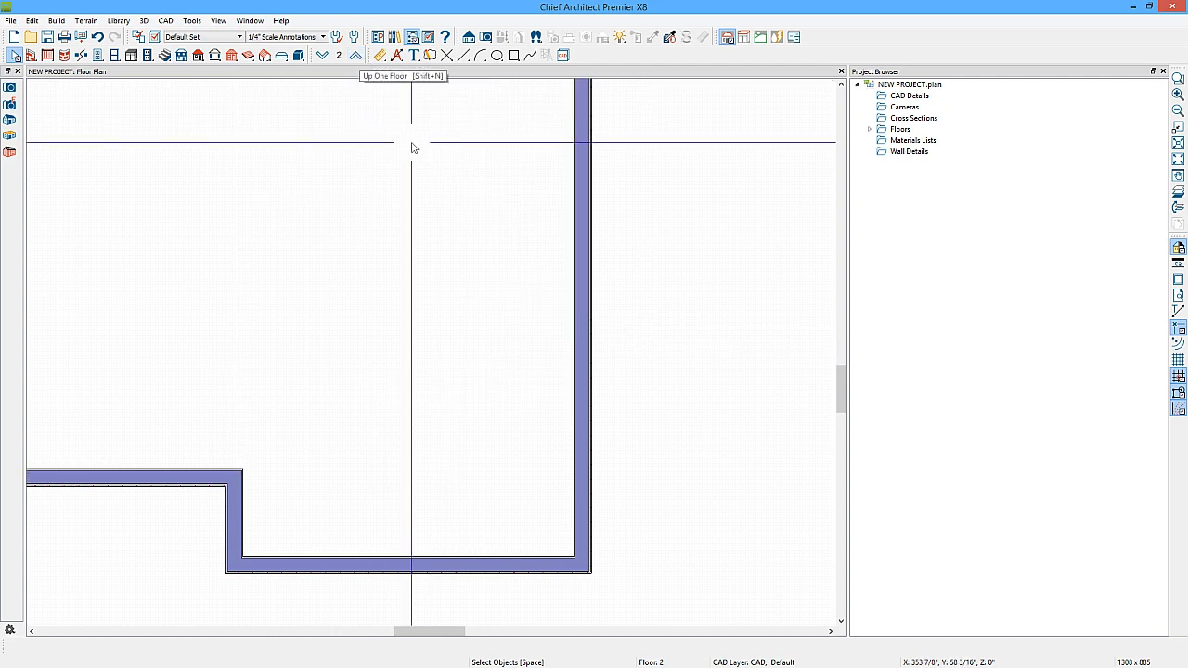
left_click(1179, 194)
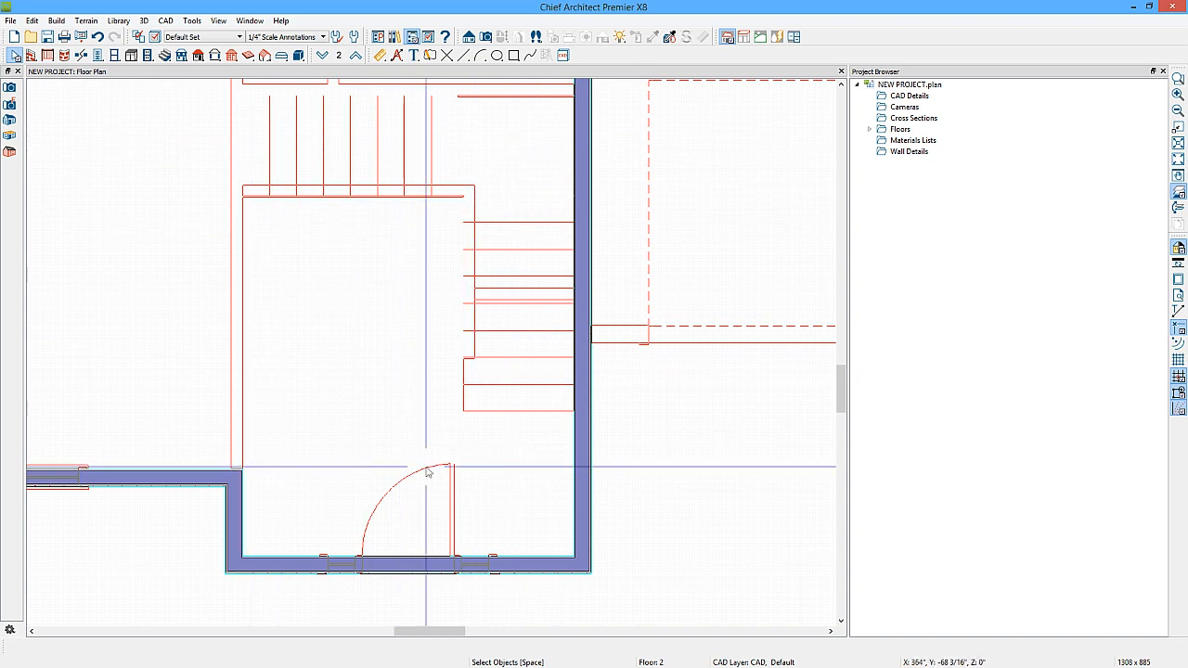
middle_click_drag(345, 307, 344, 340)
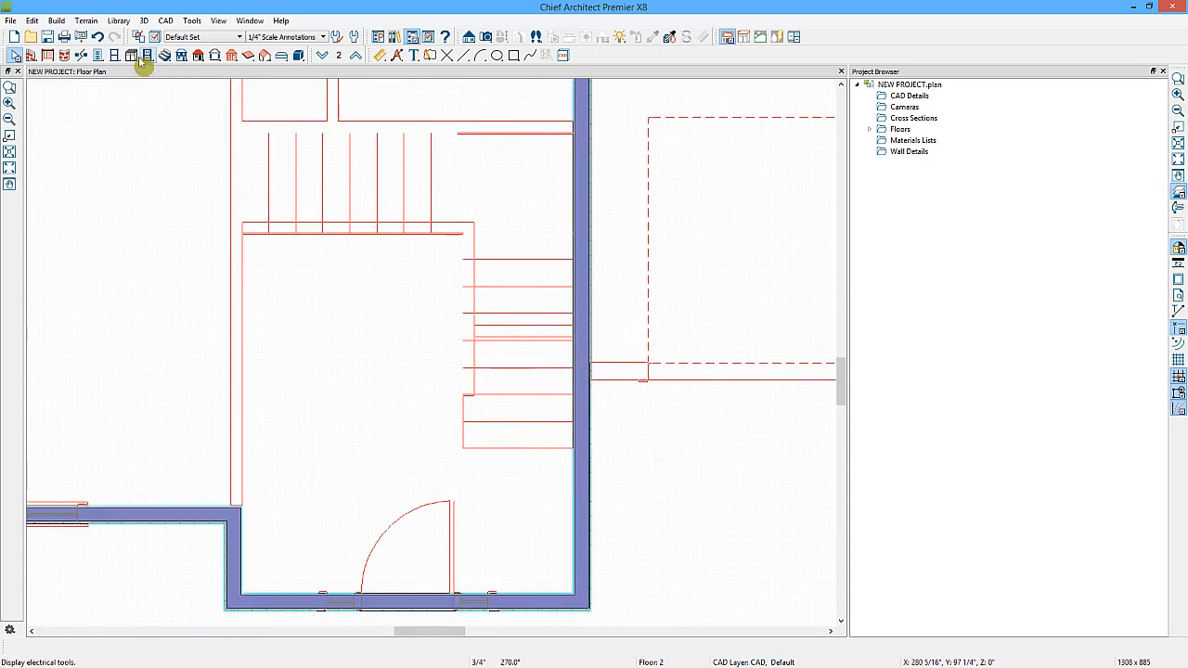
left_click(48, 55)
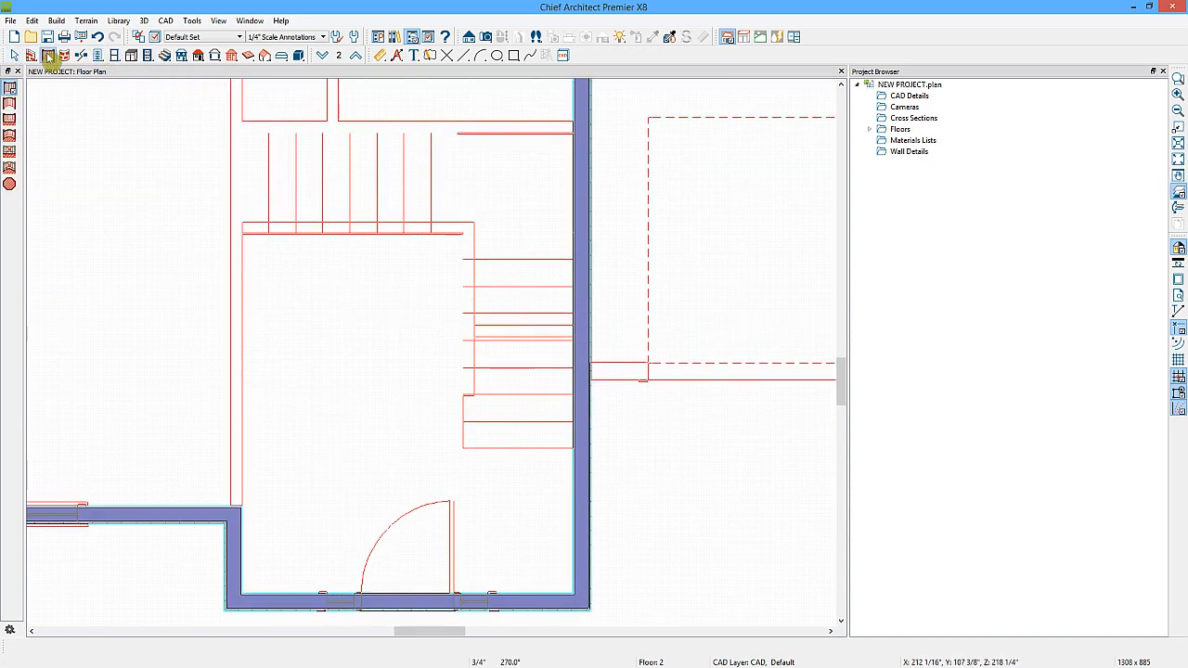
left_click(11, 90)
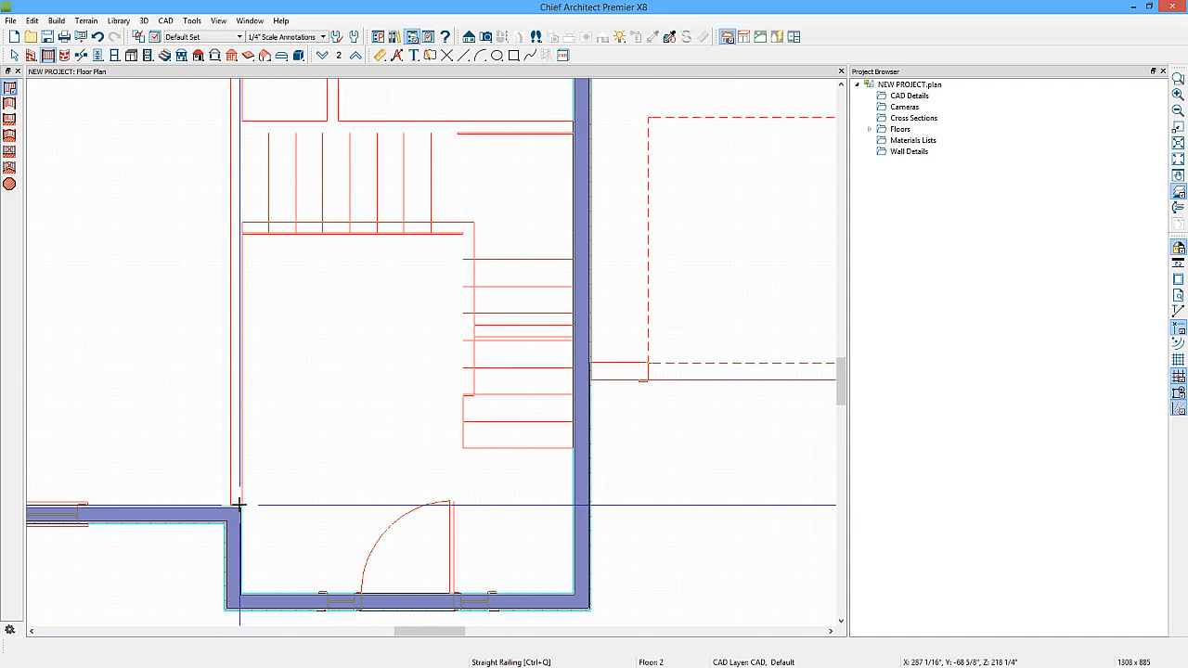
mouse_move(240, 504)
left_mouse_down()
mouse_move(238, 123)
mouse_move(576, 127)
left_mouse_up()
key("space")
Step: Align the railing over the bath wall with the first-floor wall below it, and check the side railing
left_click(529, 129)
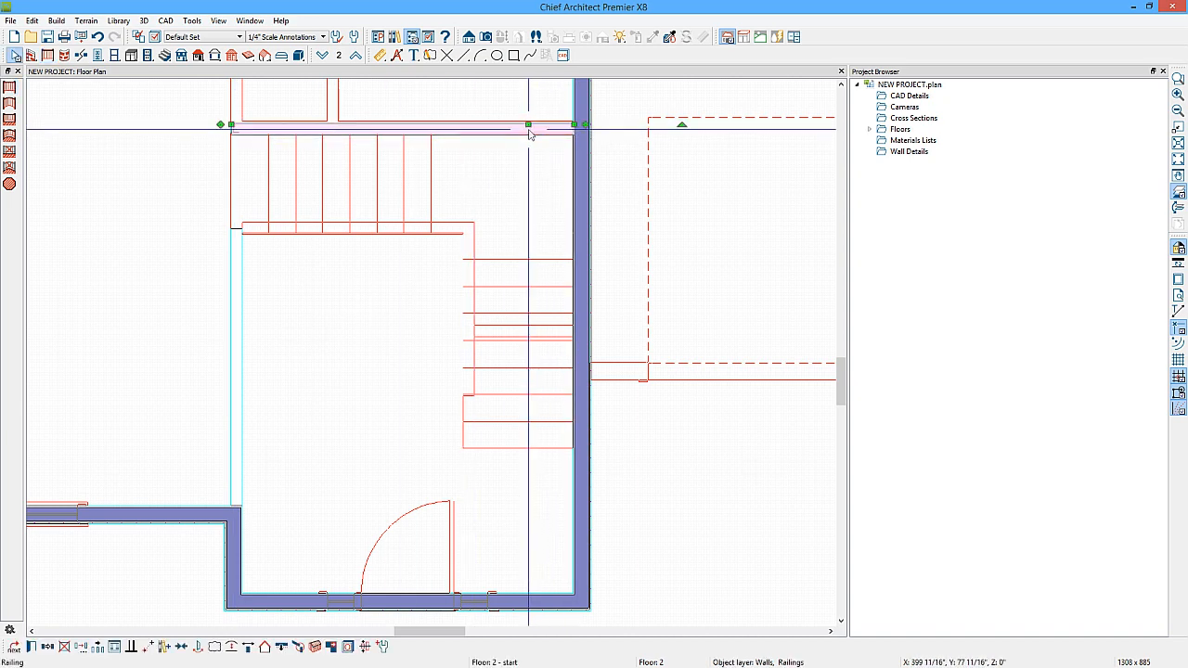
left_click(279, 650)
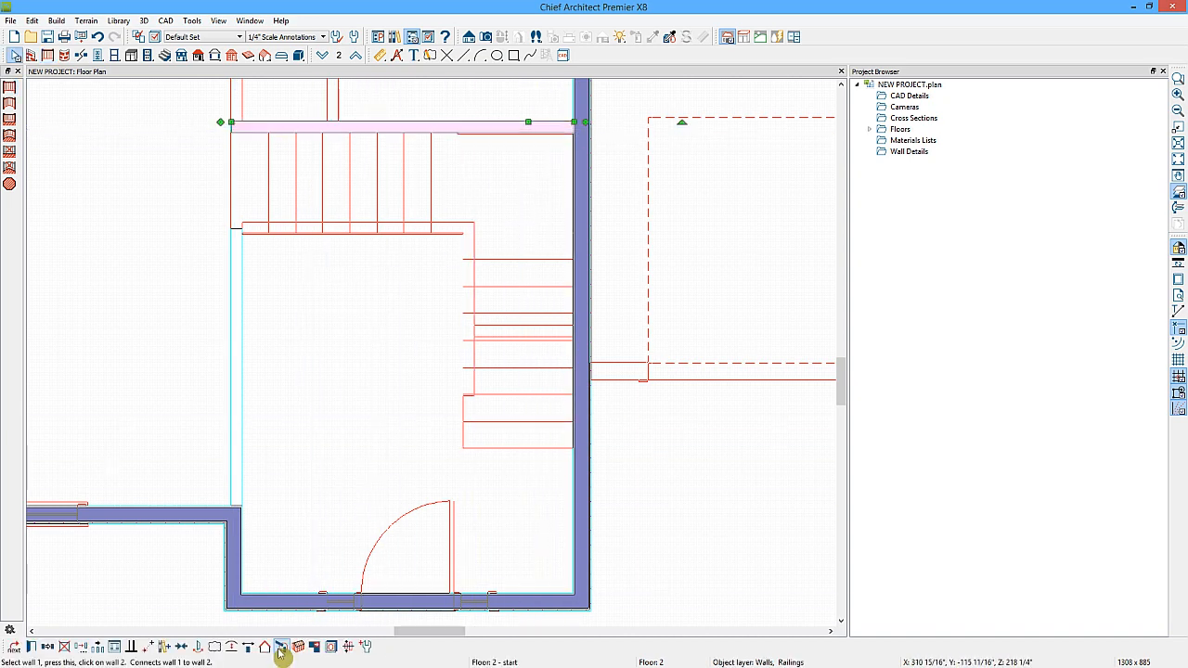
left_click(233, 438)
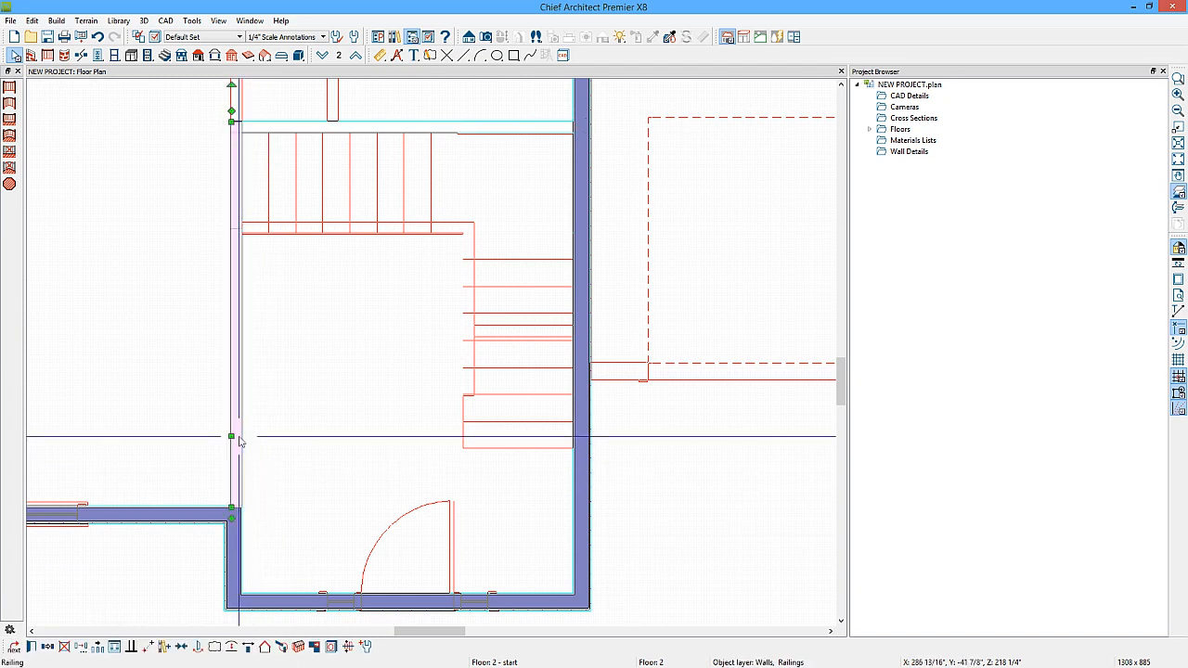
left_click(281, 414)
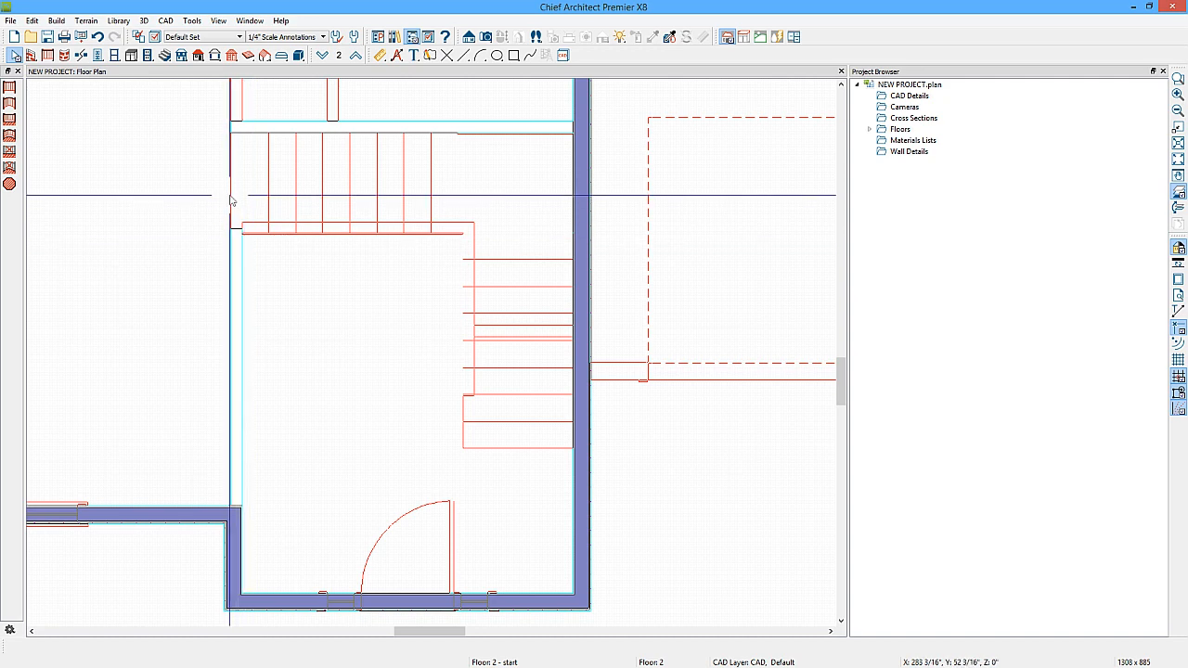
Step: Hide the first-floor reference and set the room type of the railed area around the stairs to Open Below
left_click(1181, 192)
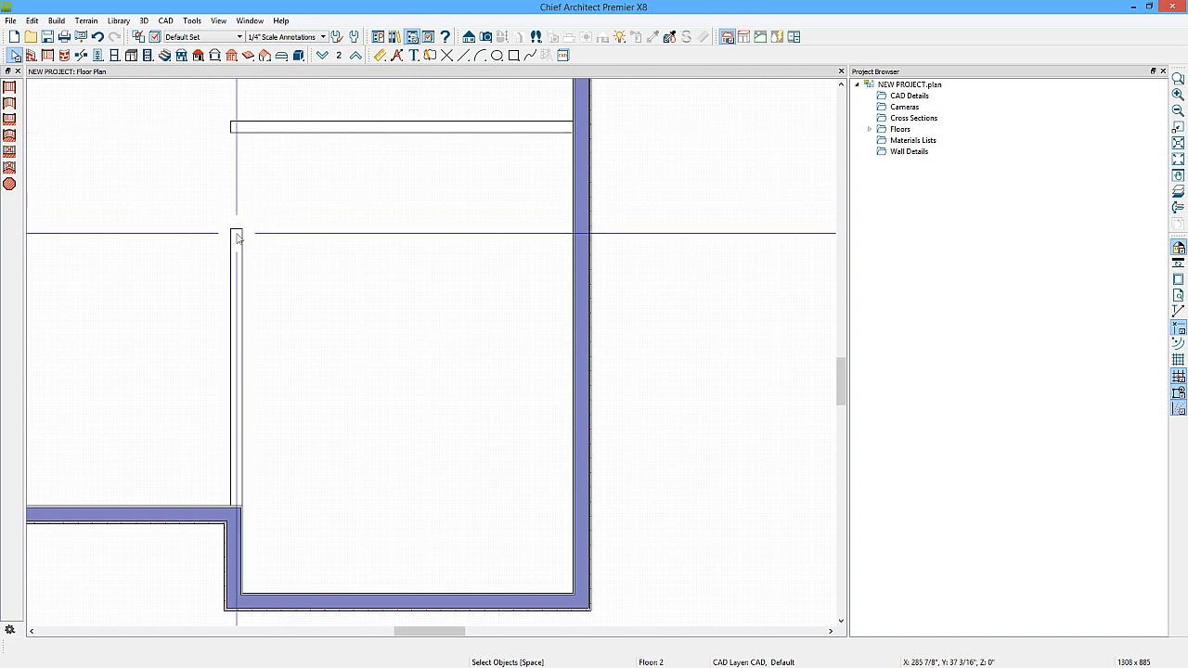
left_click(427, 345)
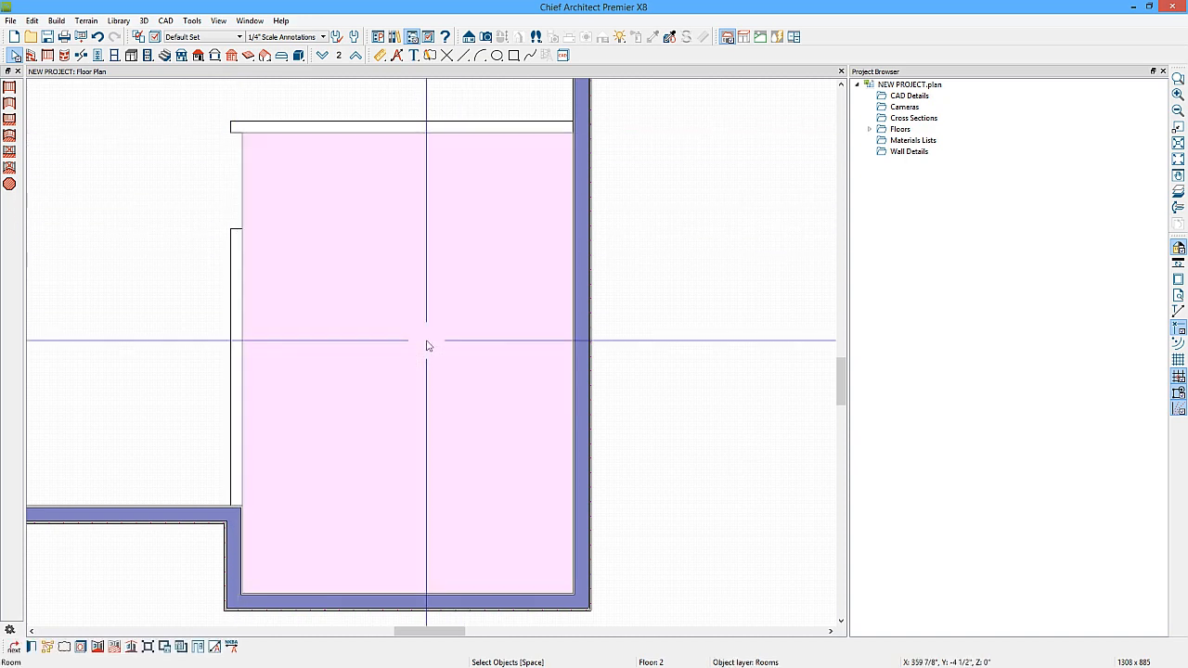
double_click(427, 345)
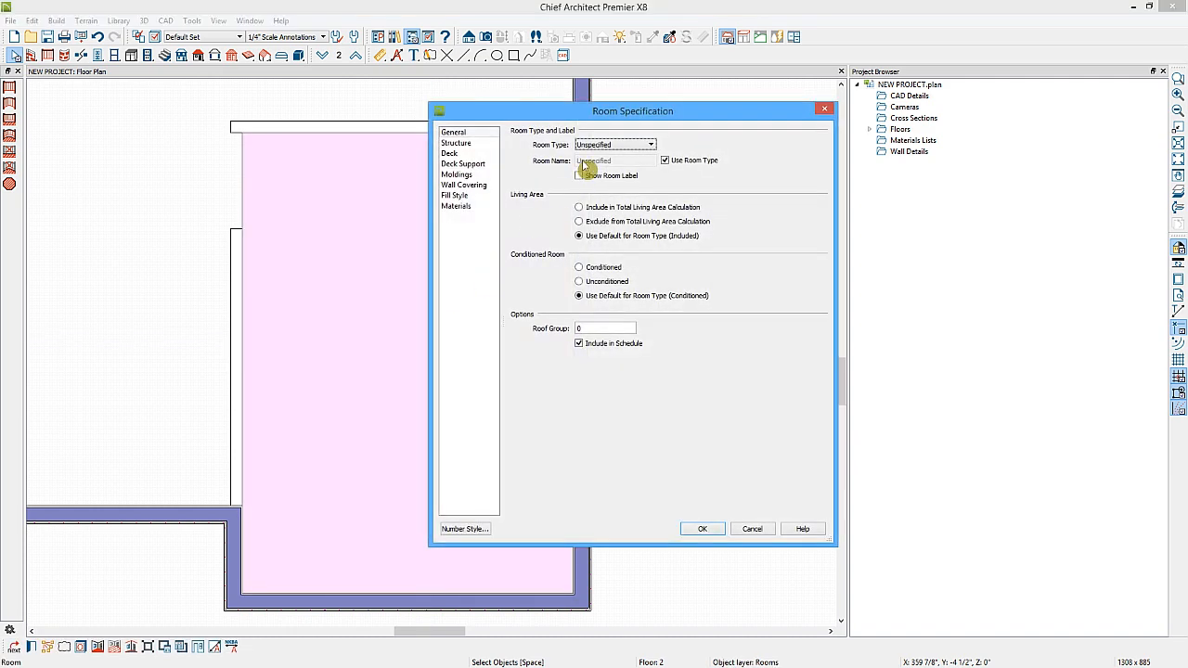
left_click(604, 146)
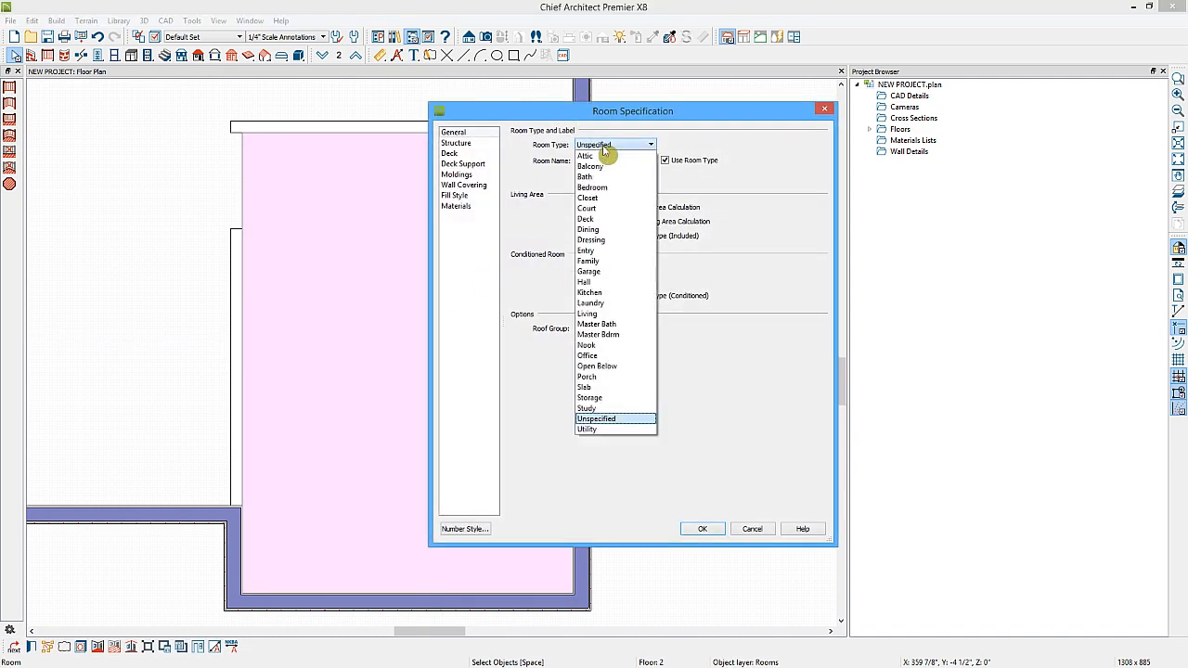
left_click(596, 370)
left_click(706, 529)
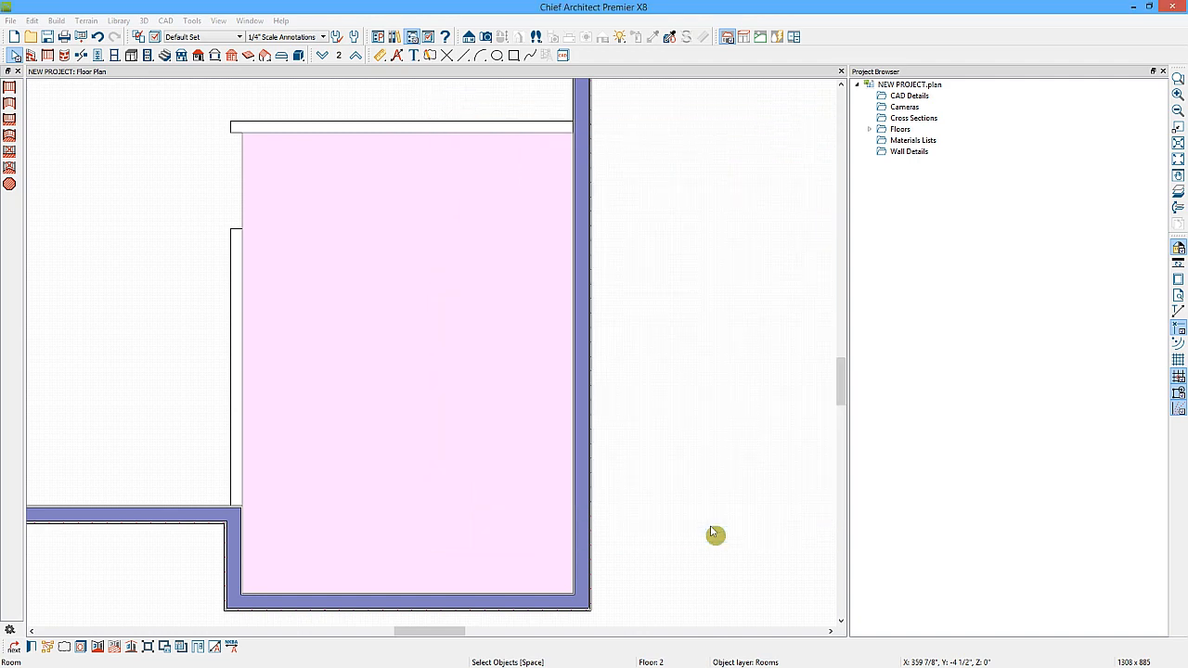
Step: Examine the second-floor railings and stair opening in a perspective floor overview, close it, and show the whole second-floor plan
left_click(486, 38)
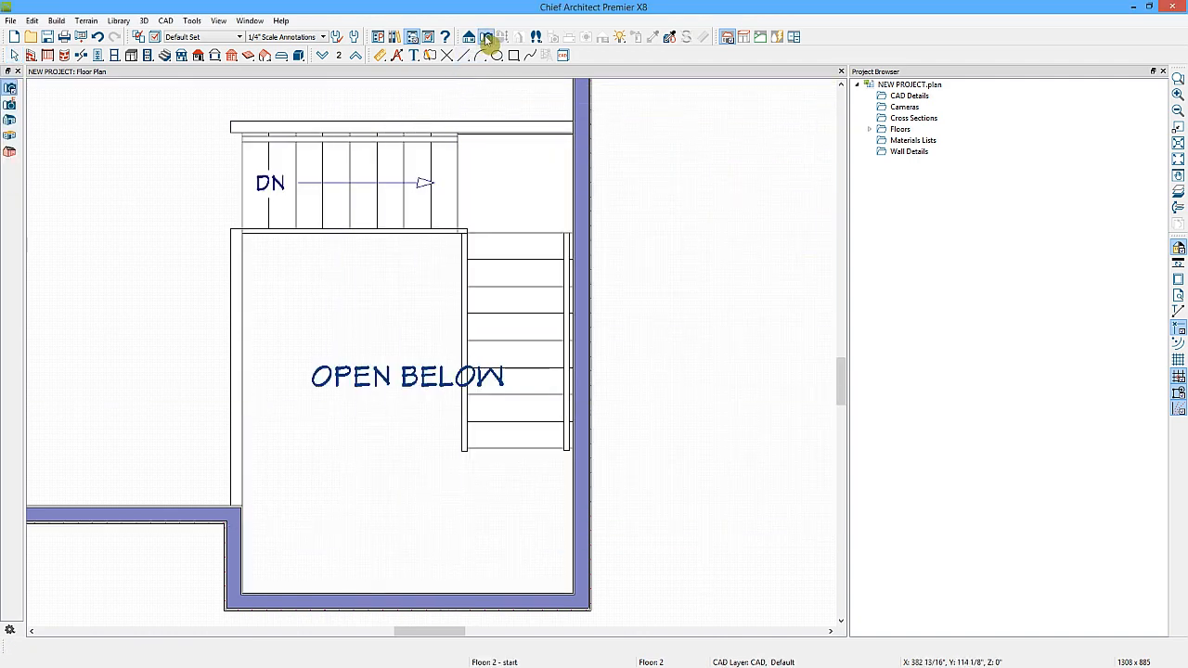
left_click(9, 139)
left_click_drag(263, 283, 554, 352)
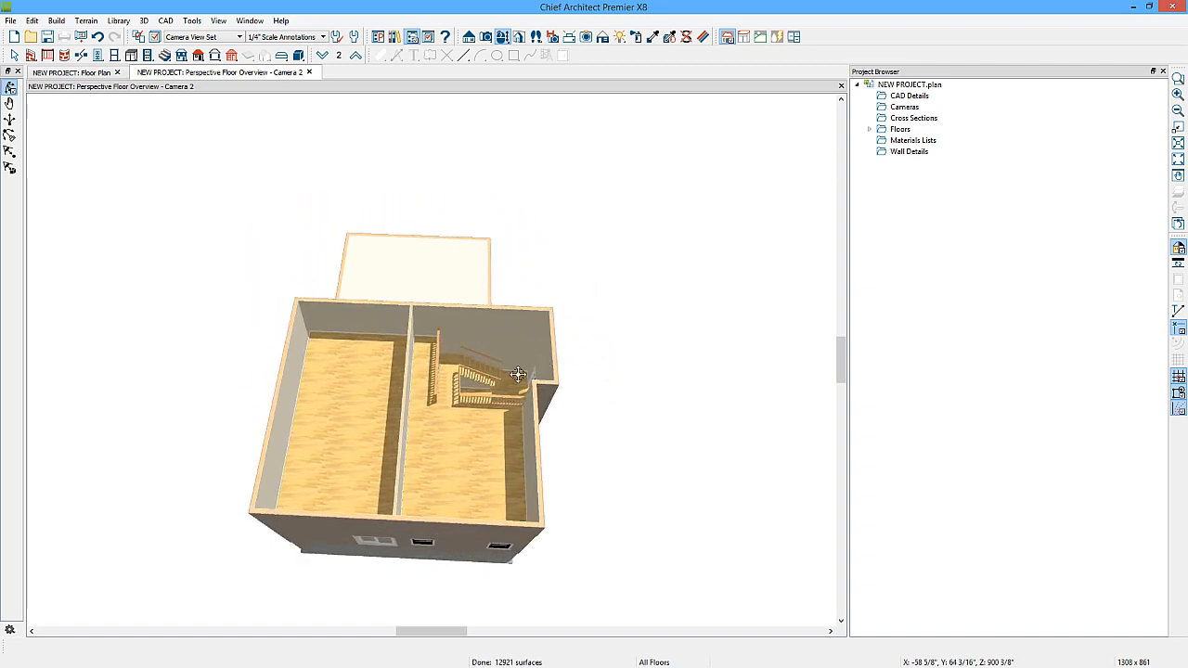
scroll(518, 374, "up", 5)
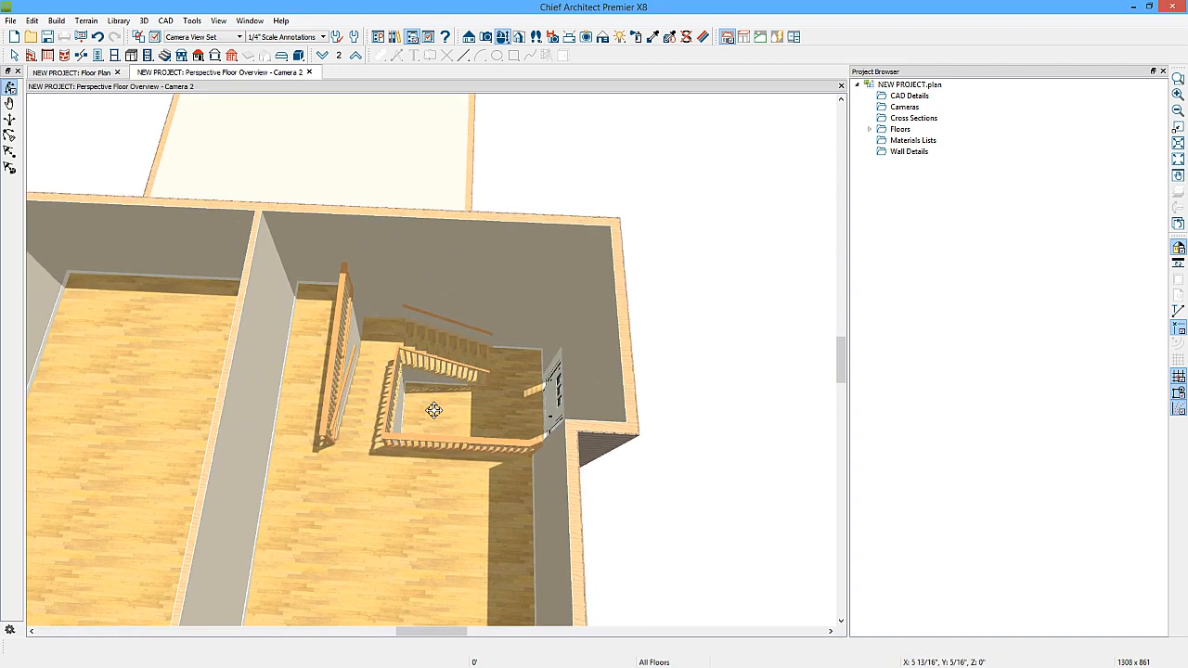
left_click_drag(381, 445, 327, 418)
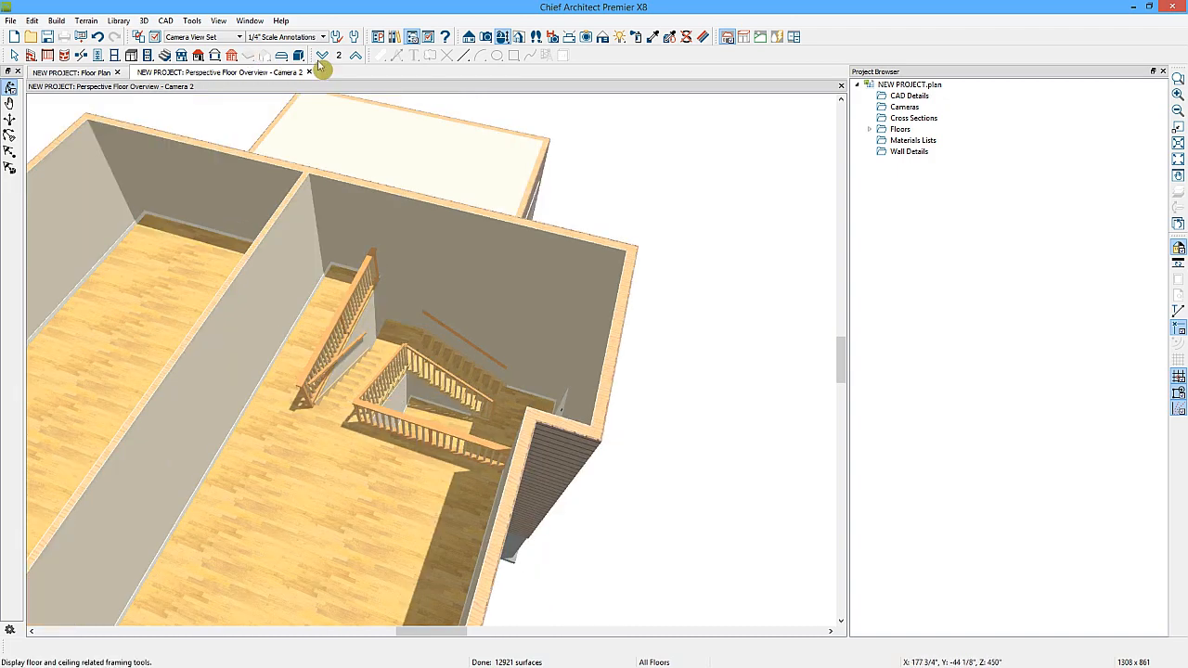
left_click(310, 72)
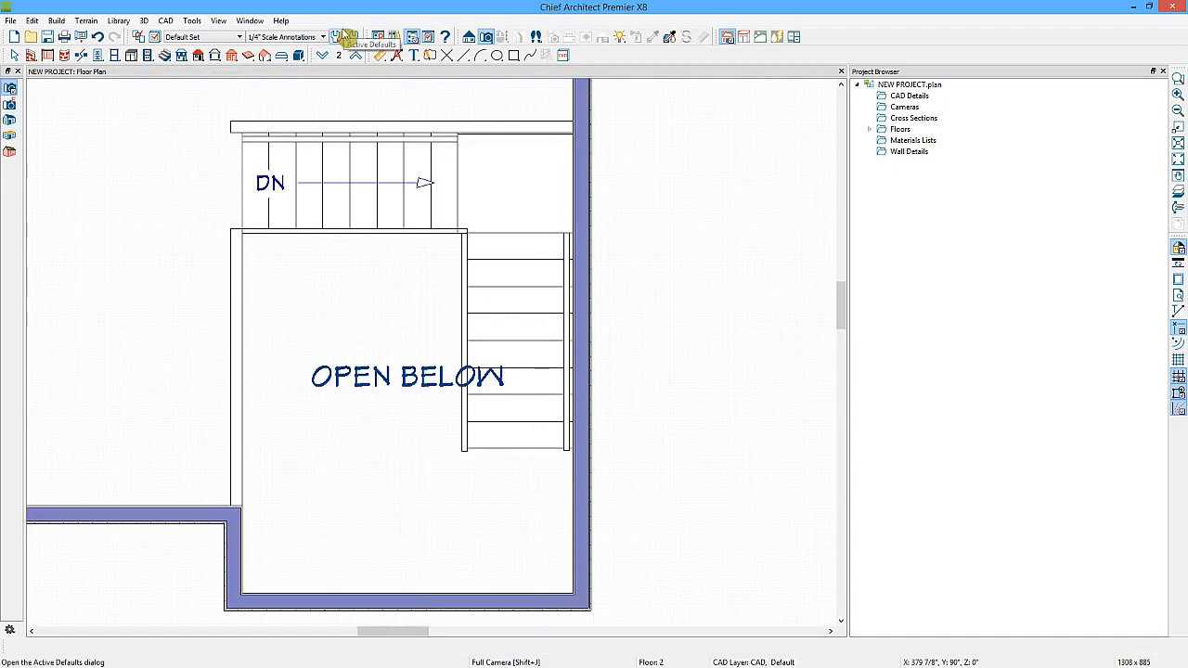
left_click(1178, 158)
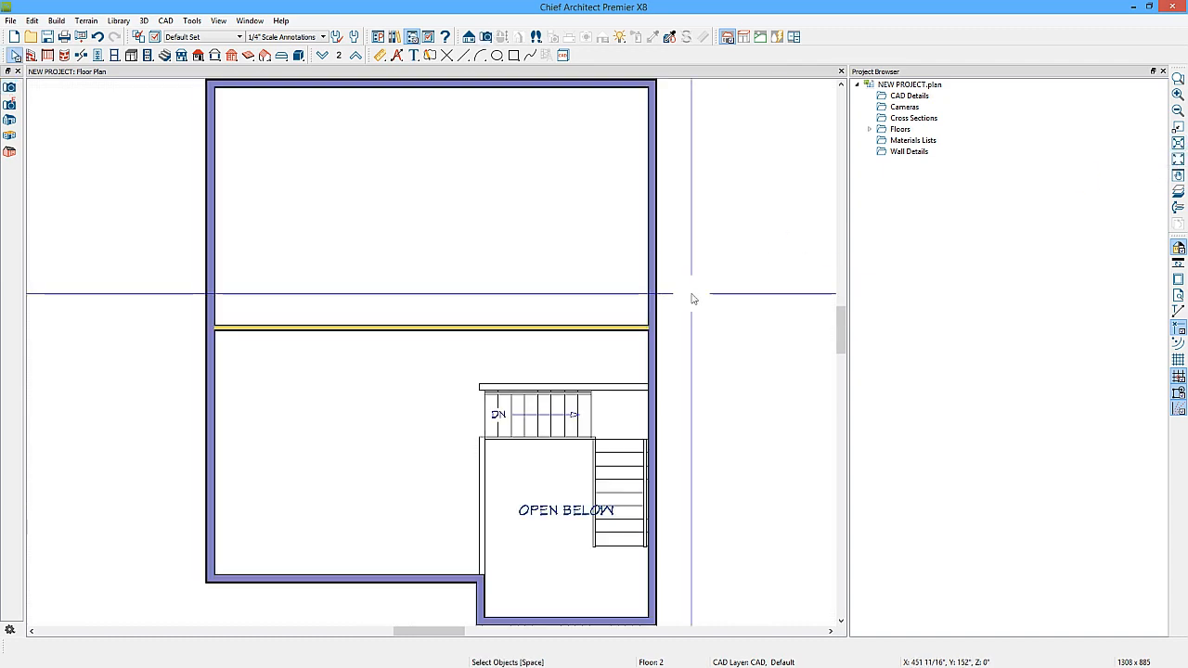